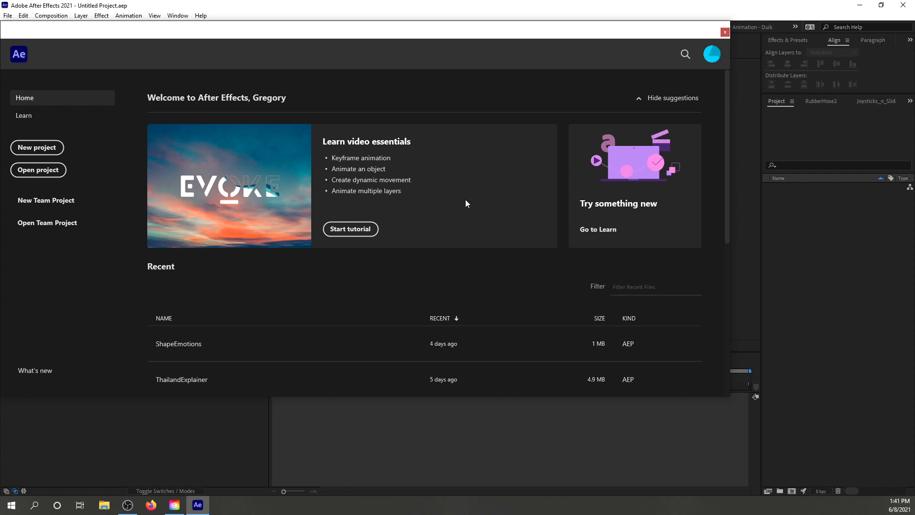
Create a new project with a 1080 x 1080 px composition at 30 fps and 900 frames long
click(42, 149)
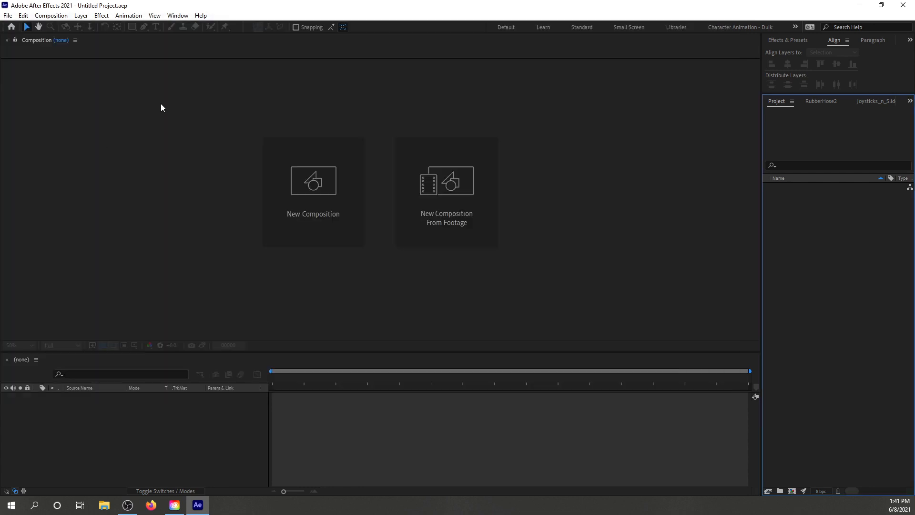
click(311, 196)
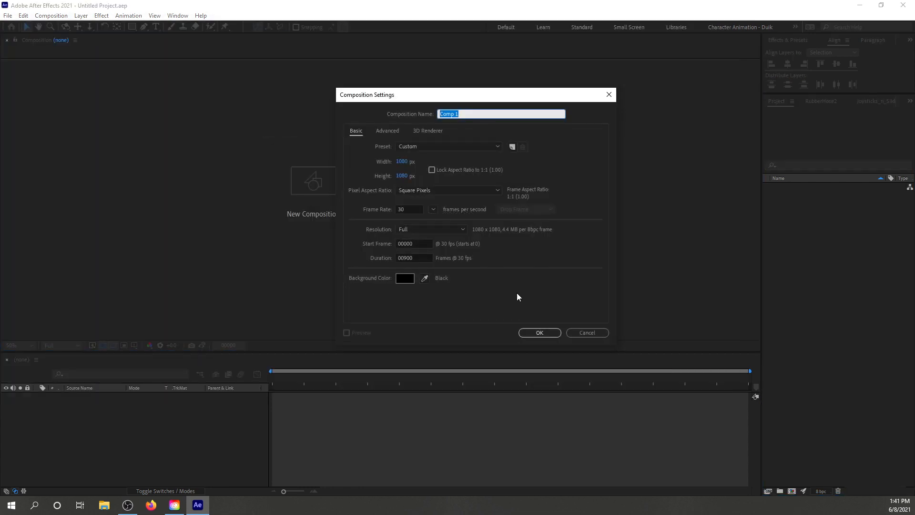
click(536, 331)
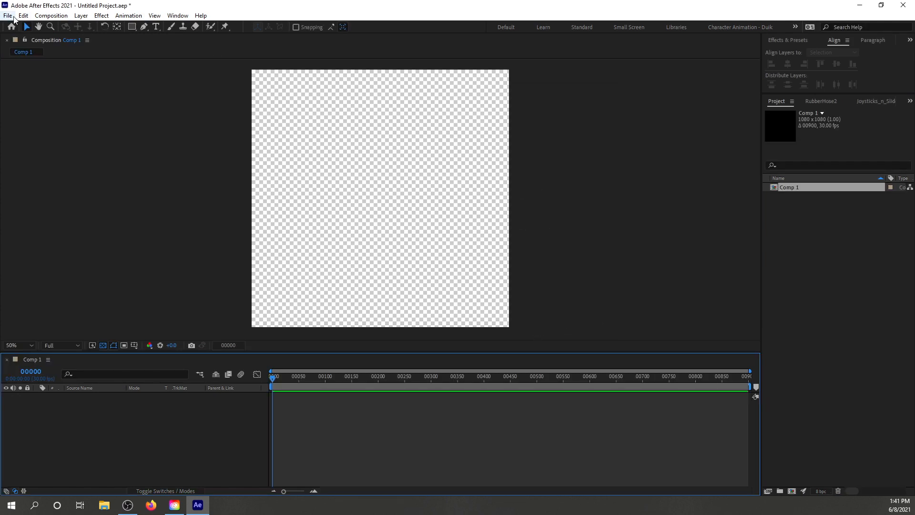
Start saving the project under a new name and create and enter a folder called ShapeEmotionTut inside MotionAE
click(10, 17)
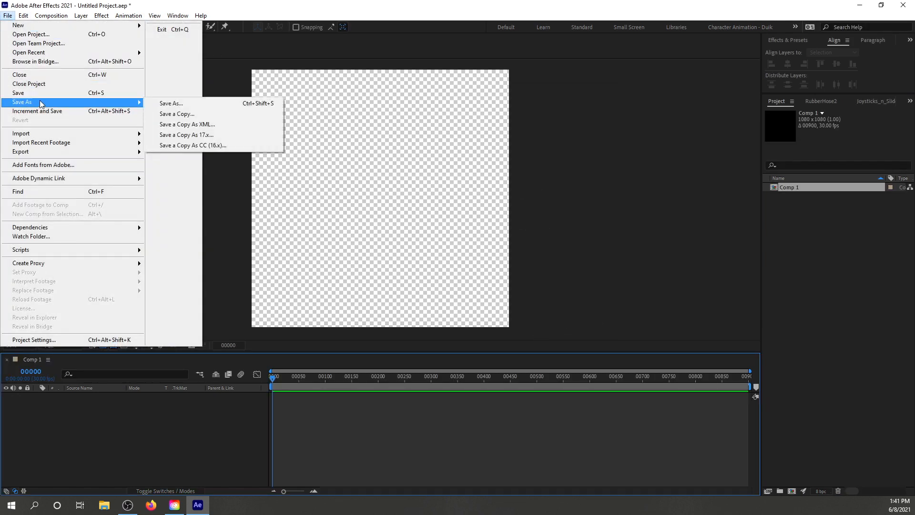
mouse_move(58, 52)
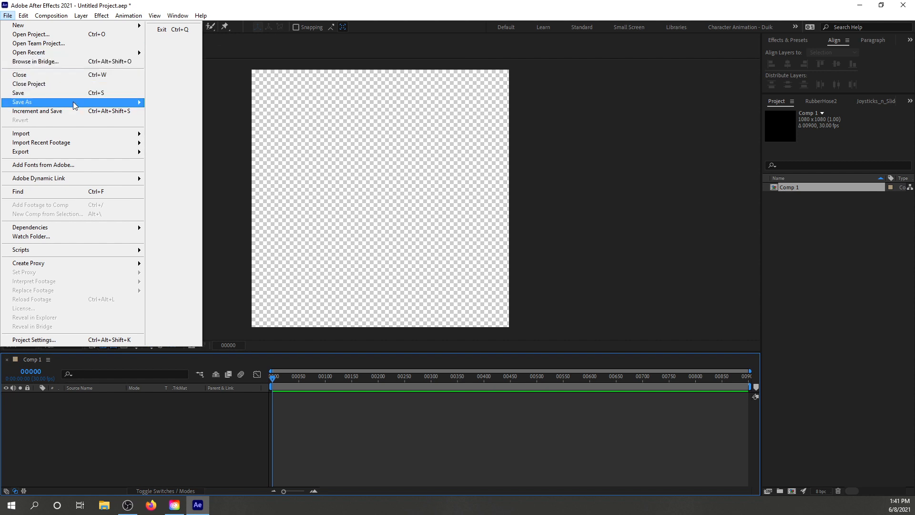
mouse_move(133, 105)
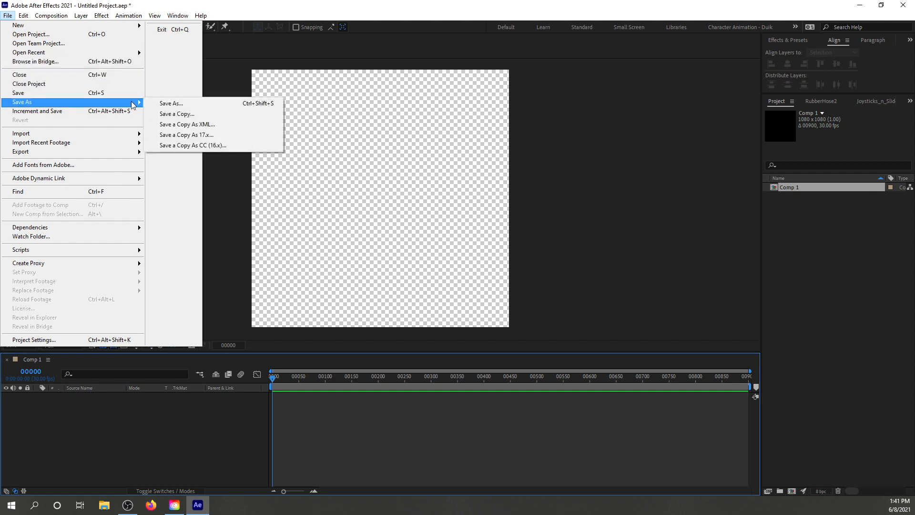
click(184, 104)
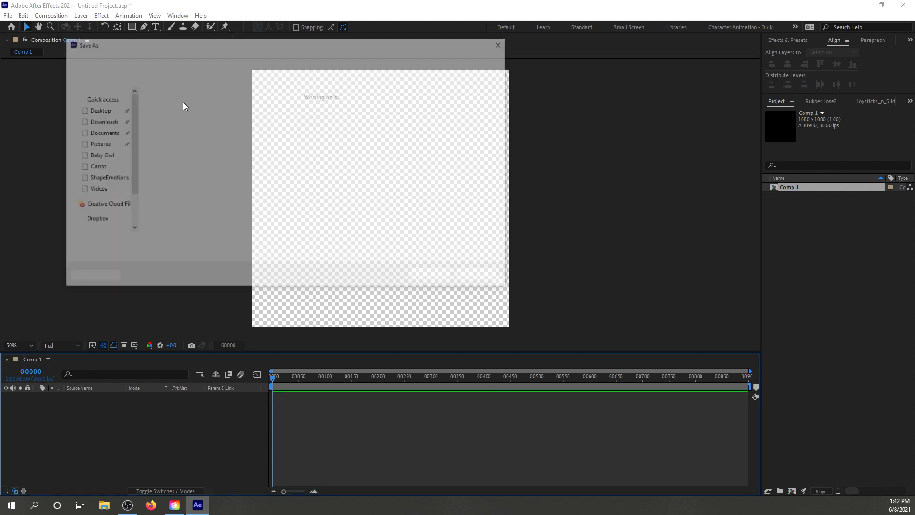
click(270, 58)
key(ctrl+shift+n)
text(Shape)
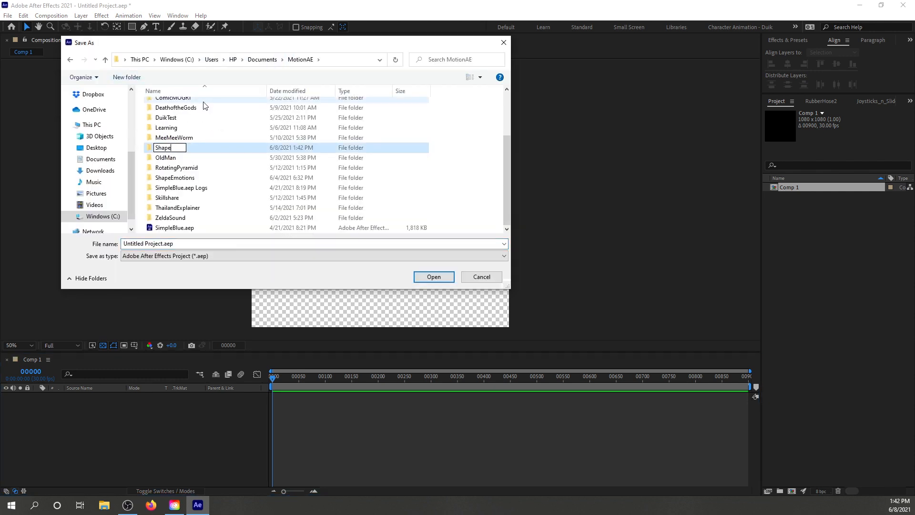
text(EmotionTut)
key(Return)
key(Return)
Save the project as FaceShapes in the ShapeEmotionTut folder
click(198, 242)
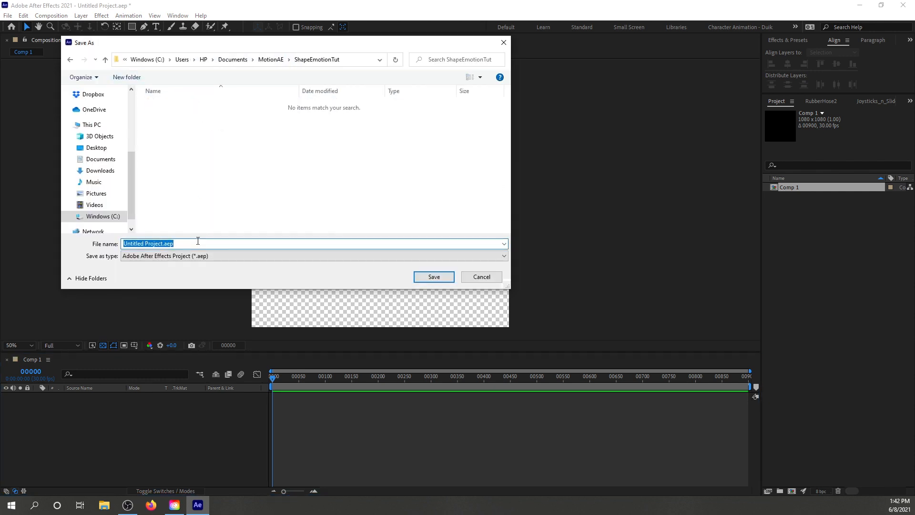
text(FaceShapes)
click(440, 276)
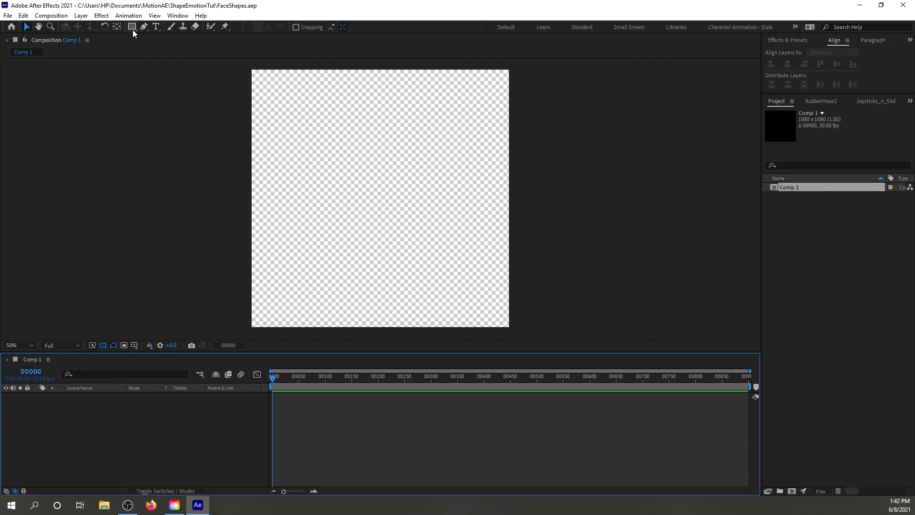
Create a shape layer with an ellipse filling the whole composition and reveal its ellipse path properties
drag(133, 29, 169, 47)
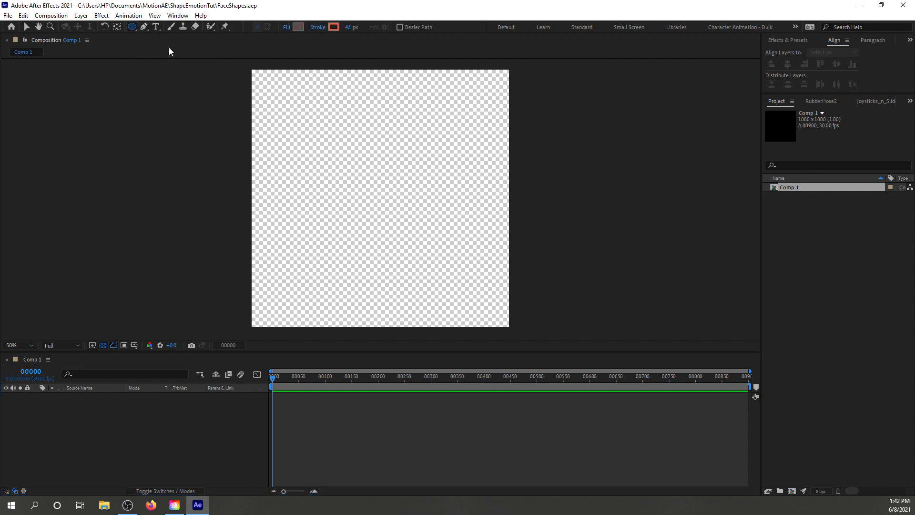
double_click(132, 28)
key(v)
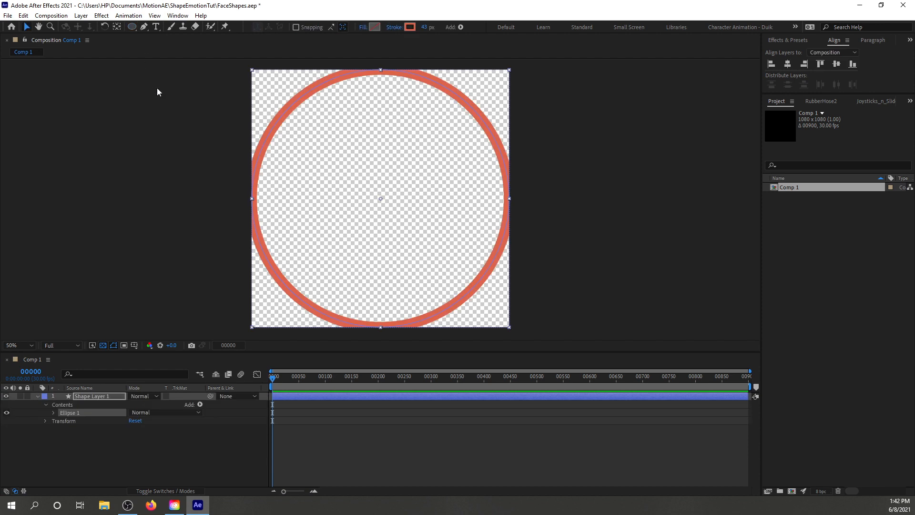
click(52, 412)
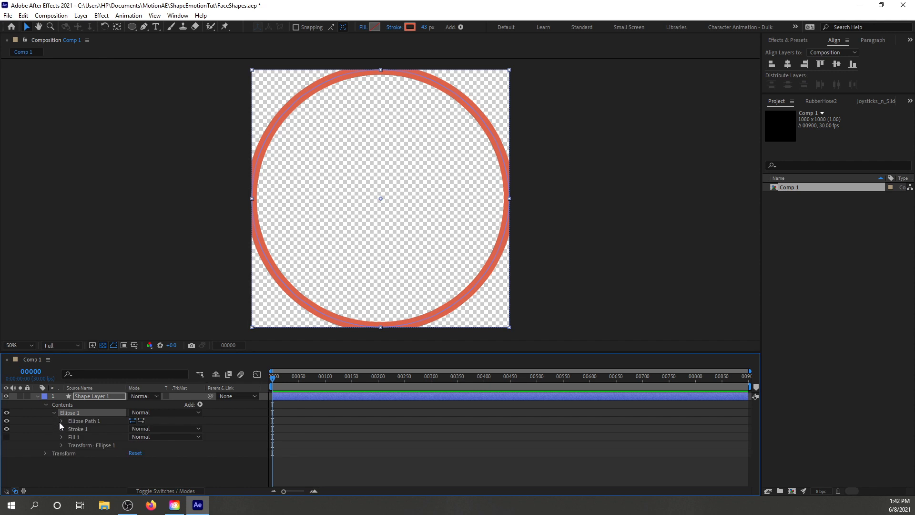
click(61, 421)
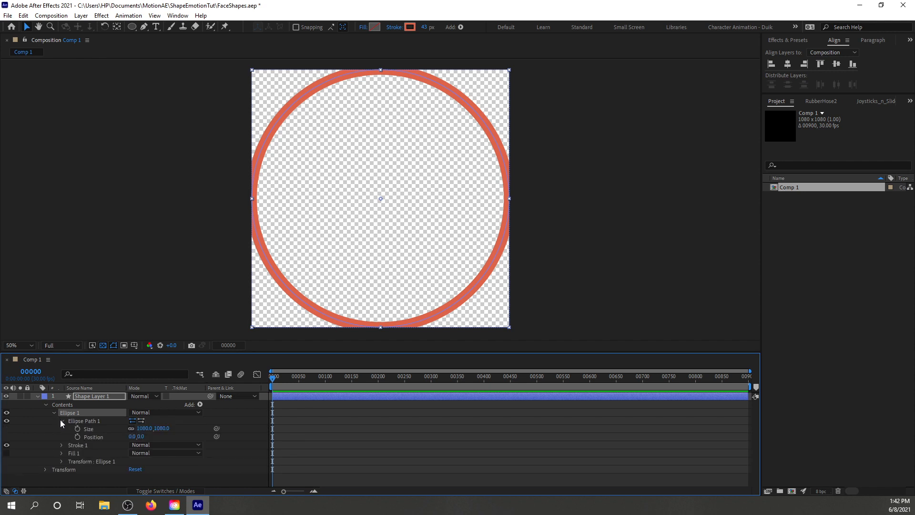
Try ellipse path sizes of 300, 50 and 500 px on the new circle
click(156, 429)
text(300)
key(Return)
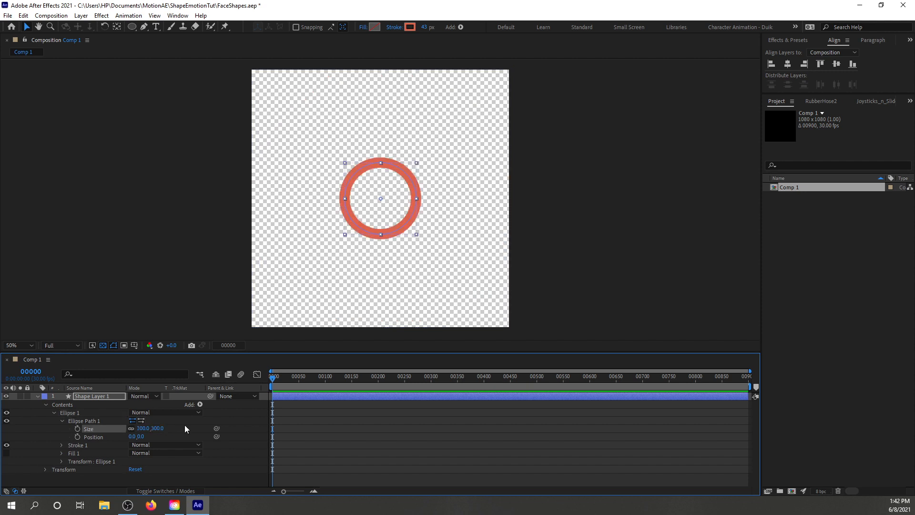
click(159, 428)
text(50)
key(Return)
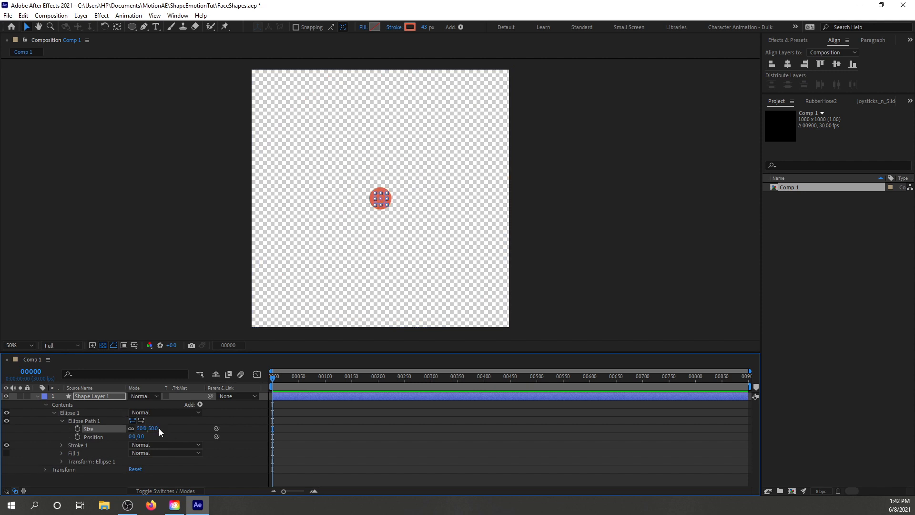
click(158, 428)
text(0)
key(Return)
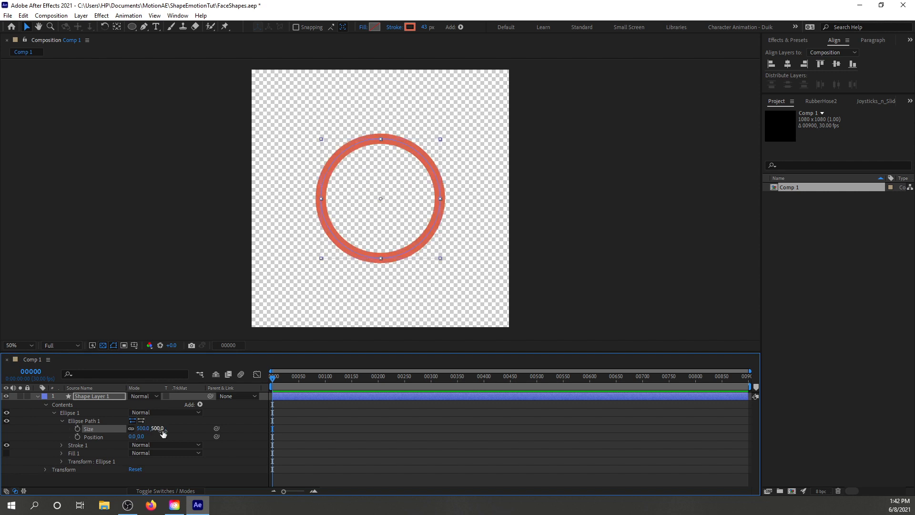
Set the circle's ellipse path size to 600 x 600 px
click(161, 430)
text(600)
key(Return)
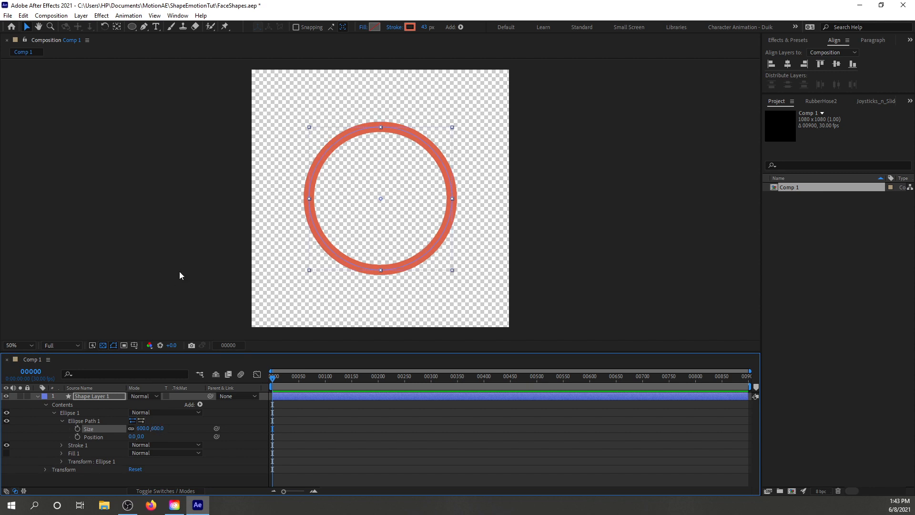
click(179, 271)
Select the circle and switch its stroke type to none
click(396, 128)
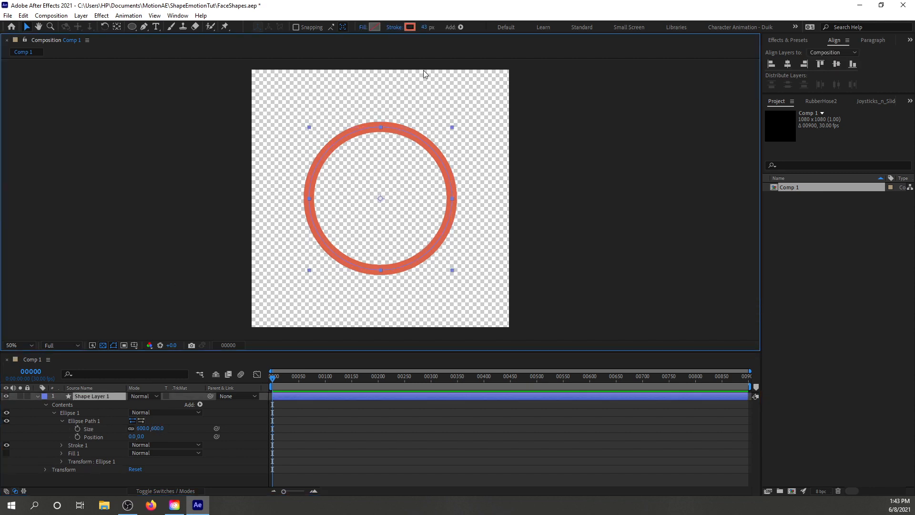
alt+click(407, 28)
alt+click(407, 29)
alt+click(407, 29)
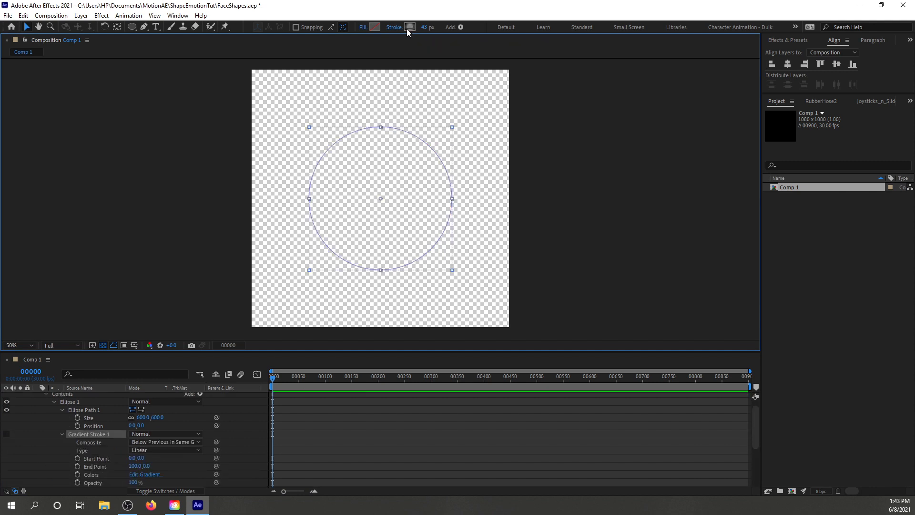
Give the circle a solid orange fill with the colour FFA21C
alt+click(374, 27)
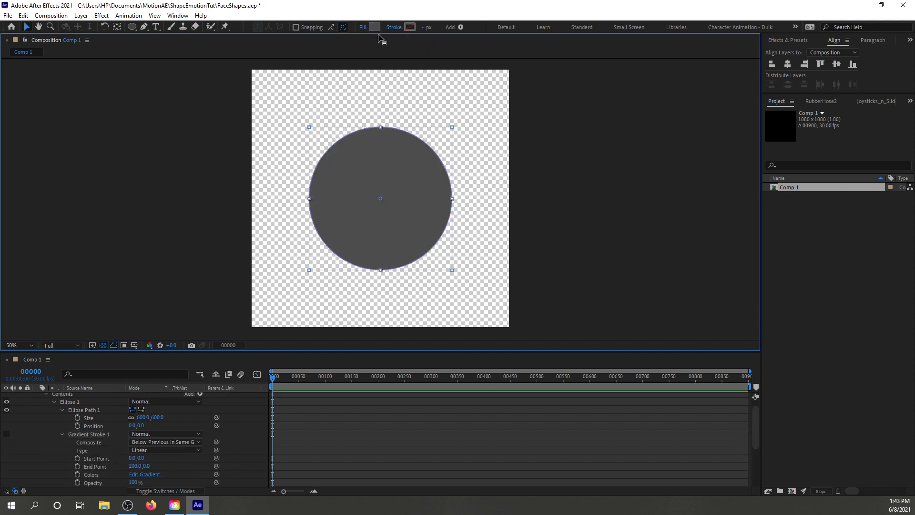
click(376, 27)
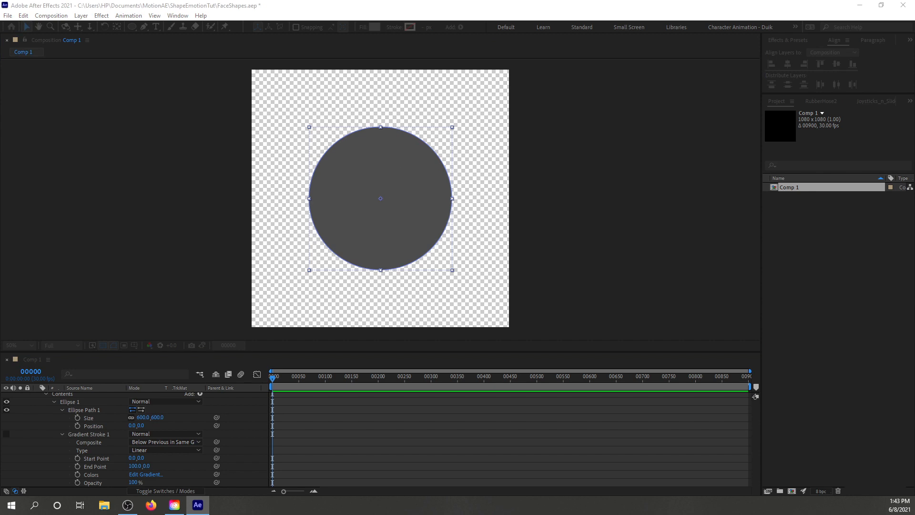
click(362, 252)
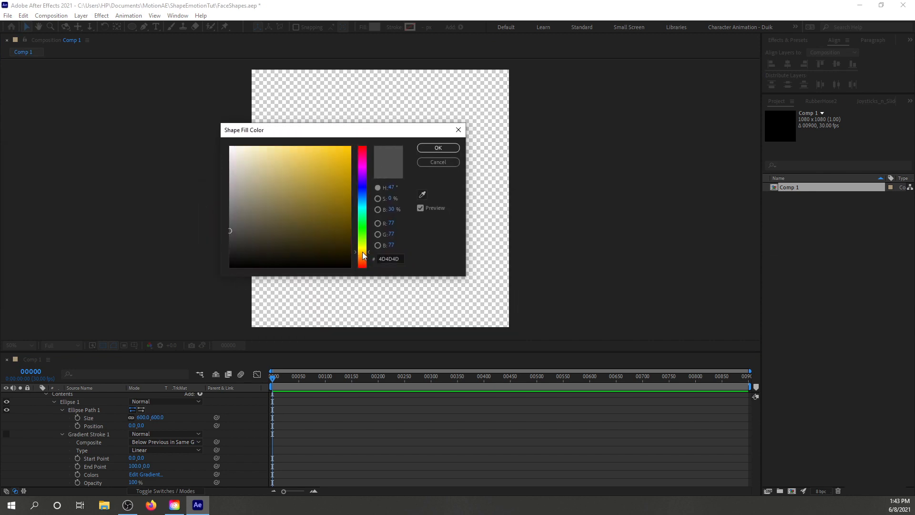
drag(363, 250, 363, 256)
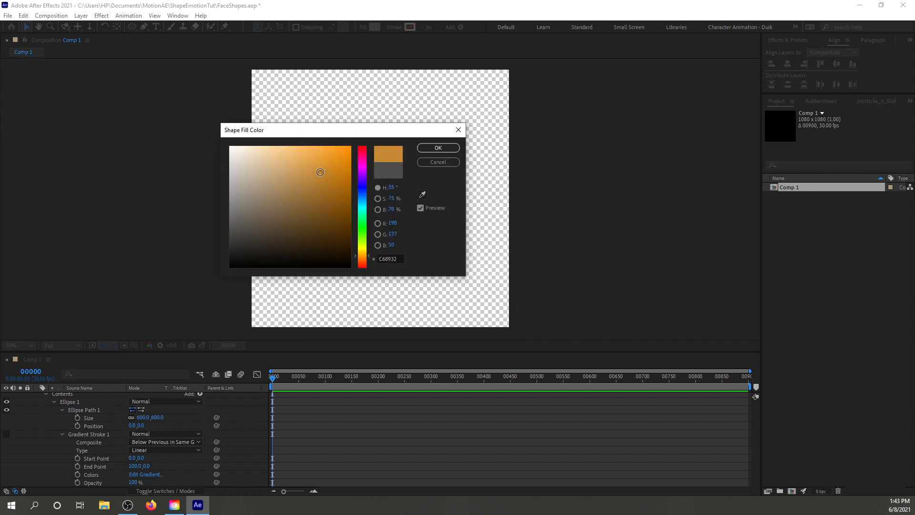
mouse_move(316, 172)
mouse_down()
mouse_move(323, 144)
mouse_move(338, 145)
mouse_up()
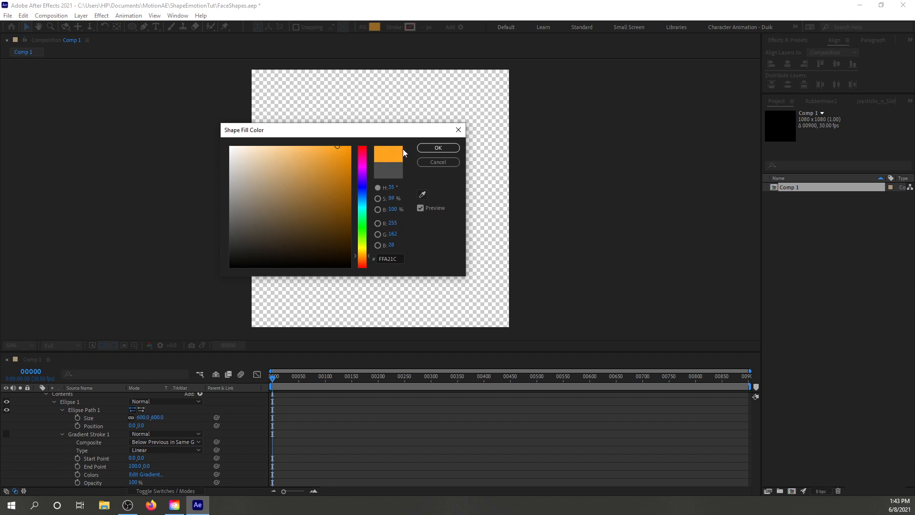
click(438, 147)
click(191, 184)
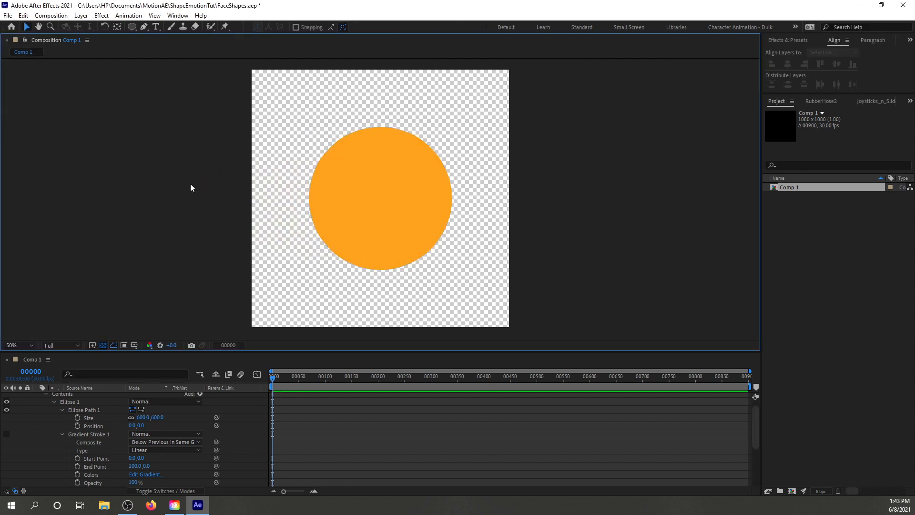
Collapse the circle layer's properties and rename the layer Head
click(428, 206)
click(506, 219)
scroll(124, 433, up, 1)
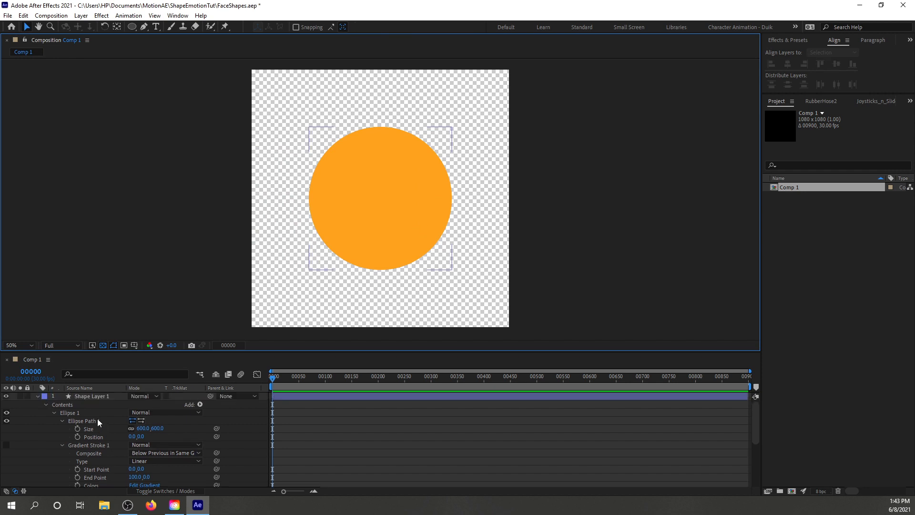
click(37, 396)
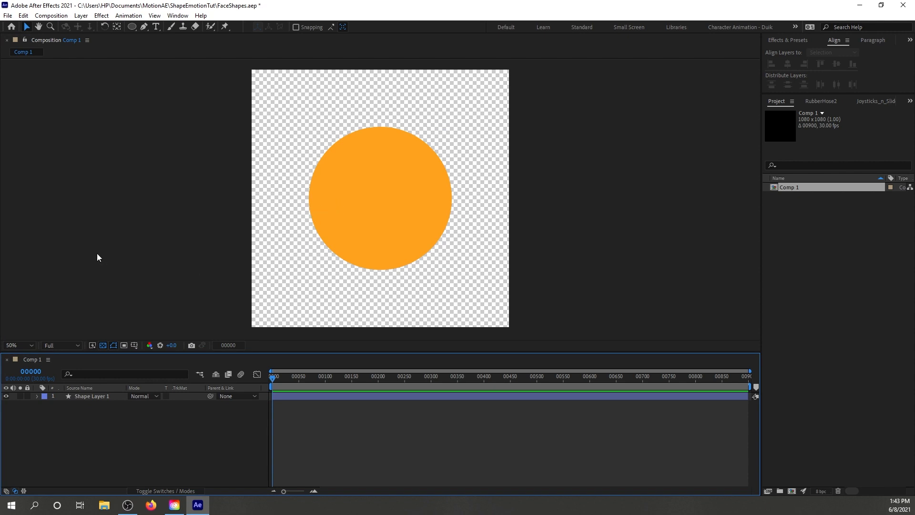
click(94, 395)
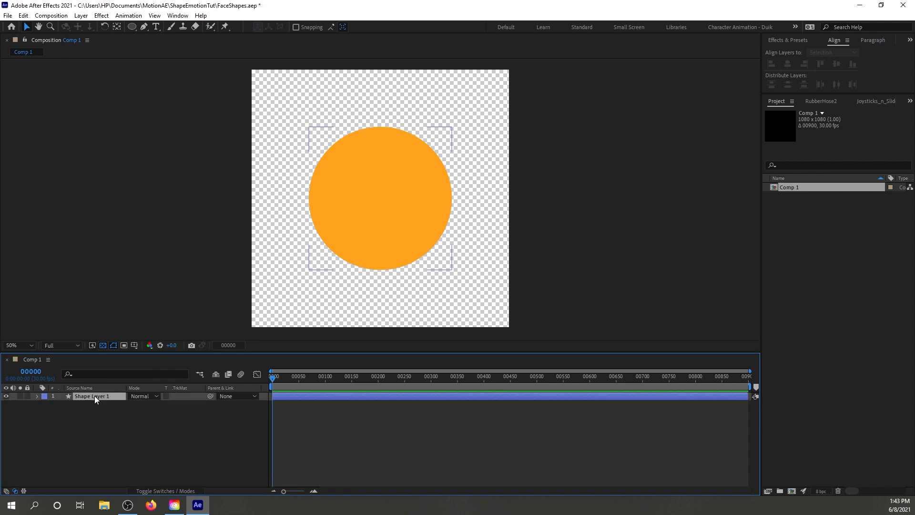
right_click(94, 396)
click(123, 378)
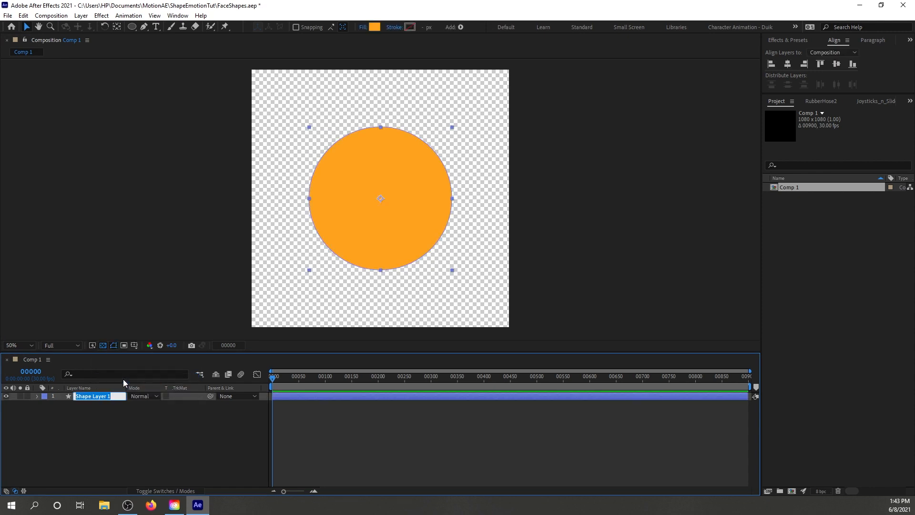
text(Head)
key(Return)
click(119, 418)
click(101, 398)
click(131, 428)
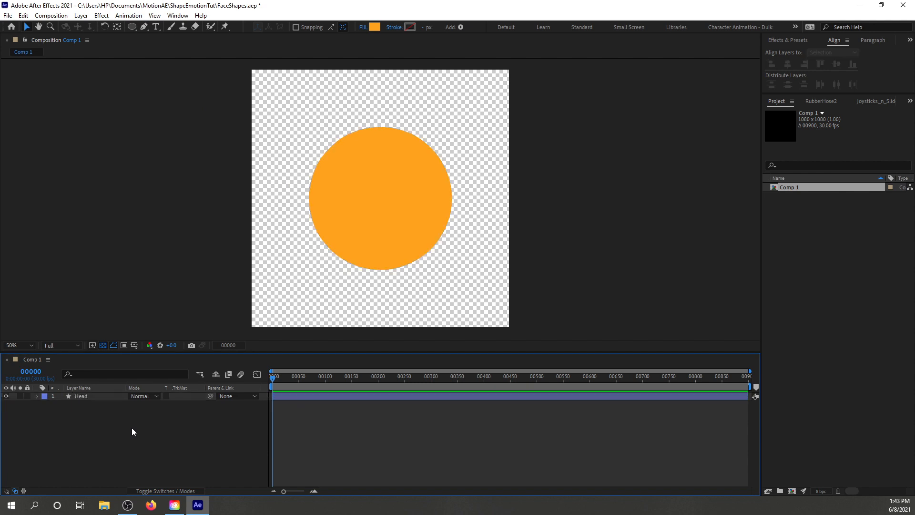
Create a second shape layer with an ellipse filling the composition and set its fill to white, FFFFFF
click(134, 28)
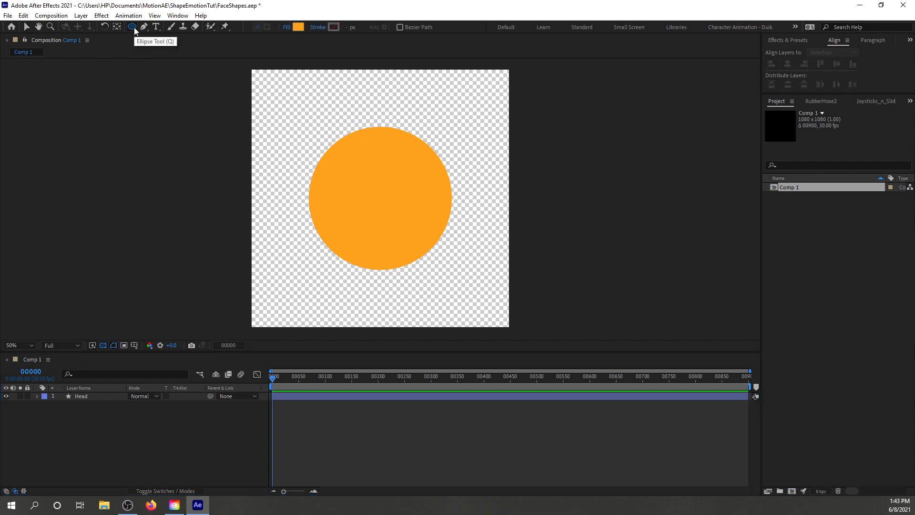
double_click(133, 27)
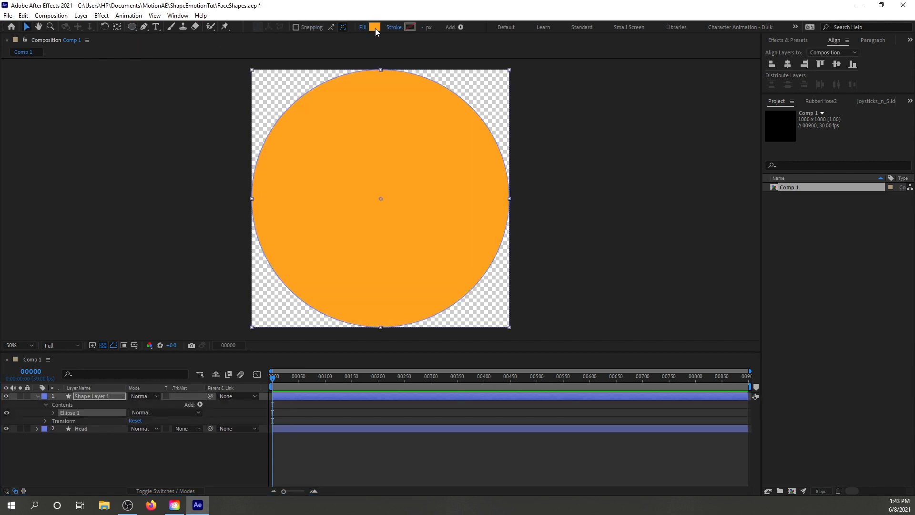
click(375, 27)
drag(257, 179, 211, 134)
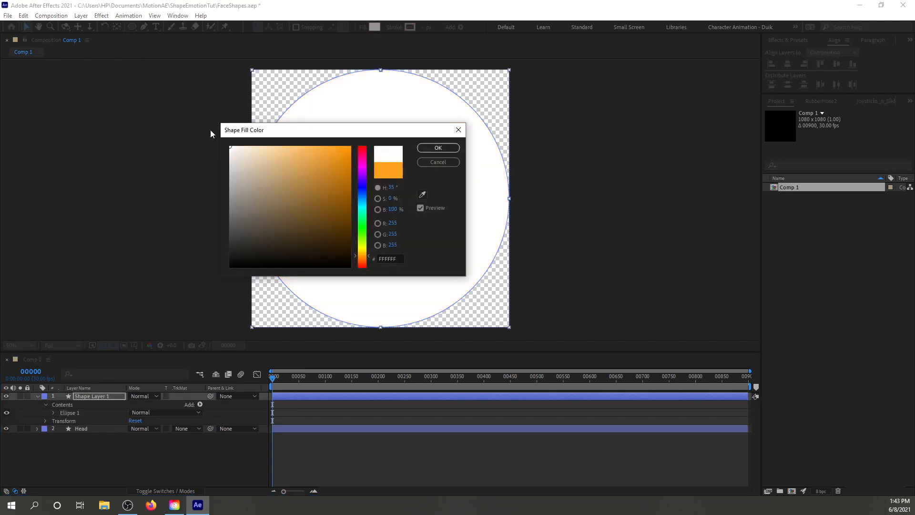
click(438, 148)
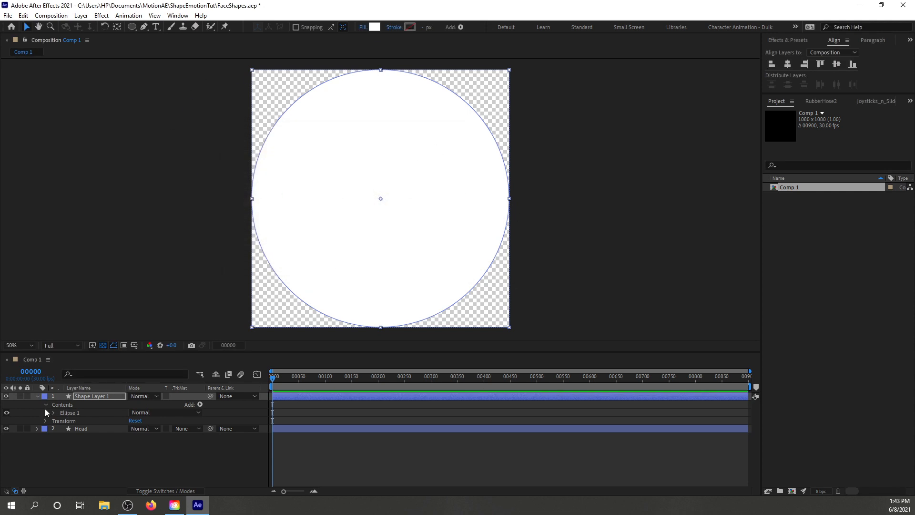
Set the white ellipse's path size to 150 by 150
click(86, 374)
click(54, 412)
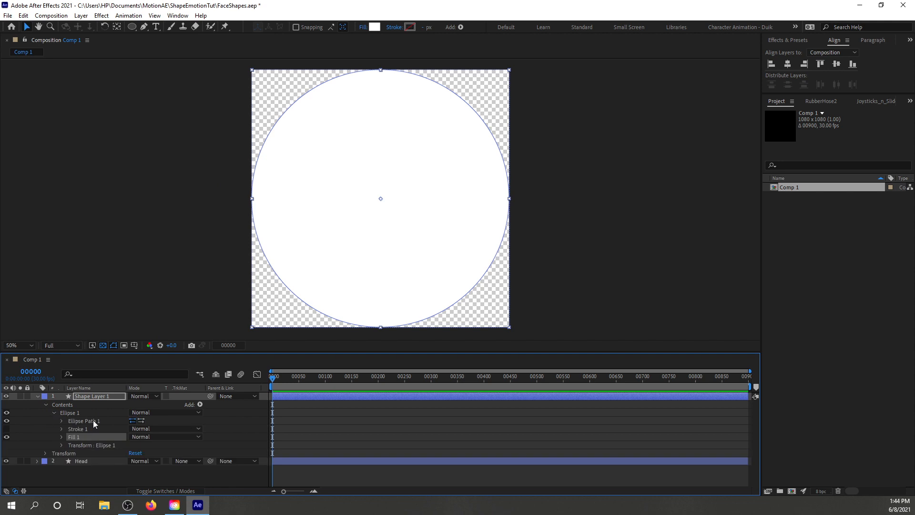
click(61, 421)
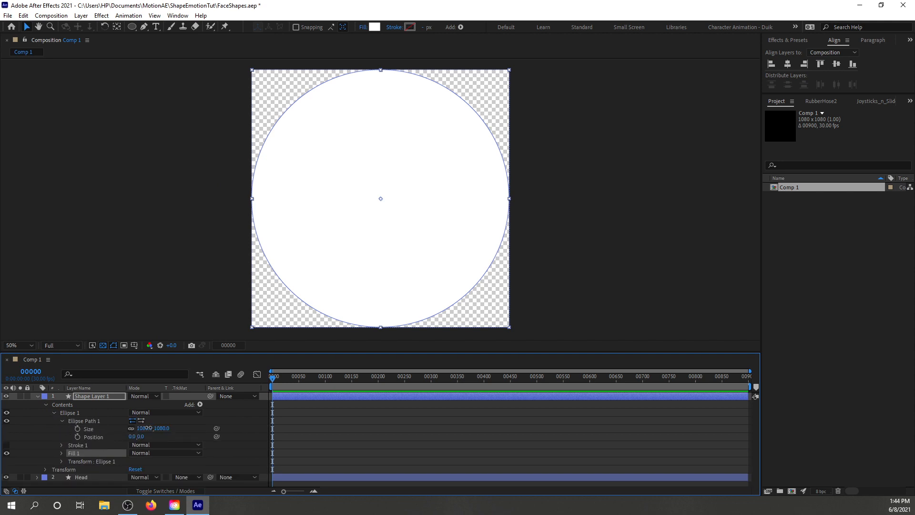
click(146, 428)
text(150)
key(Return)
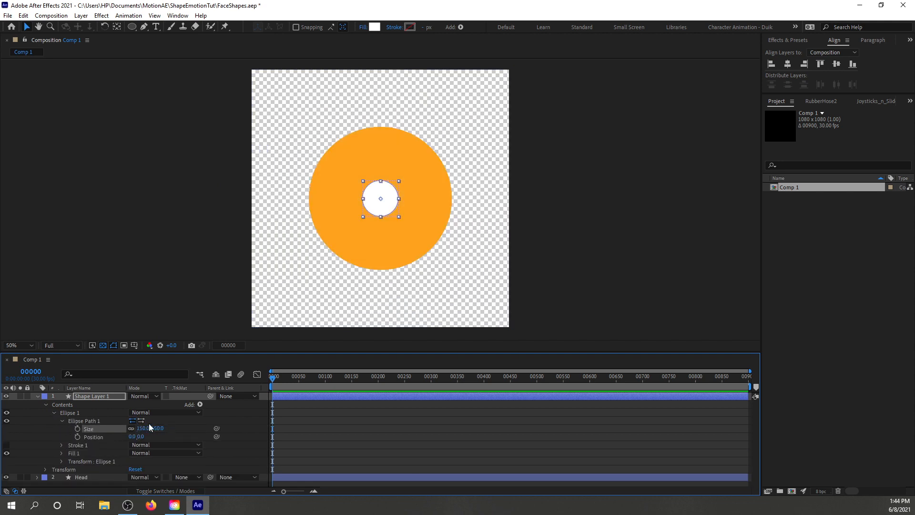
Collapse the white ellipse layer's properties and rename the layer R Eye
click(37, 396)
right_click(93, 395)
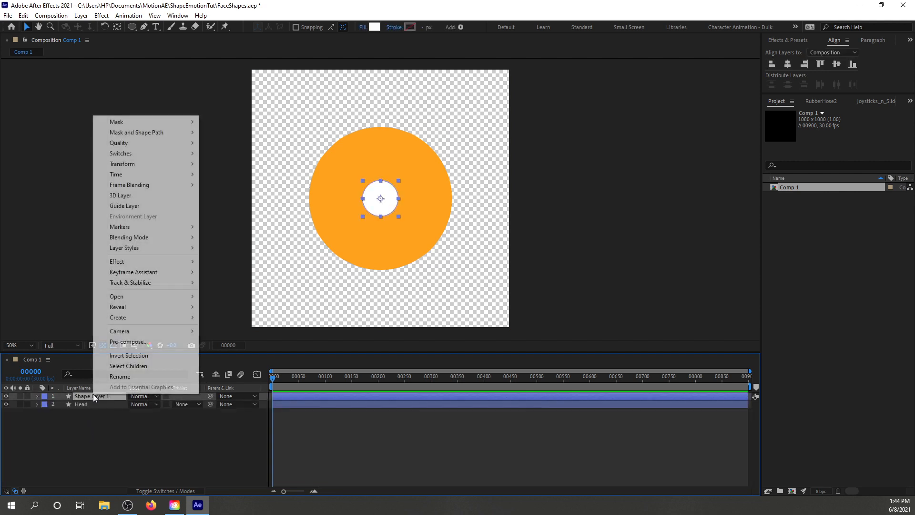
click(115, 377)
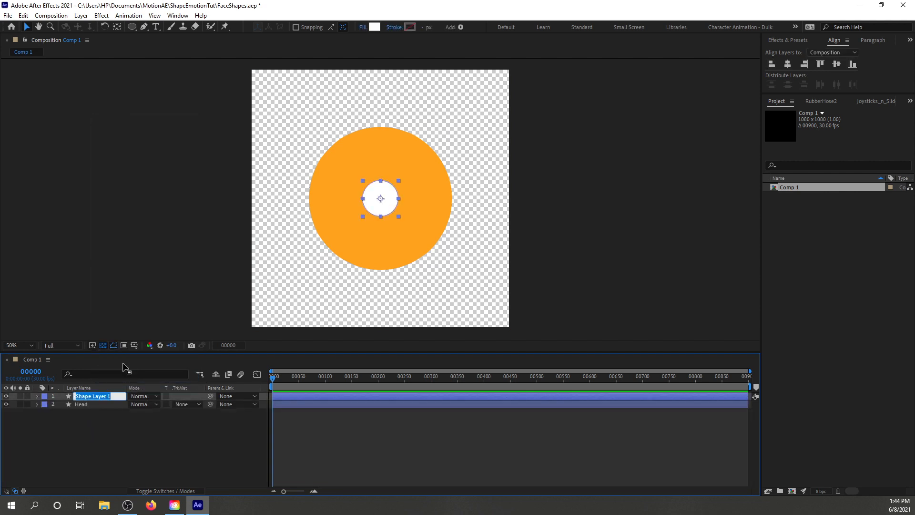
text(R Eye)
key(Return)
Duplicate the R Eye layer, move the copy to the composition's lower-left corner and rename it Eye Controller
key(ctrl+d)
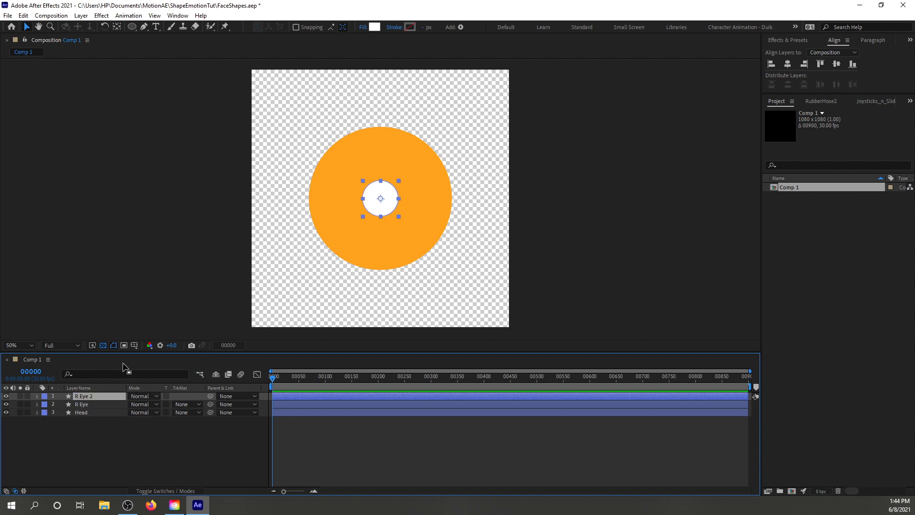
drag(389, 205, 287, 310)
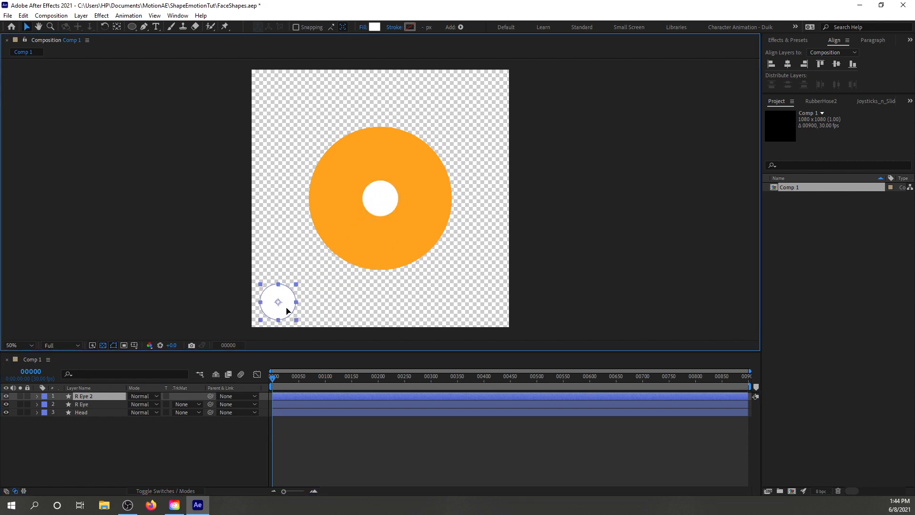
click(96, 397)
right_click(95, 396)
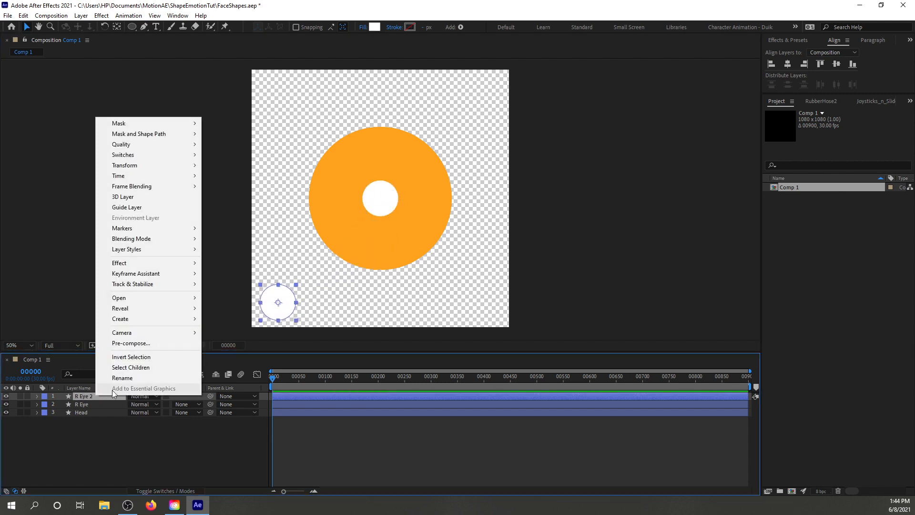
click(118, 381)
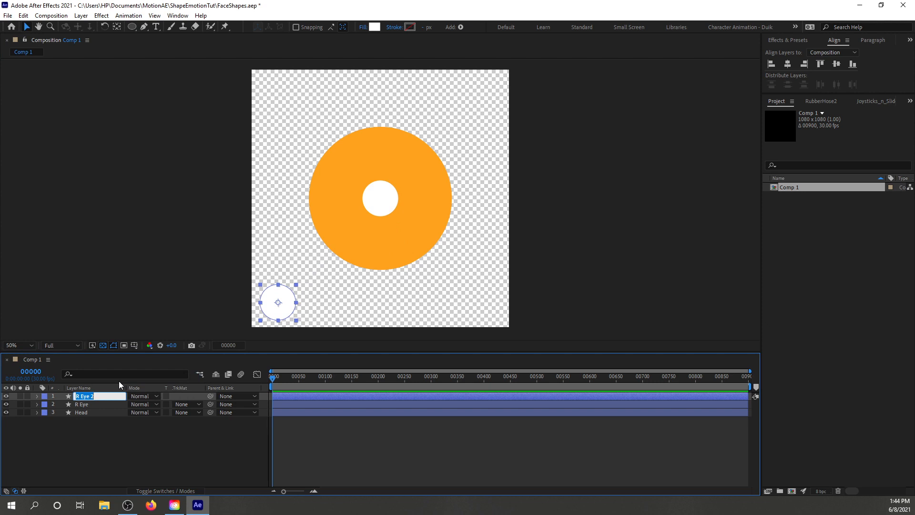
text(Eye Controller)
key(Return)
Change the Eye Controller layer's label colour to Red
click(46, 399)
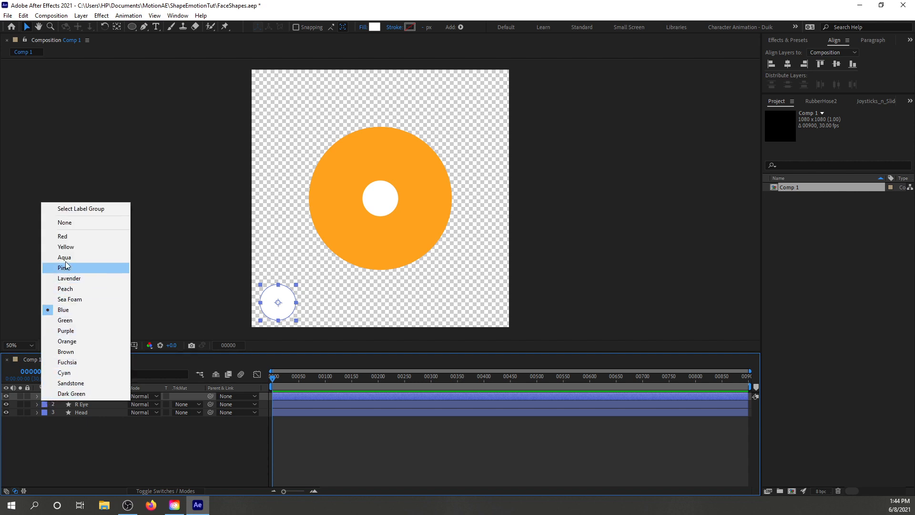
click(64, 236)
click(138, 279)
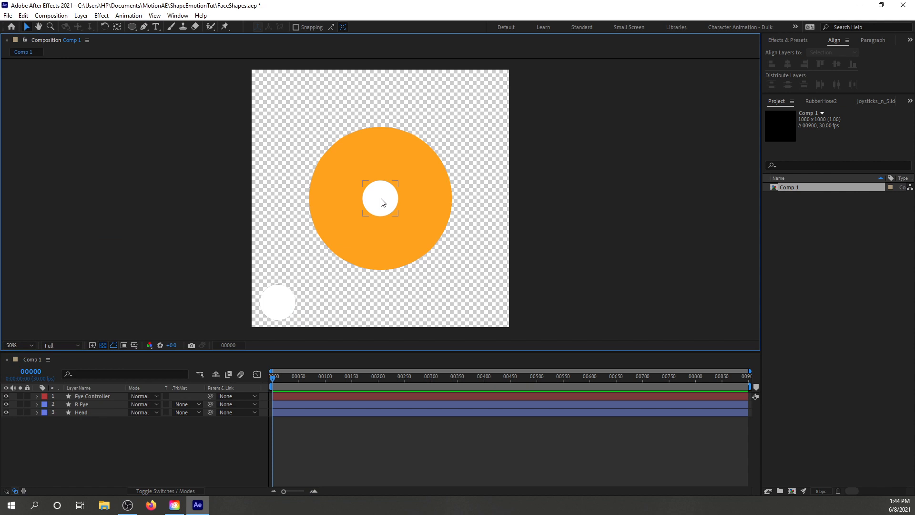
Filter the Eye Controller and R Eye properties by "size" and link R Eye's ellipse Size to the Eye Controller's Size
click(87, 404)
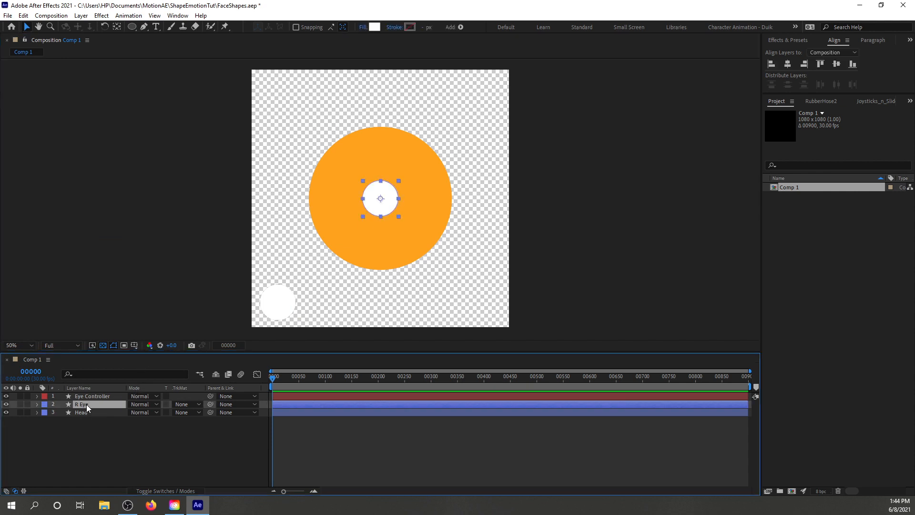
click(92, 396)
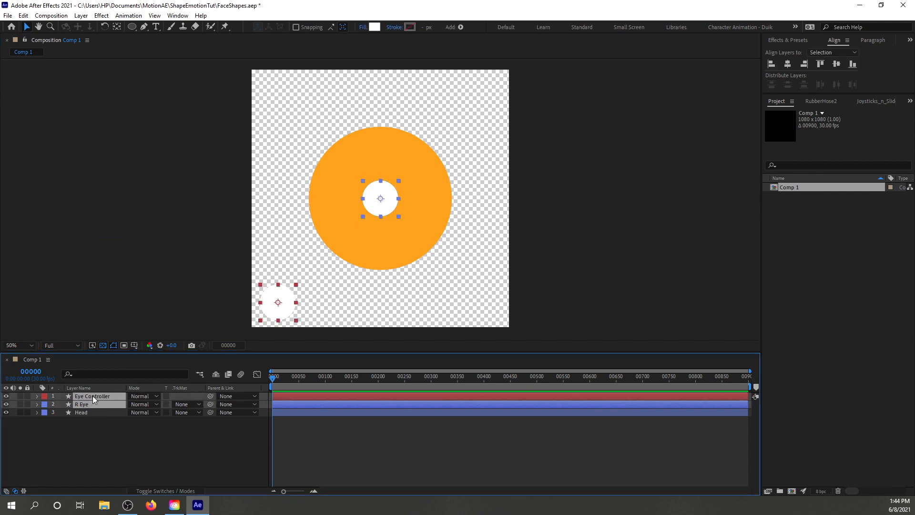
click(105, 374)
text(size)
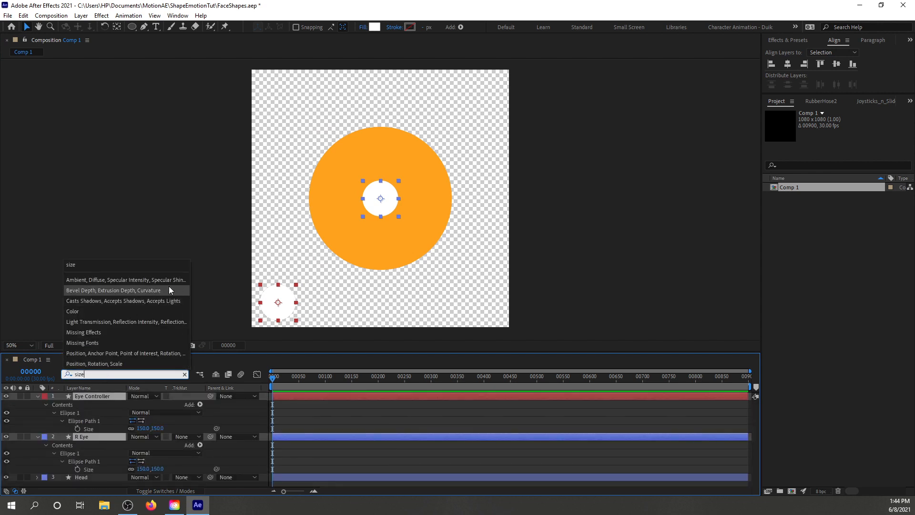
click(221, 303)
click(102, 422)
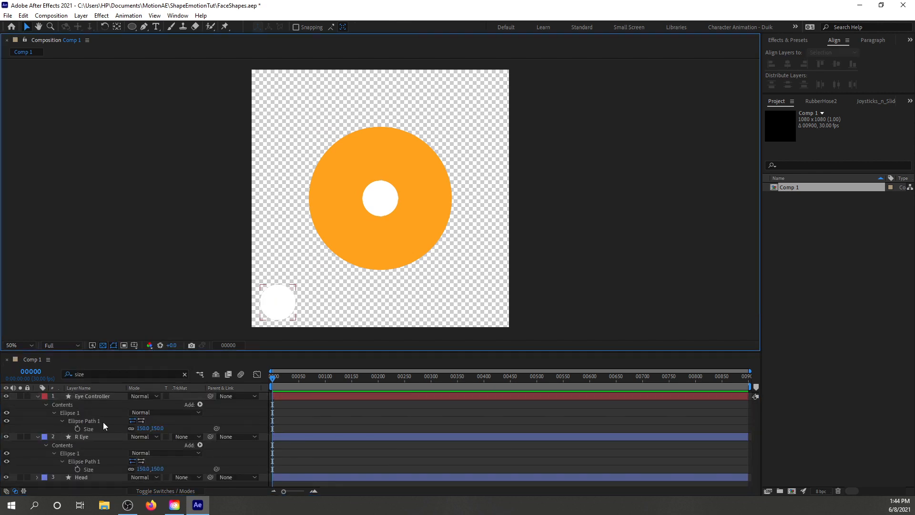
click(86, 435)
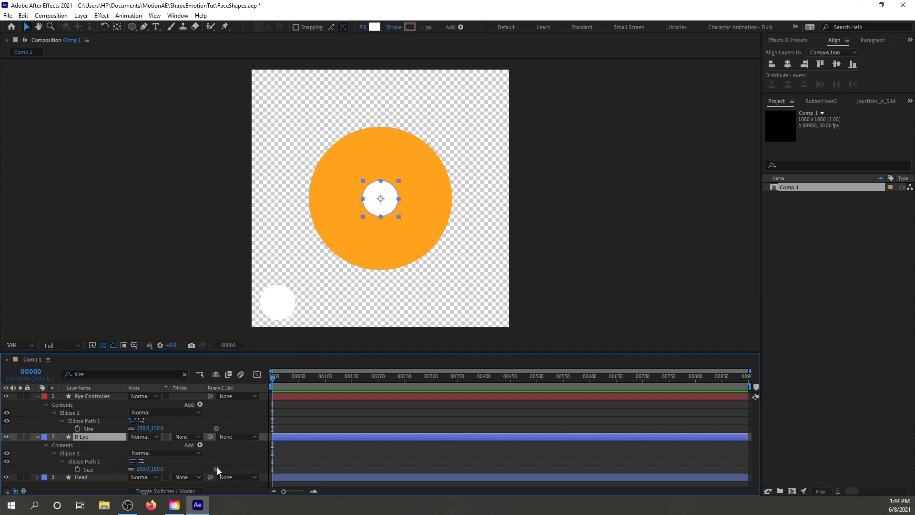
drag(216, 469, 173, 433)
Test the link by reducing the Eye Controller ellipse's height to 139, and undo the change
key(ctrl+z)
key(ctrl+z)
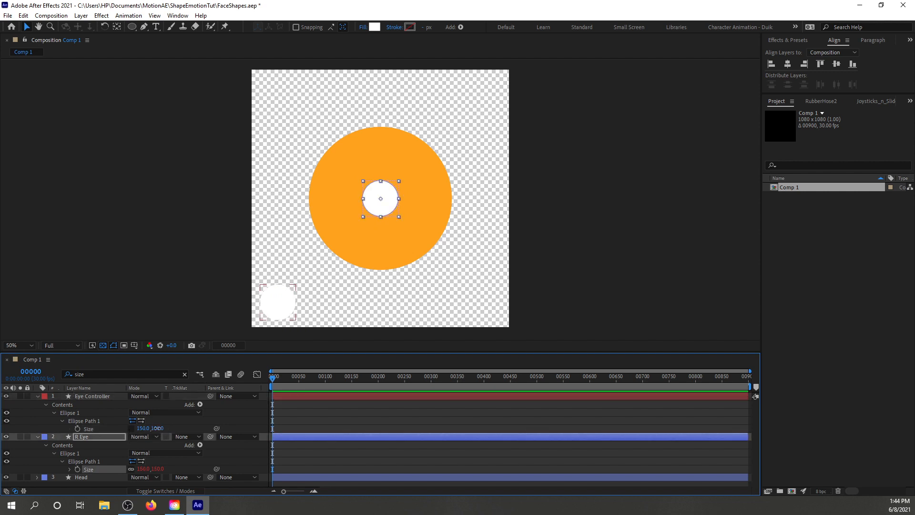
mouse_move(158, 430)
mouse_down()
mouse_move(84, 427)
mouse_move(146, 422)
mouse_up()
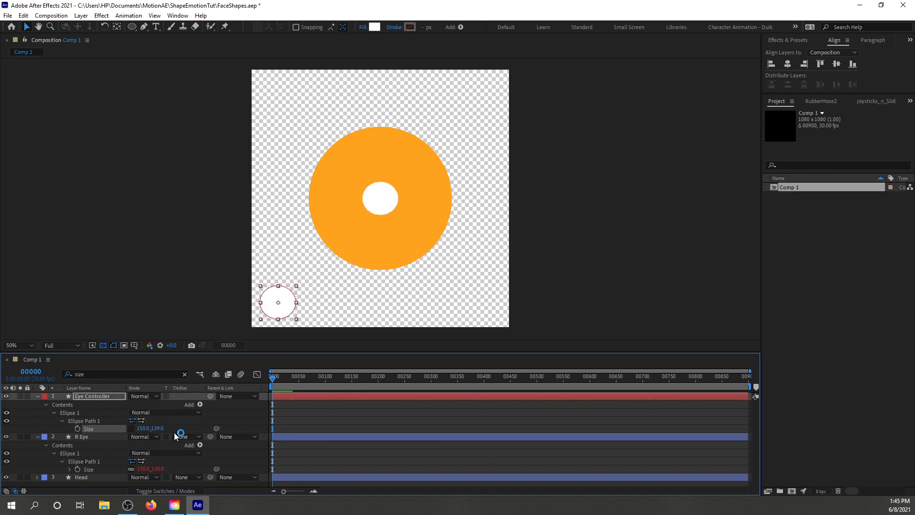
key(ctrl+z)
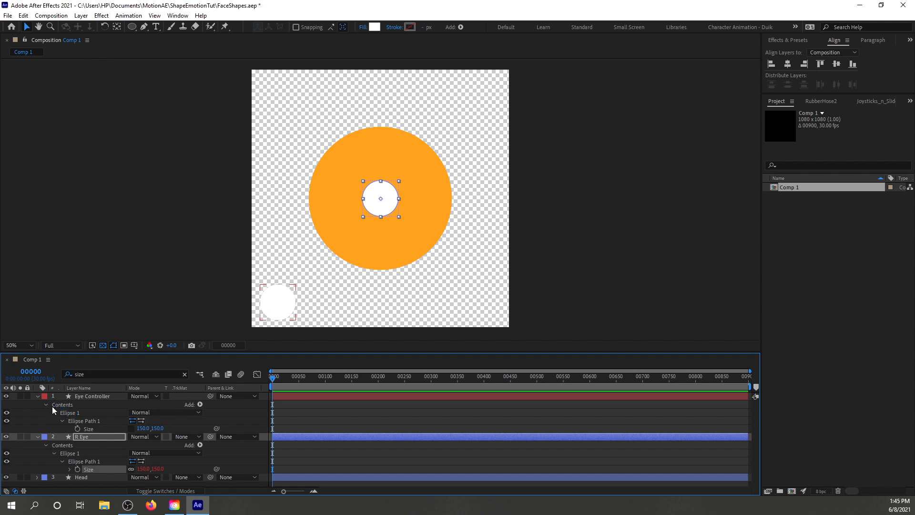
Nudge the R Eye layer horizontally to the left of the head's centre
click(96, 396)
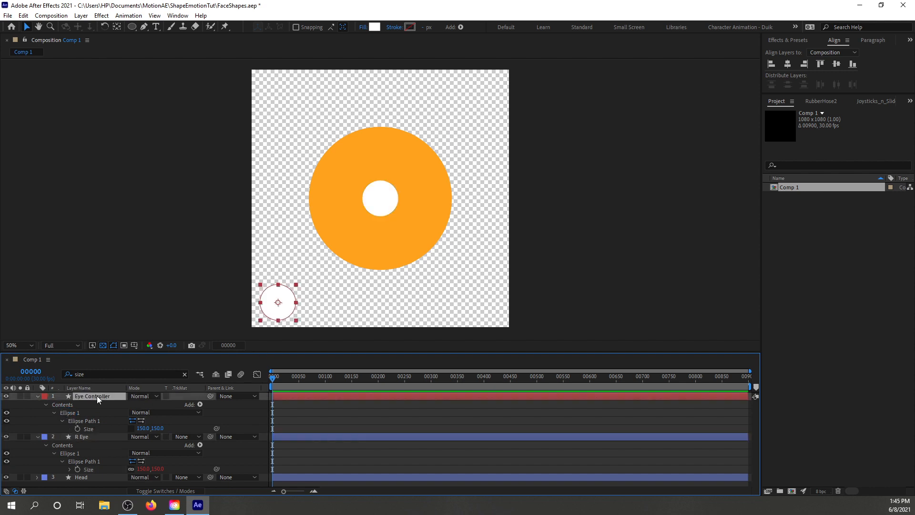
click(99, 438)
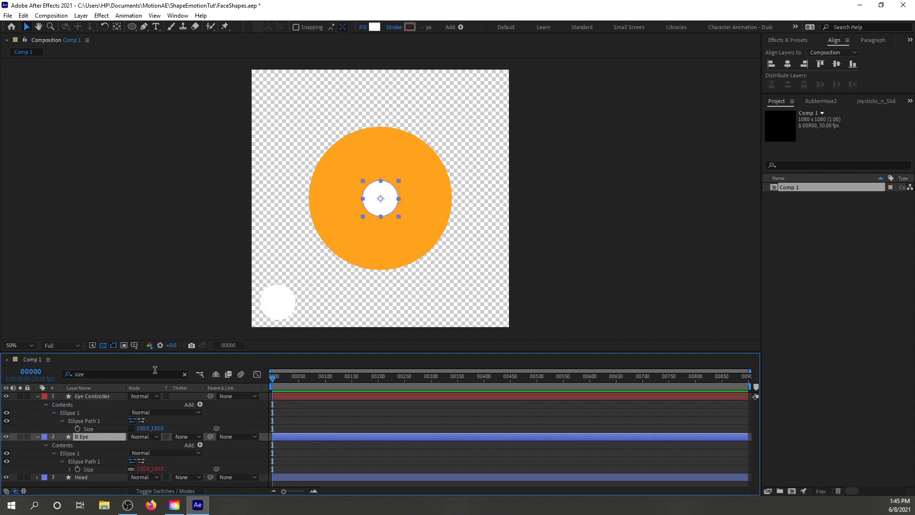
key(shift+Left)
key(shift+Left)
key(shift+Left)
key(shift+Left)
key(shift+Left)
key(shift+Left)
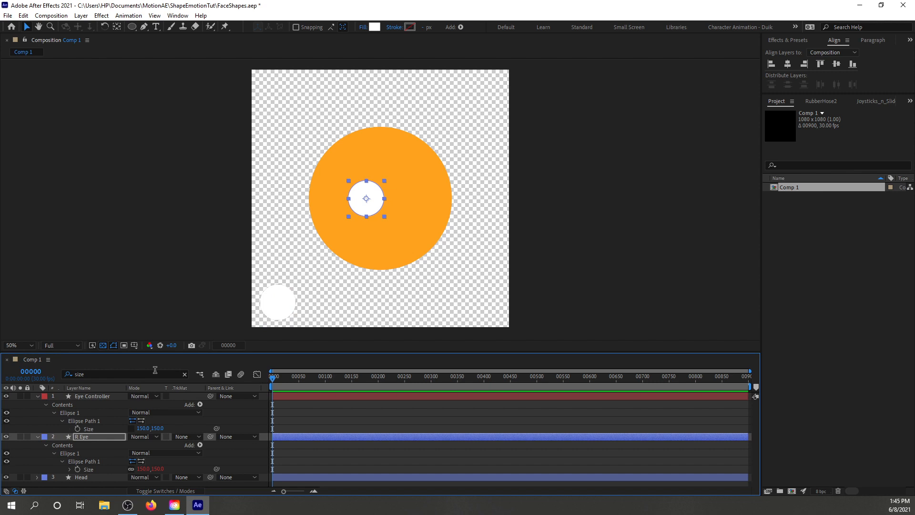
key(shift+Left)
key(shift+Left)
Duplicate the R Eye layer and nudge the copy right until it sits beside the original, mirrored about the head's centre
key(ctrl+d)
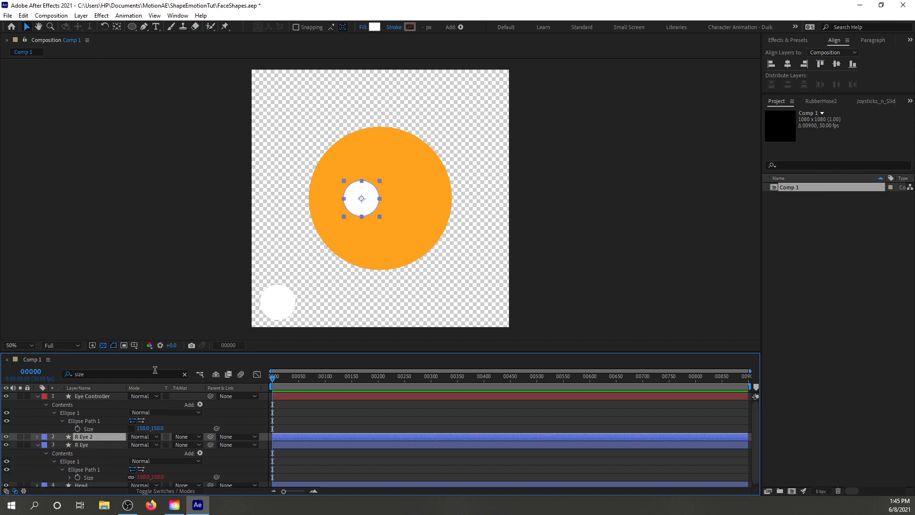
key(shift+Right)
key(shift+Right)
key(shift+Right)
key(shift+Right)
key(shift+Right)
key(shift+Right)
key(shift+Right)
key(shift+Right)
key(shift+Right)
key(shift+Right)
key(shift+Right)
key(shift+Right)
key(shift+Right)
key(shift+Right)
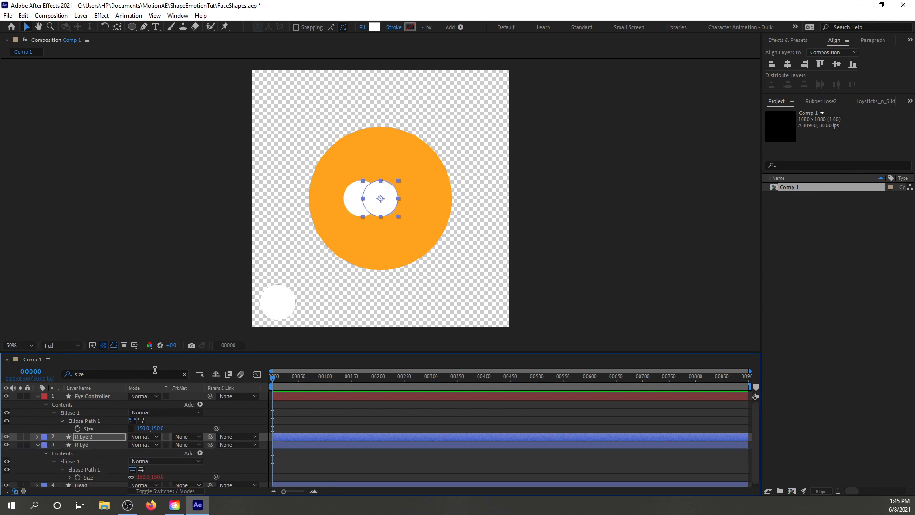
key(shift+Right)
key(shift+Right)
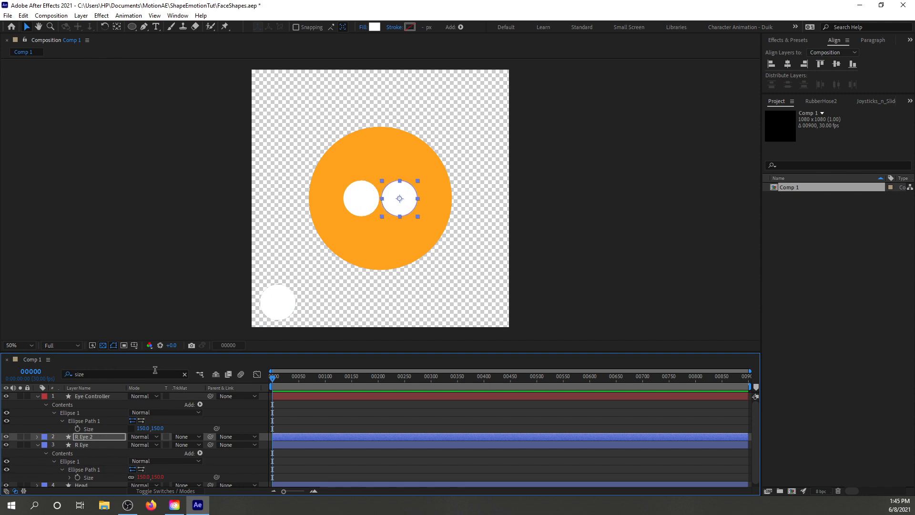
Collapse the expanded layers and rename the duplicated eye layer L Eye
click(37, 396)
click(37, 412)
right_click(91, 406)
click(113, 385)
text(L Eye)
key(Return)
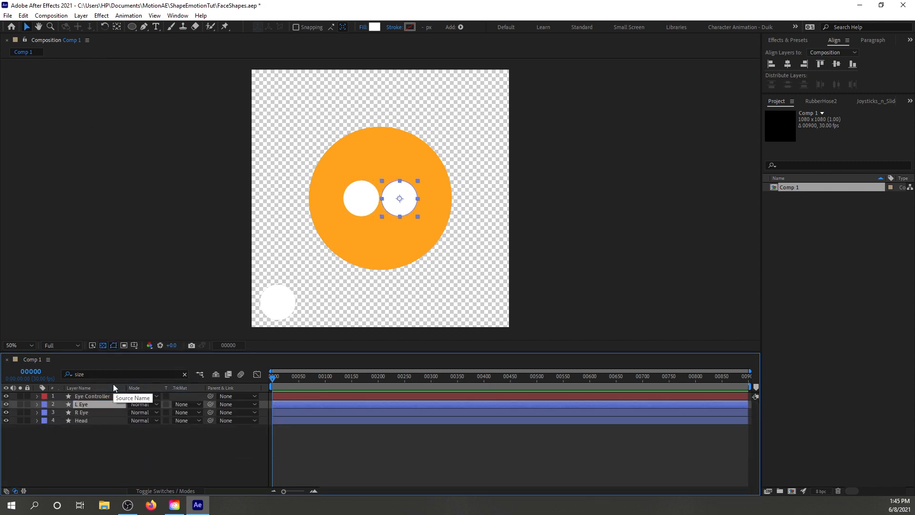
Add a Size keyframe to the Eye Controller's ellipse at frame 0 and show only its keyframed property
key(F2)
click(37, 396)
click(90, 429)
click(37, 396)
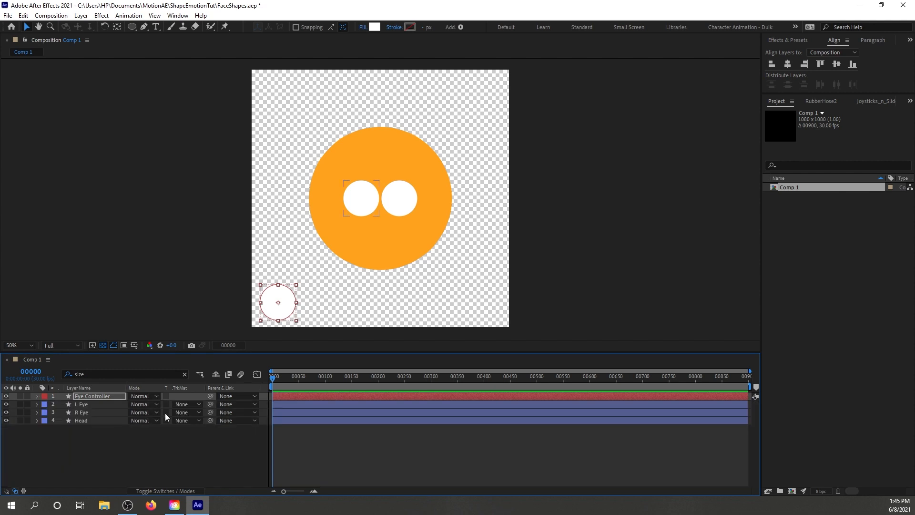
key(u)
mouse_move(158, 404)
mouse_down()
mouse_move(95, 404)
mouse_move(193, 405)
mouse_move(83, 403)
mouse_move(157, 404)
mouse_up()
click(114, 452)
Draw a small black circular pupil without a stroke inside the R Eye on a new shape layer
click(84, 421)
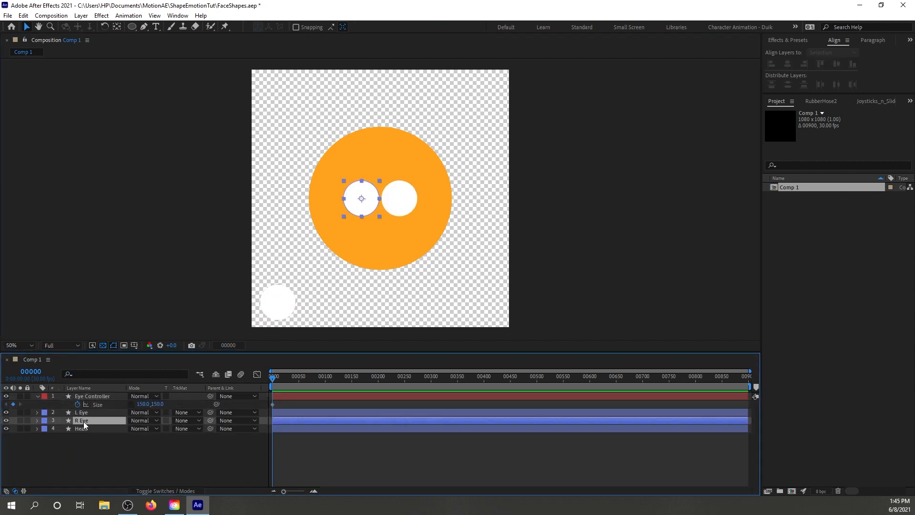
click(94, 412)
click(132, 26)
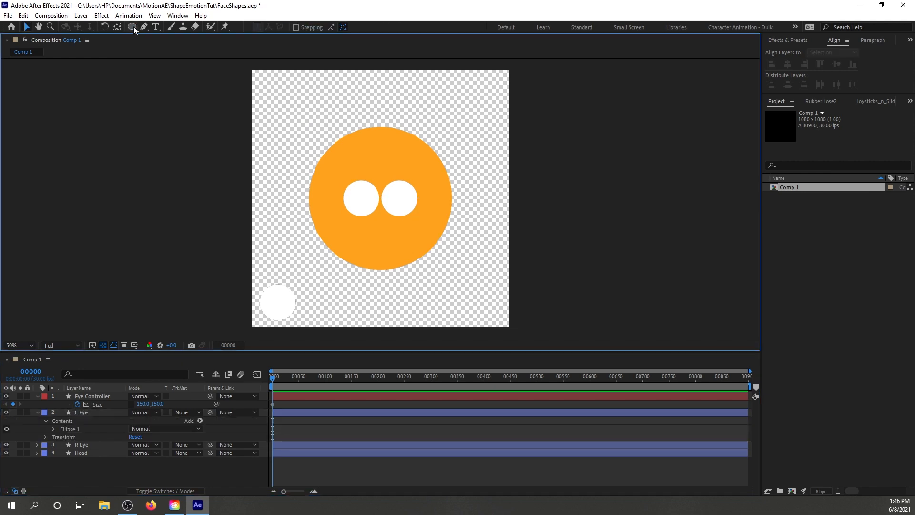
click(132, 27)
drag(354, 192, 373, 209)
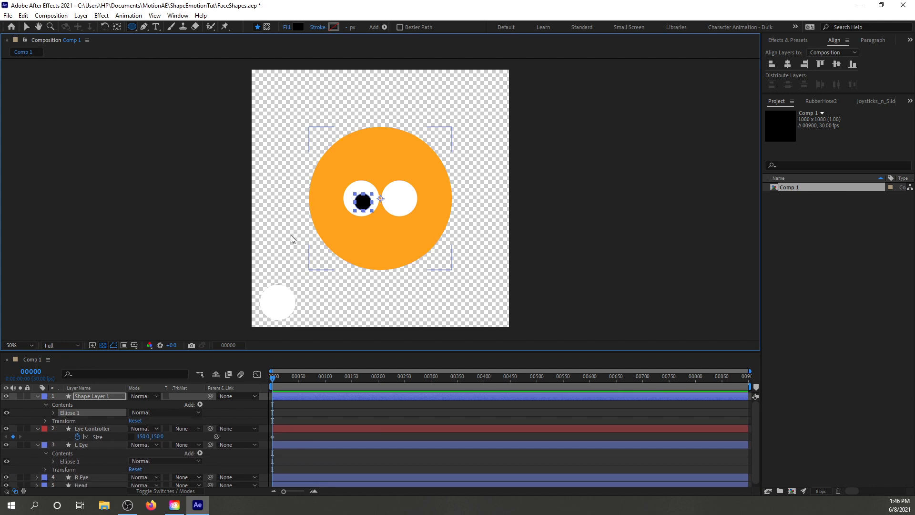
key(v)
click(286, 227)
Centre the black pupil's anchor point in its layer content and move the pupil to the middle of the R Eye
click(367, 210)
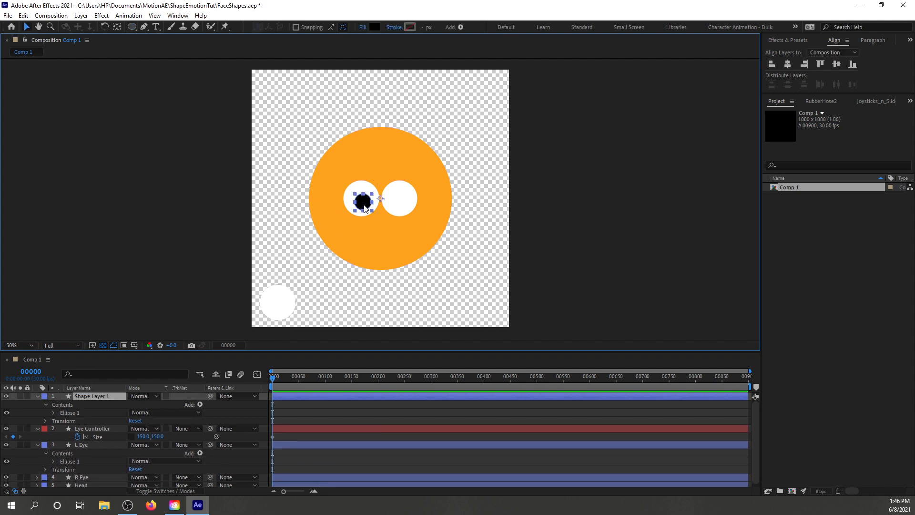
right_click(364, 207)
mouse_move(462, 254)
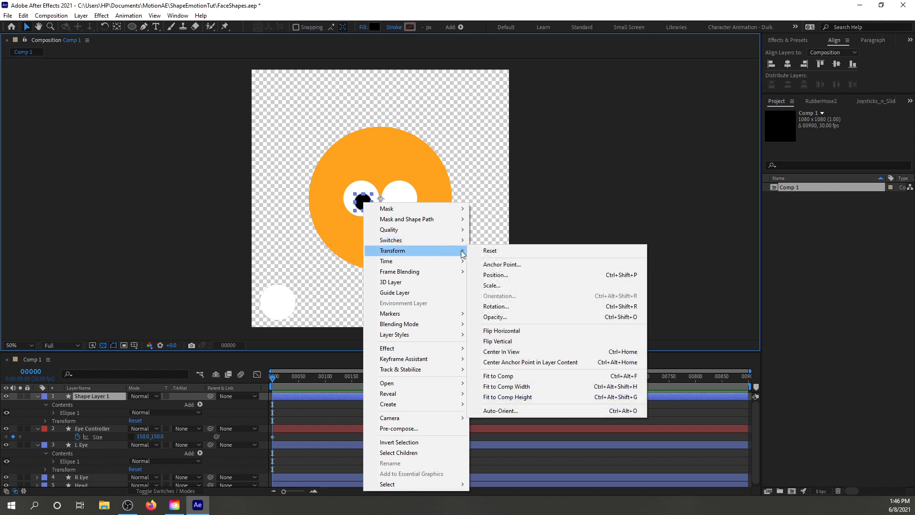
click(566, 363)
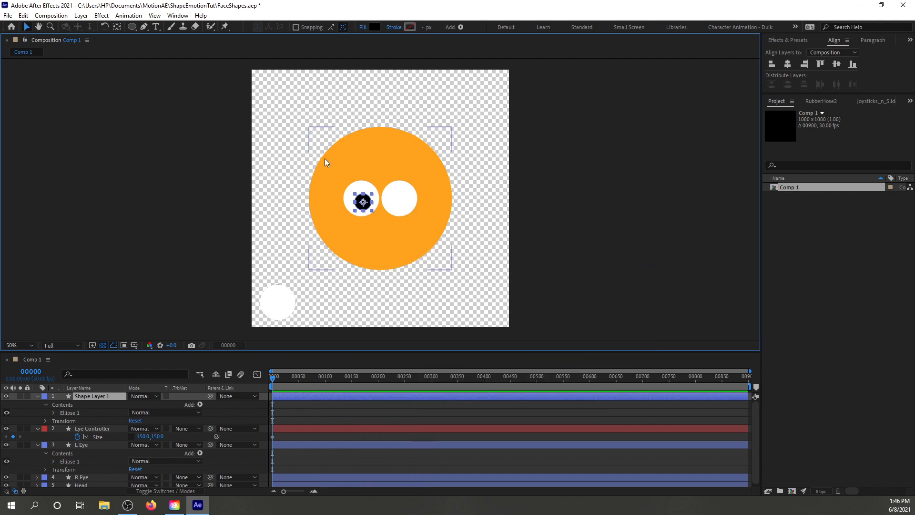
drag(363, 205, 362, 204)
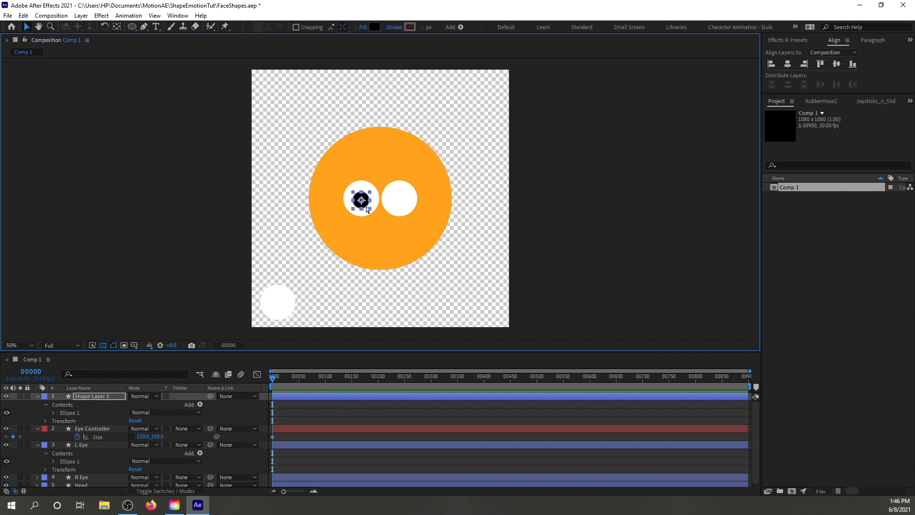
Duplicate the black pupil layer and move the copy horizontally to the middle of the L Eye
key(ctrl+d)
key(shift+Right)
key(shift+Right)
key(shift+Right)
key(shift+Right)
key(shift+Right)
key(shift+Right)
key(shift+Right)
key(shift+Right)
key(shift+Right)
key(shift+Right)
key(shift+Right)
key(shift+Right)
key(shift+Right)
key(shift+Right)
key(shift+Right)
key(shift+Right)
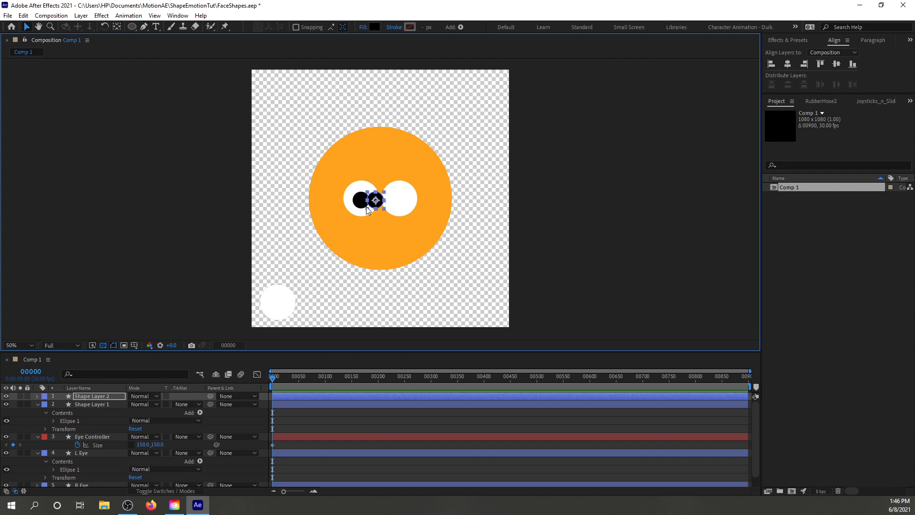
click(220, 305)
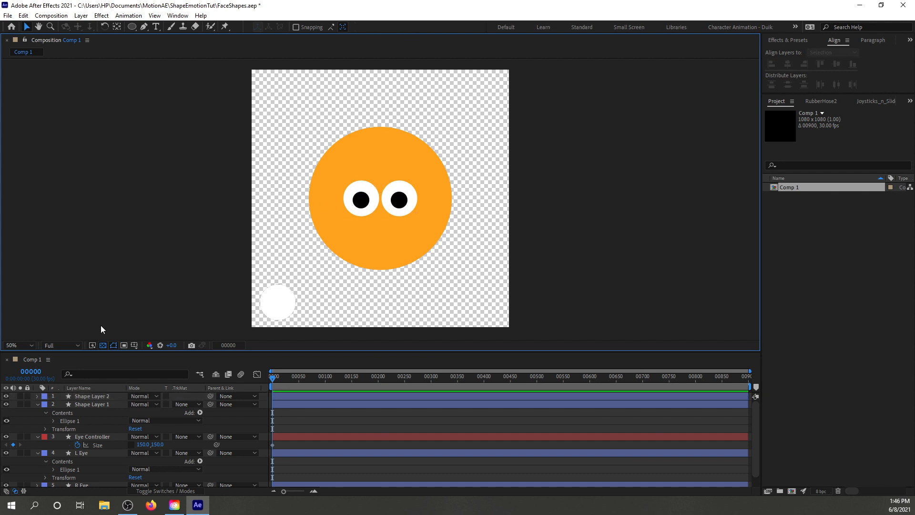
Rename the original pupil layer, Shape Layer 1, as R Pupil
click(94, 404)
right_click(93, 403)
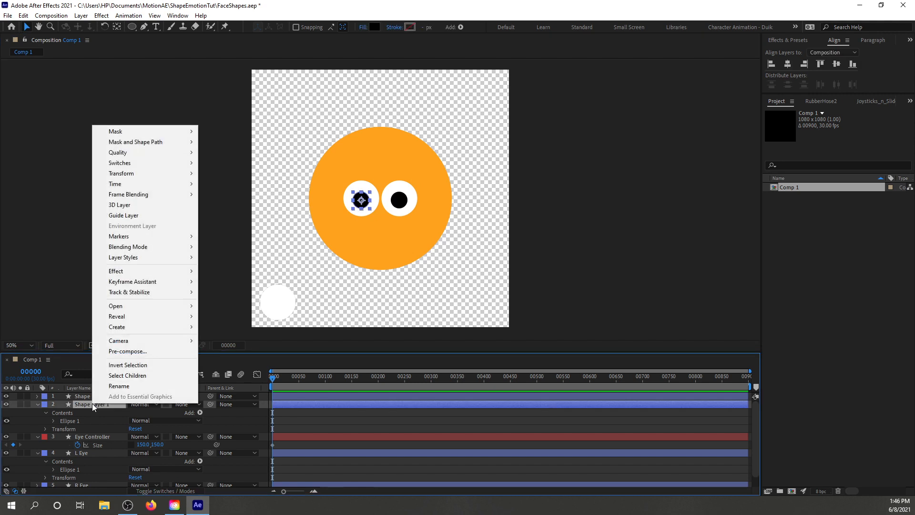
click(123, 386)
text(R)
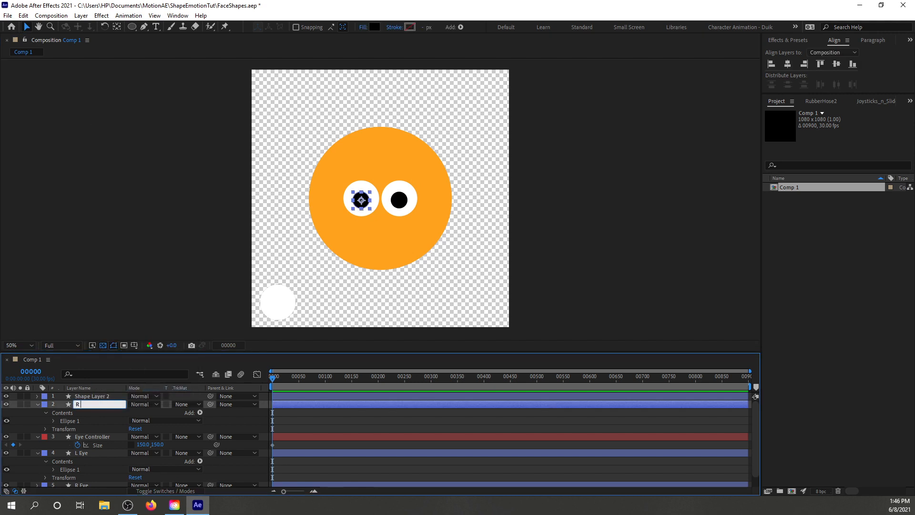
text( Pupil)
key(Return)
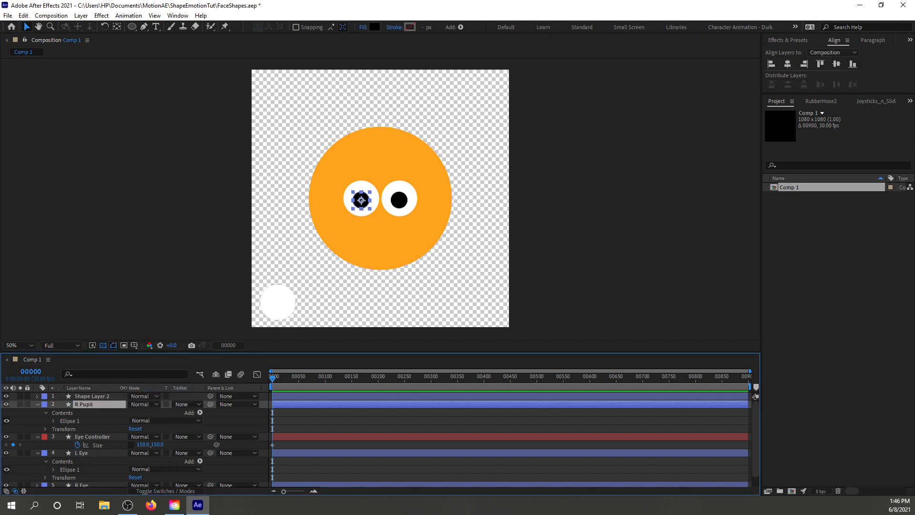
Rename the duplicated pupil layer, Shape Layer 2, as L Pupil
right_click(108, 396)
click(135, 379)
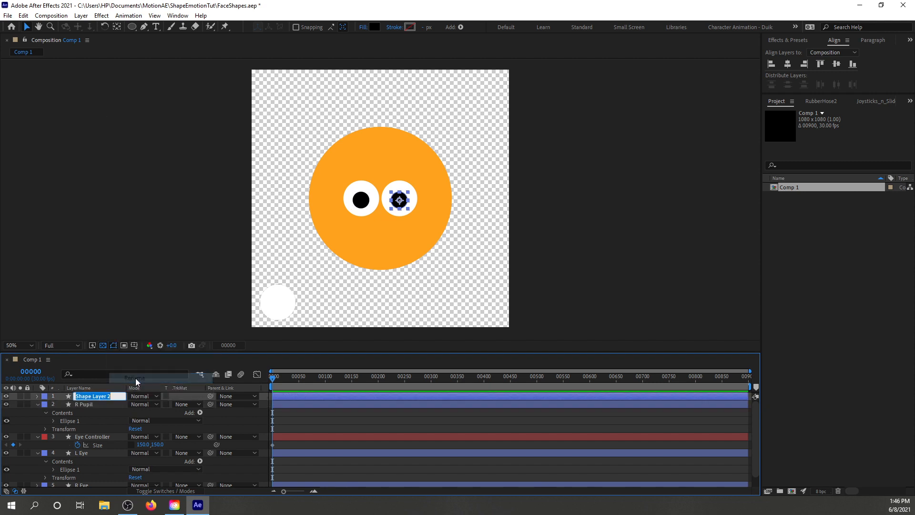
text(L Pupil)
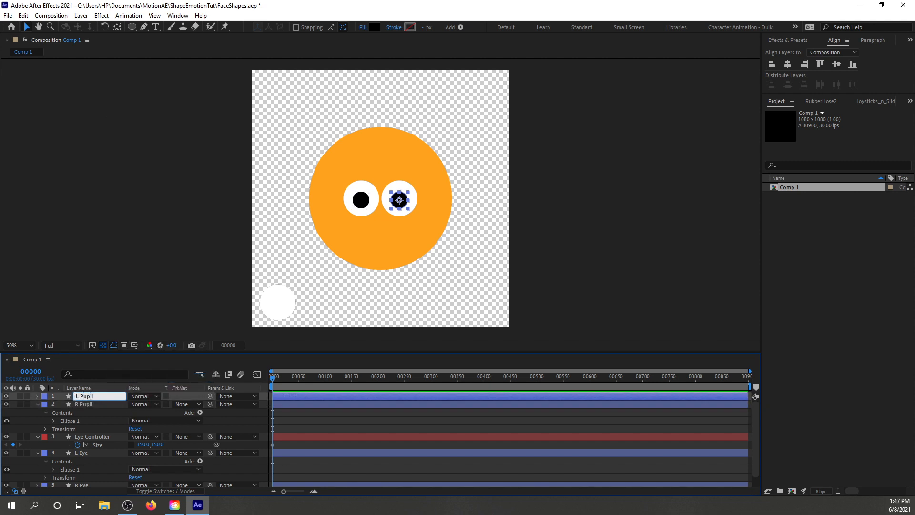
key(Return)
Move the L Pupil and R Pupil layers below the Eye Controller and collapse all expanded layers
ctrl+click(86, 404)
drag(89, 405, 91, 444)
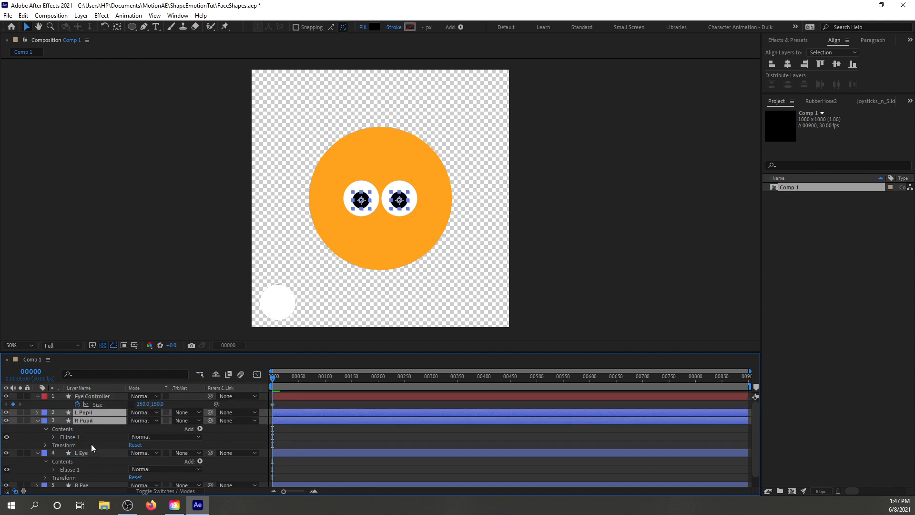
click(37, 397)
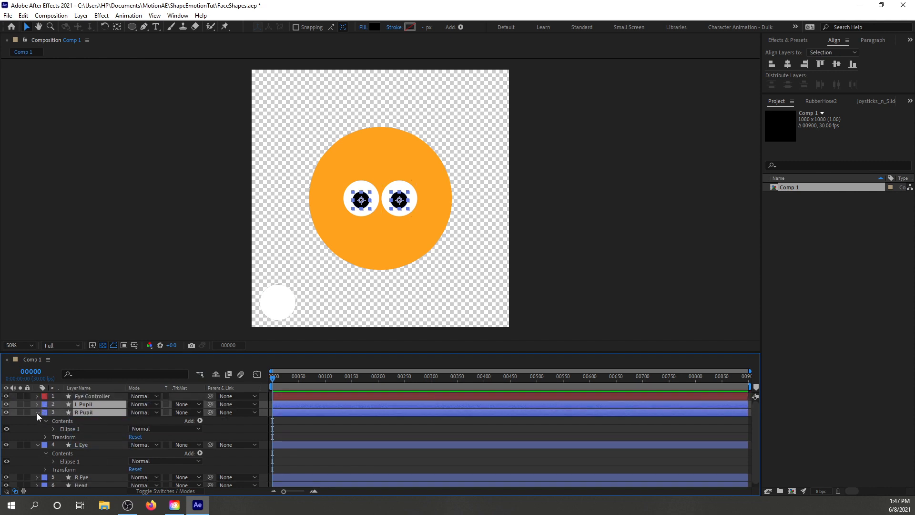
click(37, 413)
click(37, 421)
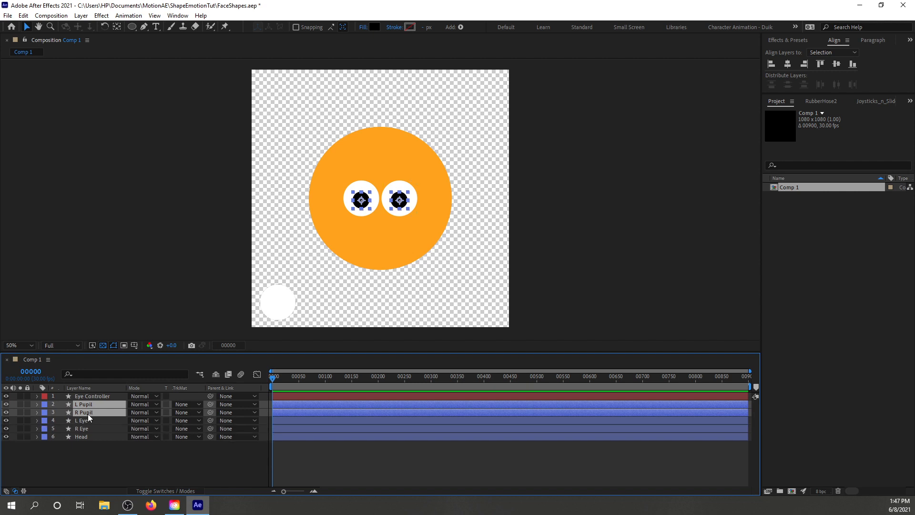
Add a new null object to the composition
click(100, 459)
right_click(99, 460)
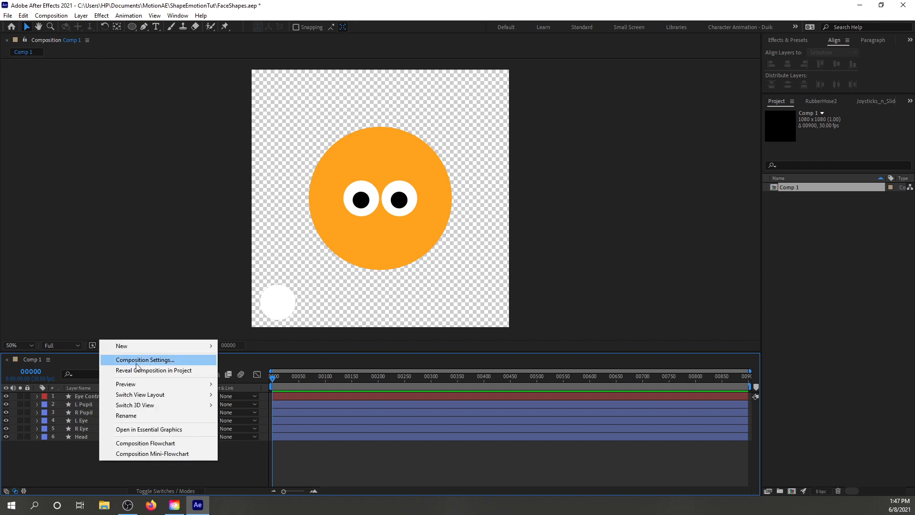
mouse_move(139, 347)
click(270, 398)
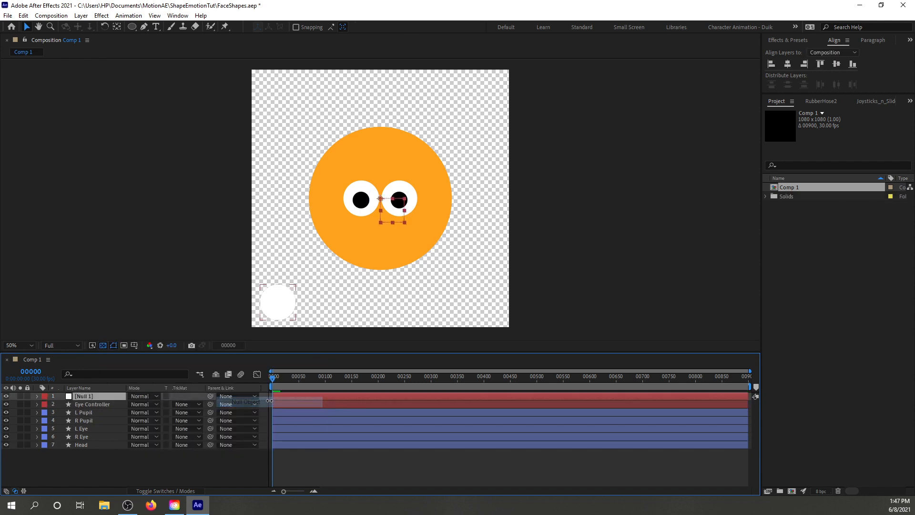
Rename the null Pupil Controller and move it beside the Eye Controller circle, below the face
right_click(88, 395)
click(123, 379)
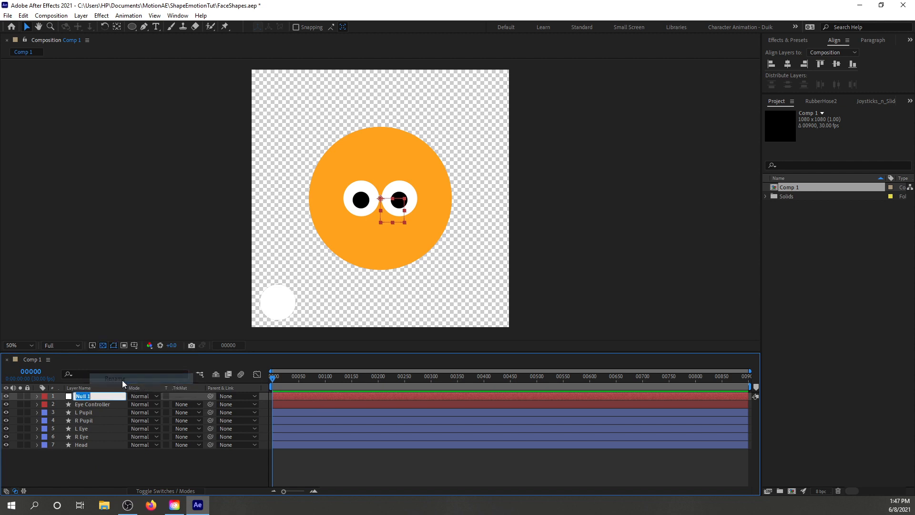
text(Pupil Co)
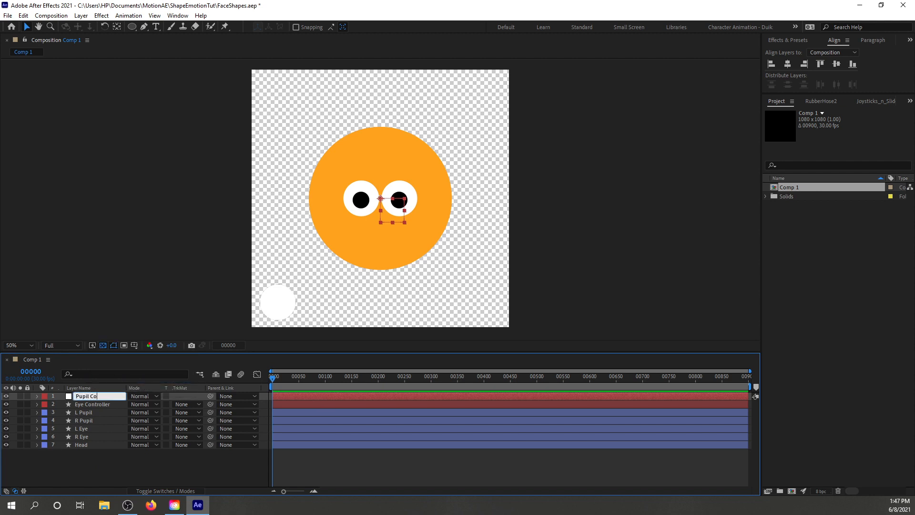
text(ntroller)
key(Return)
drag(395, 217, 331, 311)
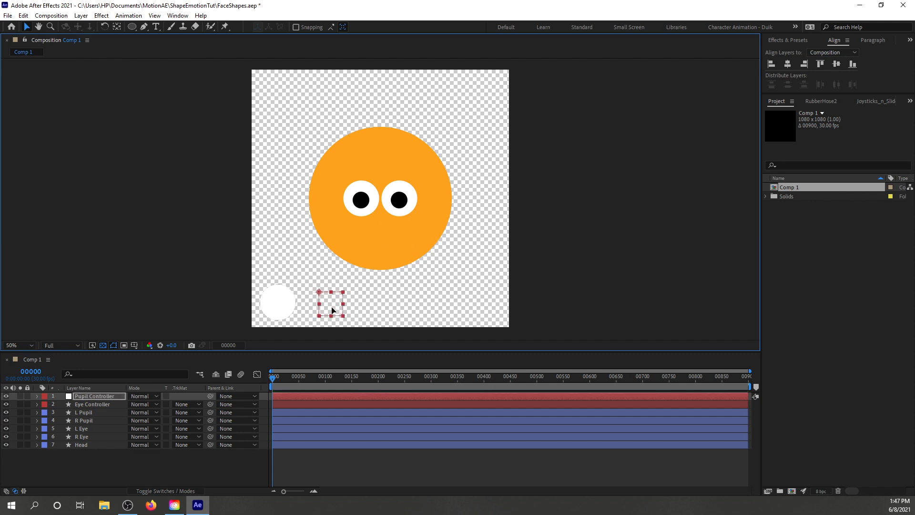
Parent the L Pupil and R Pupil layers to the Pupil Controller null and test the link by moving the null
click(98, 428)
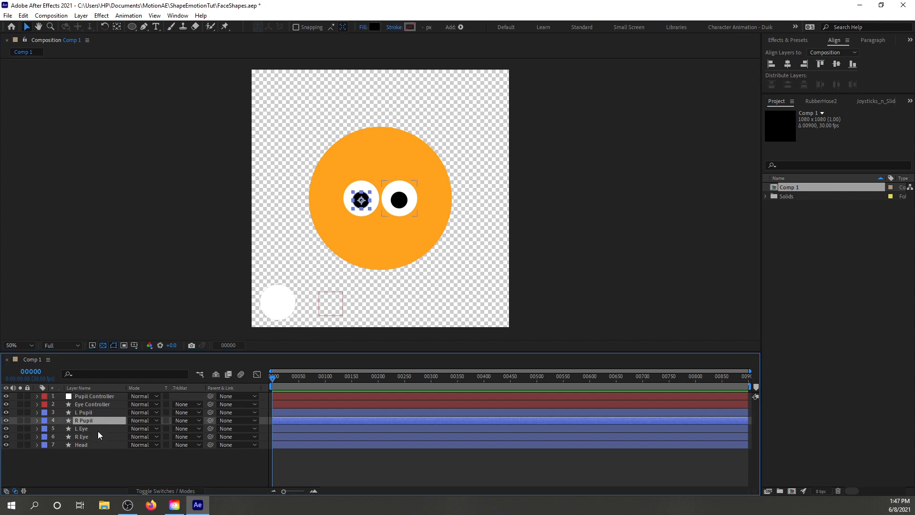
click(96, 419)
click(95, 412)
click(96, 422)
click(96, 415)
shift+click(97, 421)
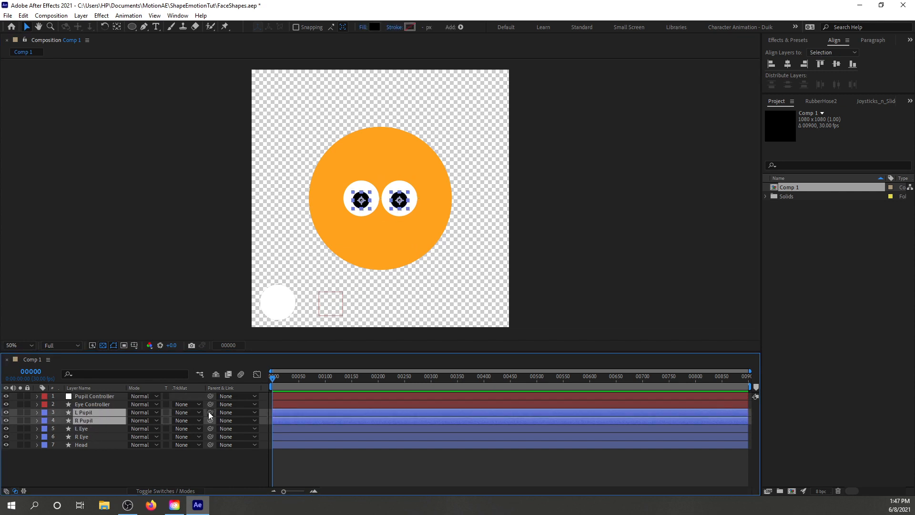
drag(207, 411, 107, 398)
mouse_move(330, 308)
mouse_down()
mouse_move(359, 305)
mouse_move(350, 329)
mouse_move(320, 318)
mouse_move(340, 316)
mouse_up()
click(385, 310)
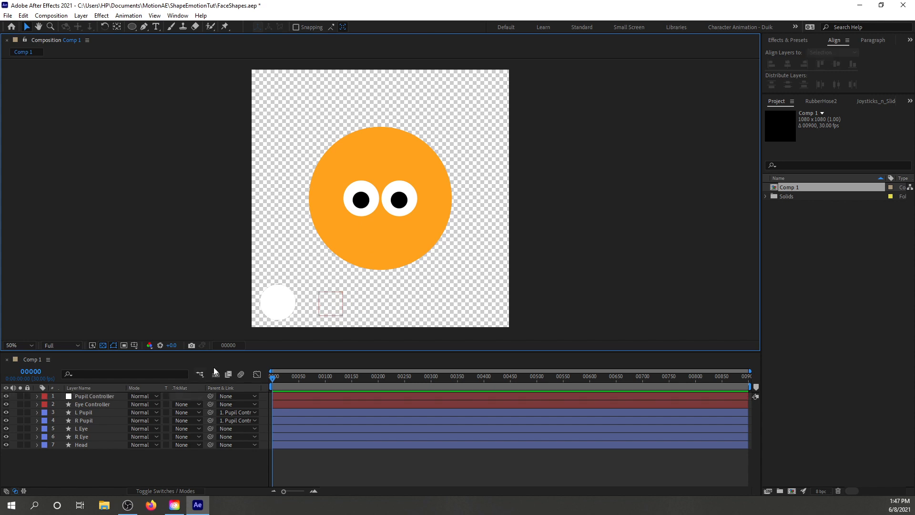
Duplicate the L Eye and R Eye layers and place both copies above the pupil layers
click(97, 428)
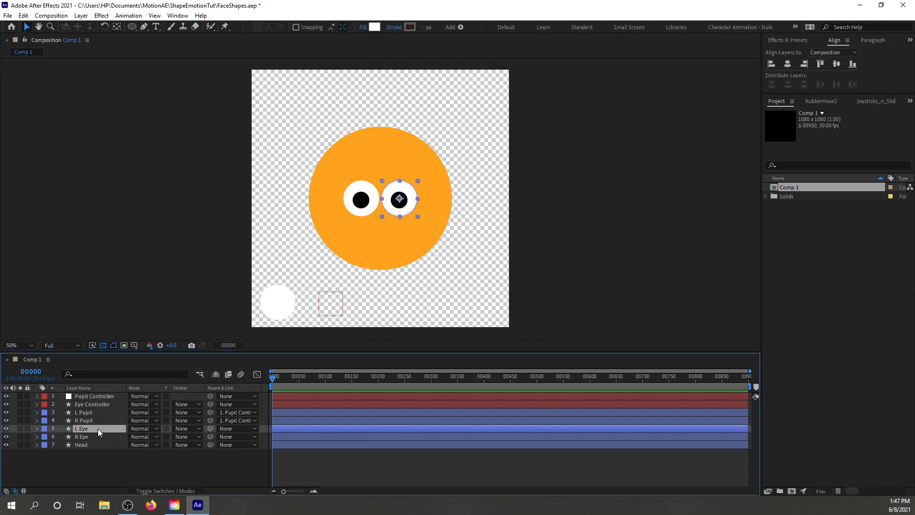
key(ctrl+d)
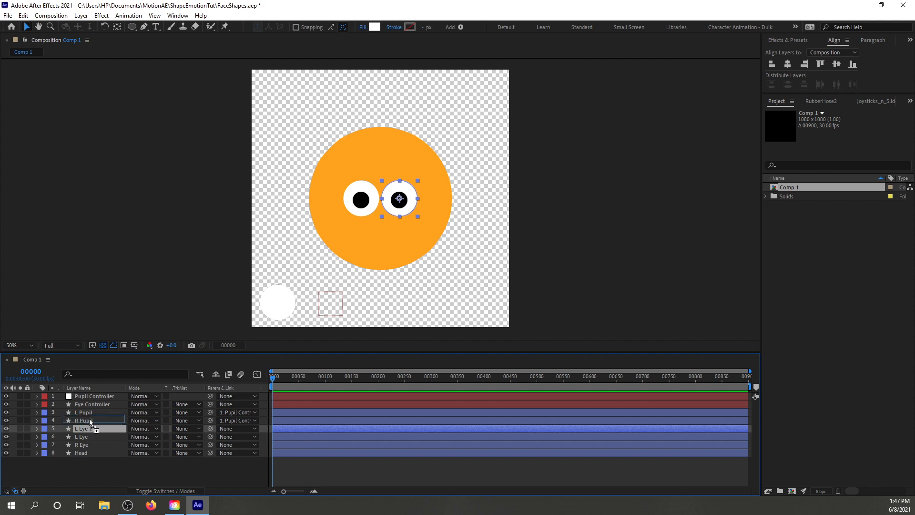
drag(90, 418, 88, 412)
click(88, 443)
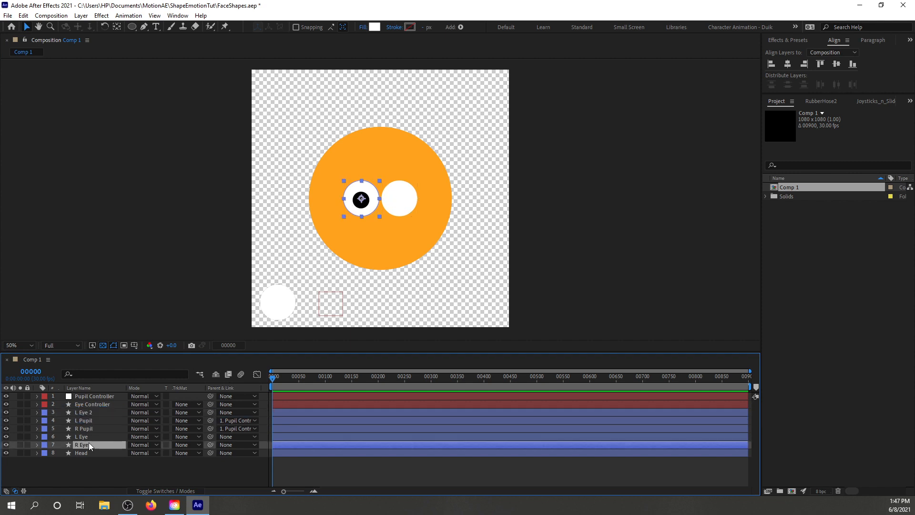
key(ctrl+d)
drag(89, 443, 88, 413)
Change the label colour of the L Pupil and R Pupil layers to green
click(90, 431)
click(67, 437)
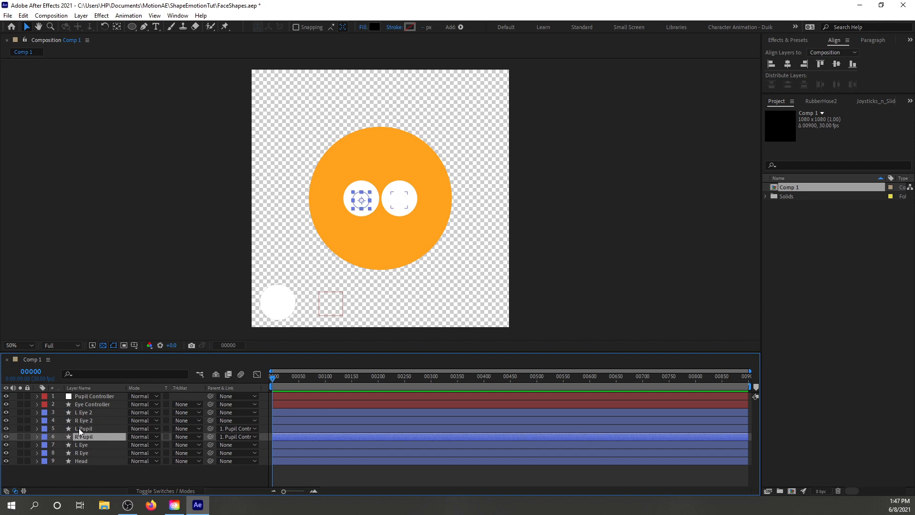
shift+click(78, 428)
click(45, 428)
click(62, 351)
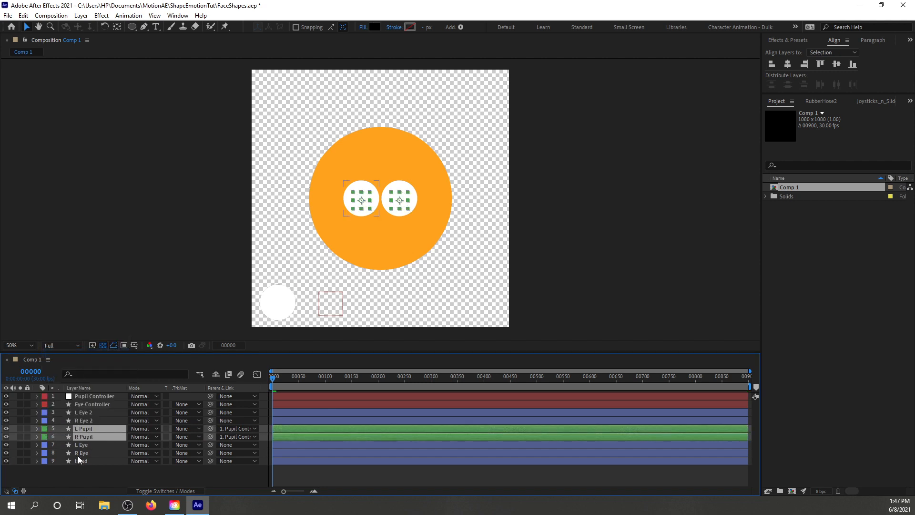
click(82, 478)
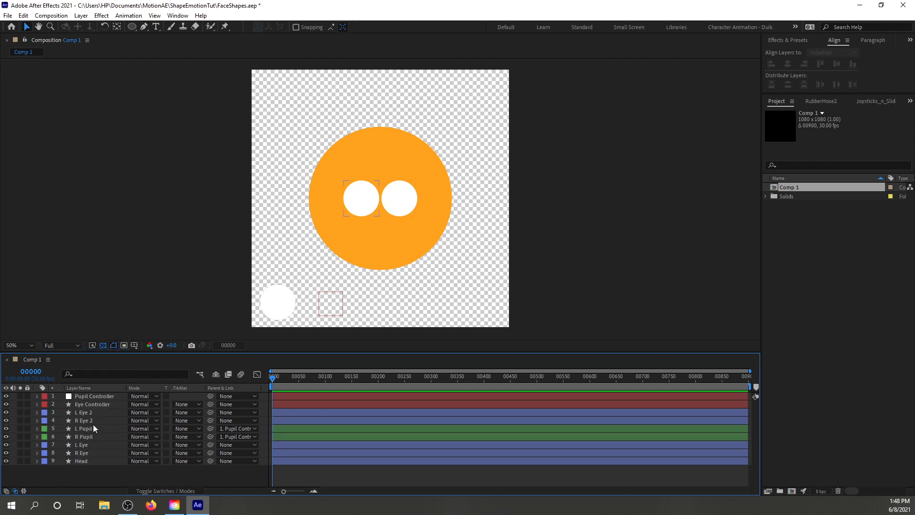
Place L Pupil directly below L Eye 2 and set its track matte to Alpha Matte "L Eye 2"
drag(88, 437, 89, 417)
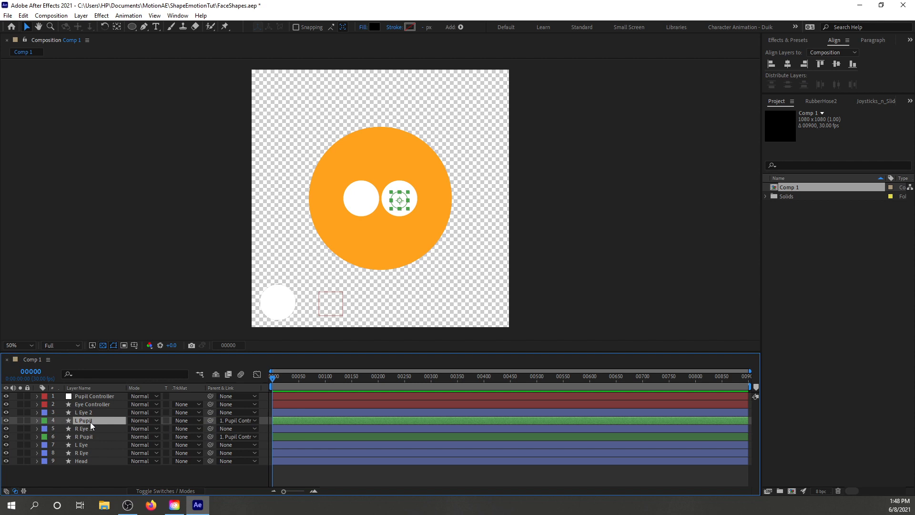
click(200, 419)
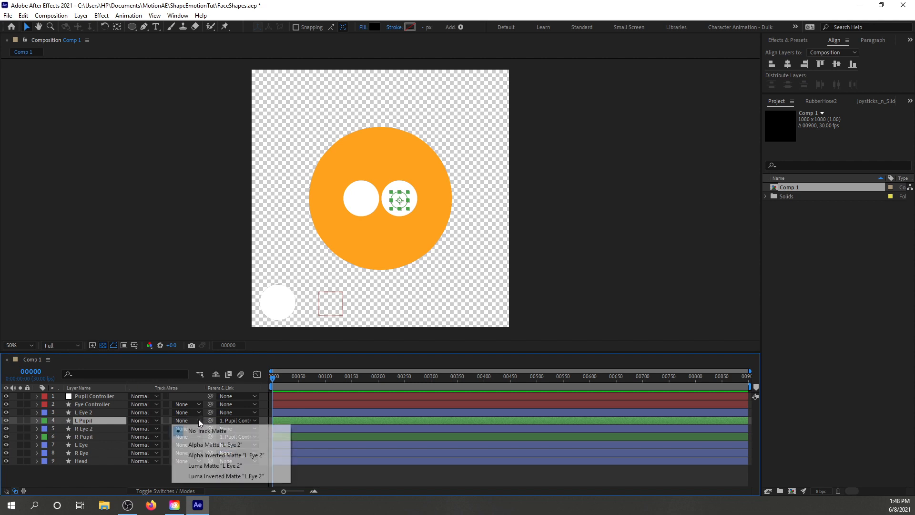
click(207, 445)
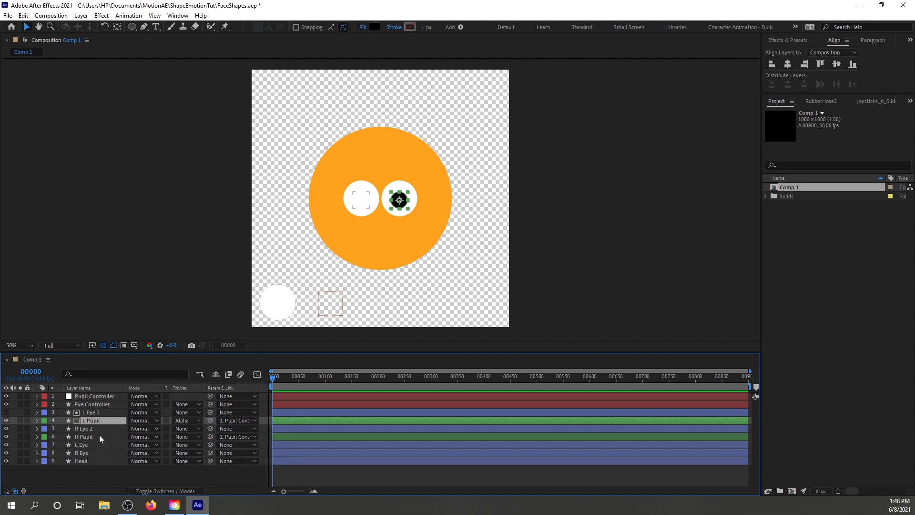
Set the R Pupil layer's track matte to Alpha Matte "R Eye 2"
click(95, 437)
click(192, 435)
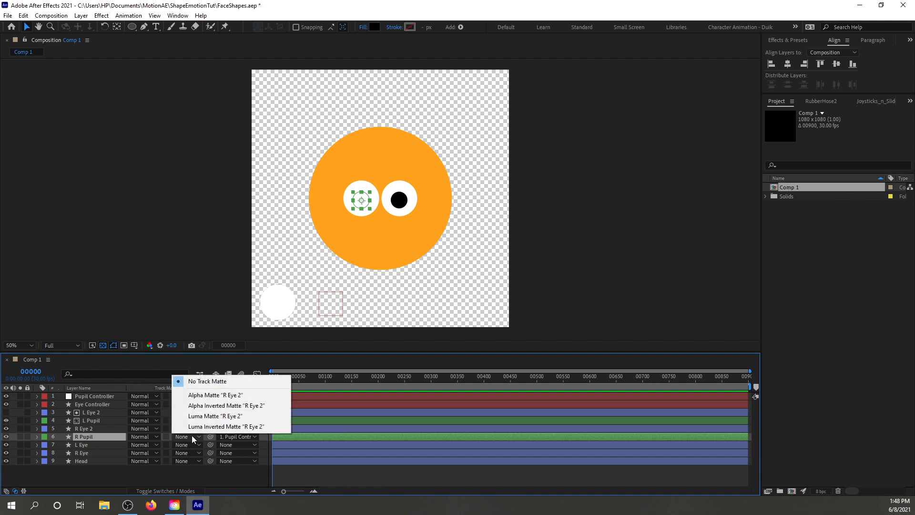
click(202, 396)
Toggle the timeline columns between switches and modes, and move the Pupil Controller null to test the pupil mattes
click(180, 490)
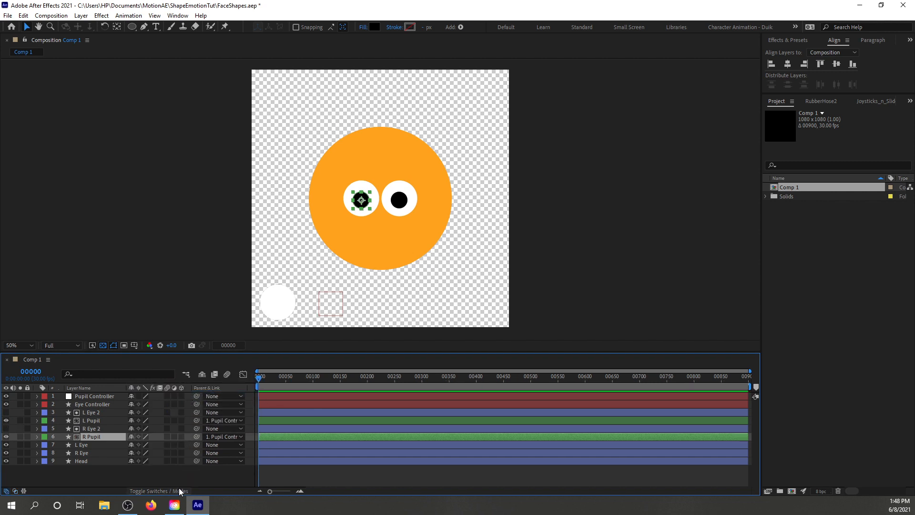
click(161, 490)
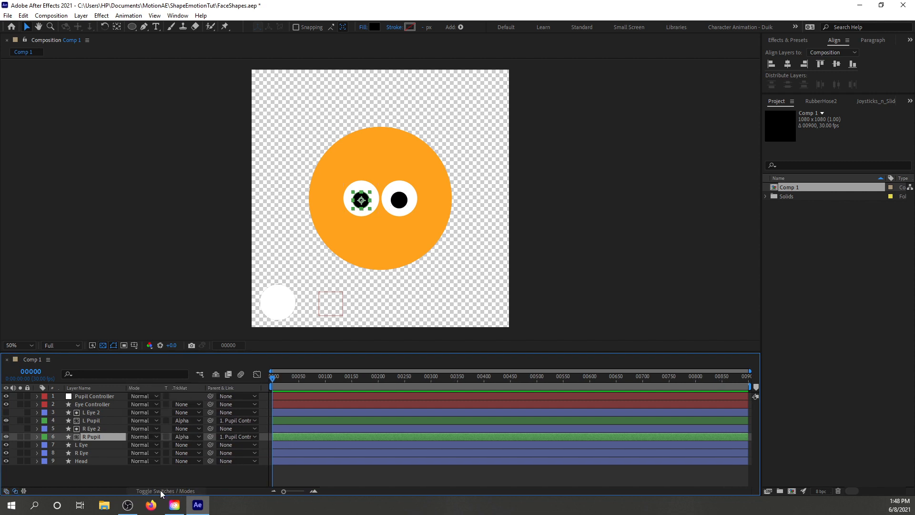
click(160, 490)
click(160, 490)
click(160, 490)
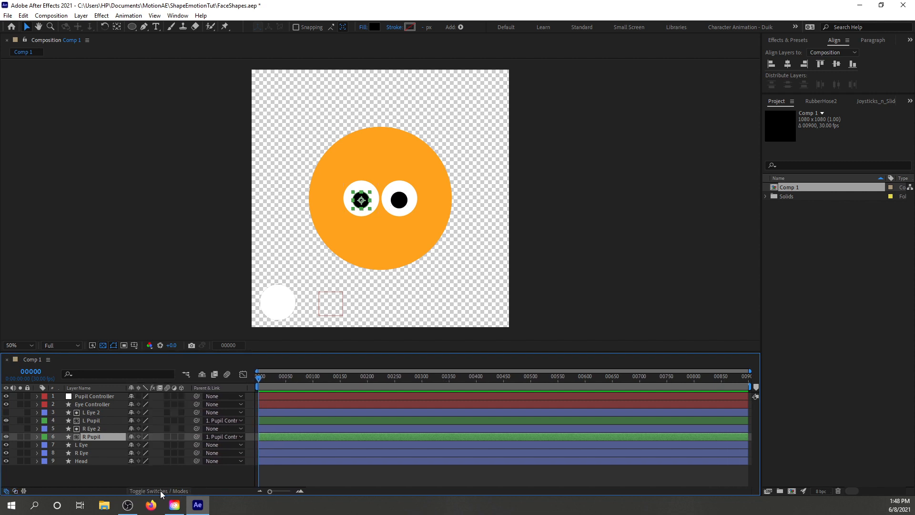
click(160, 490)
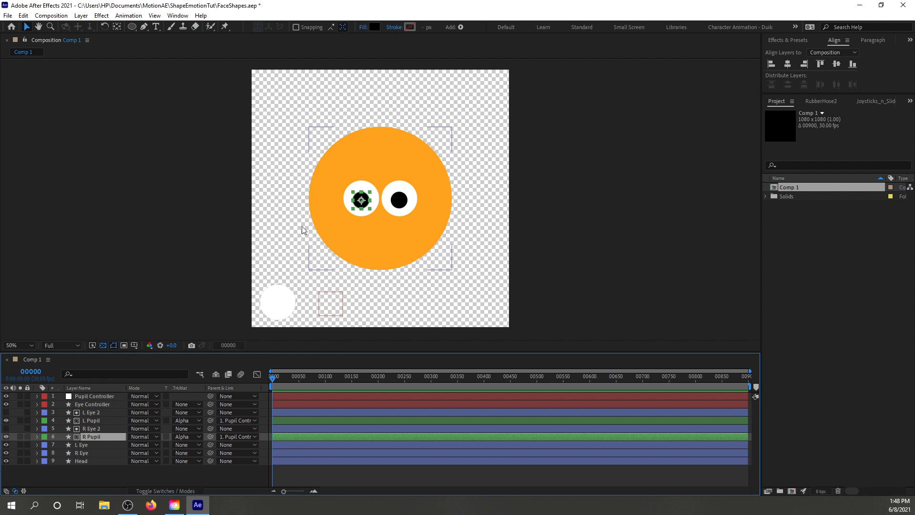
mouse_move(333, 299)
mouse_down()
mouse_move(357, 307)
mouse_move(343, 320)
mouse_move(313, 295)
mouse_move(339, 301)
mouse_move(332, 283)
mouse_move(326, 303)
mouse_move(343, 313)
mouse_up()
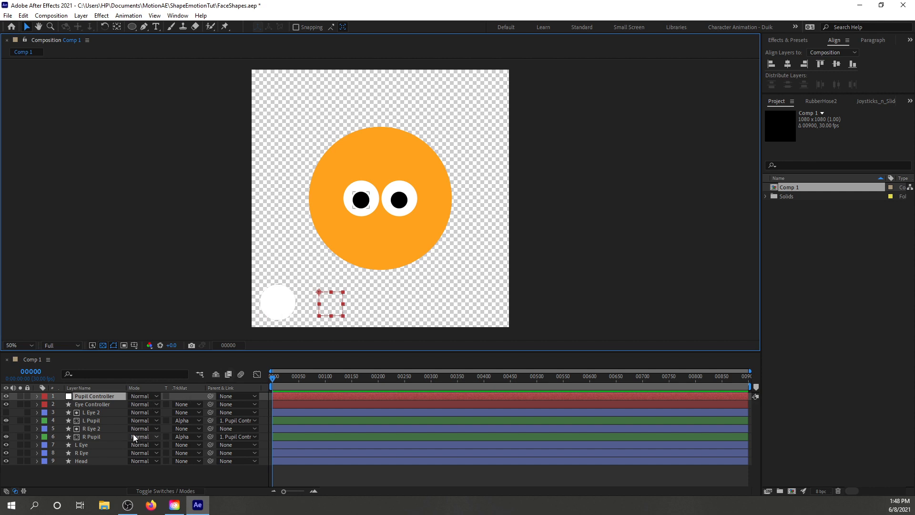
Parent the L Eye 2 matte layer to the L Eye layer
click(98, 413)
ctrl+click(101, 428)
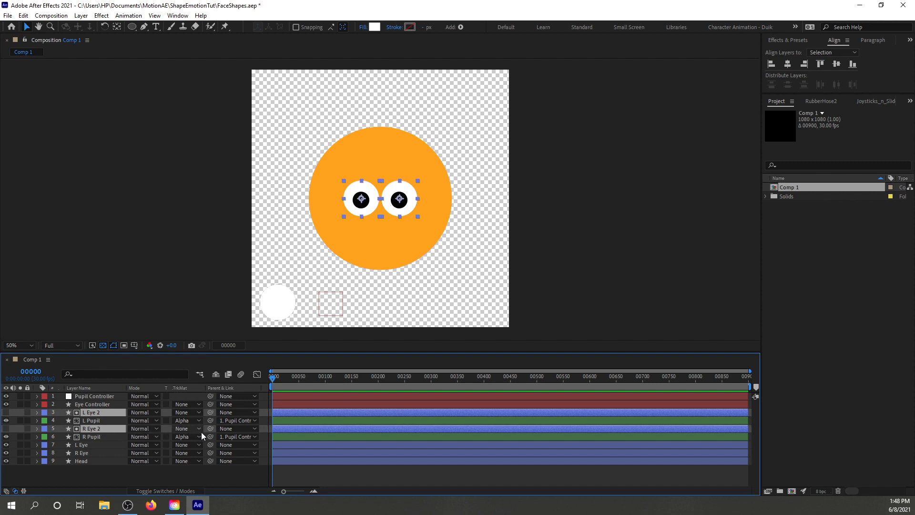
click(115, 419)
click(113, 410)
drag(207, 411, 98, 444)
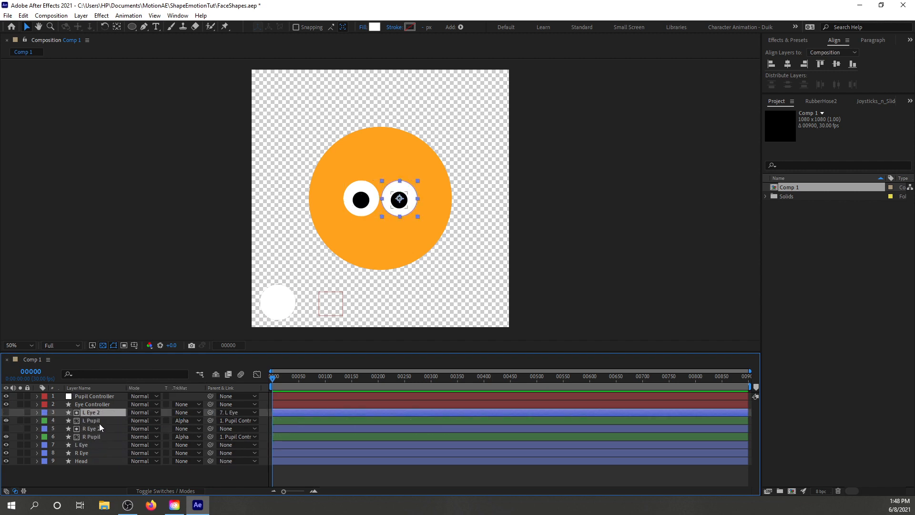
Parent the R Eye 2 matte layer to the R Eye layer
click(99, 428)
drag(211, 428, 88, 453)
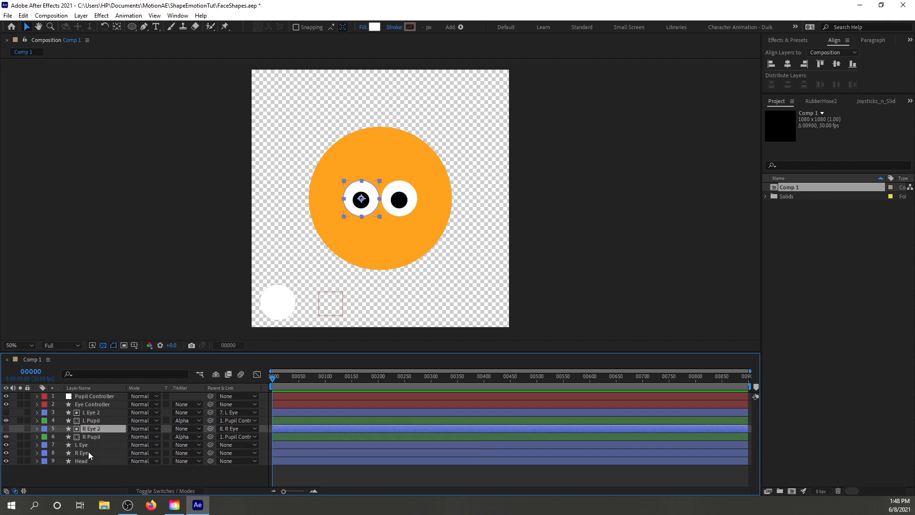
click(138, 256)
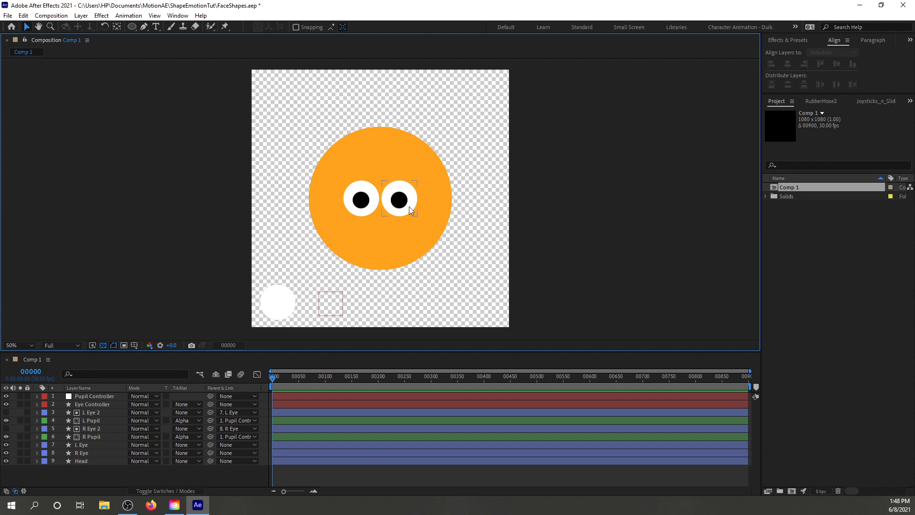
Test the pupil setup by moving the Pupil Controller null slightly, and undo that move
mouse_move(328, 307)
mouse_down()
mouse_move(324, 291)
mouse_move(320, 310)
mouse_move(341, 310)
mouse_move(319, 310)
mouse_move(327, 311)
mouse_up()
key(ctrl+z)
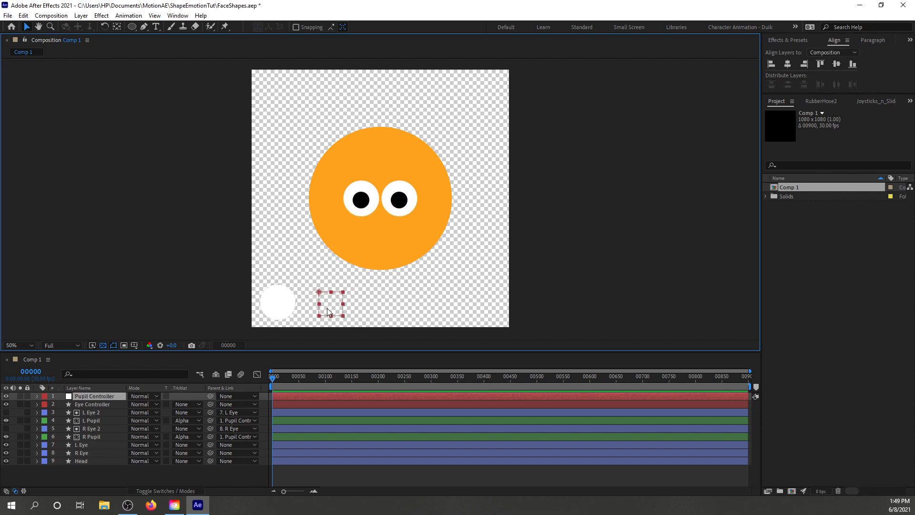
click(201, 303)
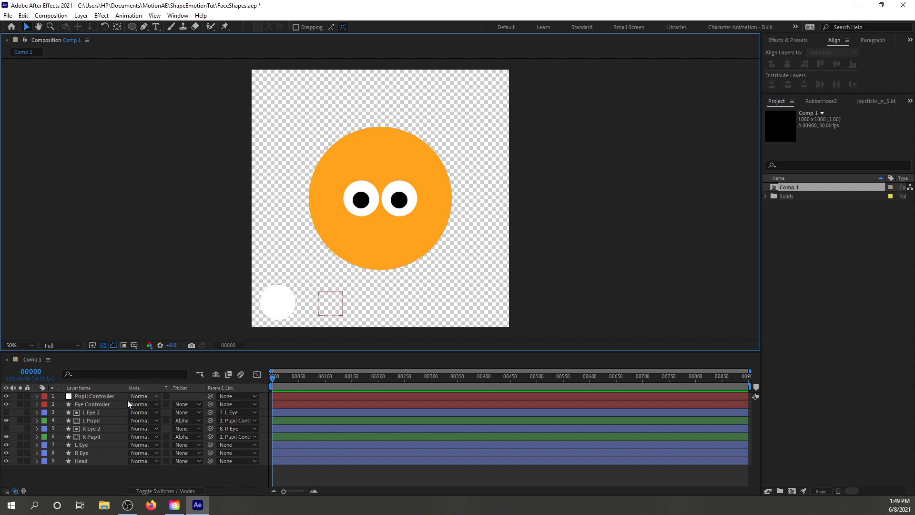
Set the label colour of all eye, eye matte and pupil layers, from L Eye 2 through R Eye, to Green
click(106, 414)
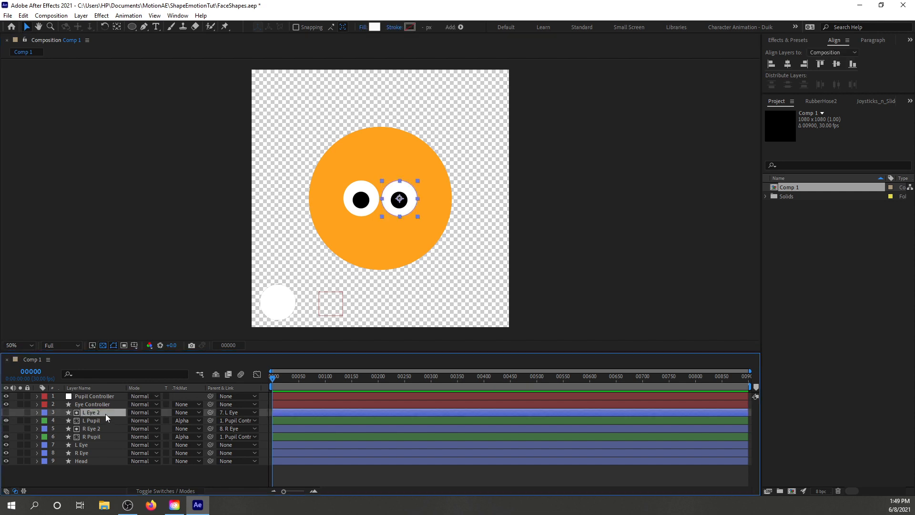
shift+click(95, 453)
click(42, 412)
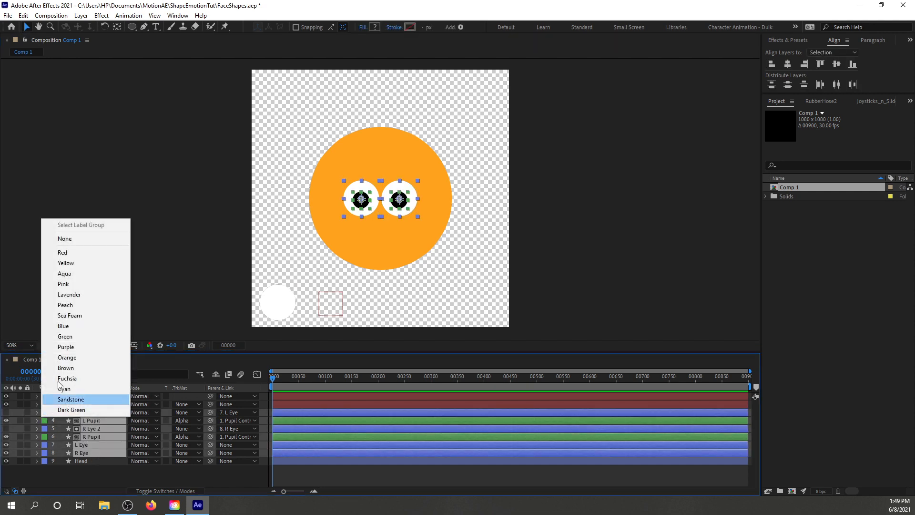
click(64, 336)
click(141, 470)
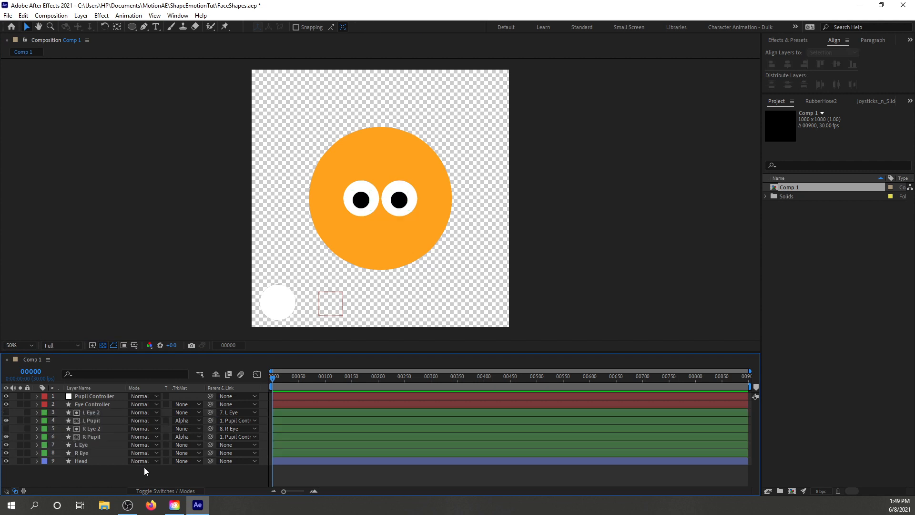
Reveal the keyframed Size property of the Eye Controller layer
click(279, 302)
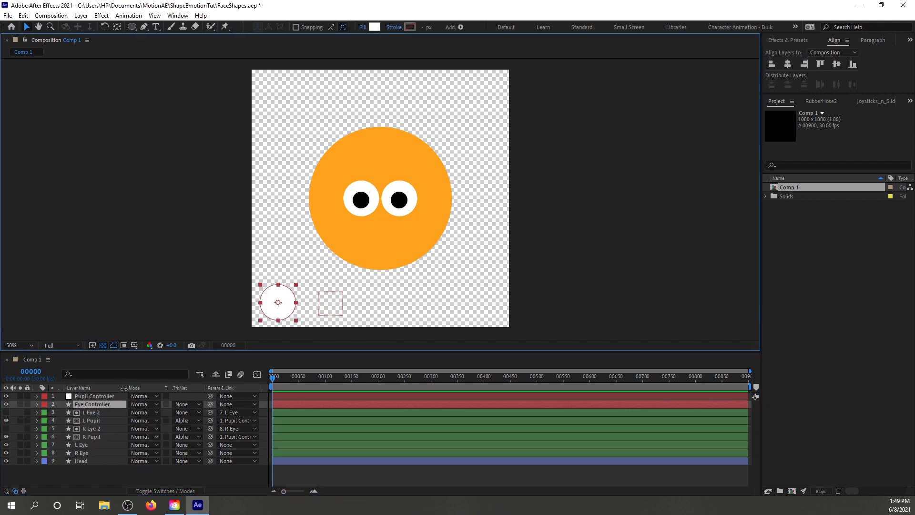
key(s)
key(u)
key(u)
key(u)
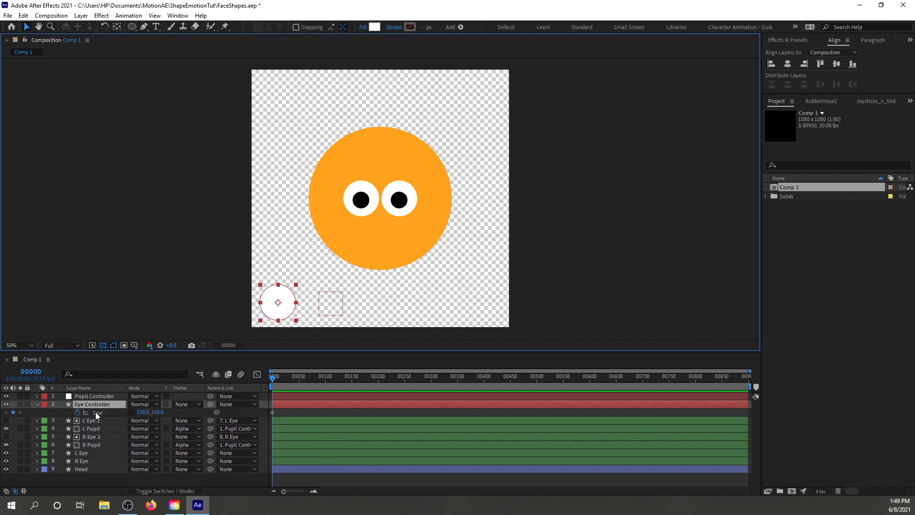
key(u)
Test squashing the eyes by reducing the Eye Controller's Size height, and restore the height to 150
drag(154, 415, 130, 403)
text(150)
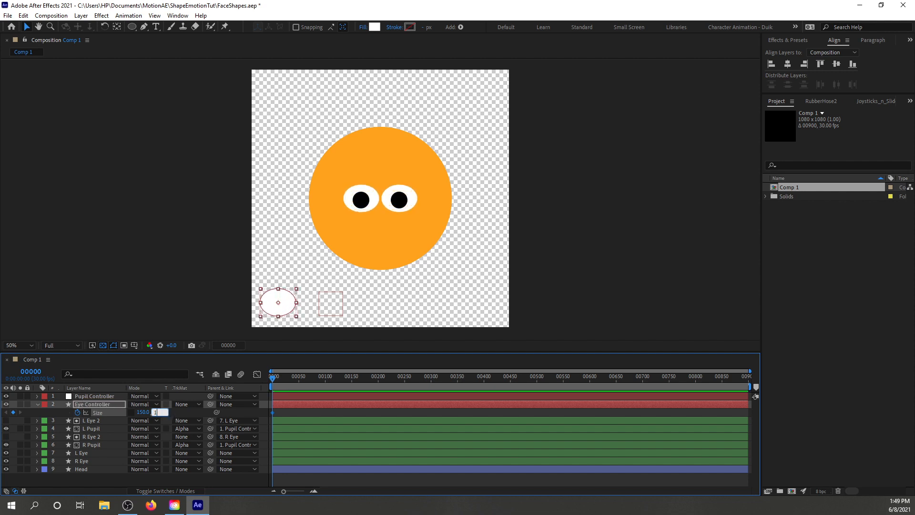
key(Return)
click(173, 272)
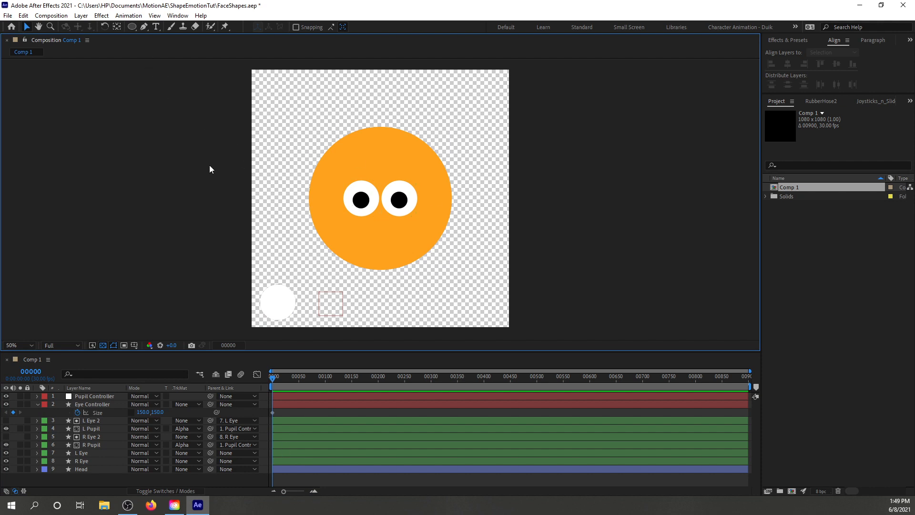
Draw an open, slightly arched two-point eyebrow path with the Pen tool just above R Eye on a new shape layer
key(g)
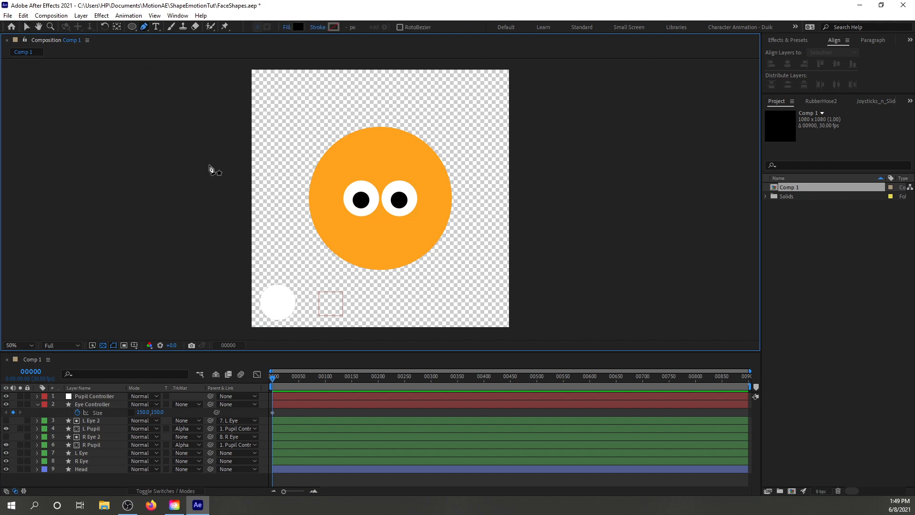
key(period)
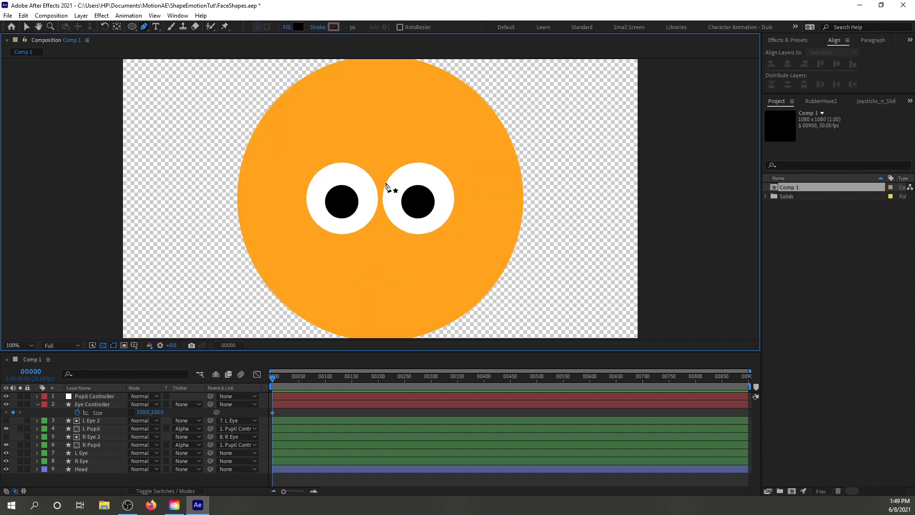
mouse_move(378, 179)
mouse_down()
mouse_move(389, 221)
mouse_move(379, 191)
mouse_up()
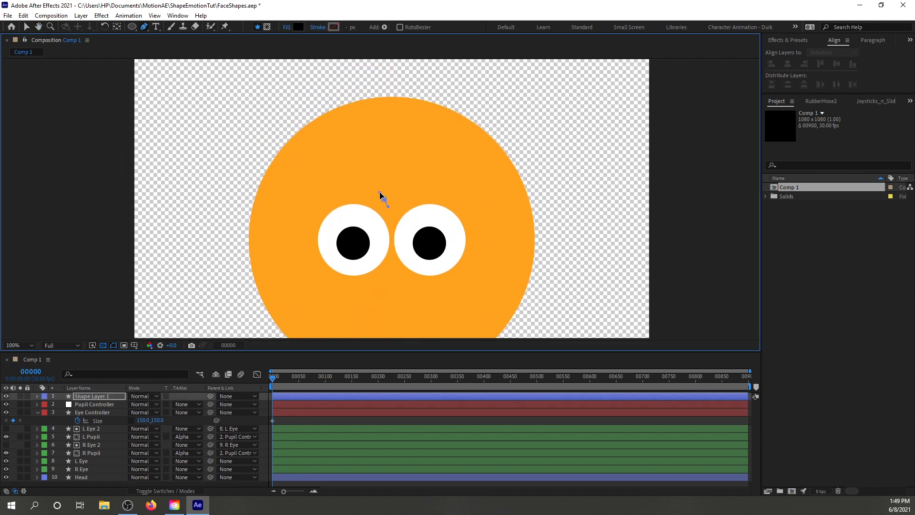
click(318, 198)
drag(316, 205, 313, 210)
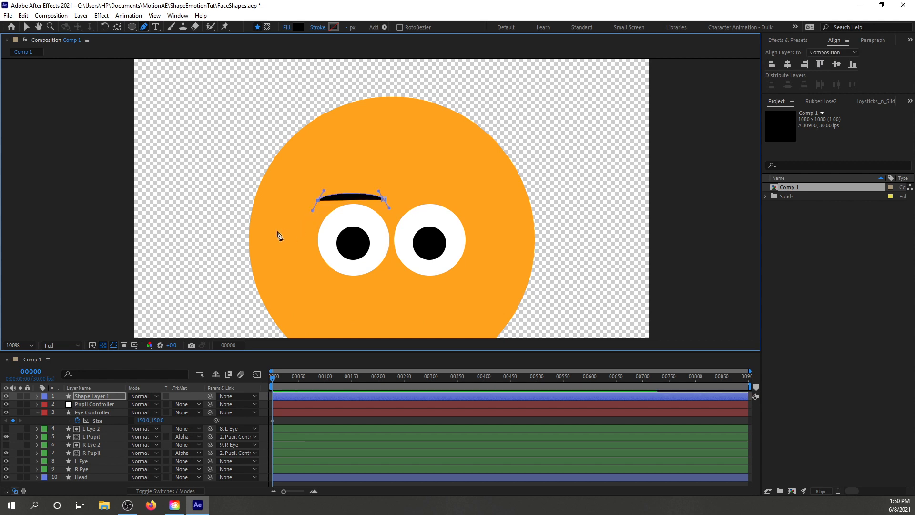
Give the eyebrow path a solid black (000000) stroke with a width of 16 px
alt+click(328, 29)
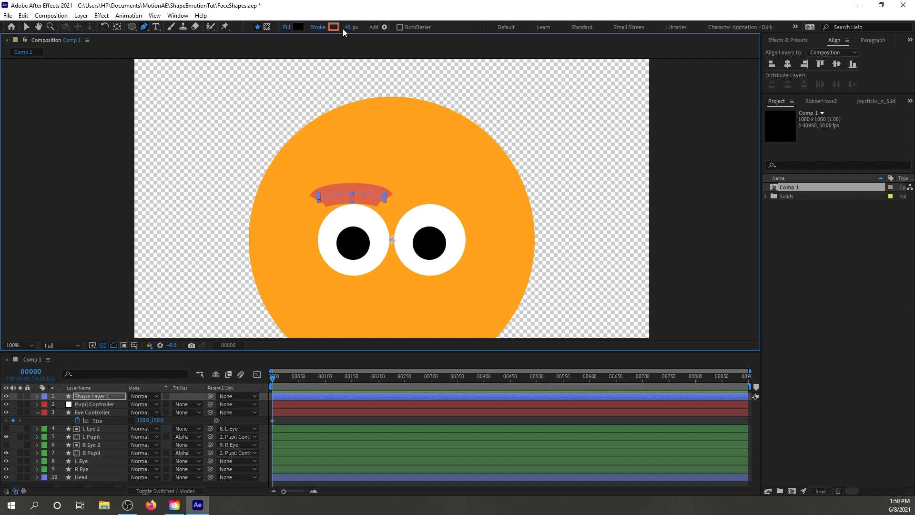
click(334, 27)
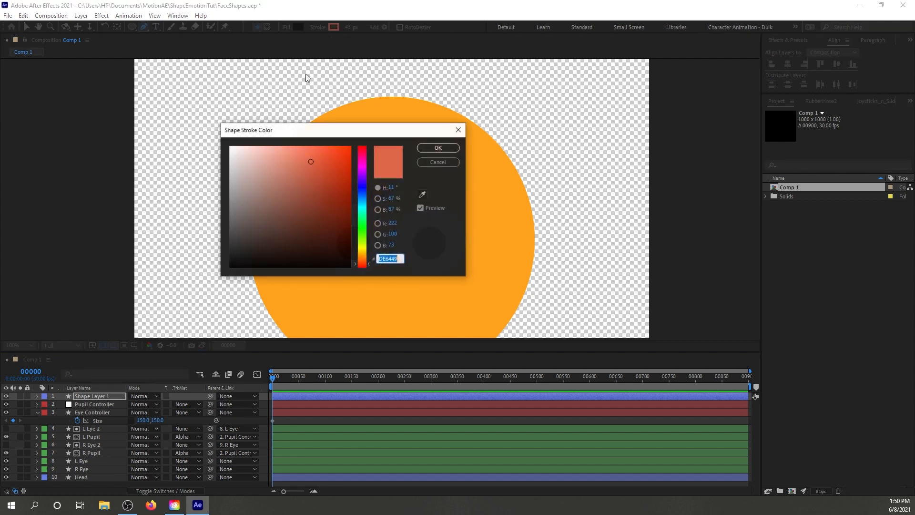
drag(246, 217, 211, 271)
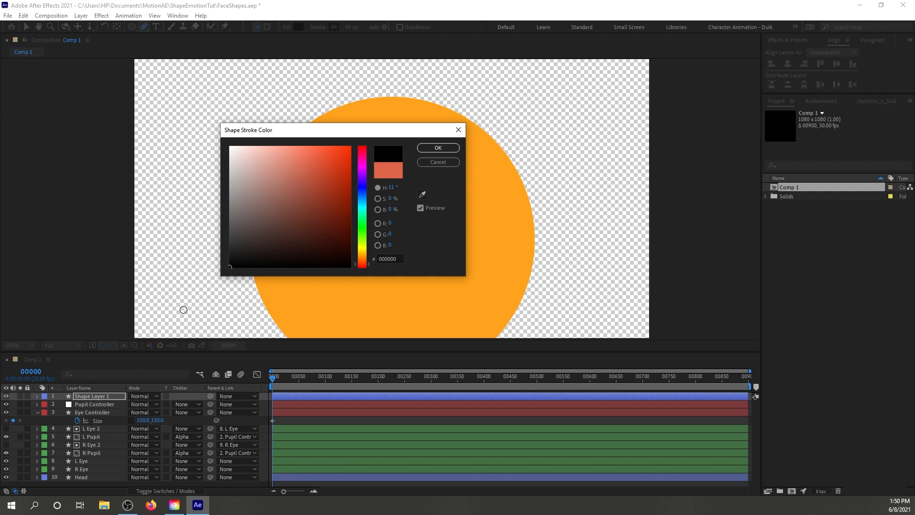
click(438, 147)
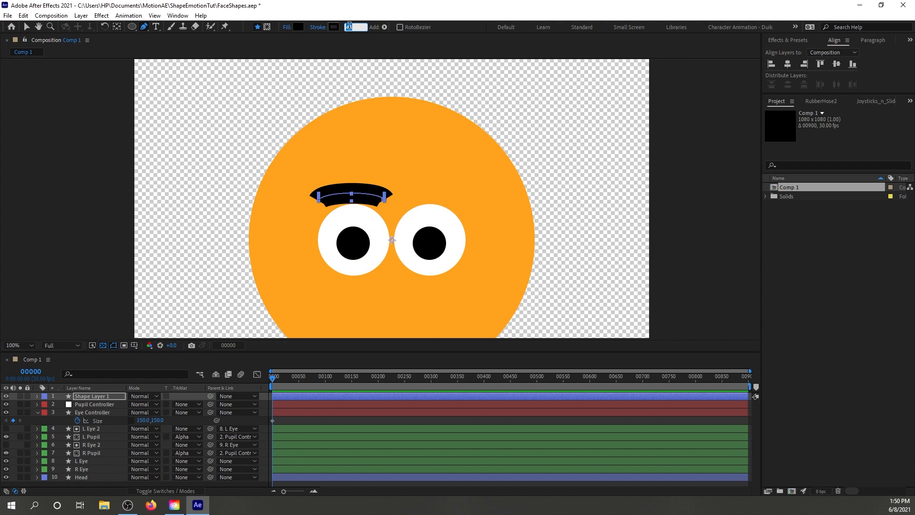
text(16)
key(Return)
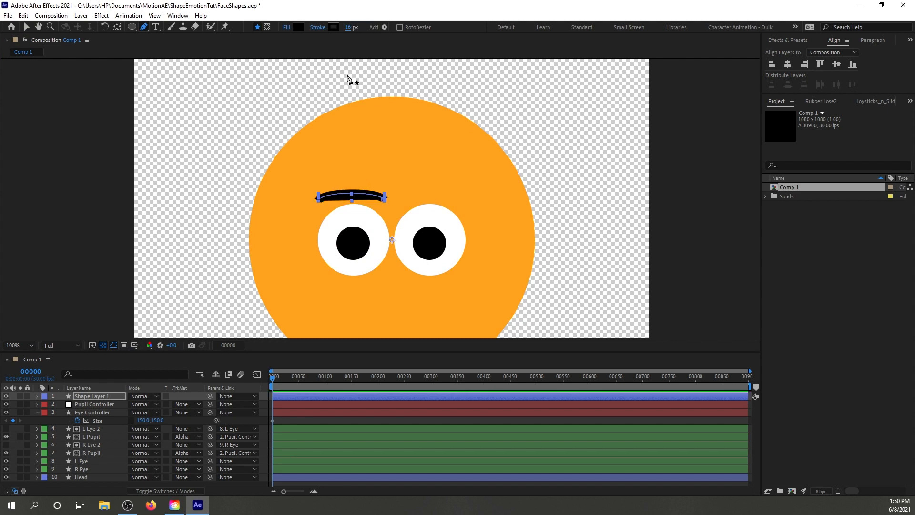
Cycle the eyebrow's fill type until no fill is rendered, and collapse its Gradient Fill 1 properties
alt+click(299, 27)
alt+click(299, 27)
alt+click(299, 27)
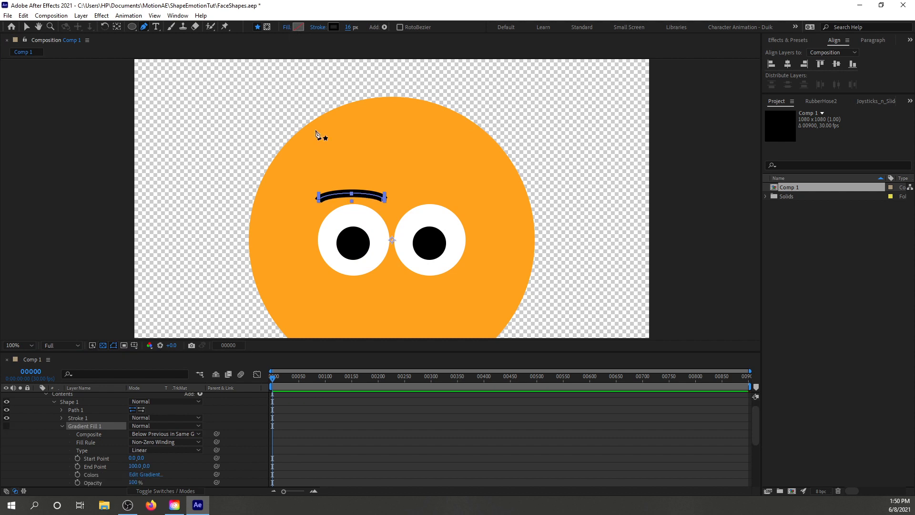
click(61, 426)
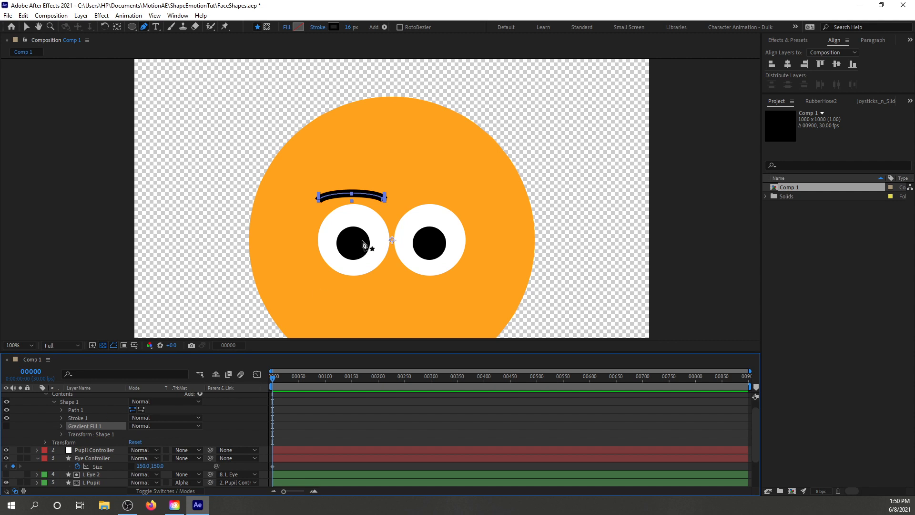
Set the line cap of the eyebrow's Stroke 1 to Round Cap, comparing it with Projecting Cap, and deselect the shape
click(61, 418)
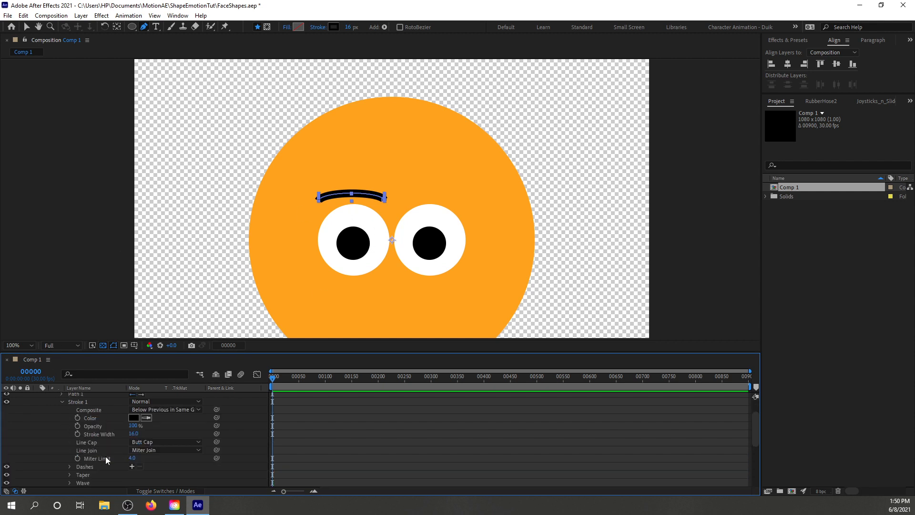
scroll(96, 448, up, 2)
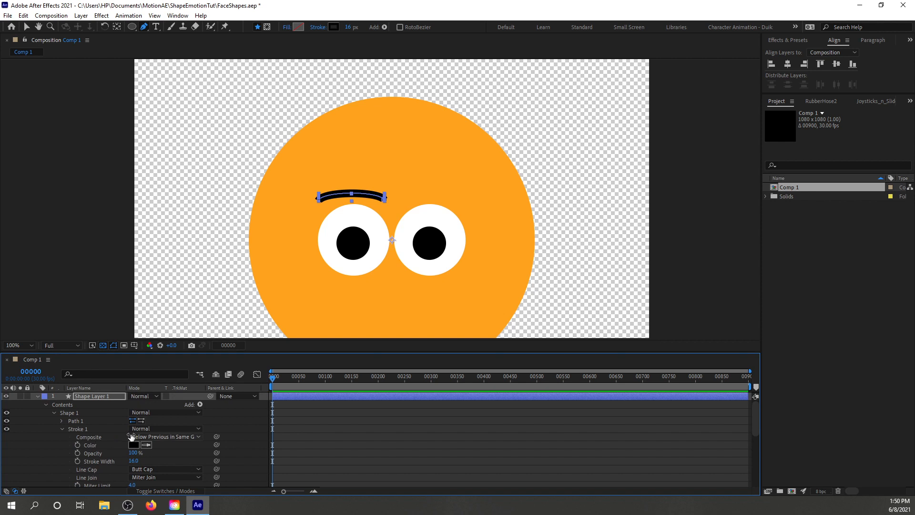
scroll(129, 436, down, 2)
click(166, 445)
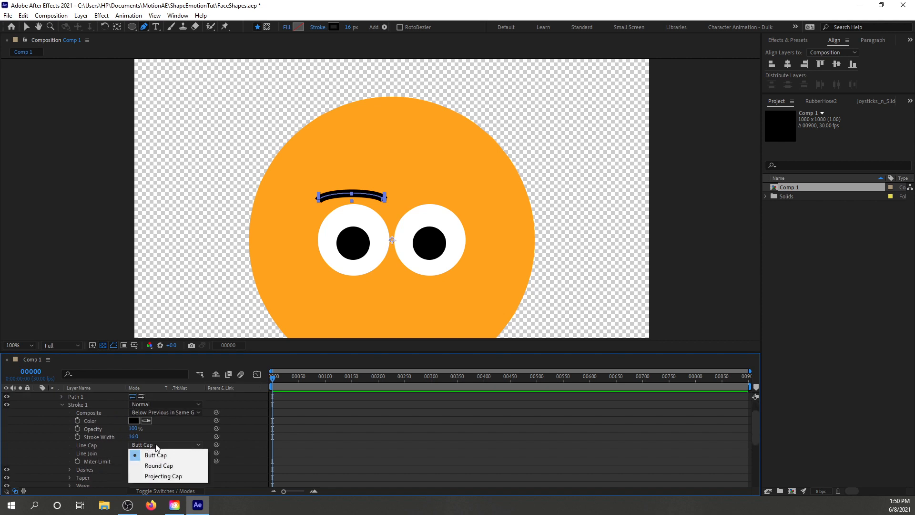
click(166, 466)
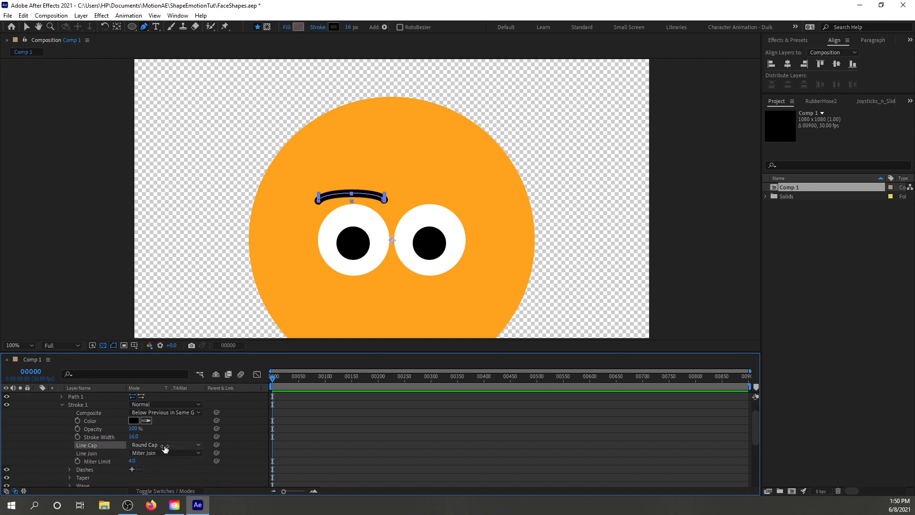
click(167, 445)
click(170, 476)
click(167, 444)
click(165, 466)
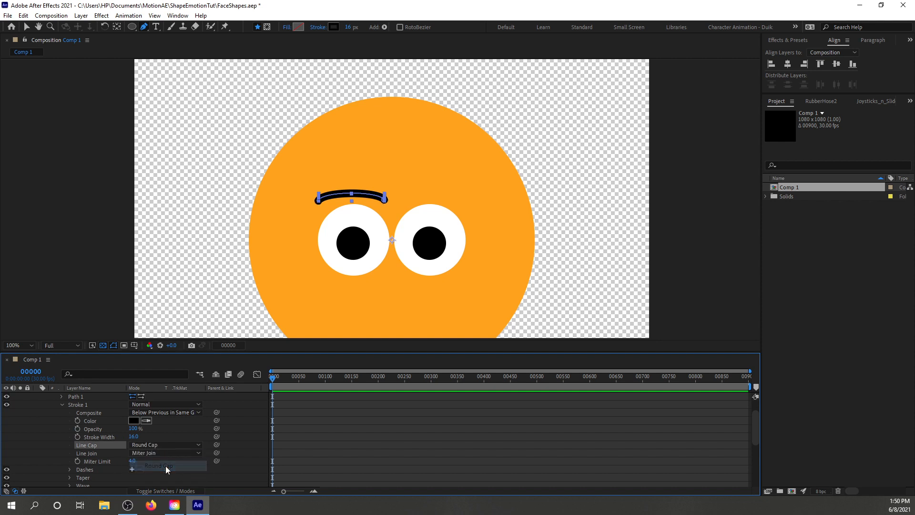
click(26, 27)
click(211, 230)
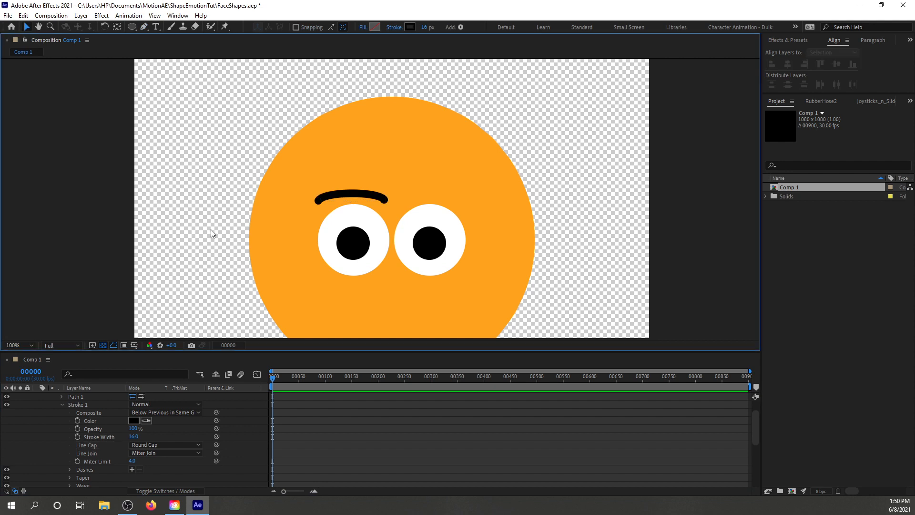
Centre the eyebrow layer's anchor point on its content and collapse the layer's properties
click(357, 195)
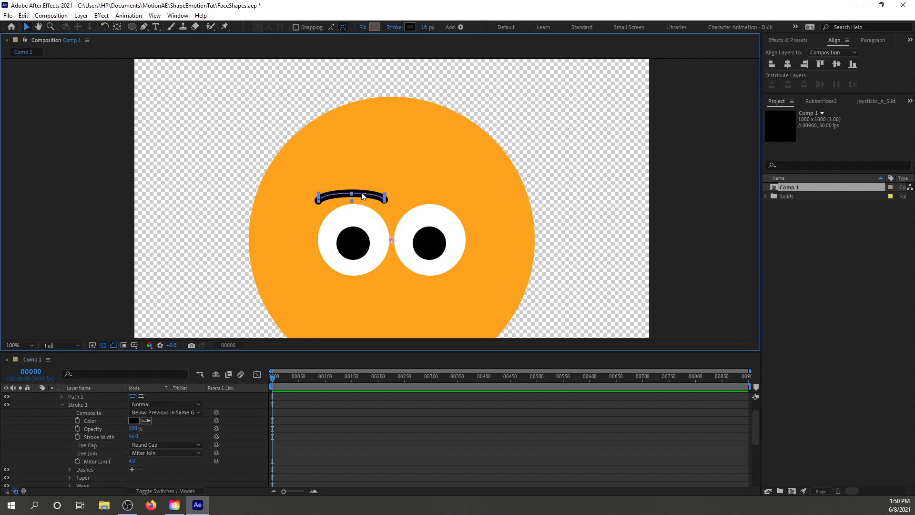
key(ctrl+alt+Home)
scroll(75, 436, up, 2)
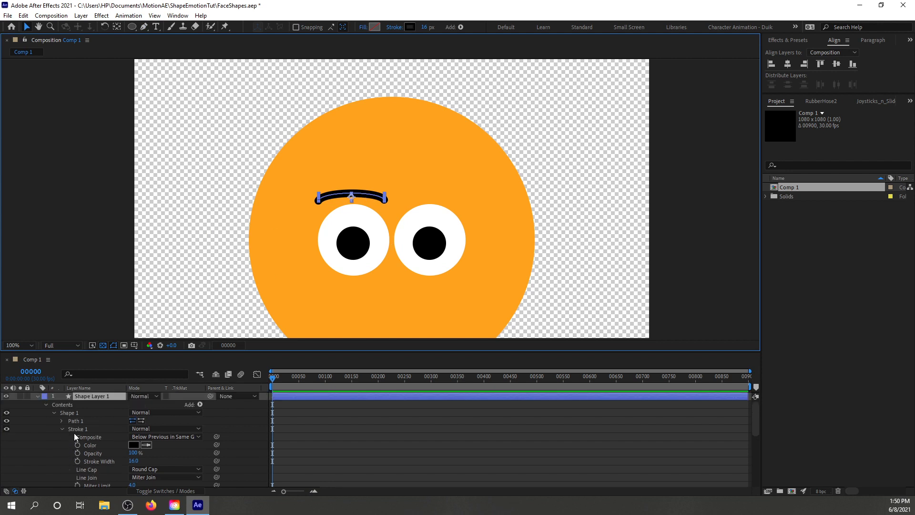
click(37, 395)
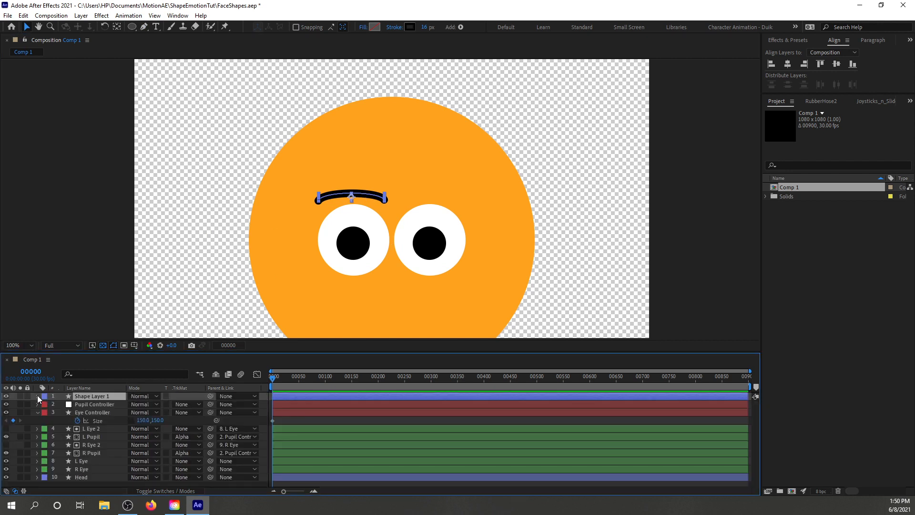
click(281, 258)
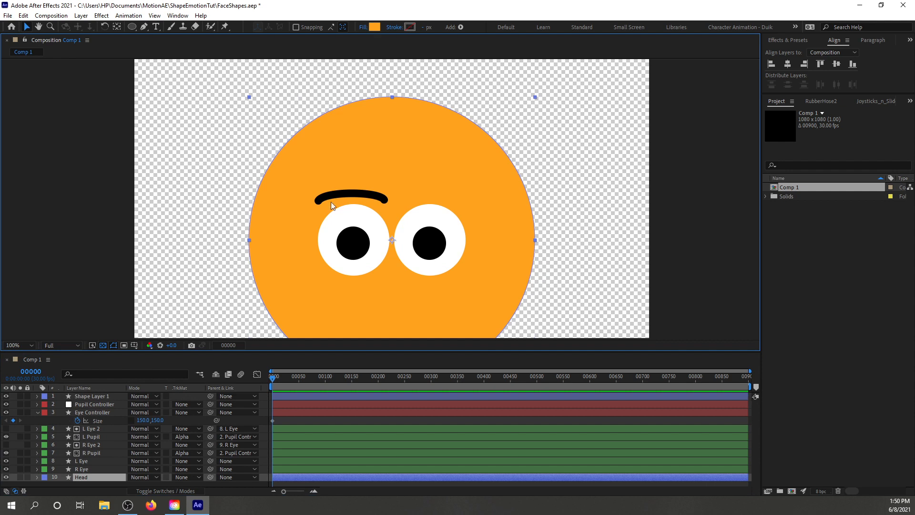
Duplicate the eyebrow layer and nudge the copy horizontally until it sits above L Eye
click(86, 396)
key(ctrl+d)
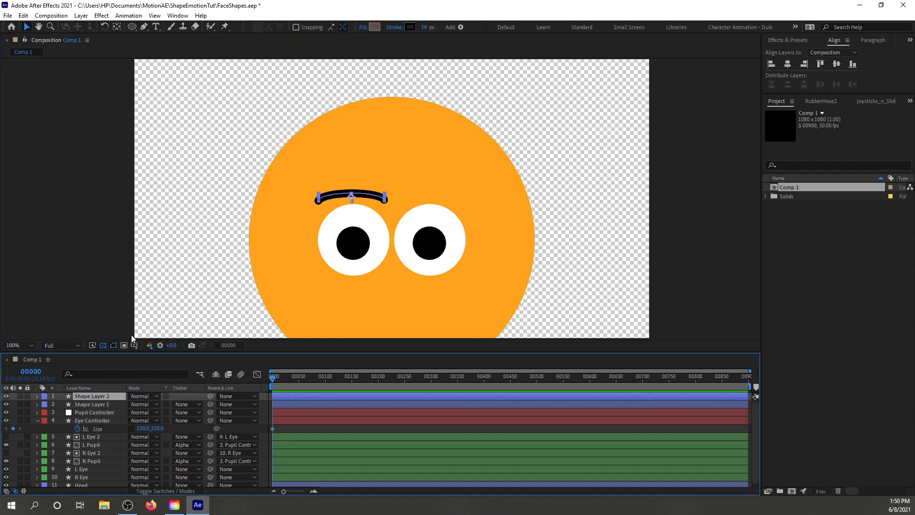
key(shift+Right)
key(shift+Right)
key(shift+Right)
key(shift+Right)
key(shift+Right)
key(shift+Right)
key(shift+Right)
key(shift+Right)
key(shift+Right)
key(shift+Right)
key(shift+Right)
key(shift+Right)
key(shift+Right)
key(shift+Right)
key(shift+Right)
key(shift+Right)
key(shift+Right)
key(shift+Right)
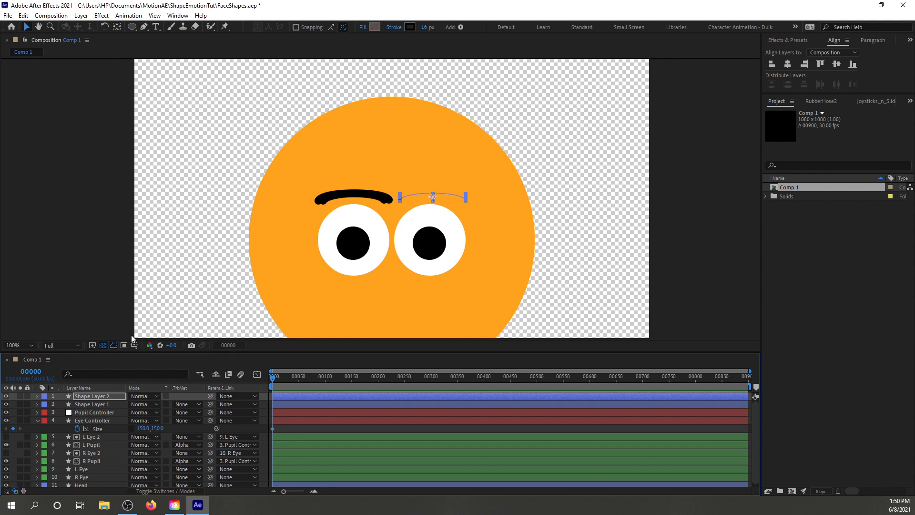
key(shift+Left)
key(shift+Left)
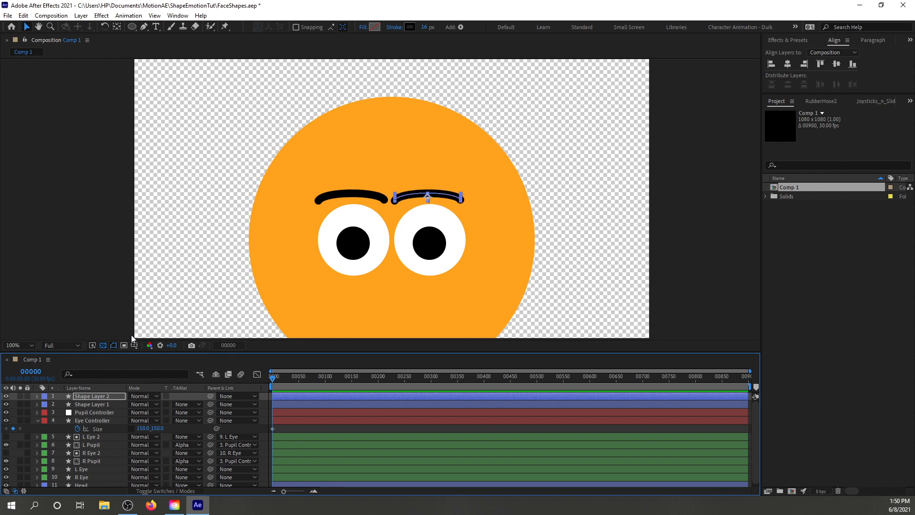
Nudge the duplicated eyebrow slightly further right, and set the stroke width of both eyebrows to 28 px
key(shift+Right)
click(158, 220)
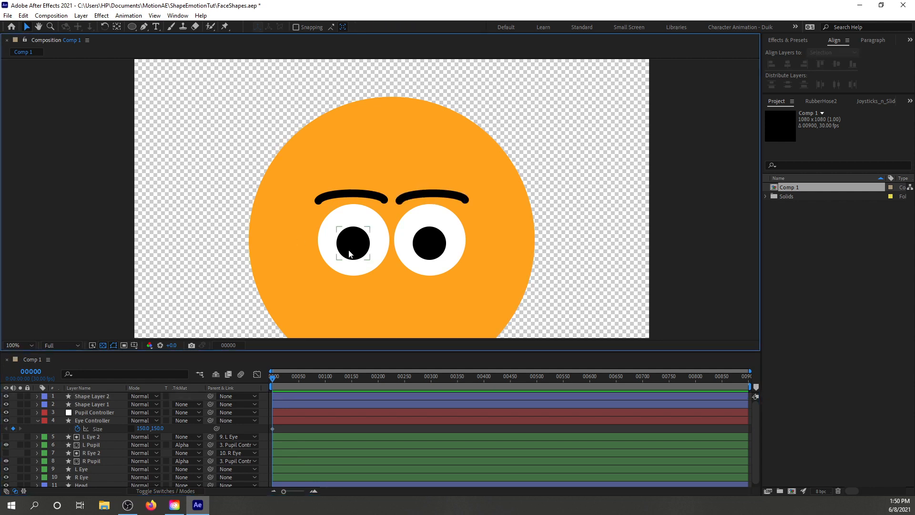
click(378, 198)
shift+click(405, 198)
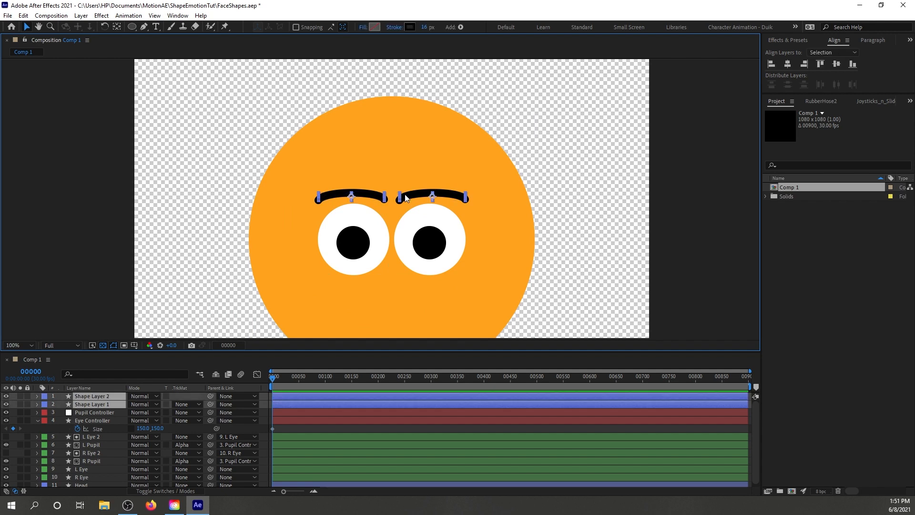
click(424, 27)
text(26)
key(Return)
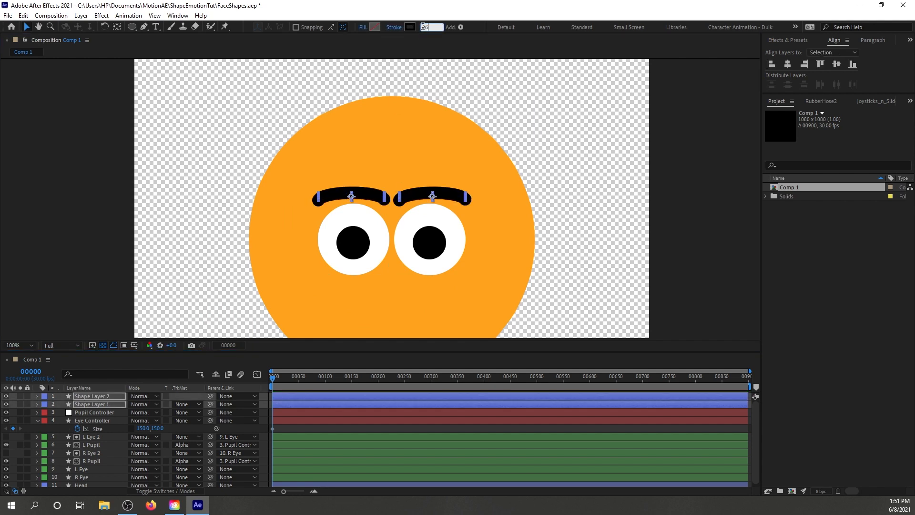
click(225, 293)
Nudge the two eyebrows slightly apart, one to the left and the other to the right
scroll(273, 259, down, 1)
scroll(273, 259, up, 1)
click(348, 193)
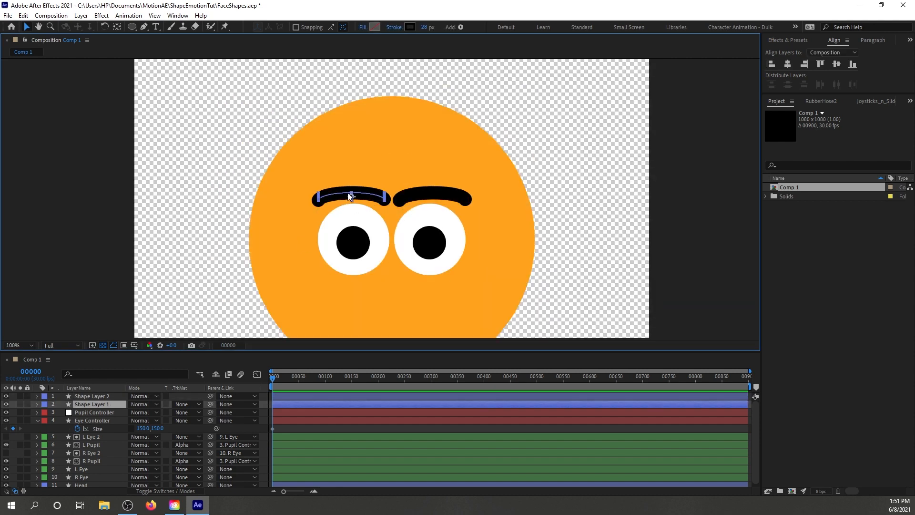
key(shift+Left)
click(459, 194)
key(shift+Right)
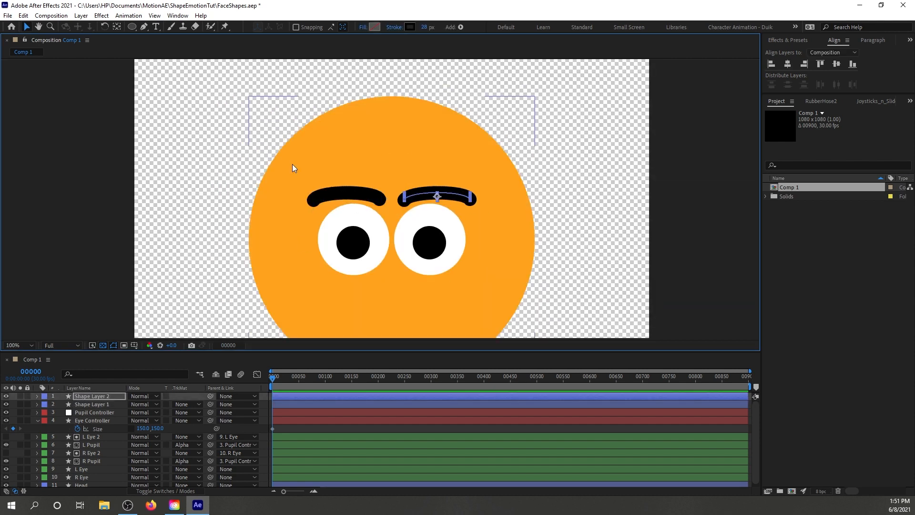
click(233, 181)
scroll(233, 181, down, 1)
drag(406, 259, 422, 234)
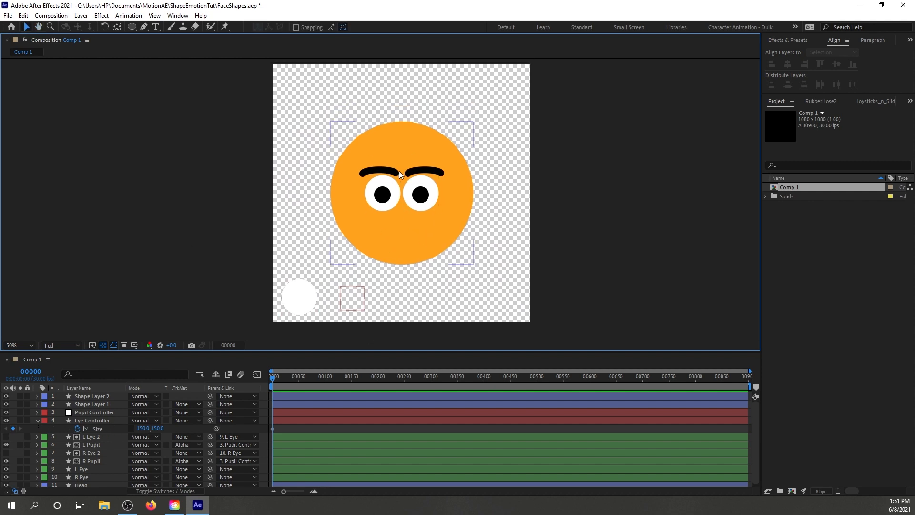
Rename the Shape Layer 1 eyebrow layer as R Eyebrow
scroll(399, 170, up, 4)
click(92, 404)
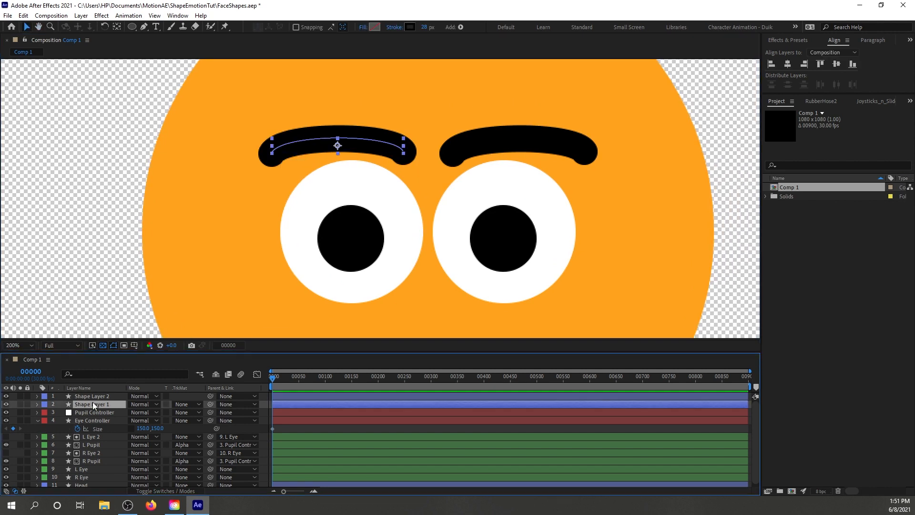
right_click(93, 402)
click(129, 384)
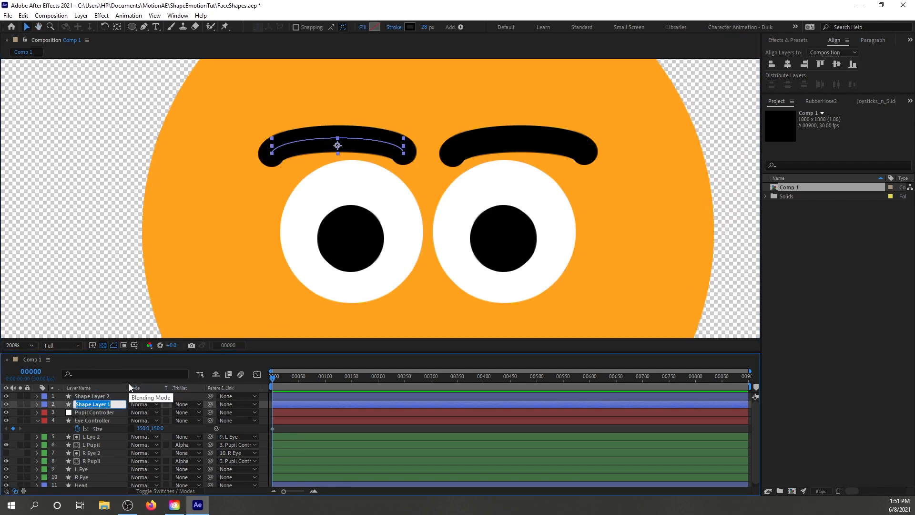
text(R Eyebrow)
key(Return)
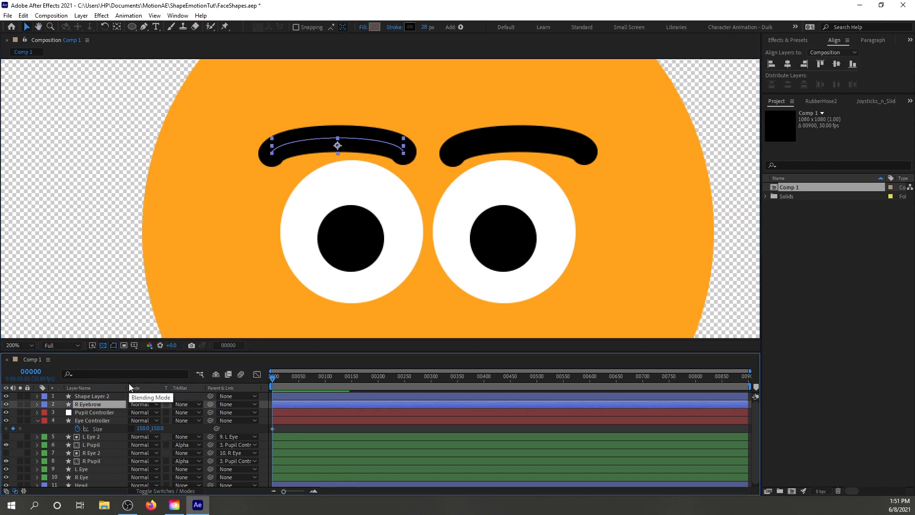
Rename the Shape Layer 2 eyebrow layer as L Eyebrow
click(96, 396)
right_click(96, 396)
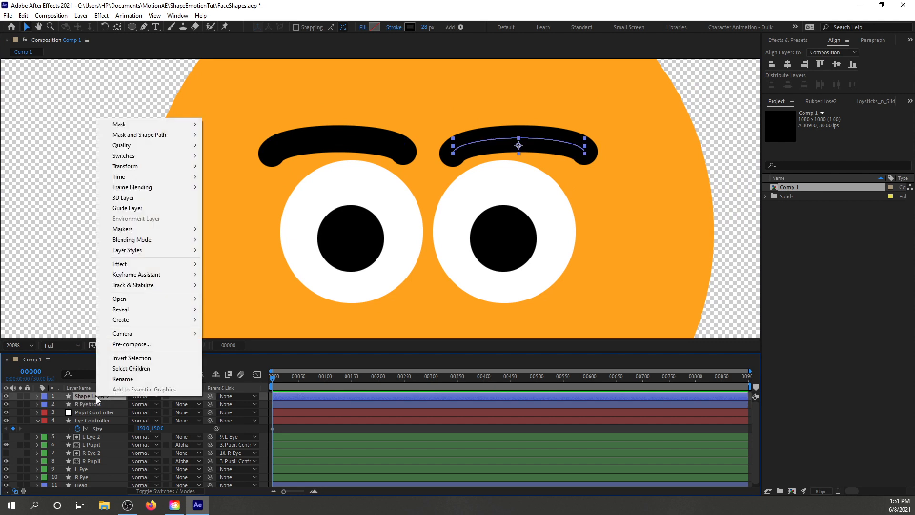
click(125, 379)
text(L Eyebr)
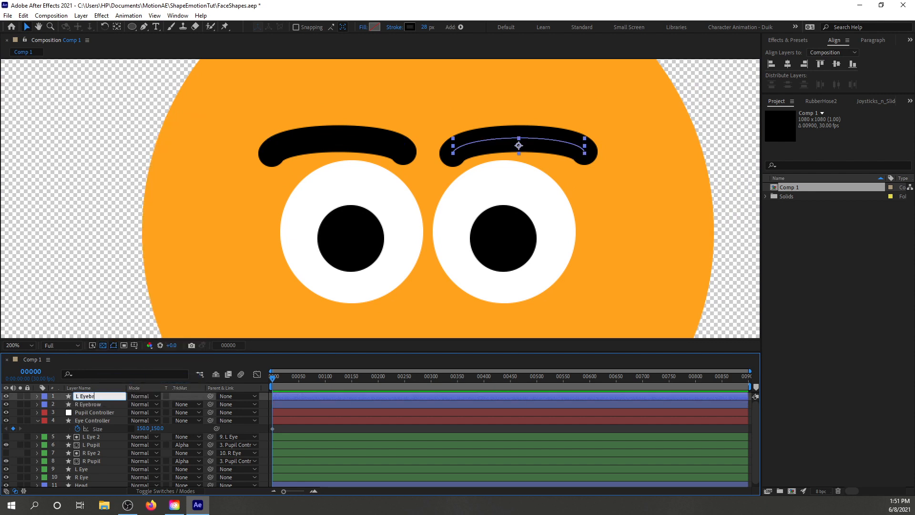
text(ow)
key(Return)
Reshape the R Eyebrow path into a higher arch by adjusting the Bezier handles at its two end points
click(101, 404)
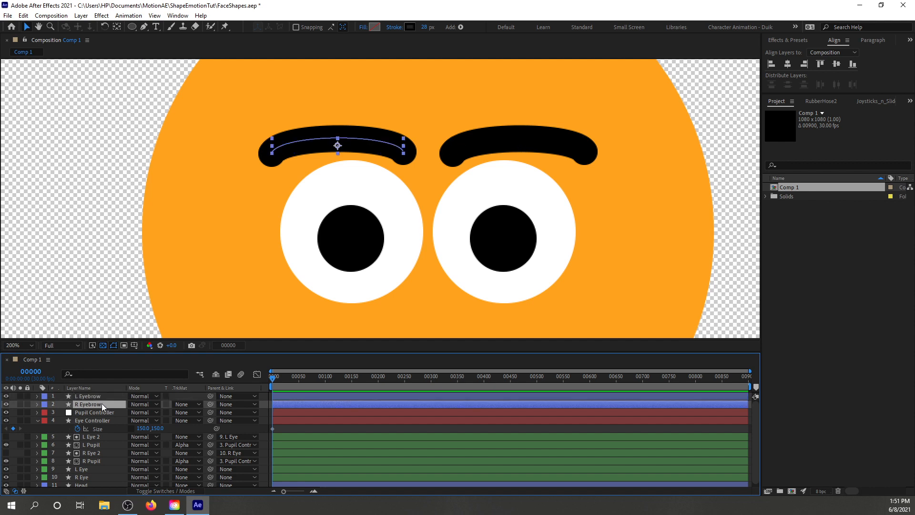
double_click(273, 153)
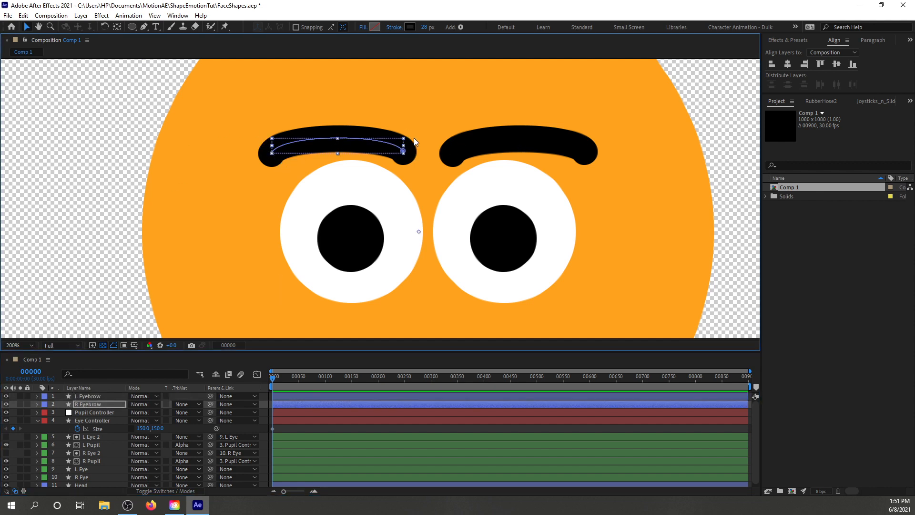
key(Escape)
key(g)
click(404, 151)
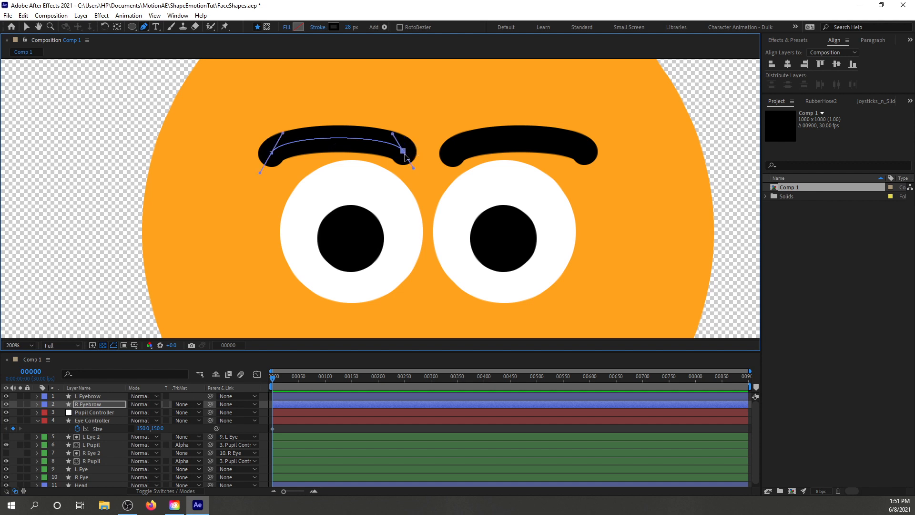
drag(403, 152, 373, 107)
mouse_move(284, 132)
mouse_down()
mouse_move(273, 130)
mouse_move(288, 129)
mouse_up()
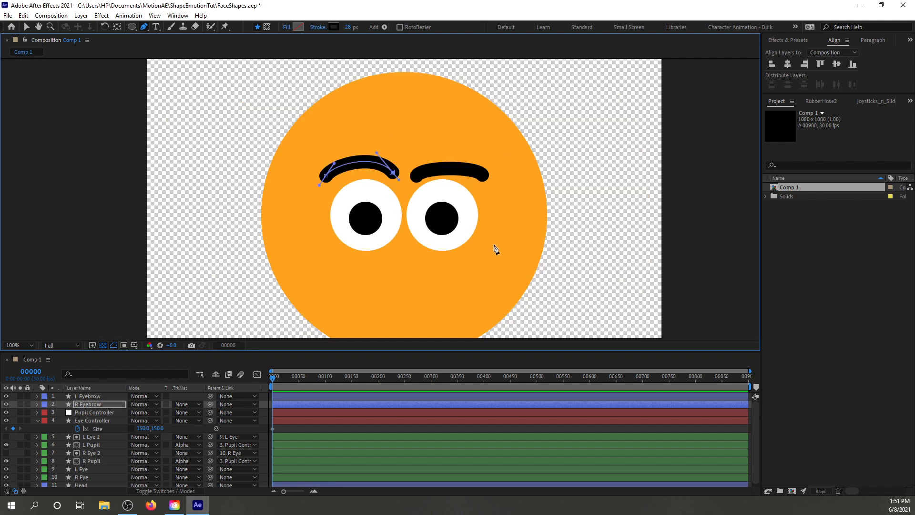
key(comma)
drag(478, 227, 476, 204)
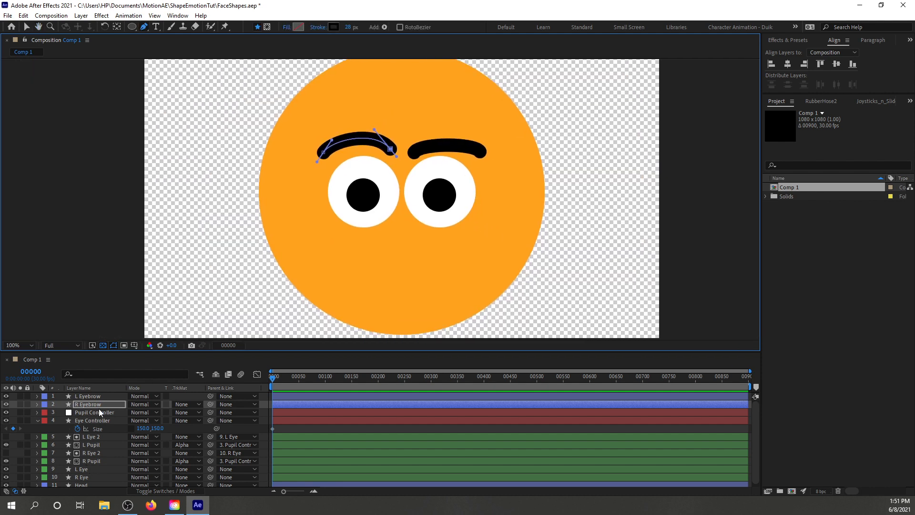
Reshape the L Eyebrow path by lifting its inner end's curve and lowering its outer end's curve through the Bezier handles
click(99, 396)
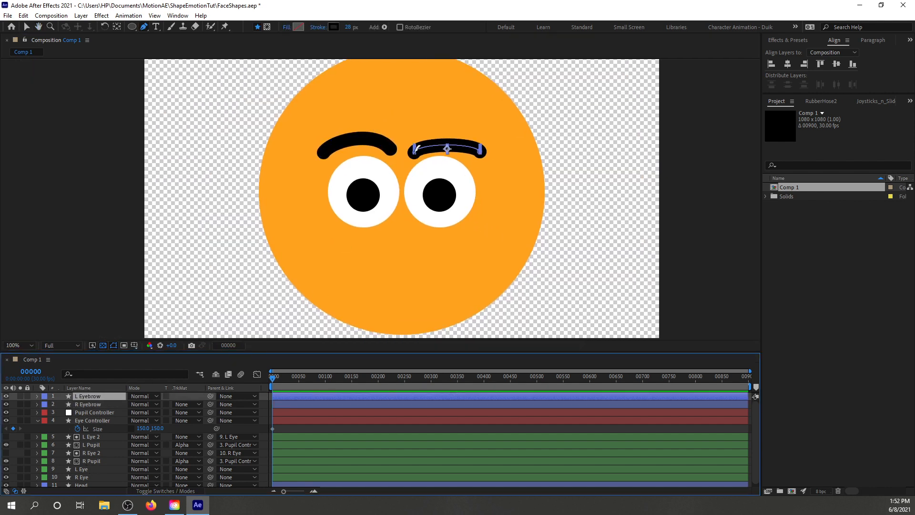
key(period)
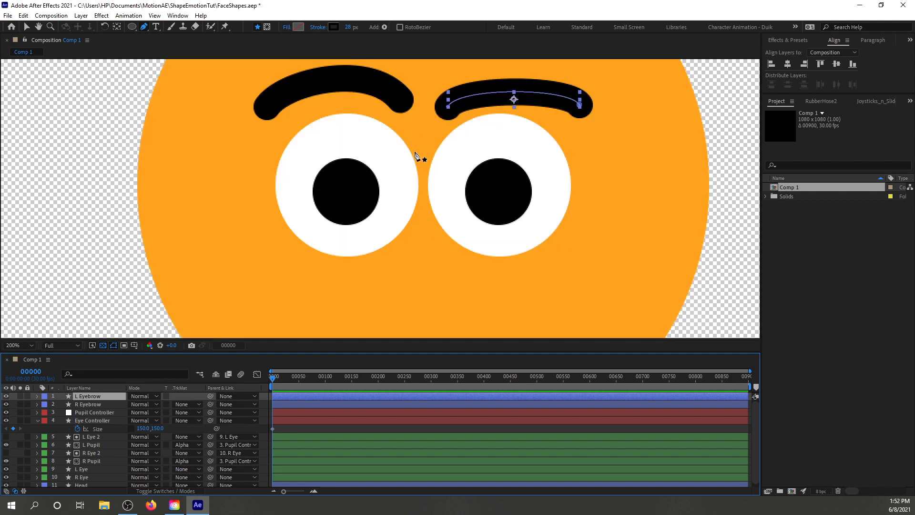
click(448, 106)
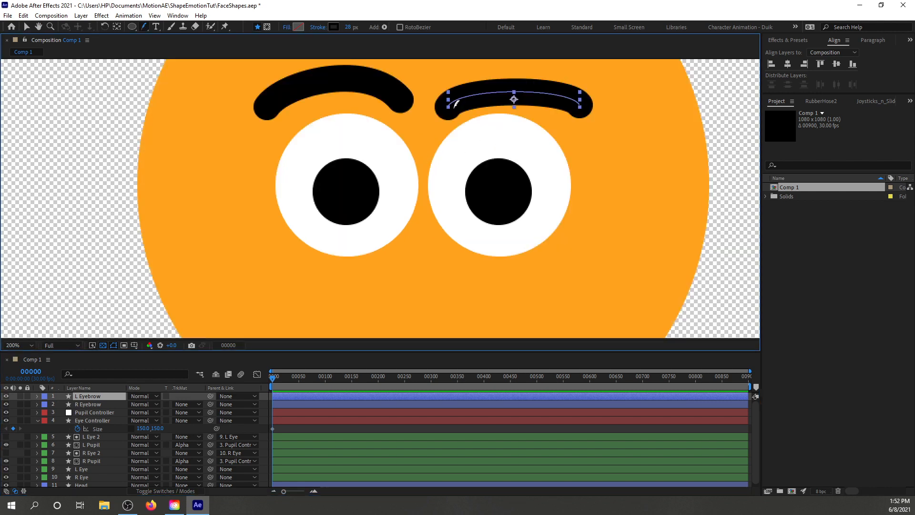
key(g)
click(448, 109)
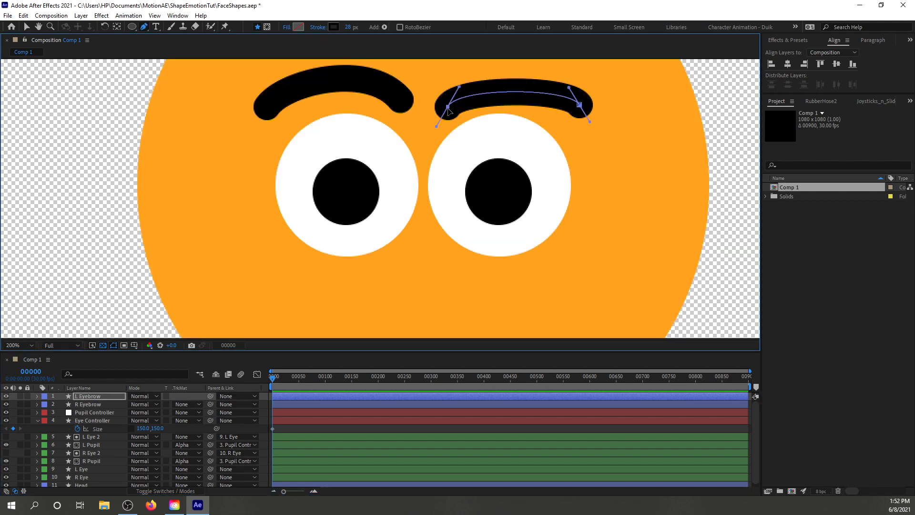
drag(461, 89, 482, 75)
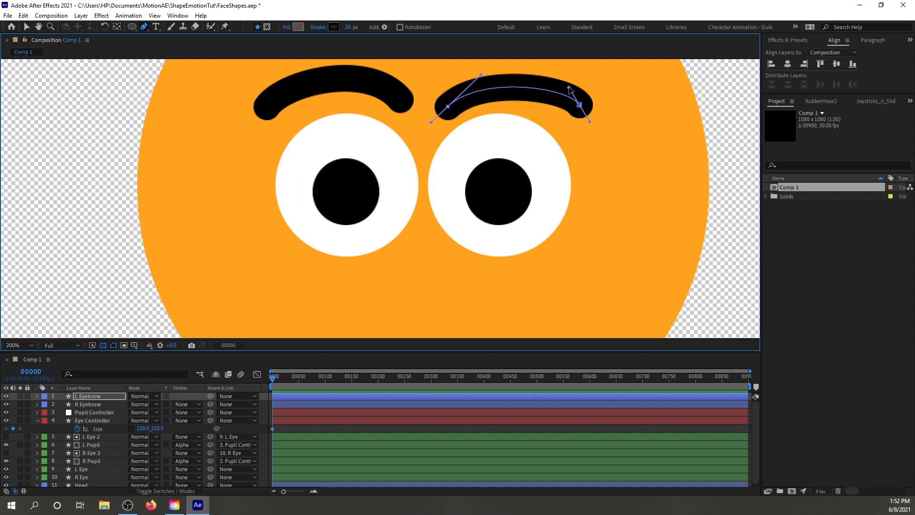
drag(570, 90, 559, 100)
key(comma)
key(comma)
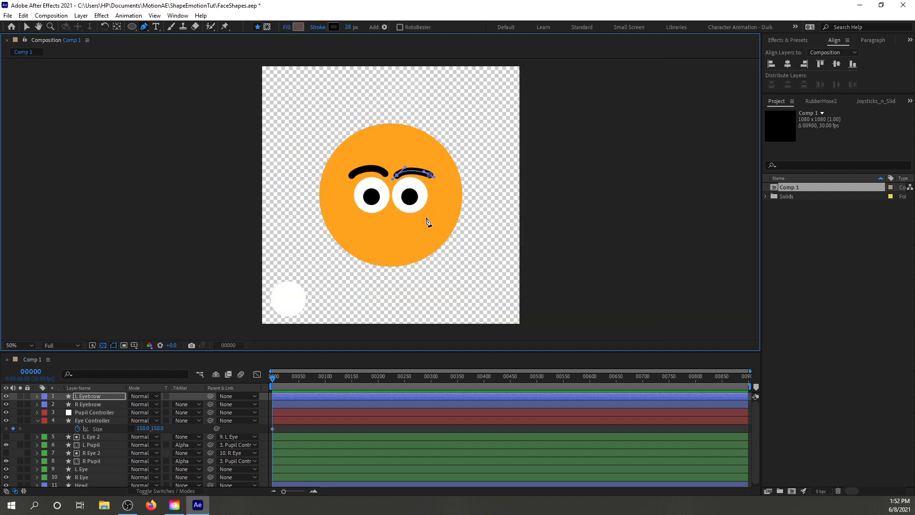
Return to the Selection tool, deselect the L Eyebrow, and save the project
key(v)
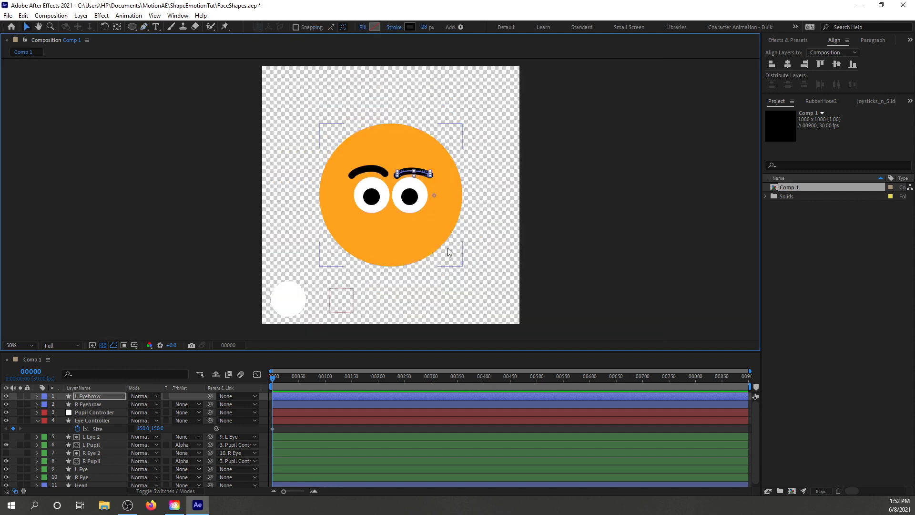
click(492, 250)
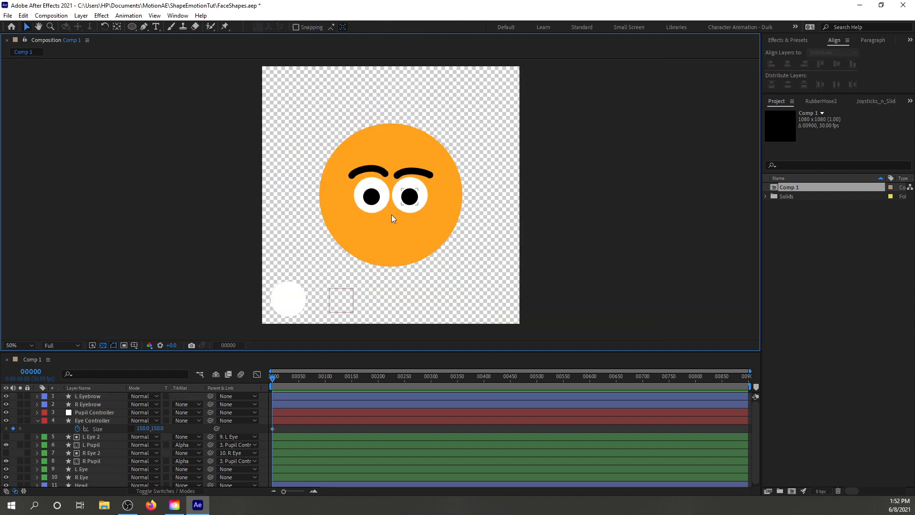
key(period)
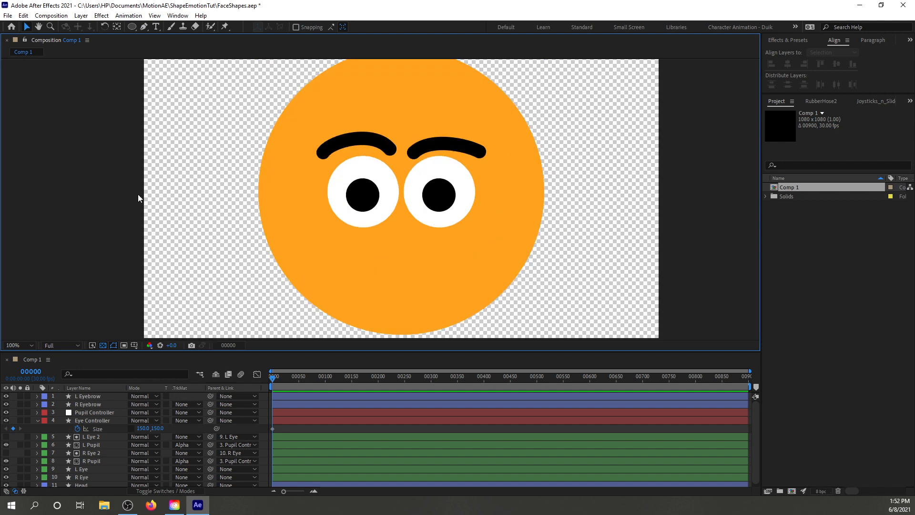
key(ctrl+s)
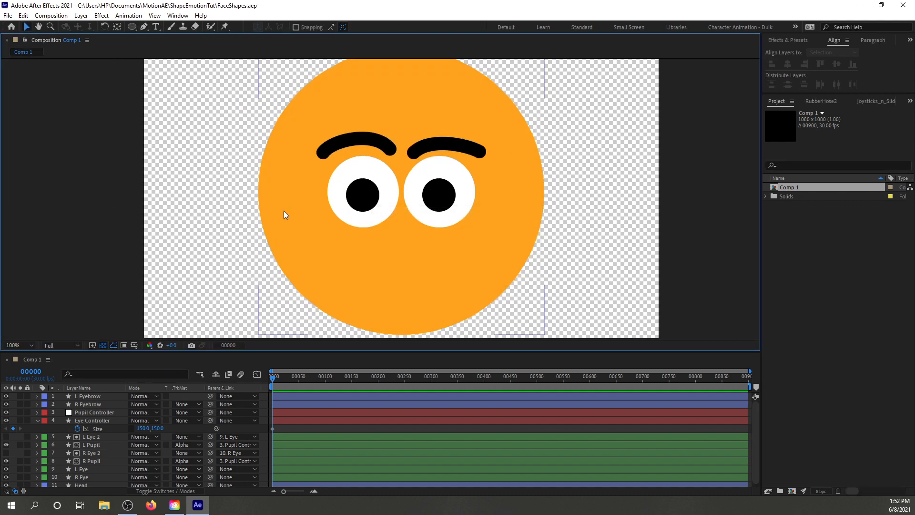
Draw a closed four-point diamond path for the mouth below the eyes with the Pen tool
key(g)
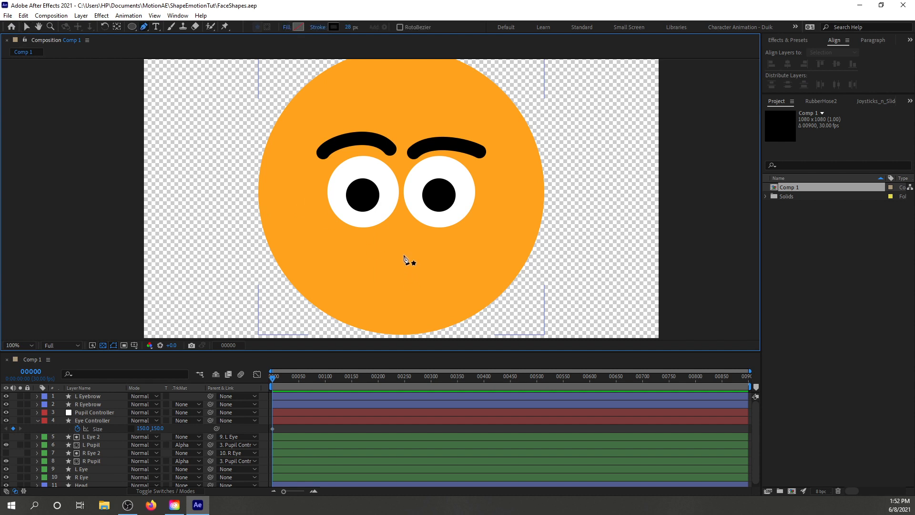
click(403, 254)
click(368, 277)
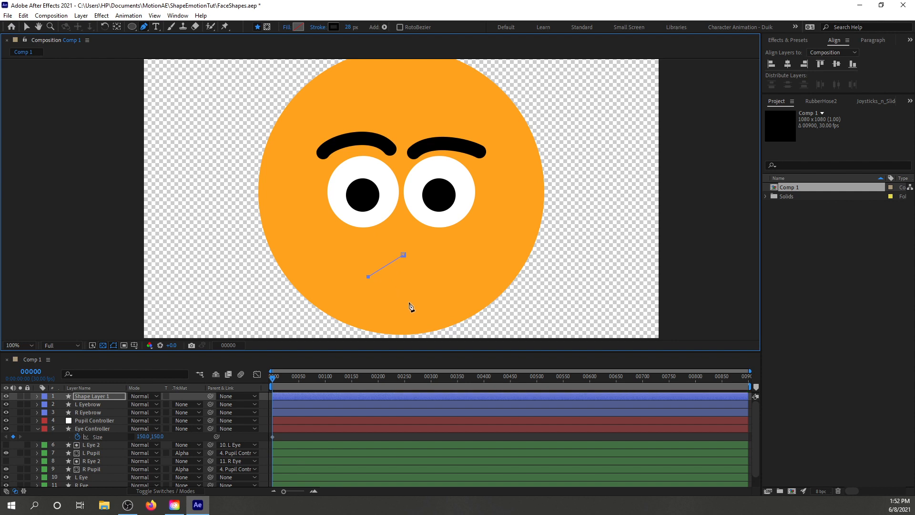
click(404, 301)
click(432, 277)
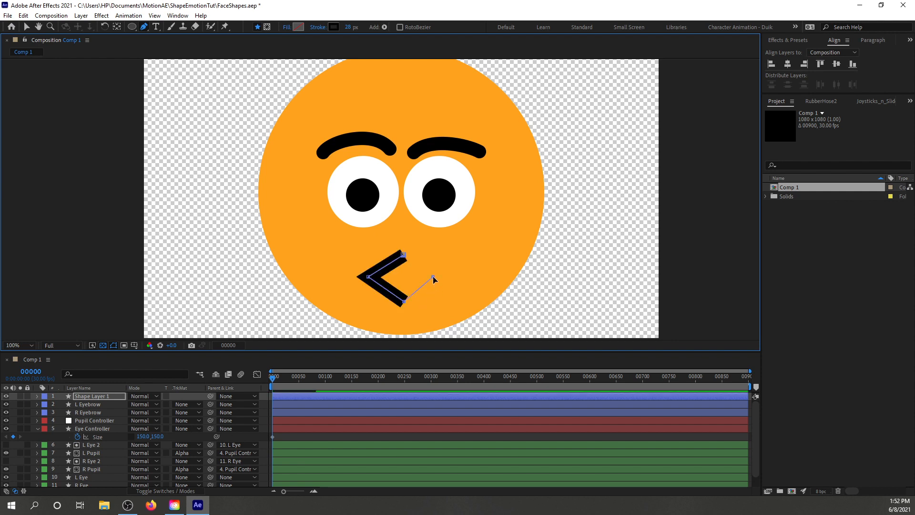
click(403, 255)
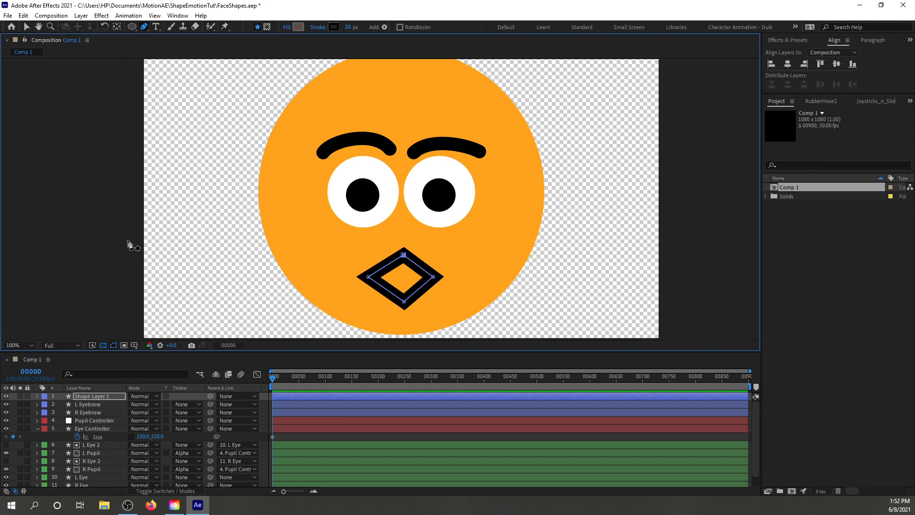
Set the mouth diamond's stroke width to 16 px
click(348, 27)
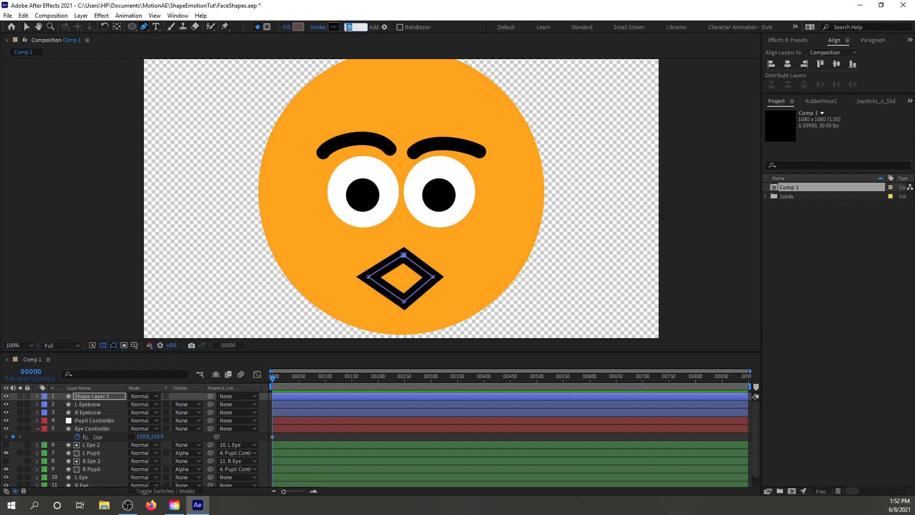
text(16)
key(Return)
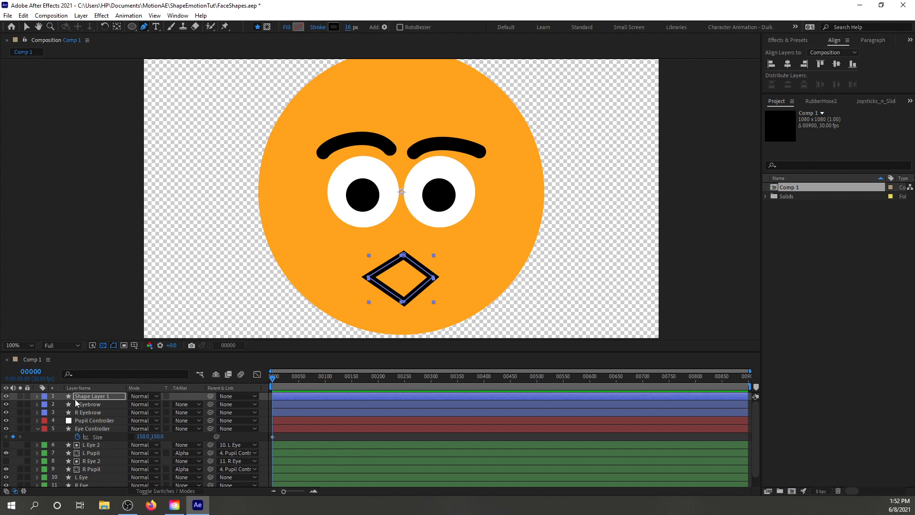
Add a Round Corners operator to the mouth shape's contents
click(36, 396)
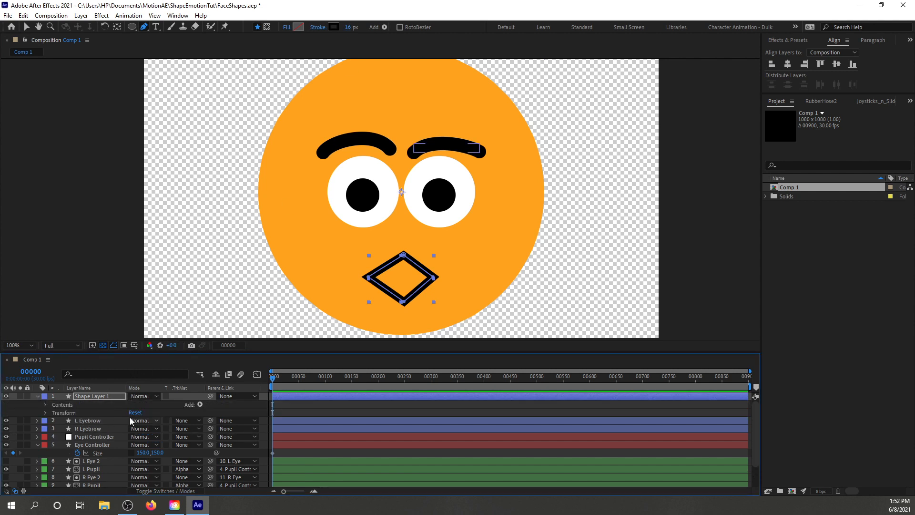
click(200, 404)
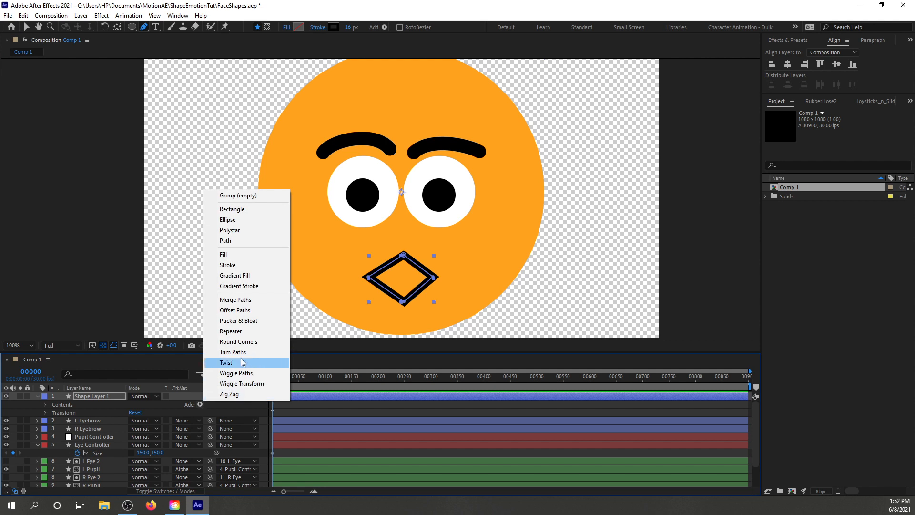
click(252, 340)
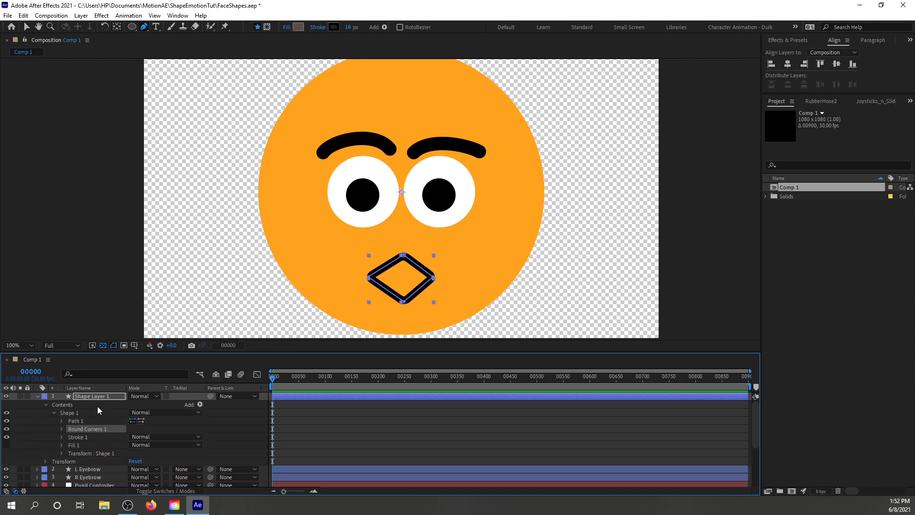
Set the mouth's Round Corners radius to 103
click(60, 429)
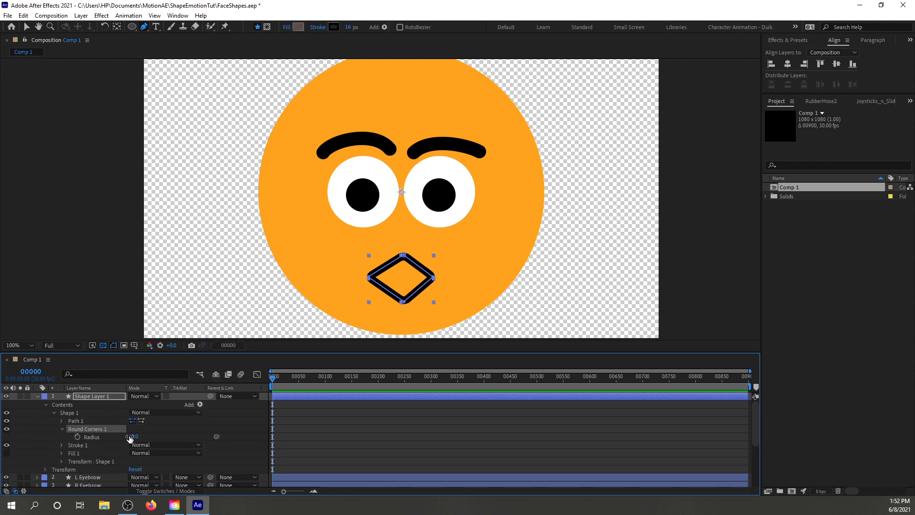
drag(130, 437, 176, 435)
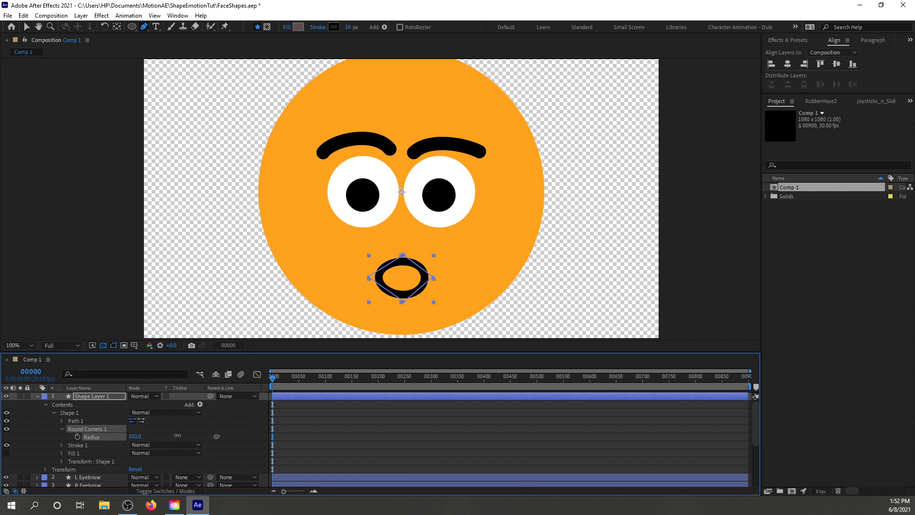
Reshape the mouth path into a flat-bottomed arch by raising its bottom point to the level of the side points
click(403, 256)
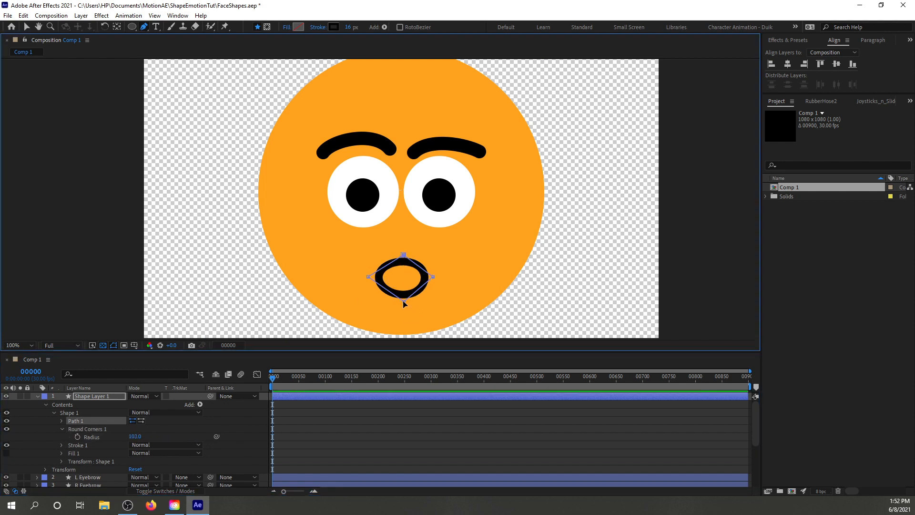
drag(403, 301, 401, 286)
drag(403, 251, 402, 273)
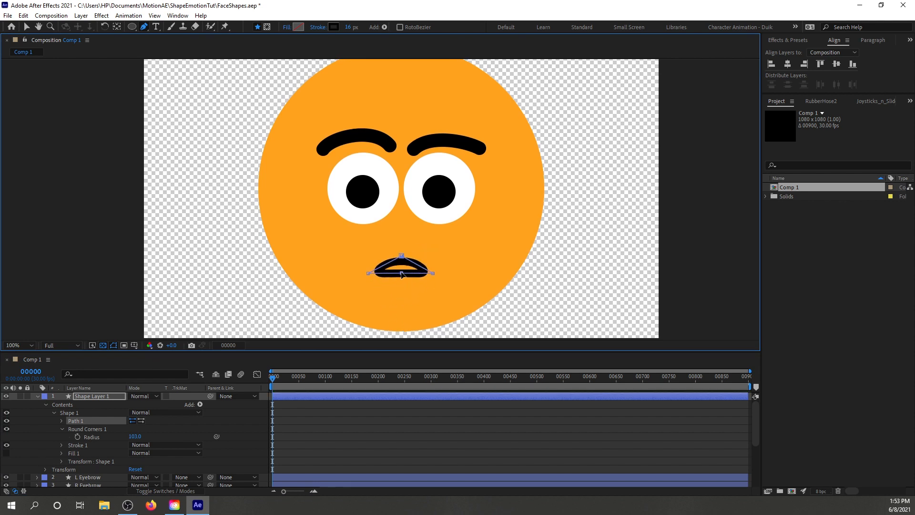
Give the mouth shape a solid dark red fill, return to the Selection tool, and deselect the shape
click(298, 27)
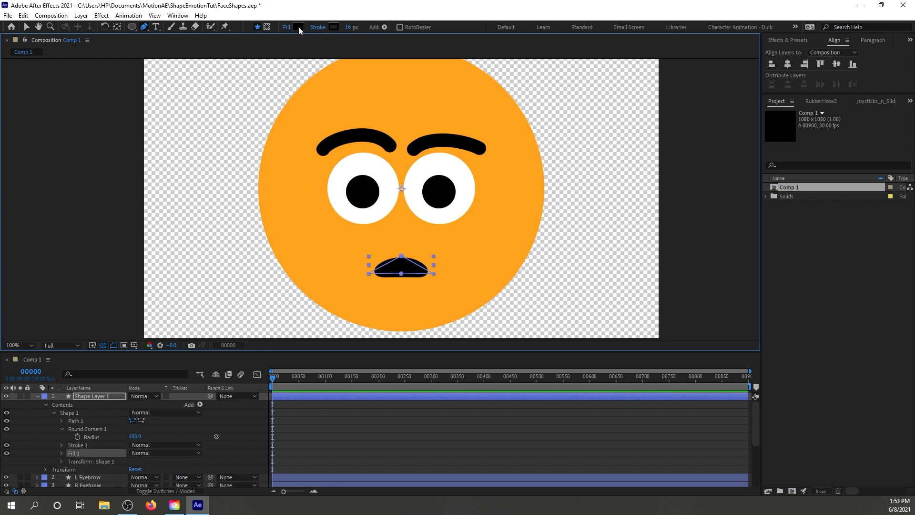
key(Return)
click(26, 26)
click(553, 267)
scroll(552, 267, down, 1)
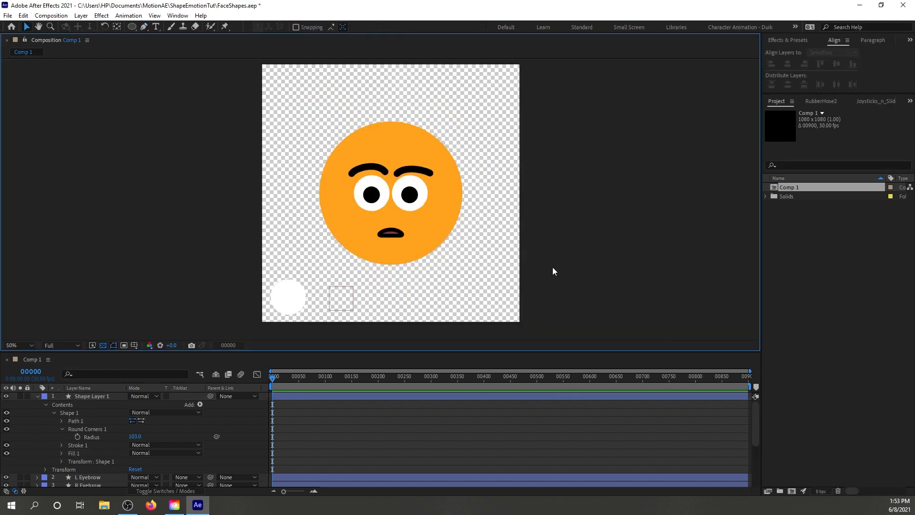
scroll(439, 210, up, 1)
scroll(439, 210, down, 1)
Collapse the mouth layer's properties and give the L Eyebrow and R Eyebrow layers a teal label color
click(38, 396)
click(91, 405)
shift+click(95, 412)
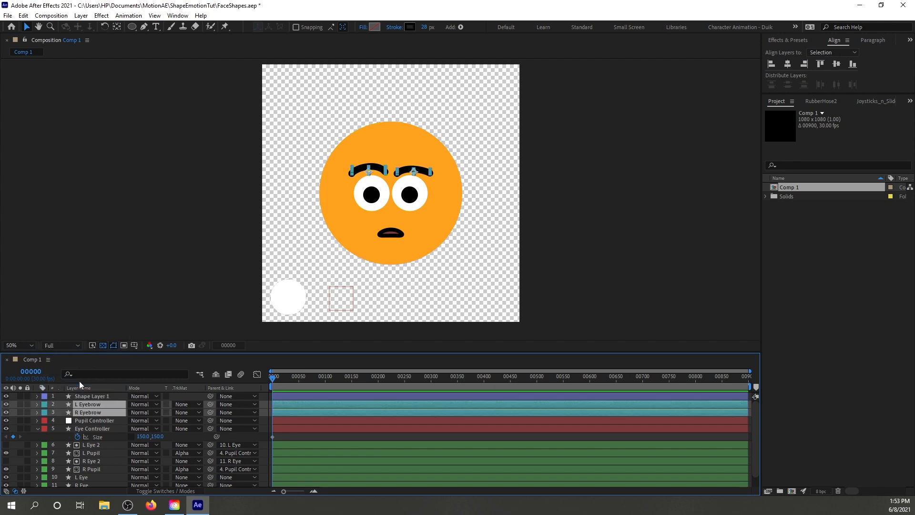
Move the mouth shape layer directly above the Head layer and give it a pink label color
drag(90, 396, 52, 478)
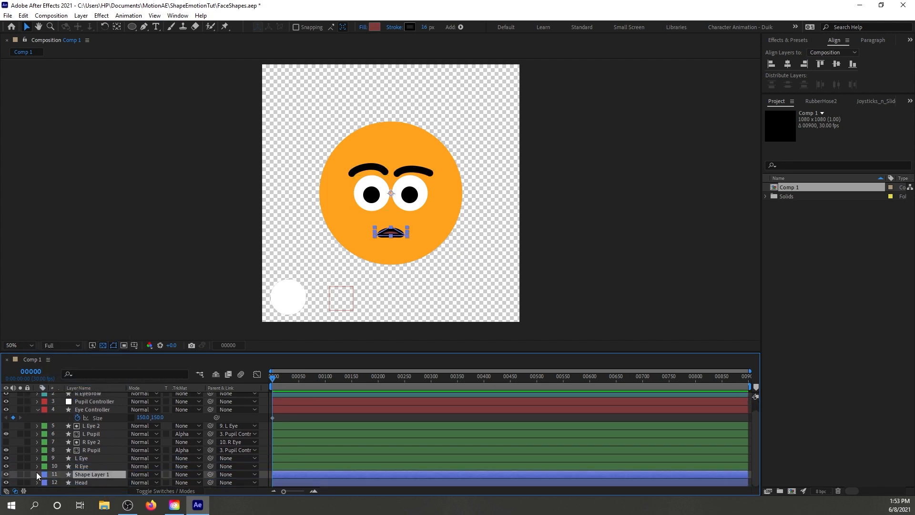
click(42, 474)
click(62, 441)
click(87, 465)
Rename the mouth's shape layer as Mouth
right_click(95, 473)
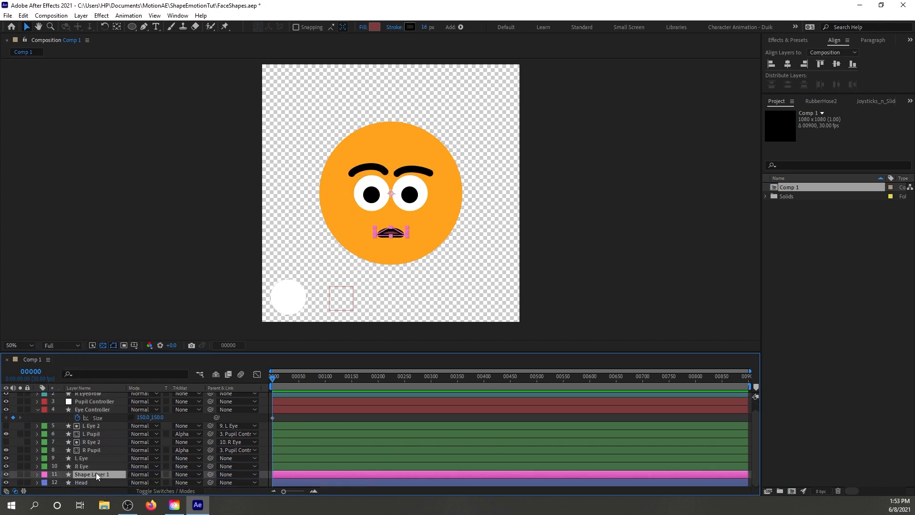
click(121, 453)
text(Mouth)
key(Return)
Bring the Pupil Controller and Eye Controller layers to the top of the layer stack
scroll(111, 432, up, 1)
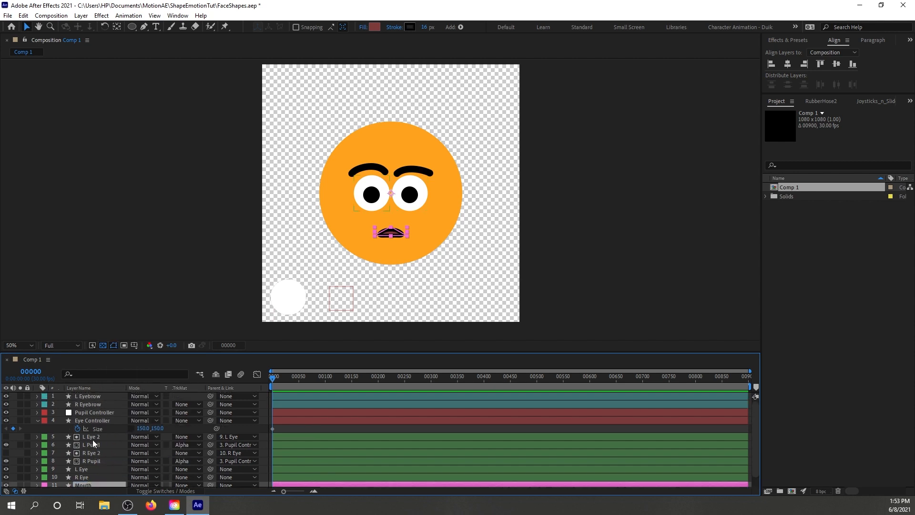
click(92, 419)
shift+click(92, 412)
key(ctrl+shift+])
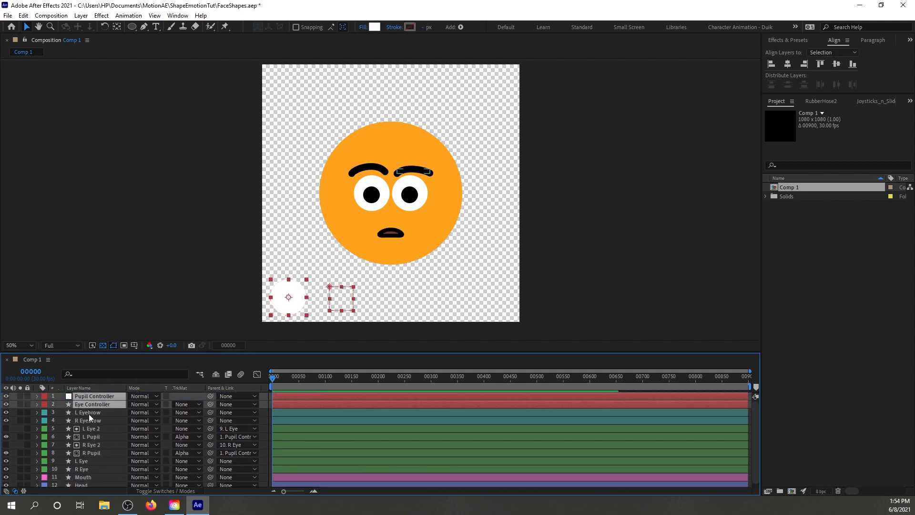
Create a new null object and place it in the lower-right area of the composition, outside the head
click(89, 413)
scroll(89, 414, down, 1)
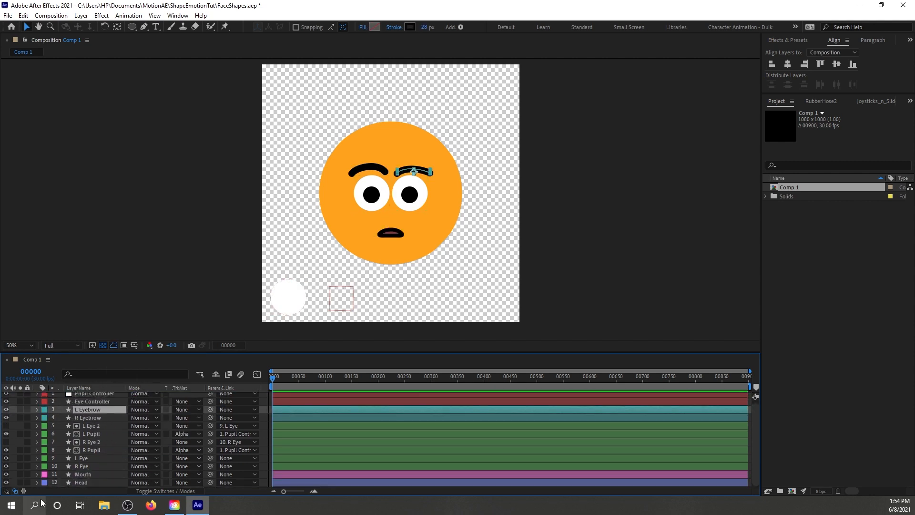
click(22, 427)
right_click(21, 427)
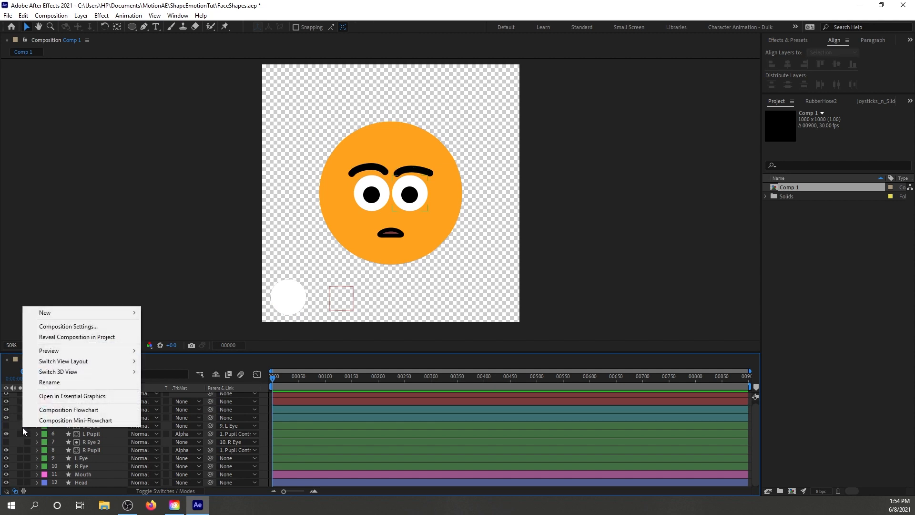
mouse_move(139, 316)
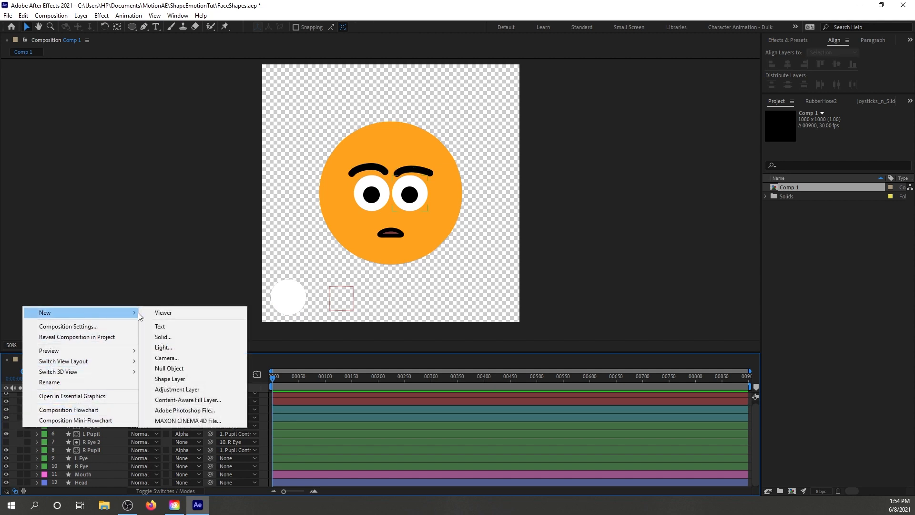
click(173, 370)
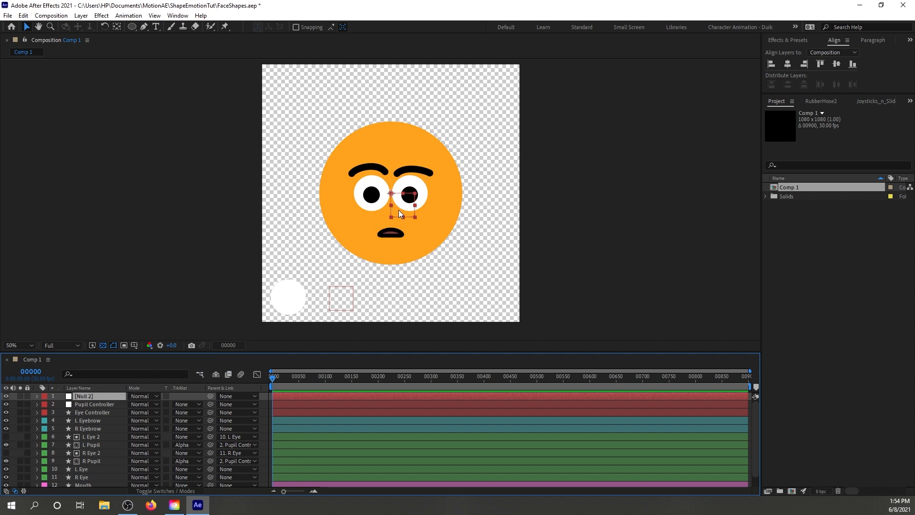
drag(398, 210, 478, 293)
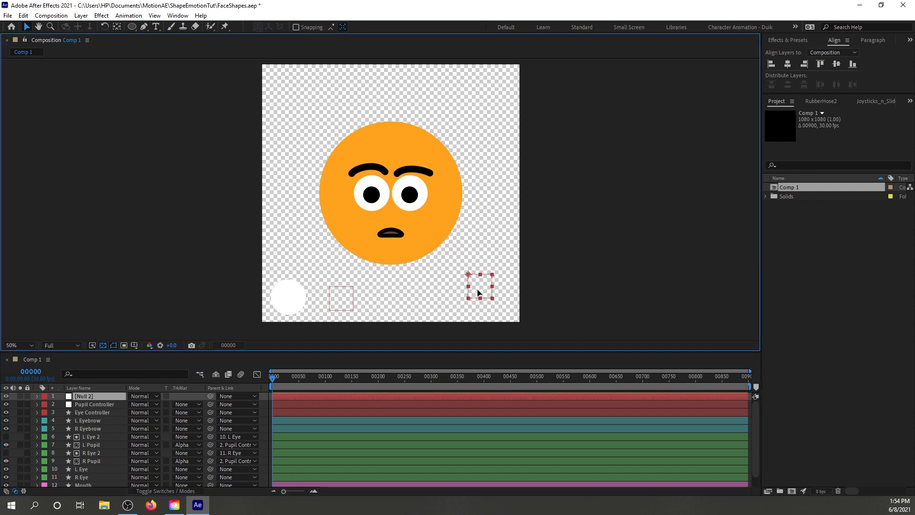
Rename the new null layer as Face Controller
right_click(88, 396)
click(114, 376)
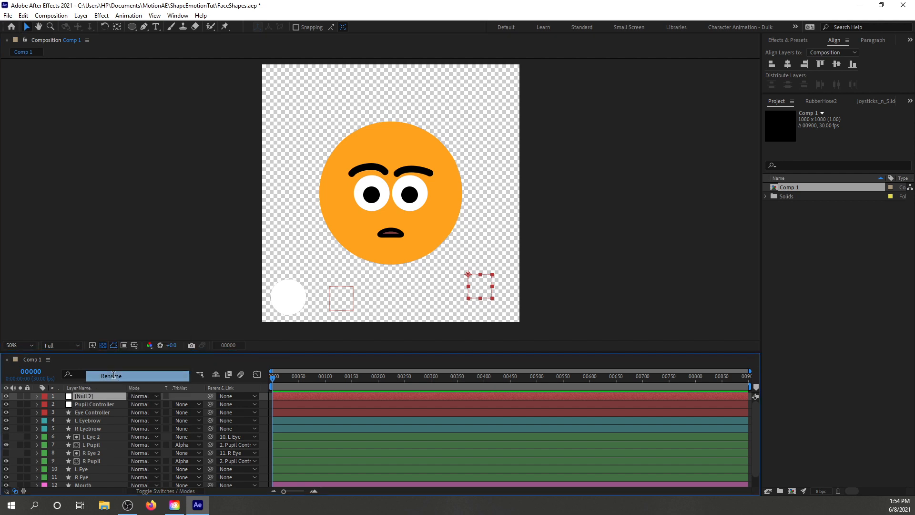
text(Face)
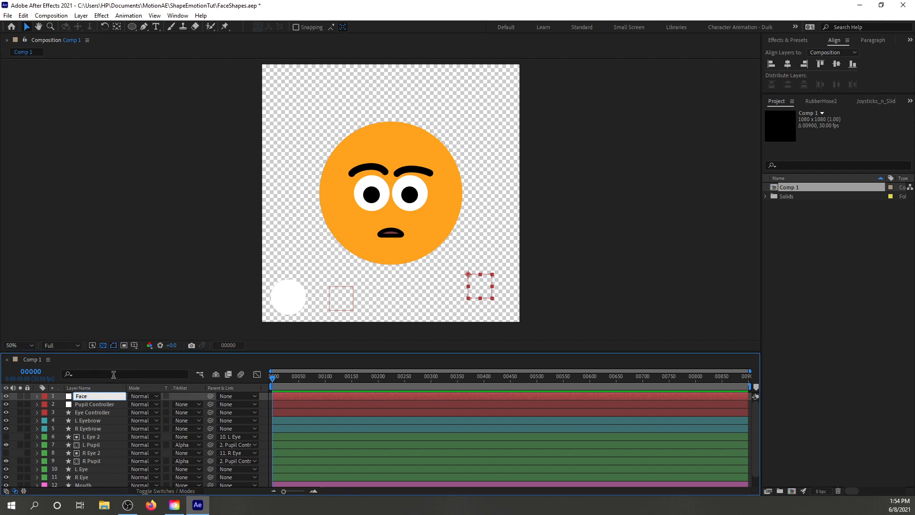
text( Controller)
key(Return)
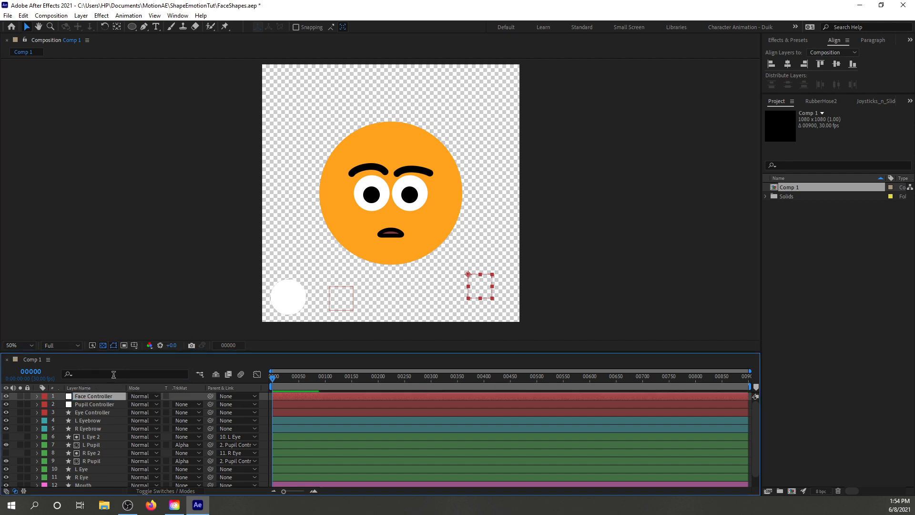
Parent the L Eyebrow, R Eyebrow, L Eye, R Eye, and Mouth layers to the Face Controller
click(99, 422)
shift+click(99, 428)
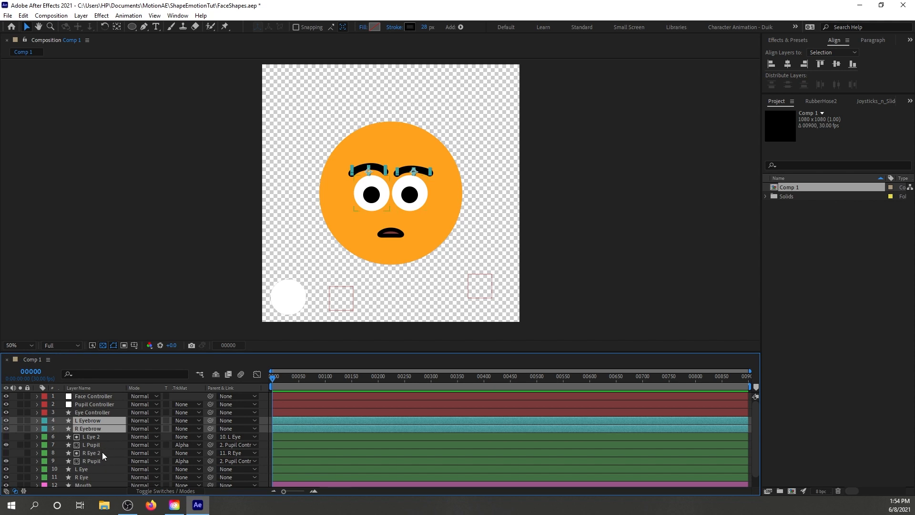
ctrl+click(96, 469)
ctrl+click(95, 477)
scroll(98, 474, down, 1)
ctrl+click(98, 474)
scroll(214, 427, up, 1)
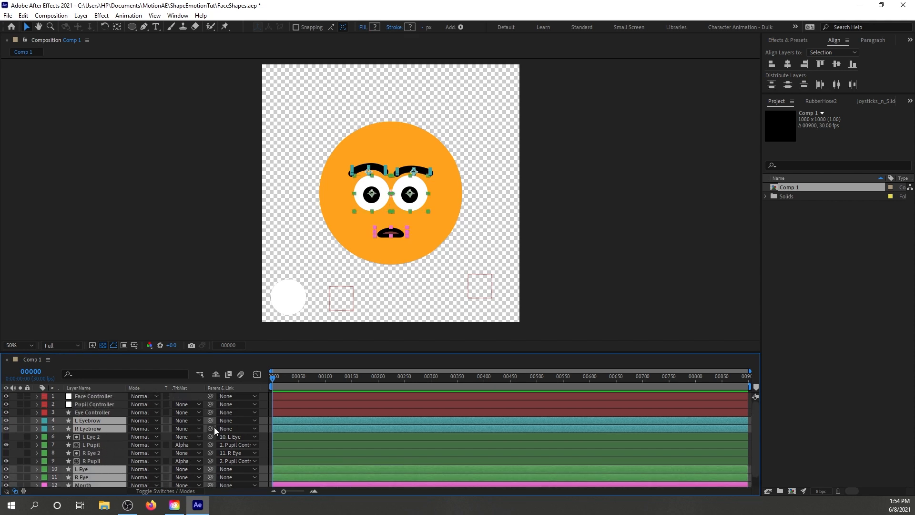
drag(210, 428, 104, 399)
Try moving the Face Controller to test the parented facial features, and undo the move
click(448, 293)
mouse_move(482, 292)
mouse_down()
mouse_move(467, 289)
mouse_move(473, 280)
mouse_move(488, 284)
mouse_move(468, 287)
mouse_up()
key(ctrl+z)
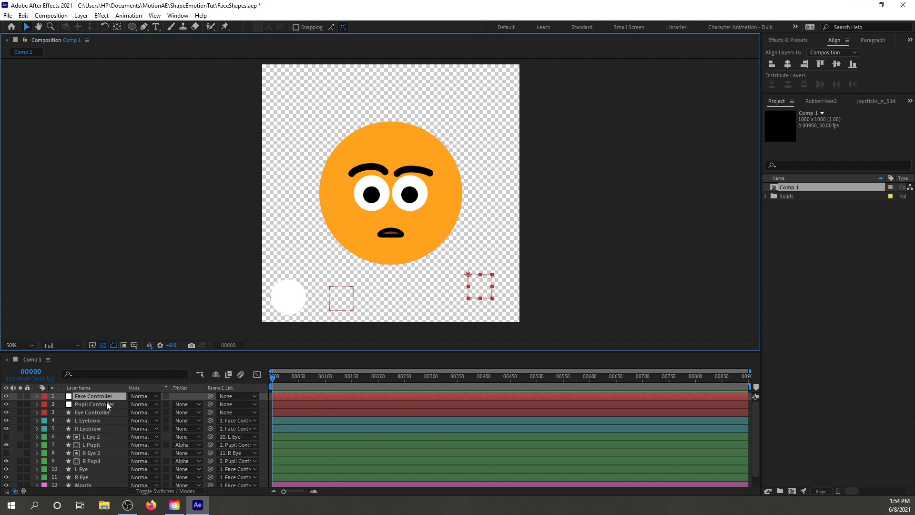
Parent the Pupil Controller layer to the Face Controller
drag(210, 404, 113, 397)
Test the rig by moving the Face Controller and Pupil Controller around, and undo the test moves
drag(480, 290, 490, 280)
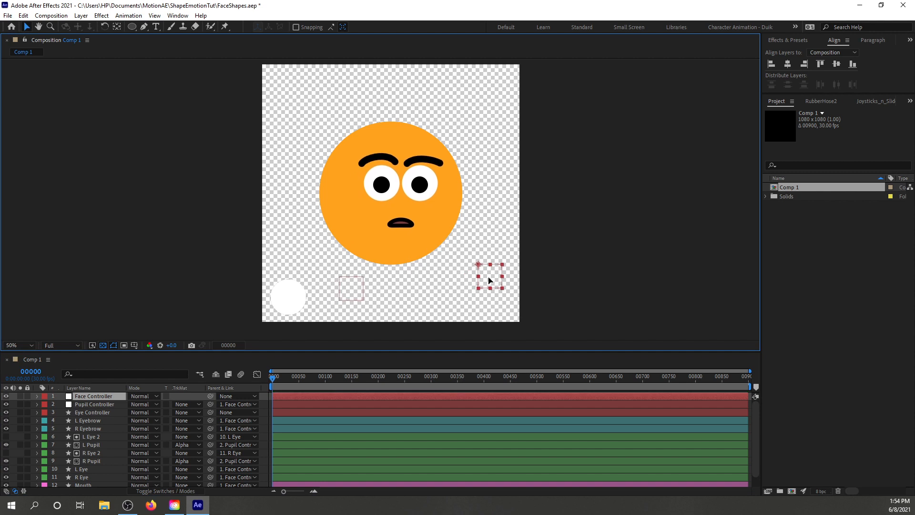
drag(352, 293, 345, 295)
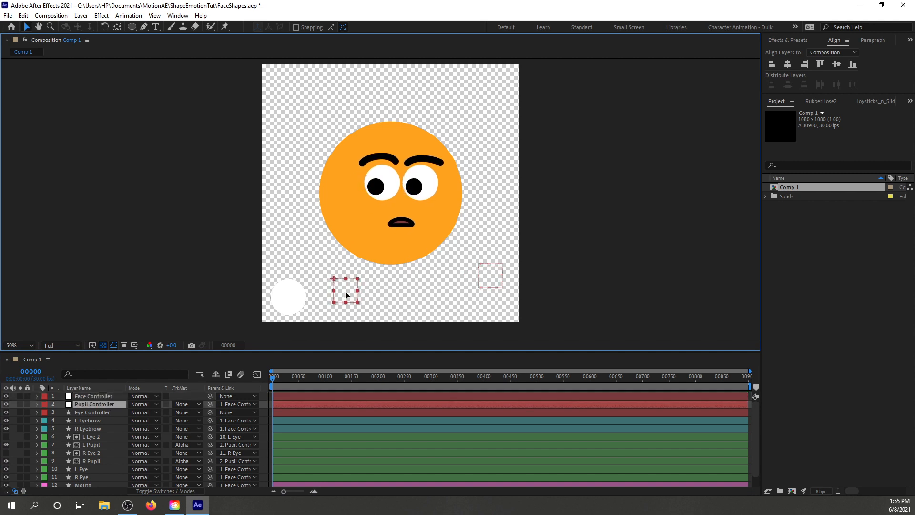
drag(487, 281, 504, 263)
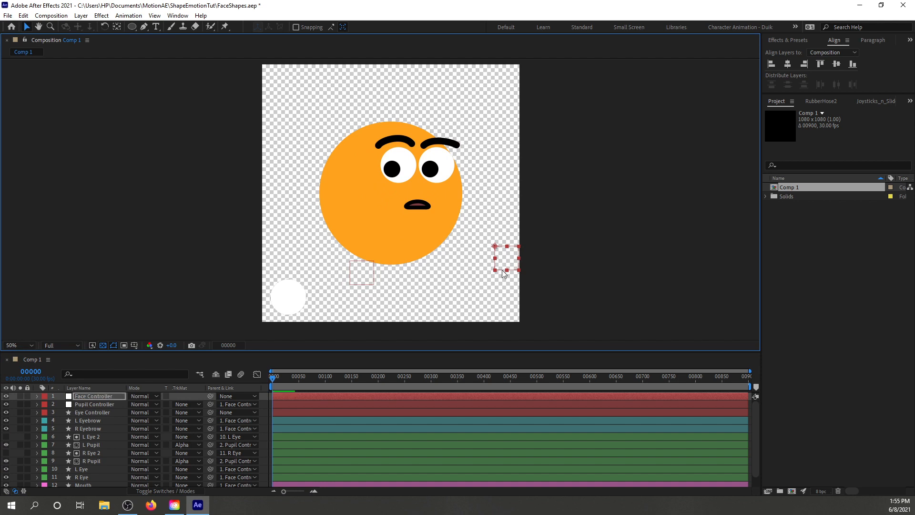
key(ctrl+z)
key(ctrl+z)
key(ctrl+z)
key(ctrl+z)
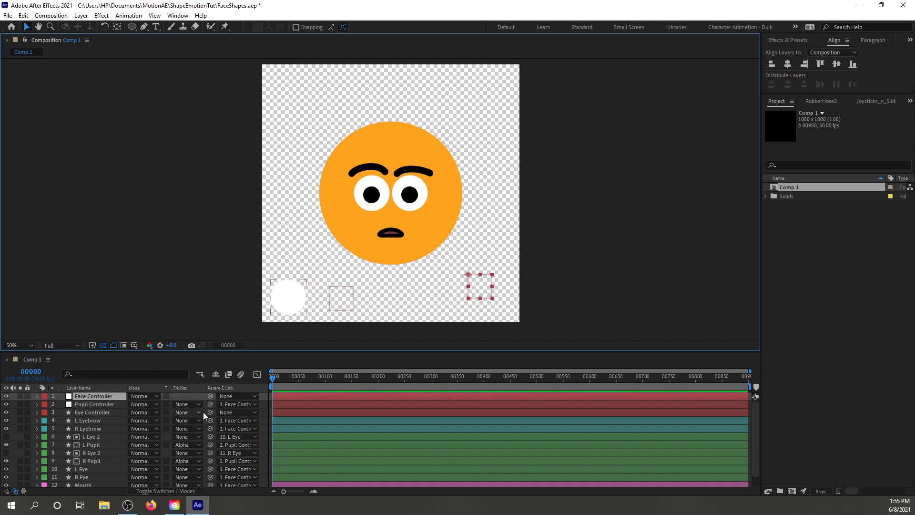
Turn the Eye Controller layer into a guide layer
click(143, 275)
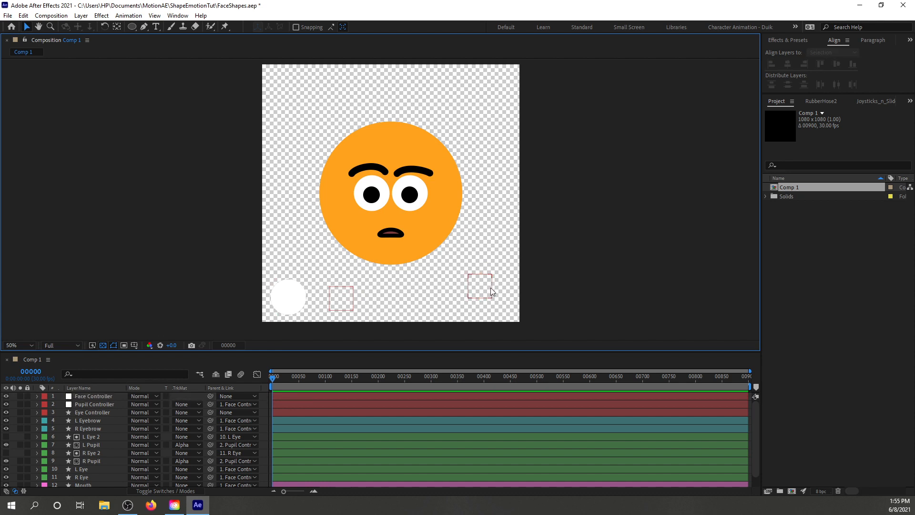
click(287, 297)
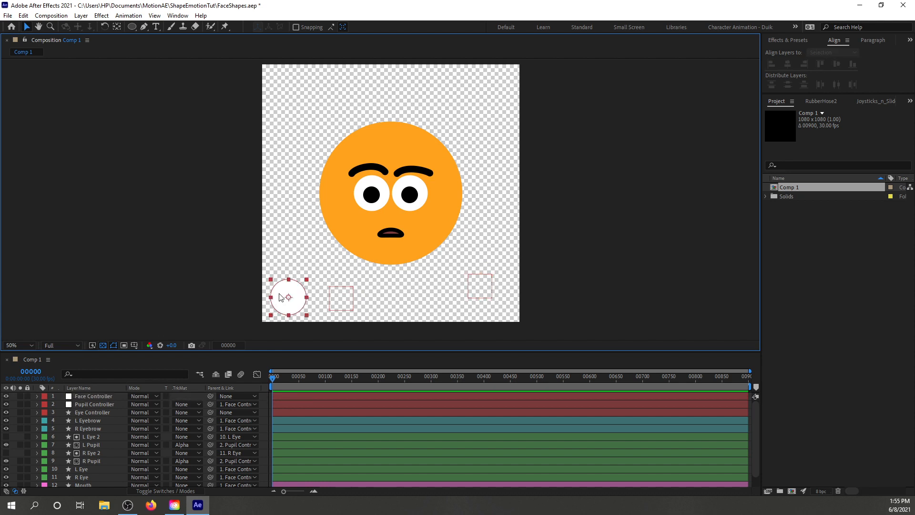
right_click(93, 416)
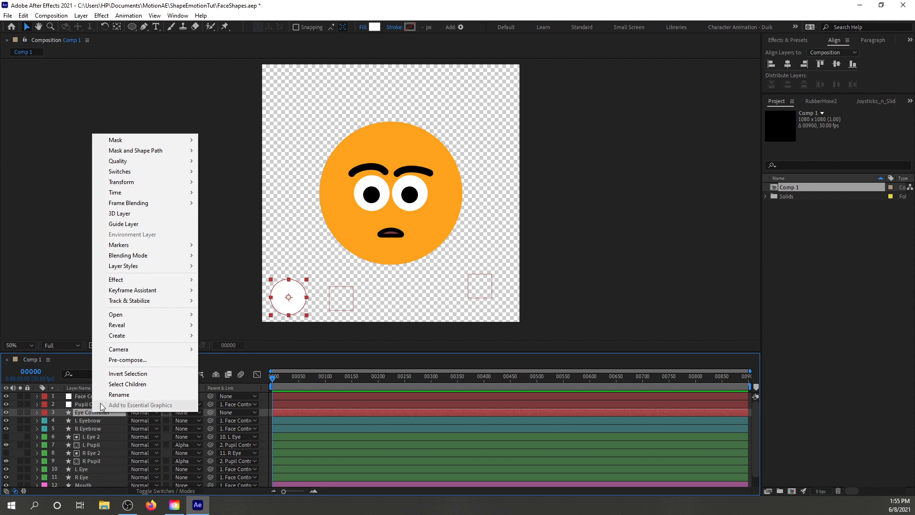
click(133, 224)
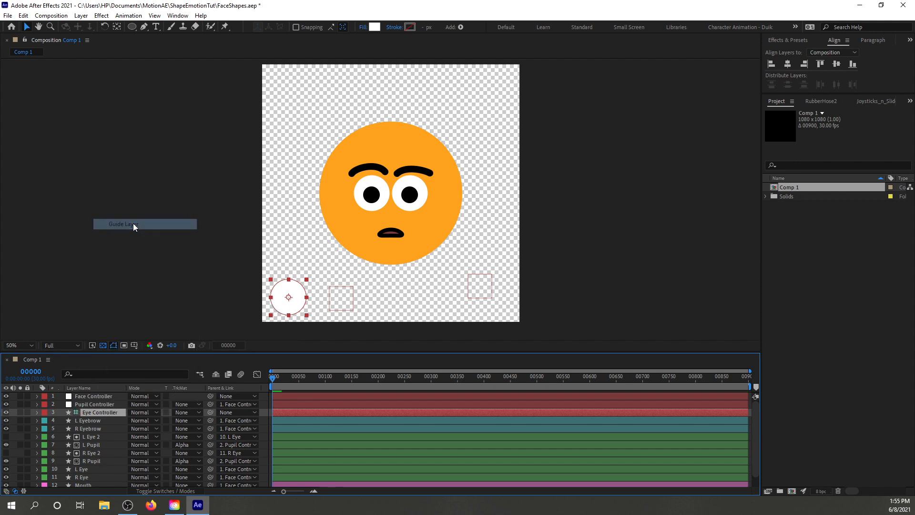
click(108, 432)
click(108, 411)
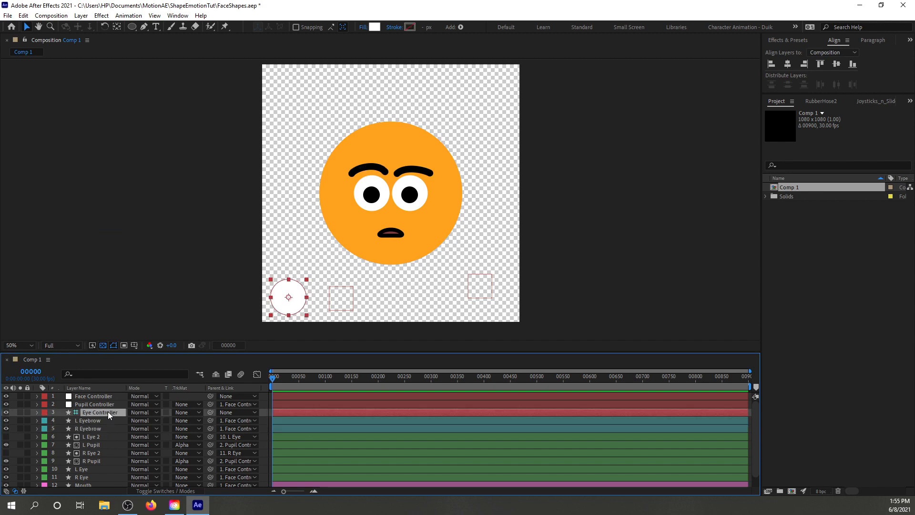
click(110, 431)
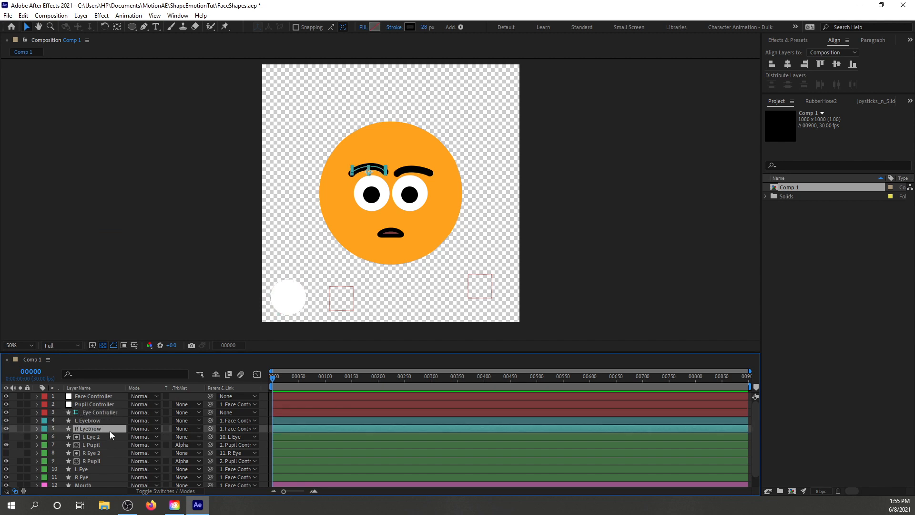
click(110, 396)
click(139, 293)
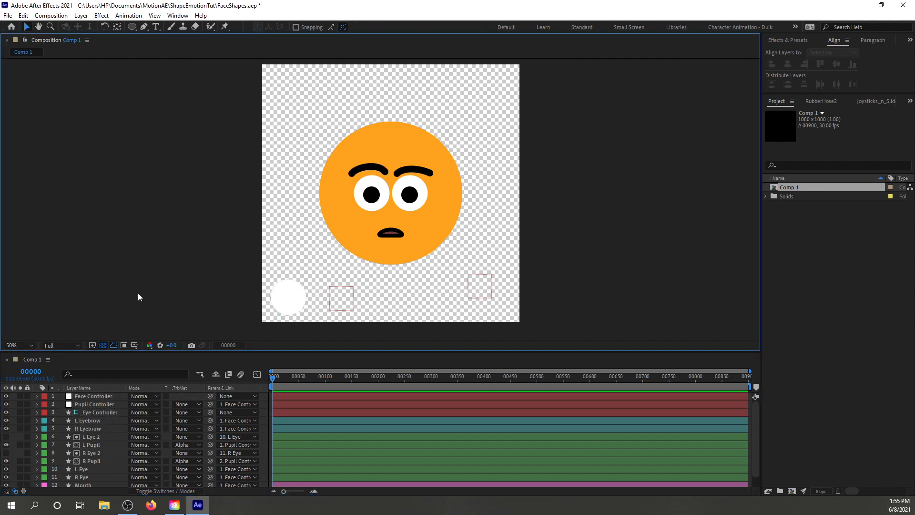
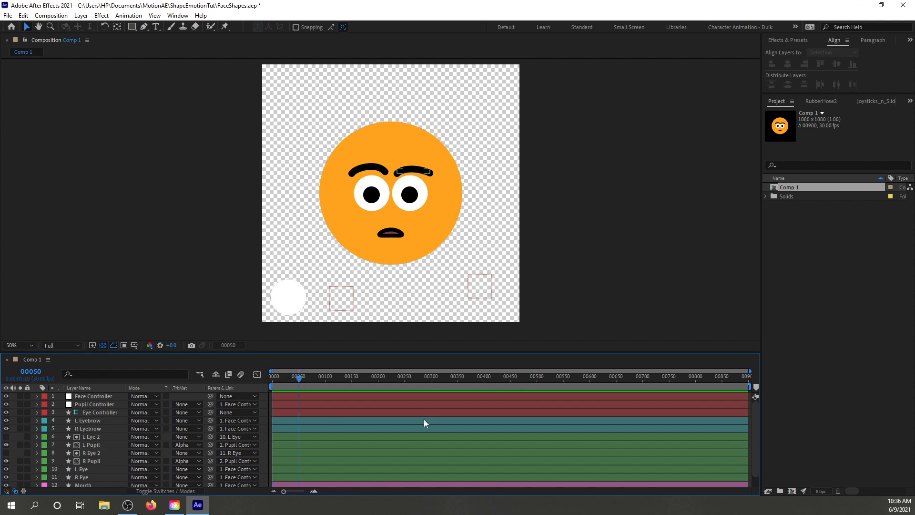
End the work area at frame 298 and trim Comp 1 to it
click(431, 376)
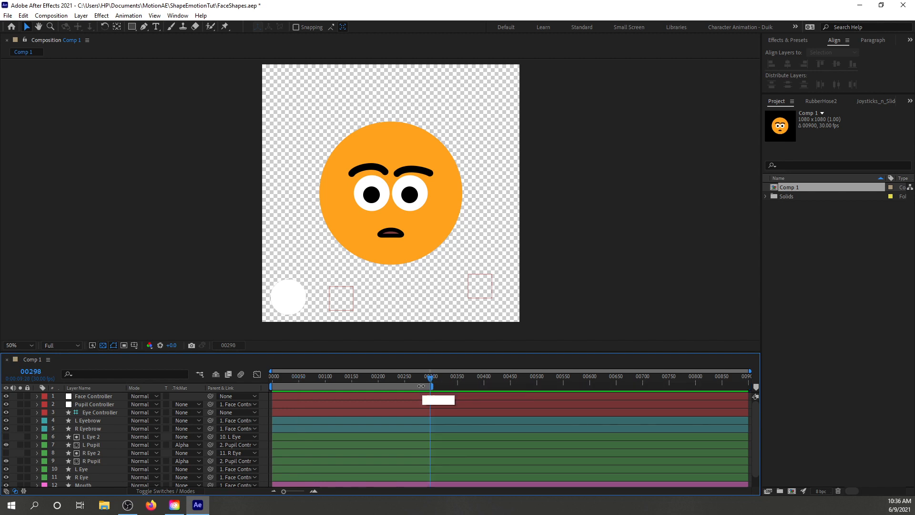
right_click(403, 387)
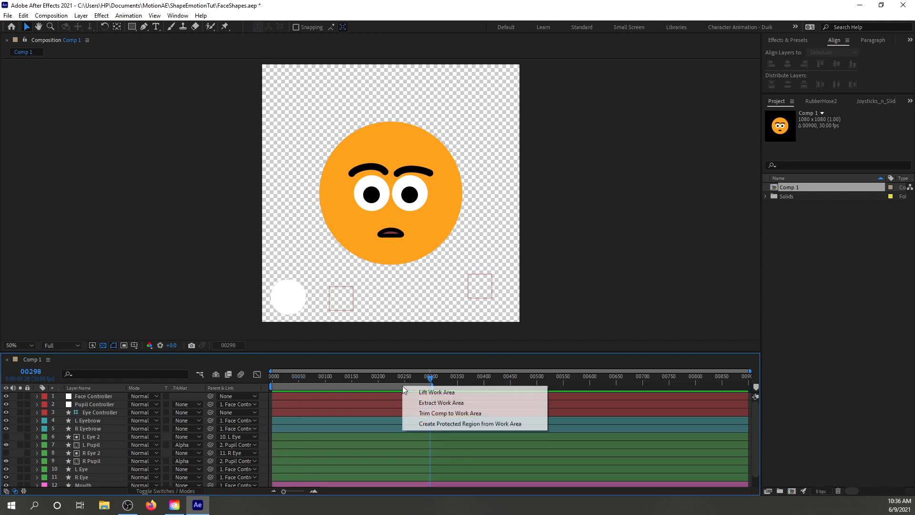
click(428, 413)
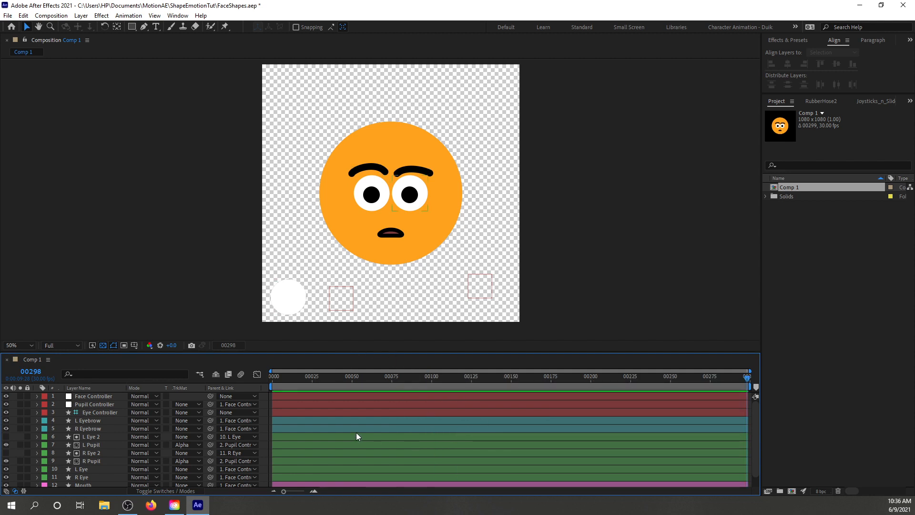
Add Position keyframes at frame 0 to the Face Controller and Pupil Controller layers
drag(279, 376, 231, 367)
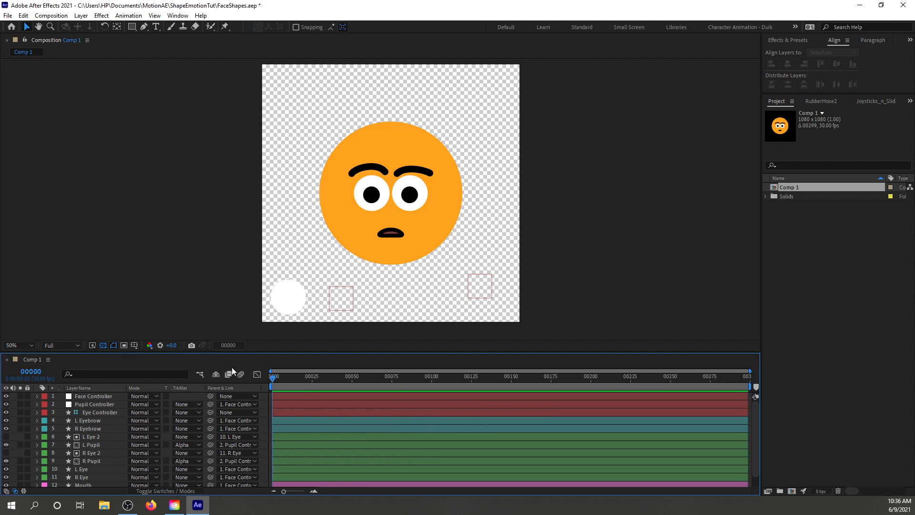
click(87, 398)
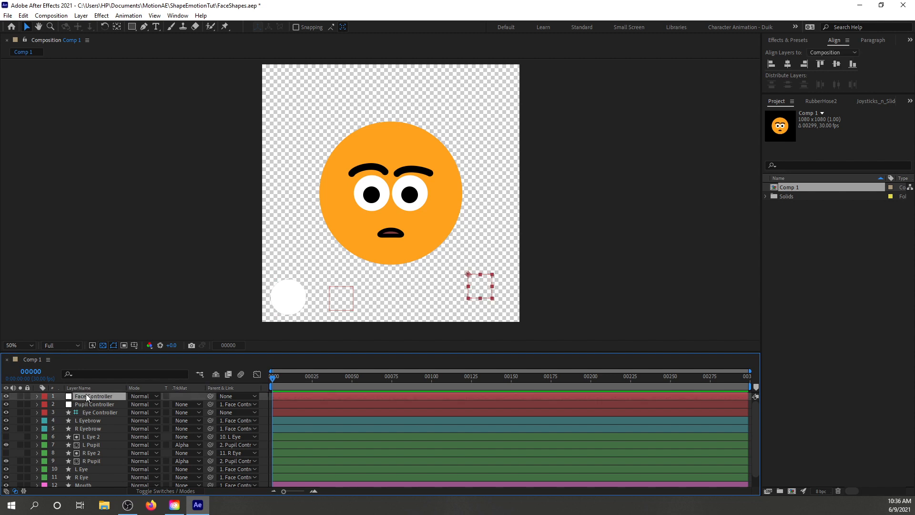
key(p)
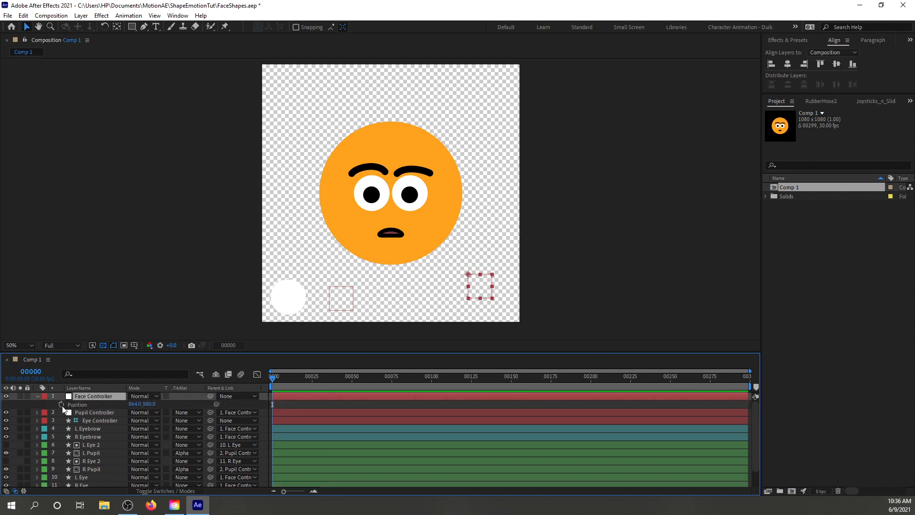
click(61, 404)
click(87, 413)
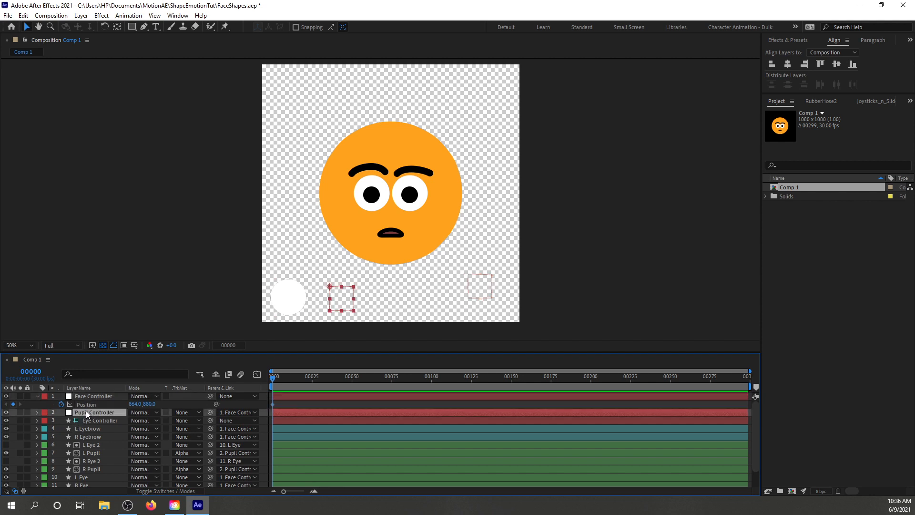
key(p)
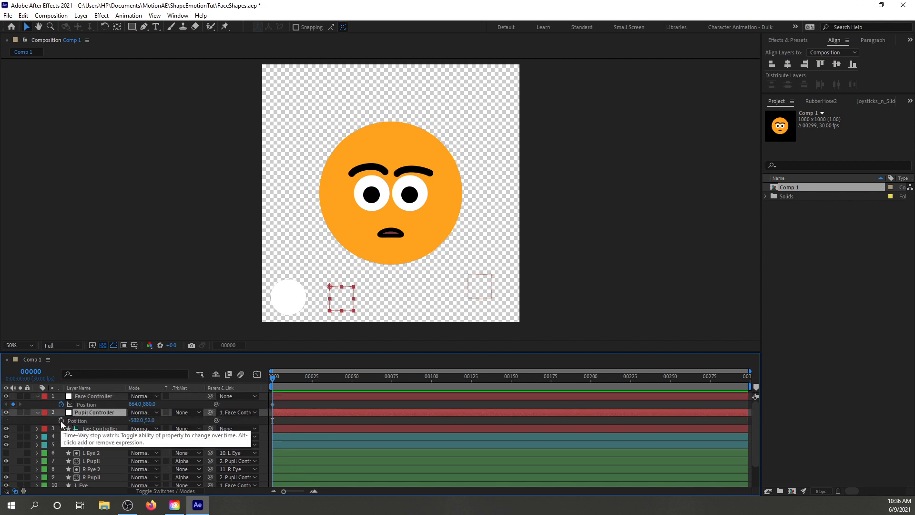
click(61, 421)
Filter the Eye Controller layer's properties by "size" to inspect its Size property, and clear the filter
click(93, 428)
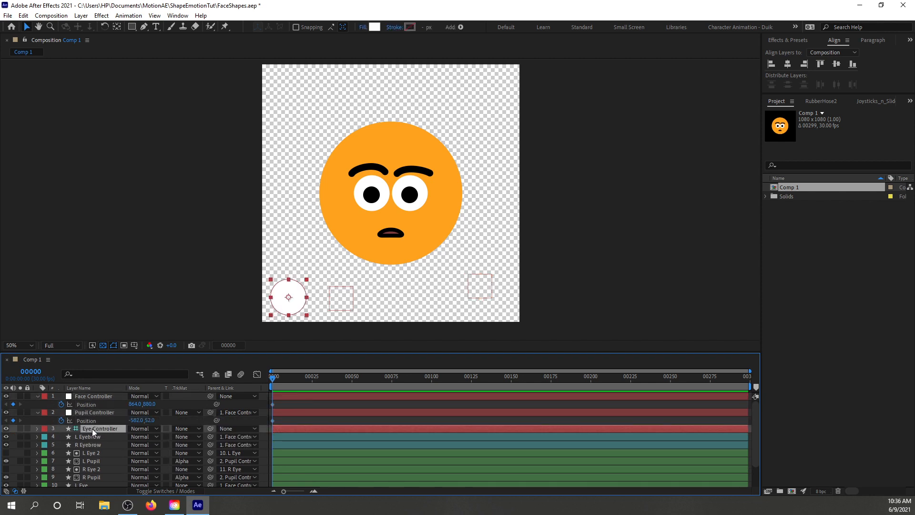
click(103, 375)
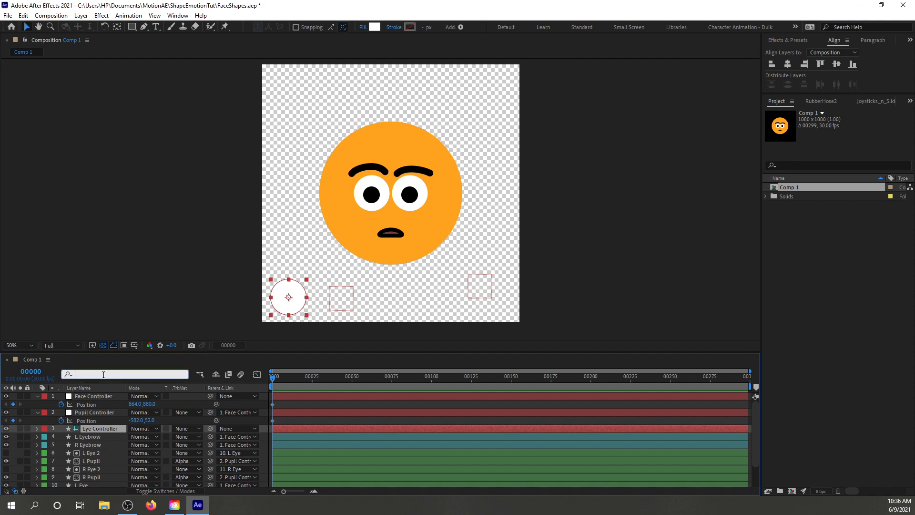
text(size)
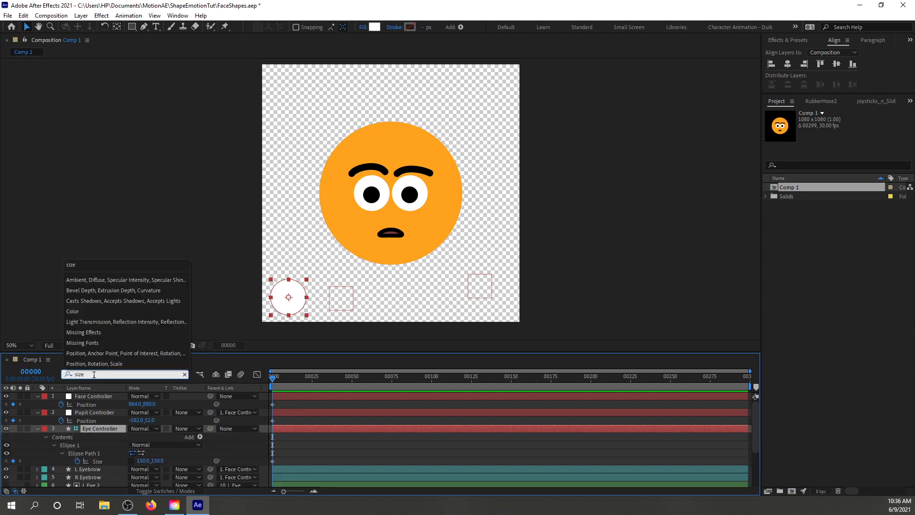
key(Return)
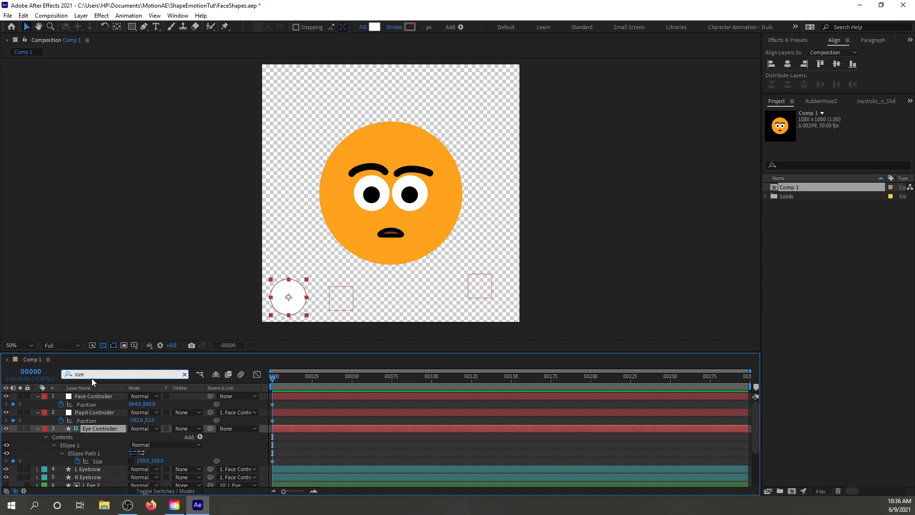
click(184, 374)
Filter the L Eyebrow and R Eyebrow layers by "path" and keyframe both eyebrow paths at frame 0
click(97, 420)
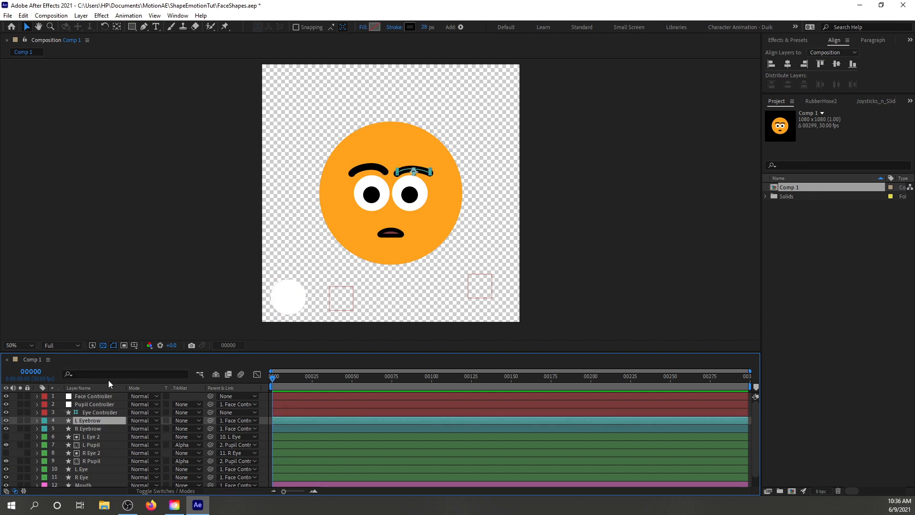
shift+click(96, 427)
click(110, 374)
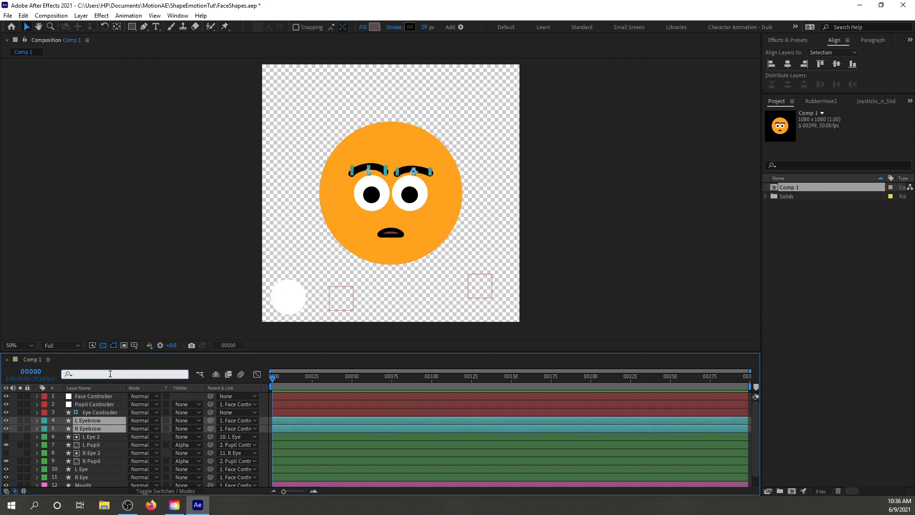
text(path)
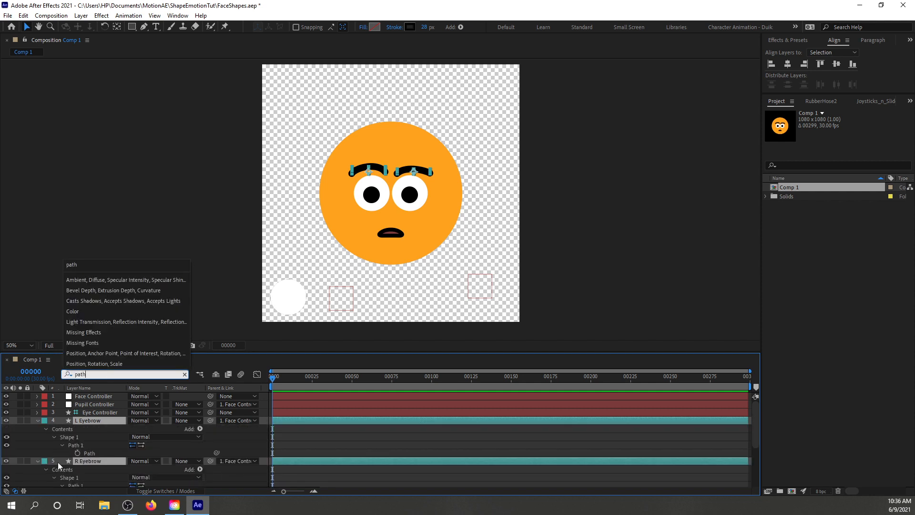
click(77, 453)
scroll(77, 453, down, 2)
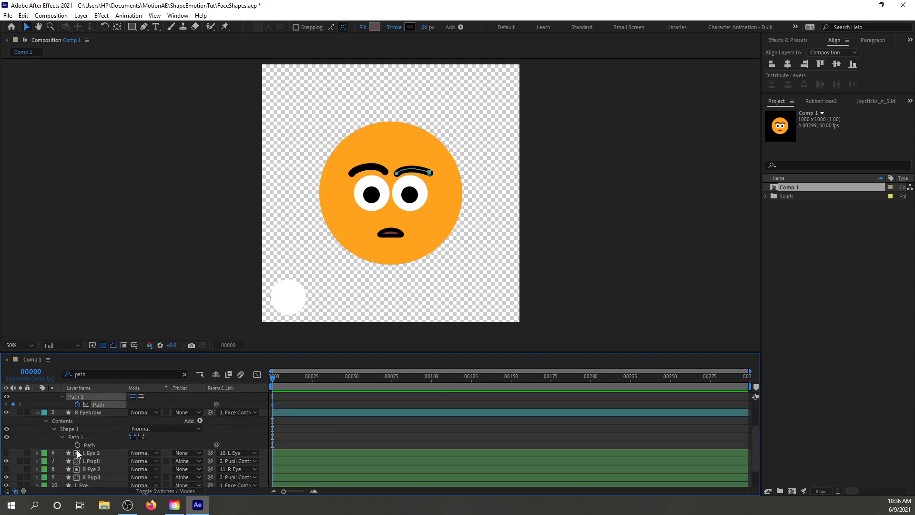
click(76, 445)
scroll(90, 441, up, 5)
scroll(90, 441, down, 8)
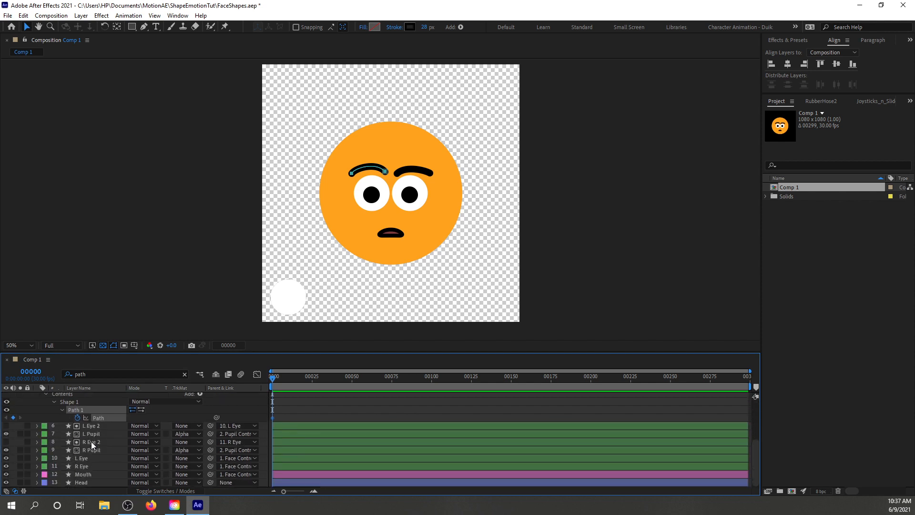
click(94, 425)
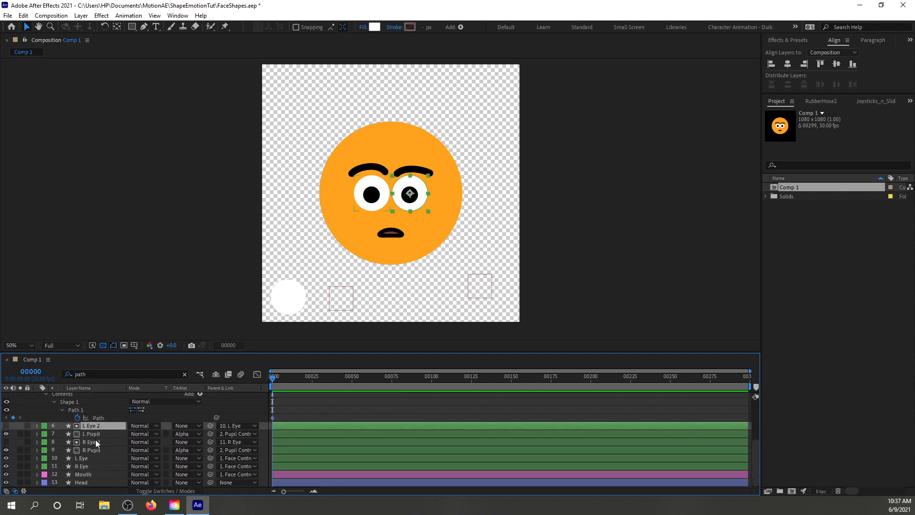
click(95, 435)
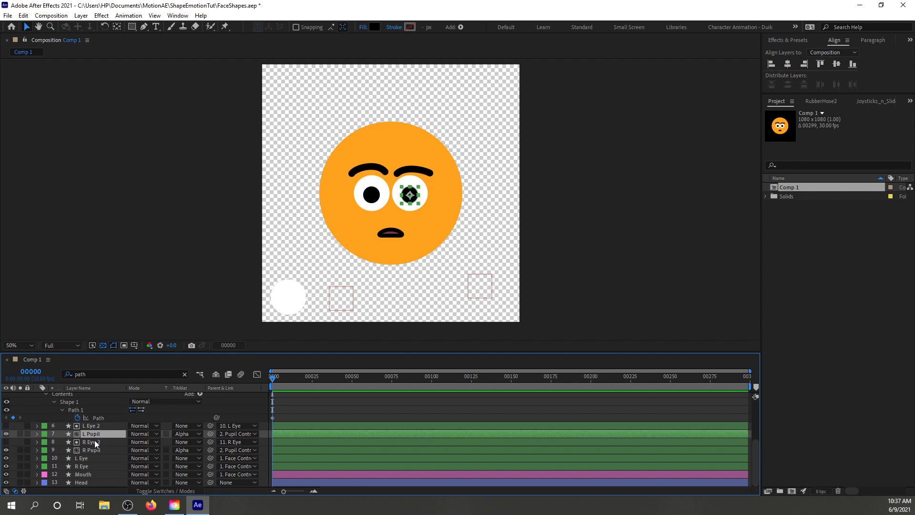
click(98, 459)
click(96, 466)
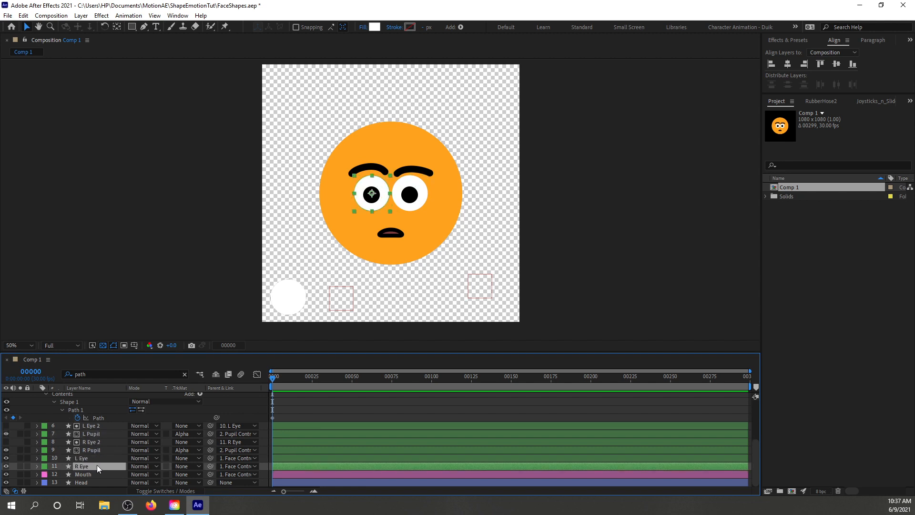
click(95, 458)
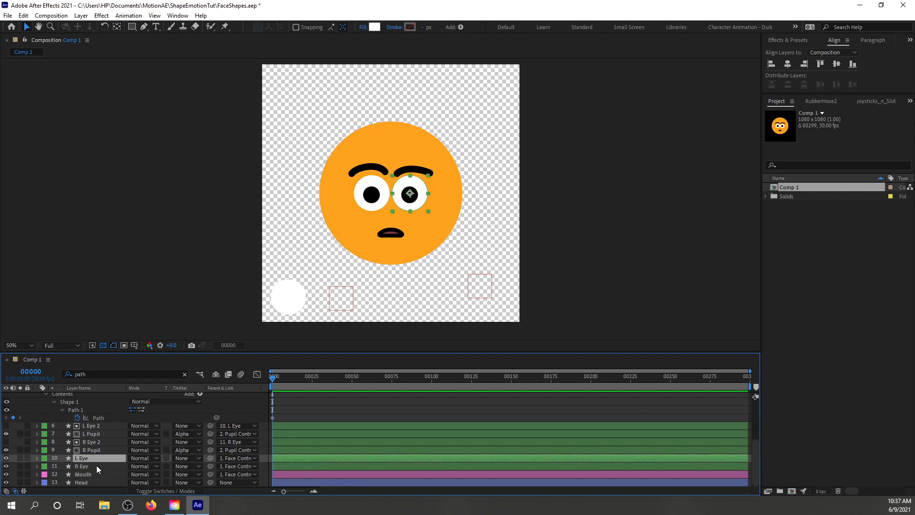
Filter the Mouth layer's properties by "path" and keyframe its Path at frame 0
click(95, 473)
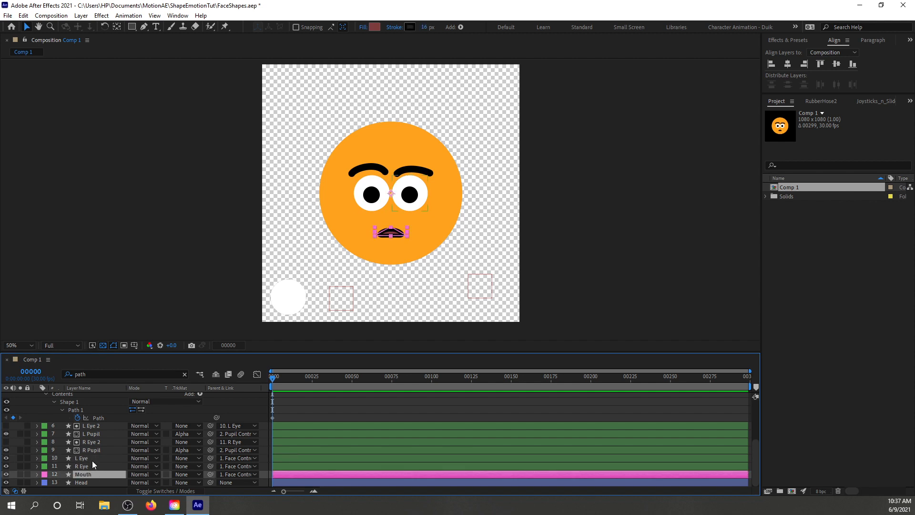
click(98, 370)
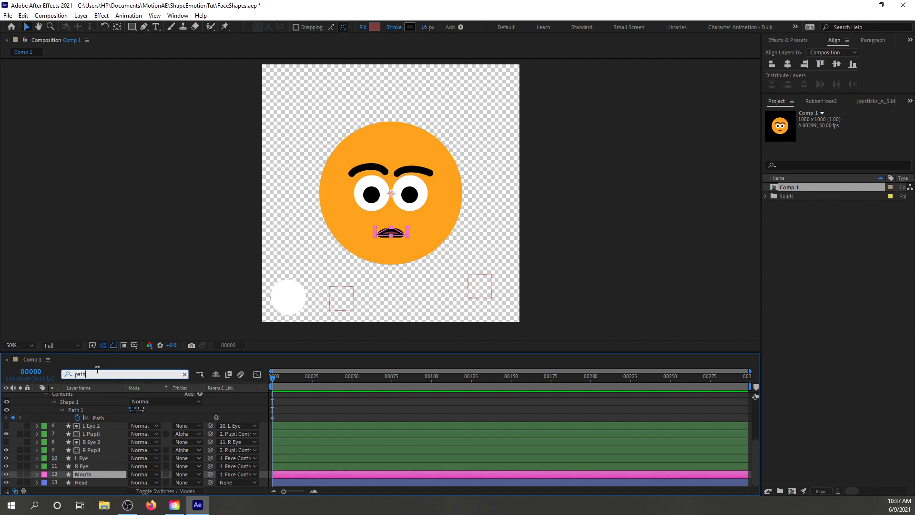
key(Return)
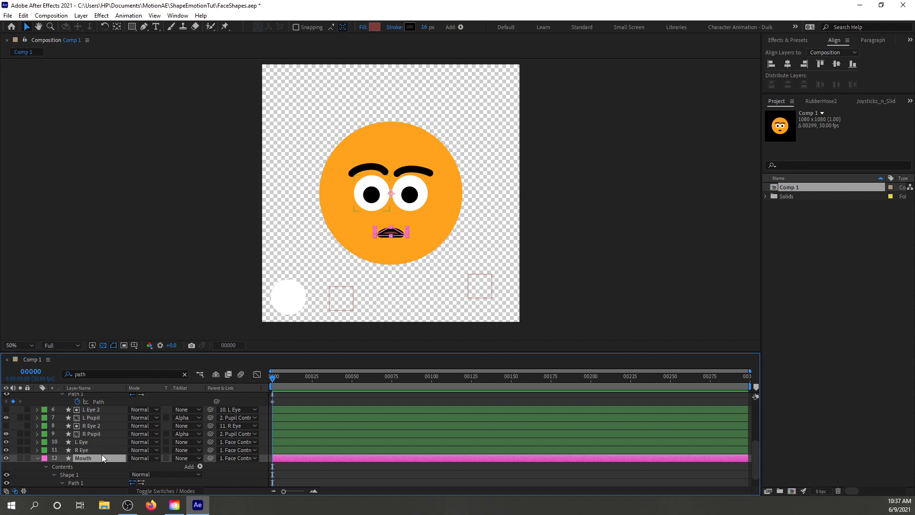
scroll(91, 457, down, 1)
click(76, 474)
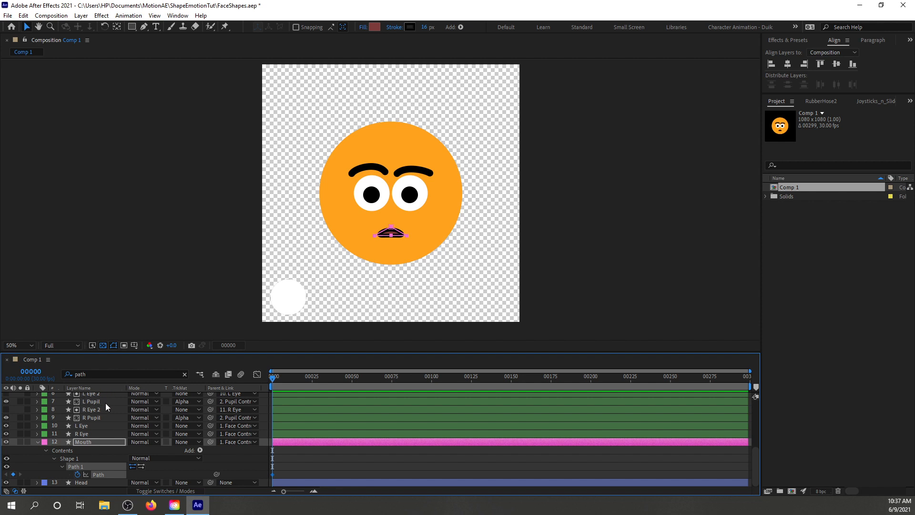
Move the Head layer's anchor point to the bottom edge of the head and keyframe its Position and Rotation at frame 0
click(96, 483)
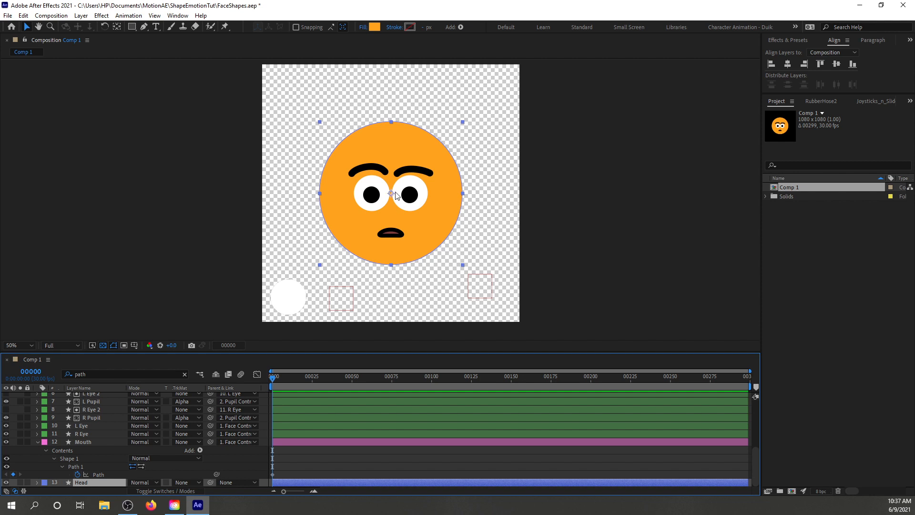
Reveal the keyframed properties of all layers, from Face Controller to Head, and save the project
shift+click(105, 397)
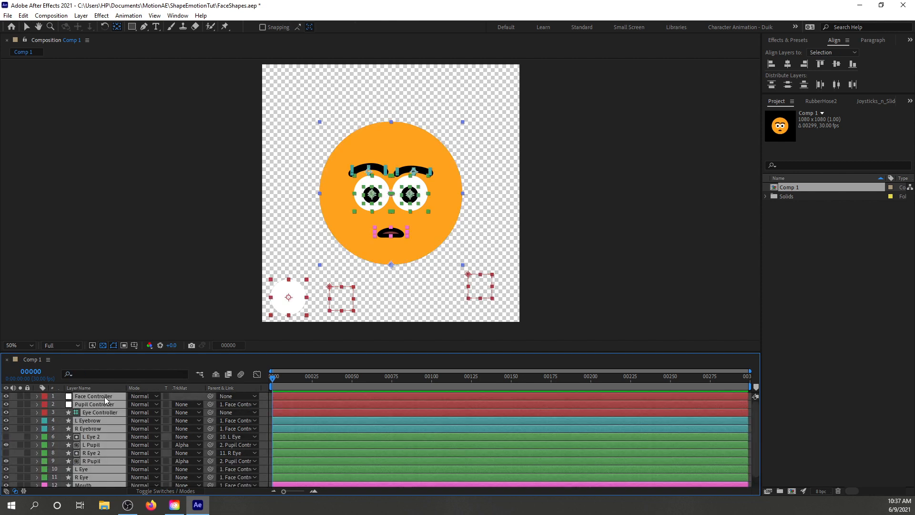
key(u)
scroll(104, 396, down, 3)
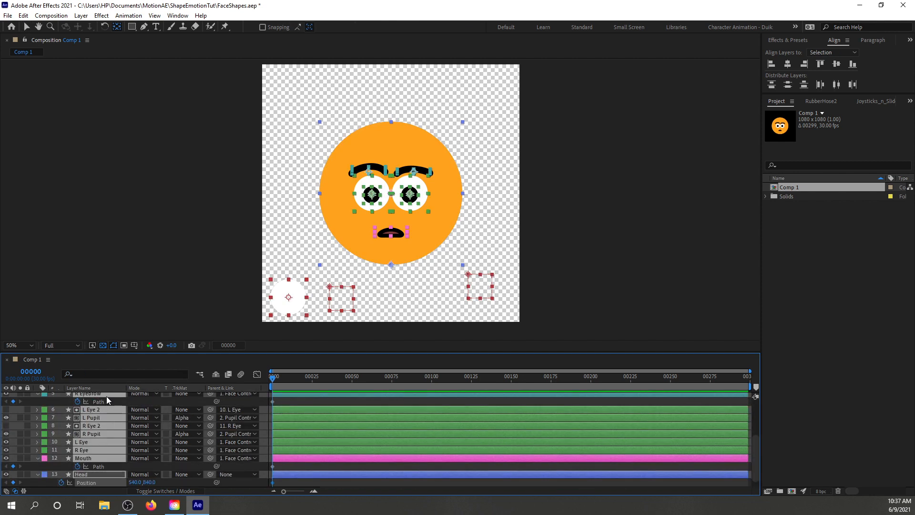
click(333, 468)
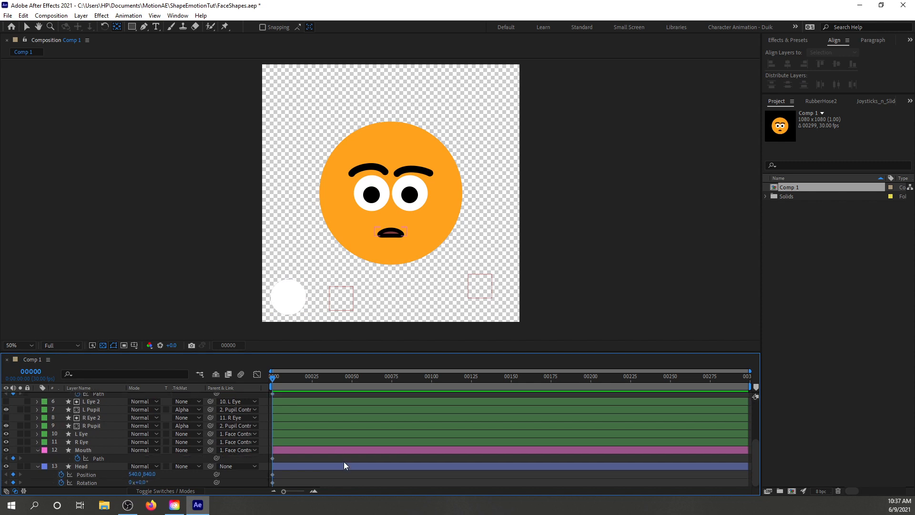
scroll(345, 458, up, 4)
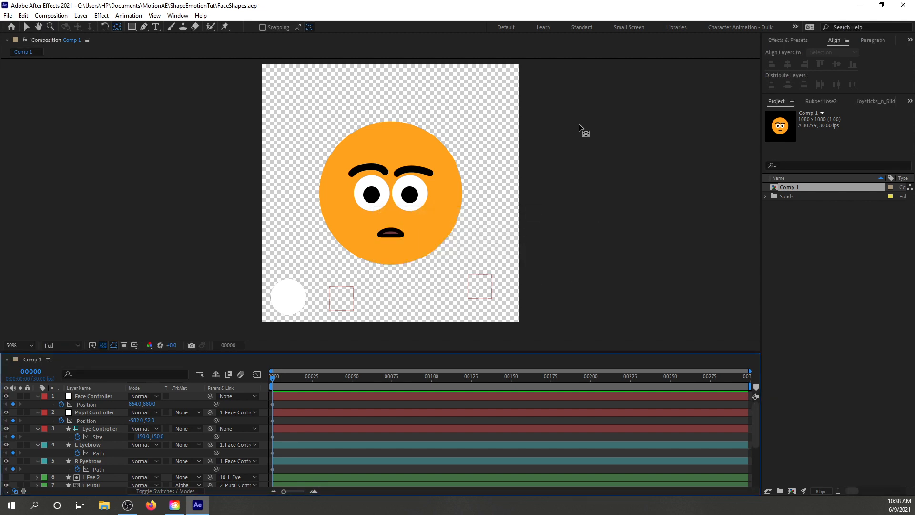
Switch the workspace layout to Default
click(177, 15)
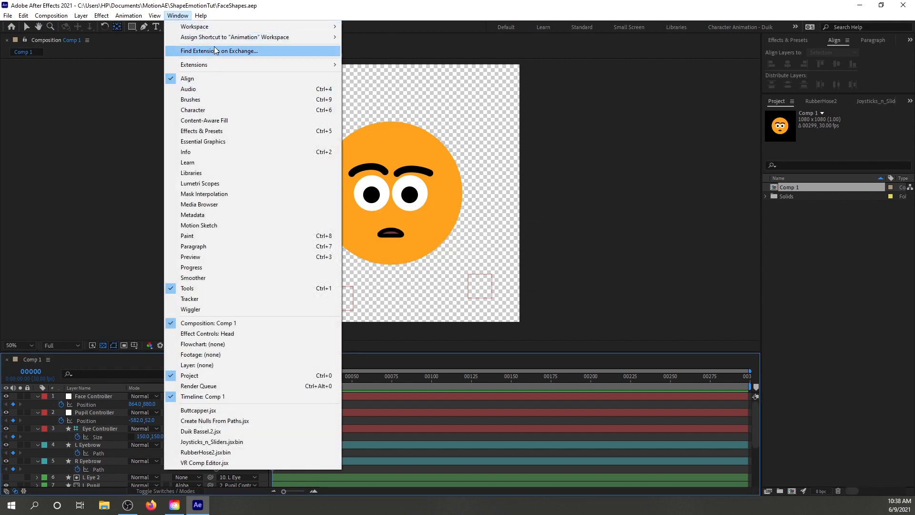
mouse_move(227, 27)
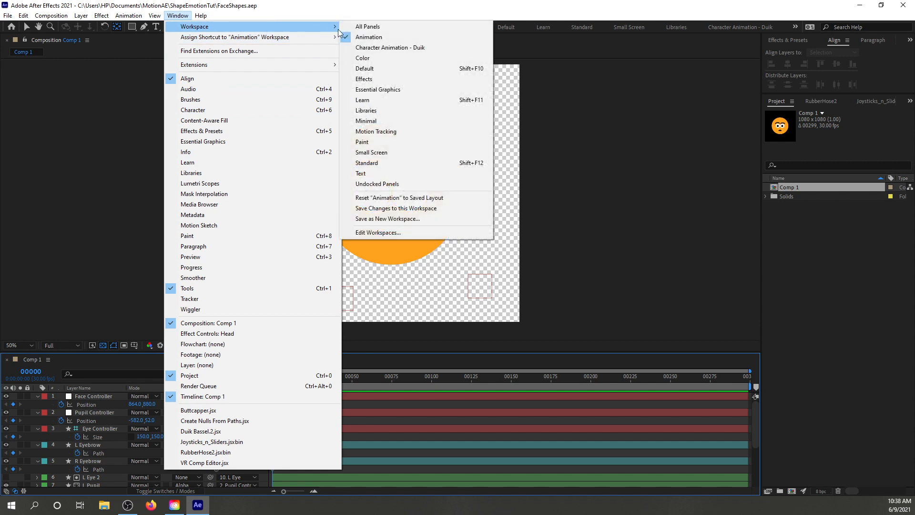
click(389, 70)
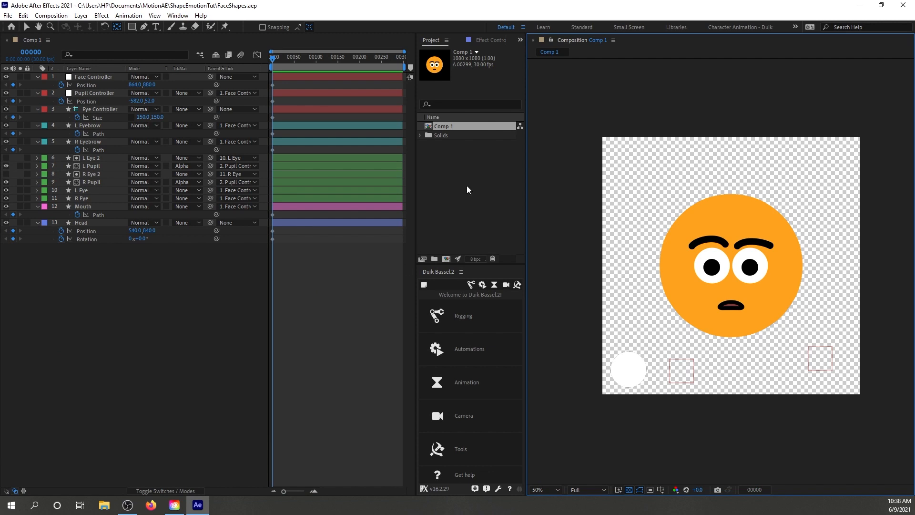
Adjust the panel widths to give the timeline more room, and reposition the composition view so the whole face is visible
drag(526, 174, 559, 179)
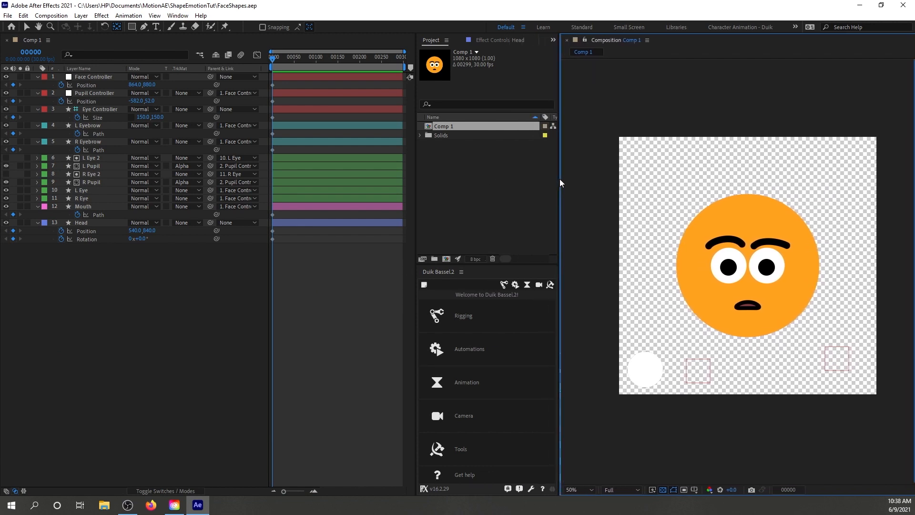
key(h)
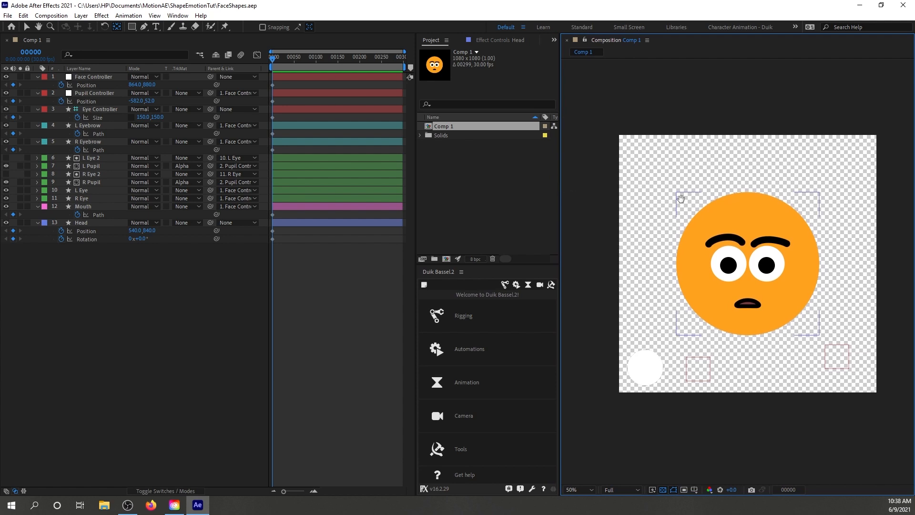
drag(683, 205, 671, 169)
key(v)
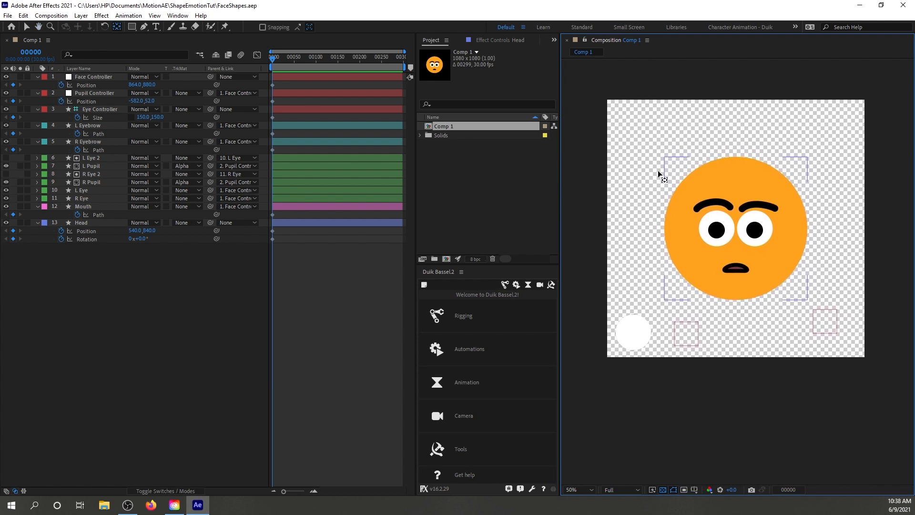
click(404, 198)
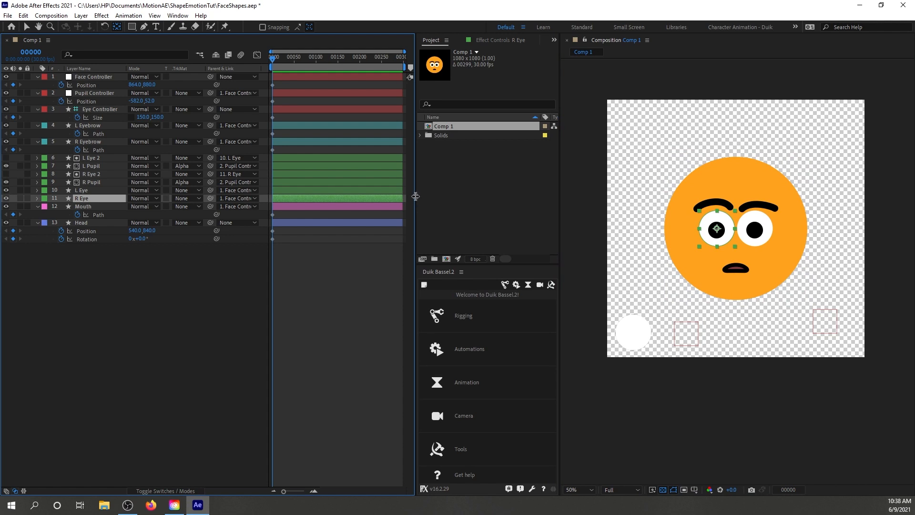
drag(413, 194, 441, 200)
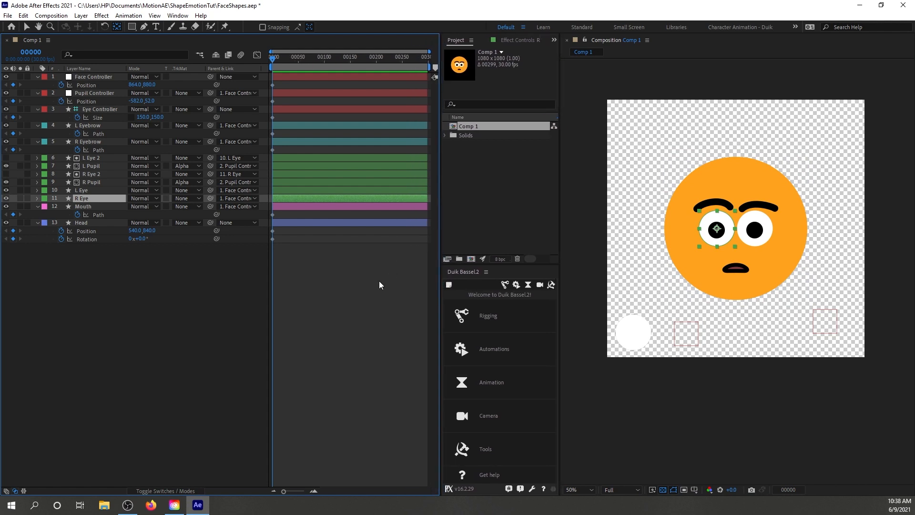
click(209, 289)
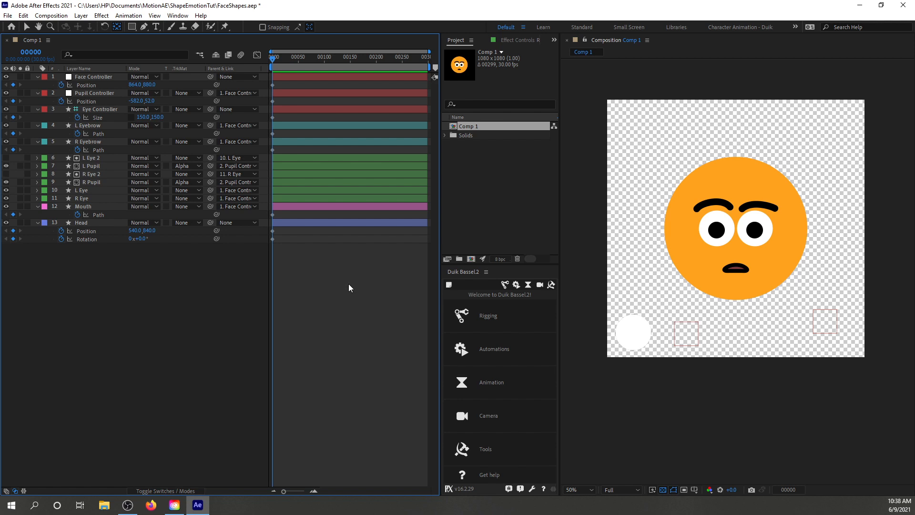
Move the playhead forward to frame 10
key(shift+Page_Down)
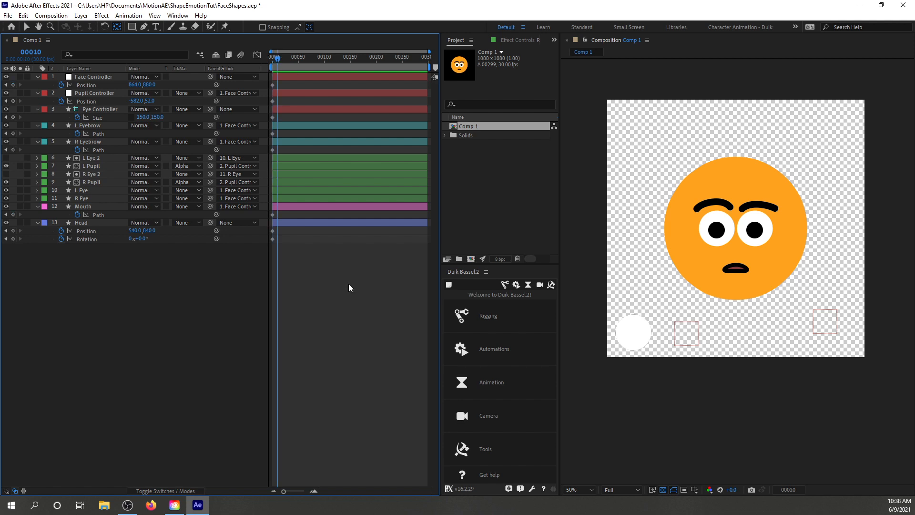
At frame 20, add hold keyframes with unchanged values for every animated property of the controllers, eyebrows, mouth and head
key(shift+Page_Down)
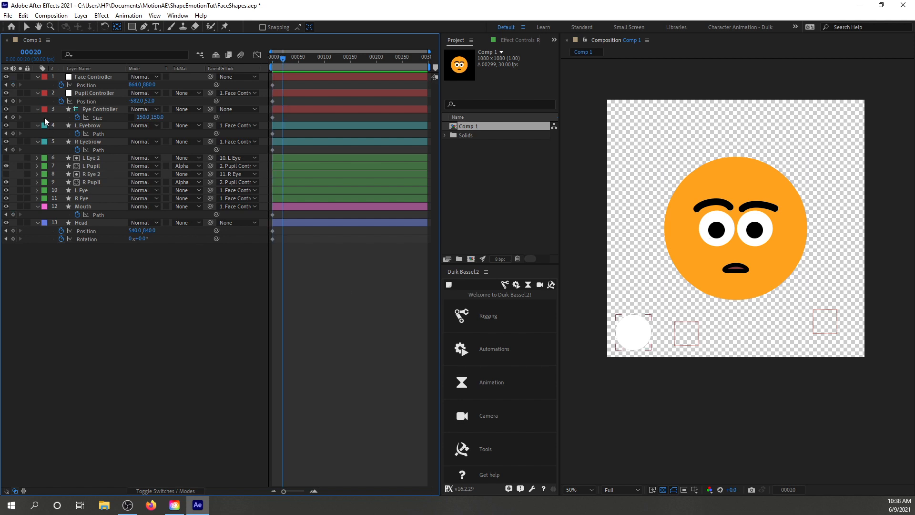
click(13, 85)
click(13, 101)
click(12, 117)
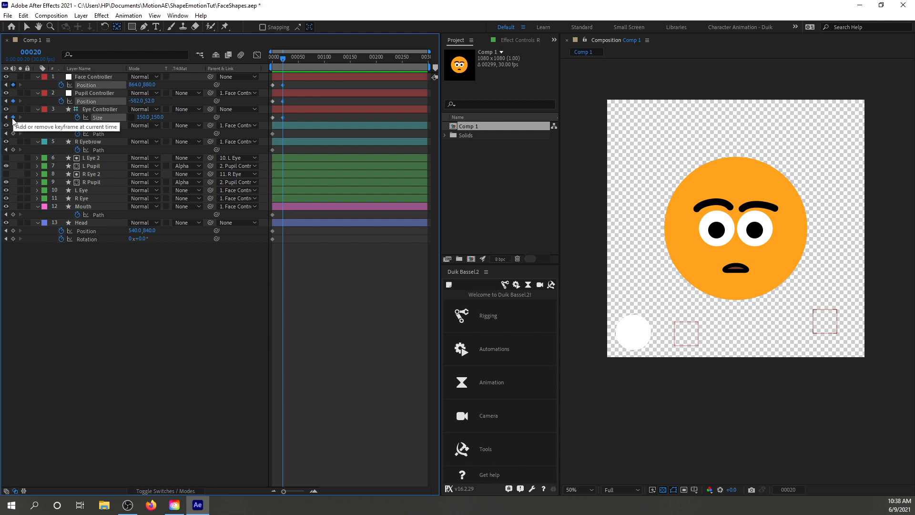
click(12, 134)
click(13, 150)
click(13, 215)
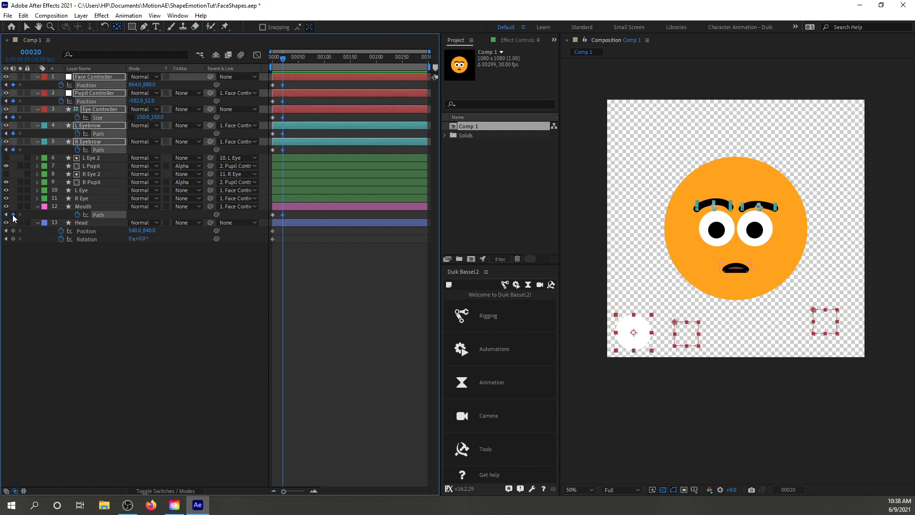
click(13, 231)
click(13, 238)
click(122, 336)
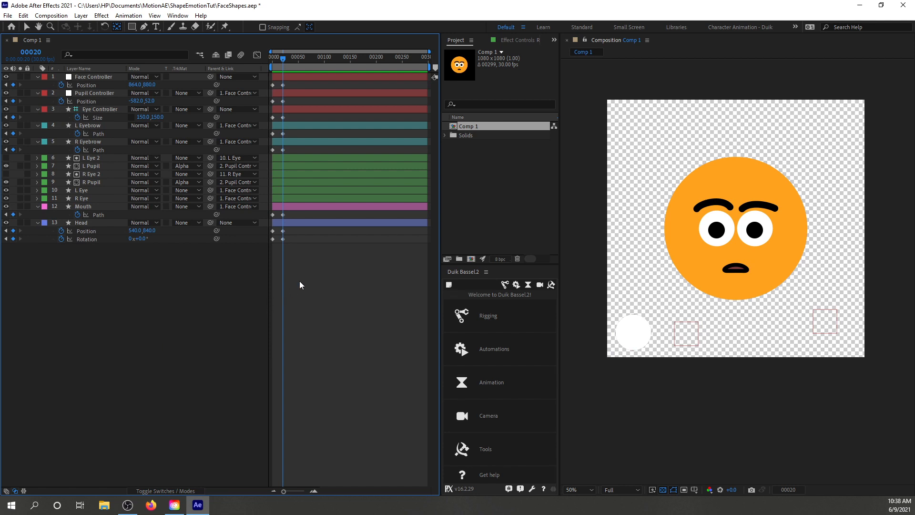
Go to frame 30 and center the Mouth layer's anchor point in its layer content
key(shift+Page_Down)
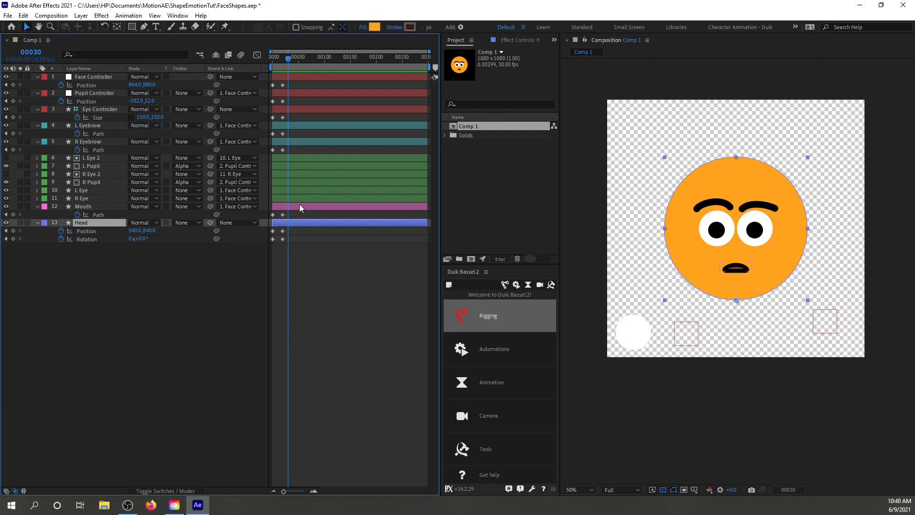
click(301, 206)
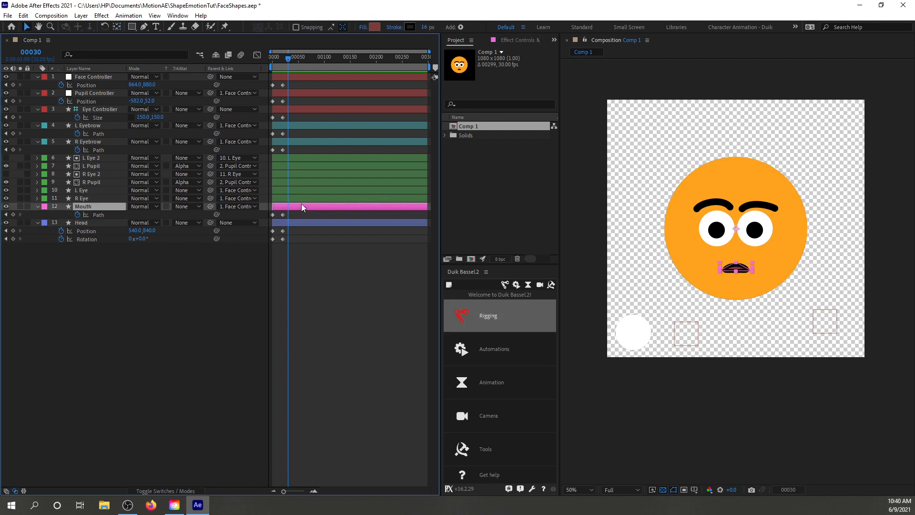
right_click(742, 270)
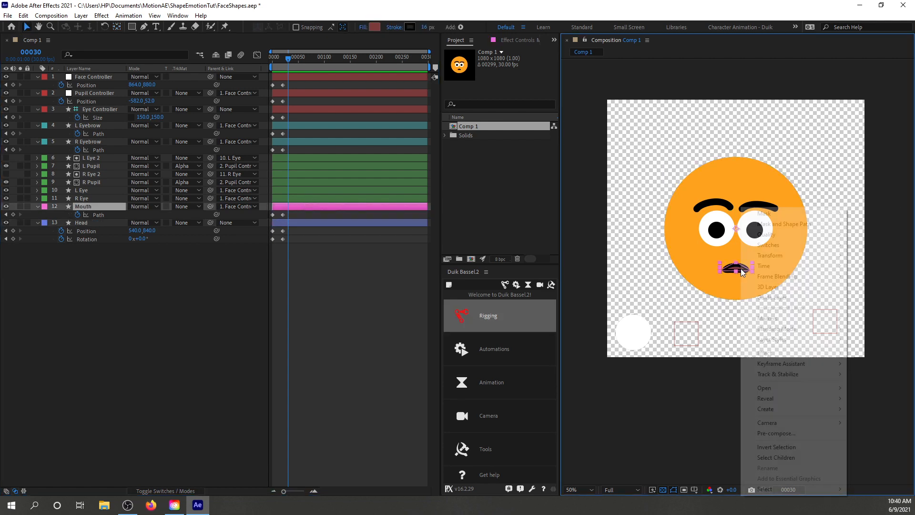
mouse_move(780, 257)
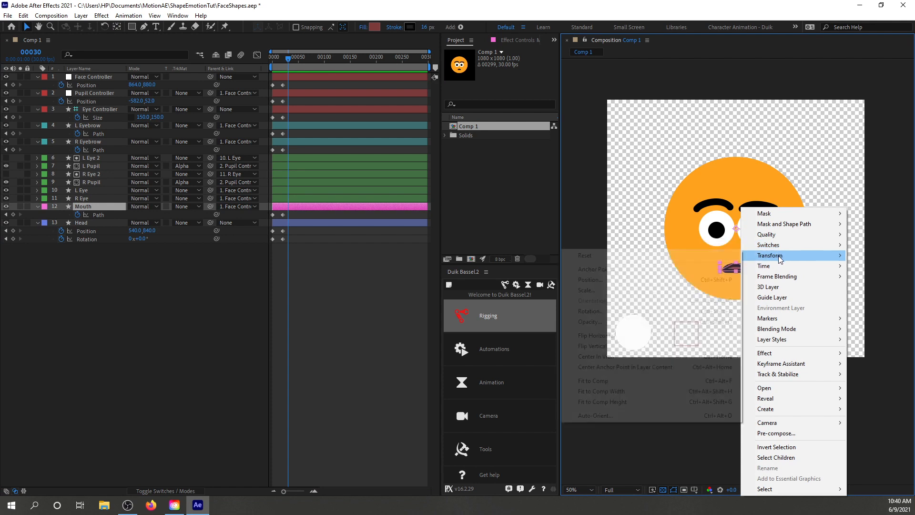
click(672, 367)
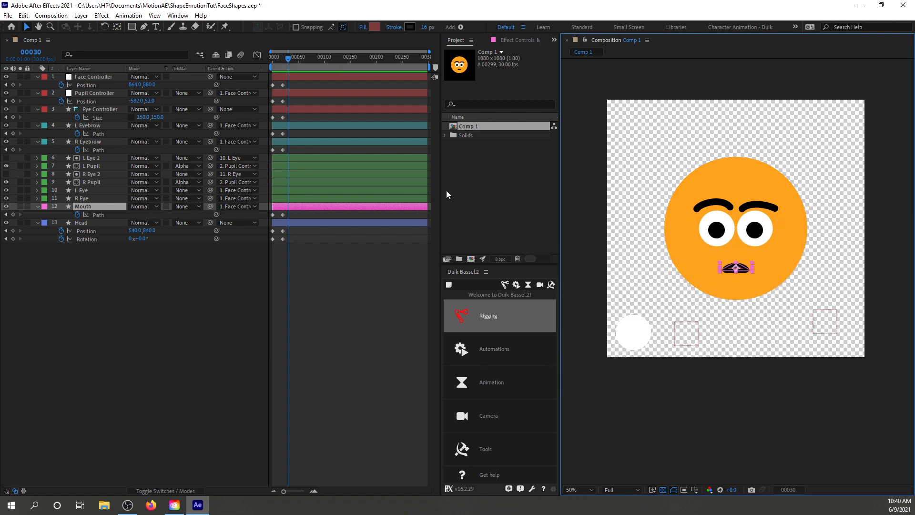
Check the anchor points of the eye, eyebrow and controller layers one after another
click(312, 198)
click(313, 189)
click(311, 174)
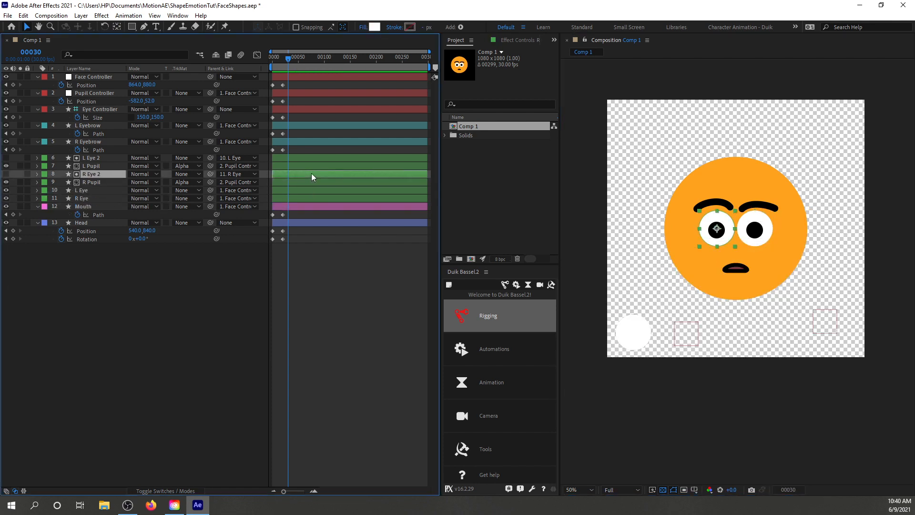
click(313, 157)
click(318, 143)
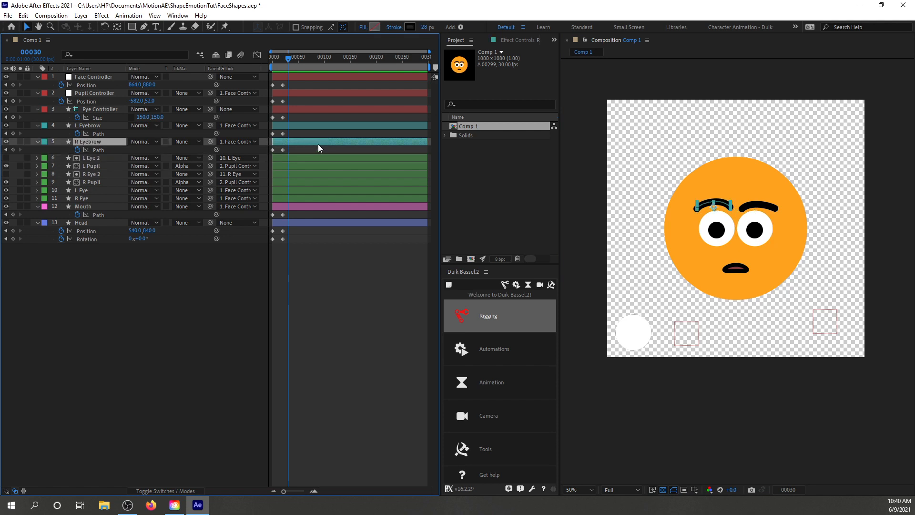
click(322, 125)
click(318, 109)
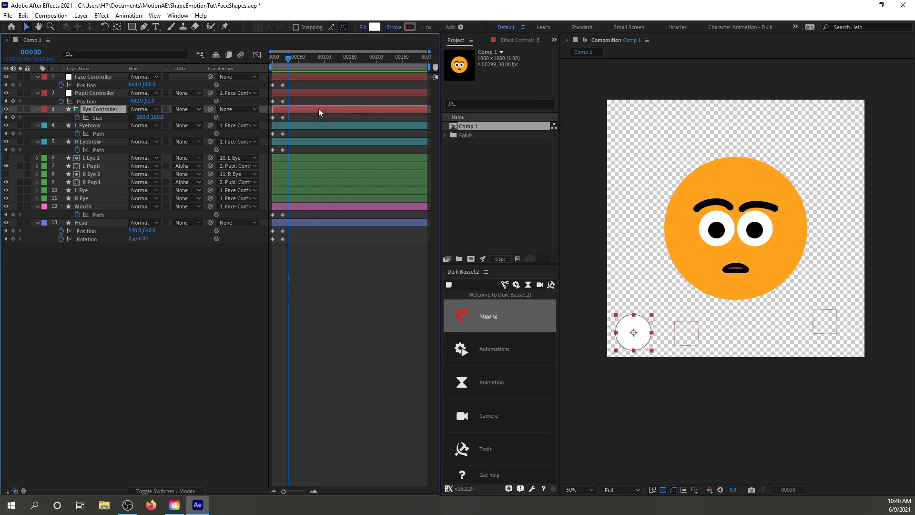
click(314, 93)
At frame 30, pull the Mouth path's lowest point straight down to the chin, forming a tall open mouth
click(737, 270)
scroll(737, 270, up, 4)
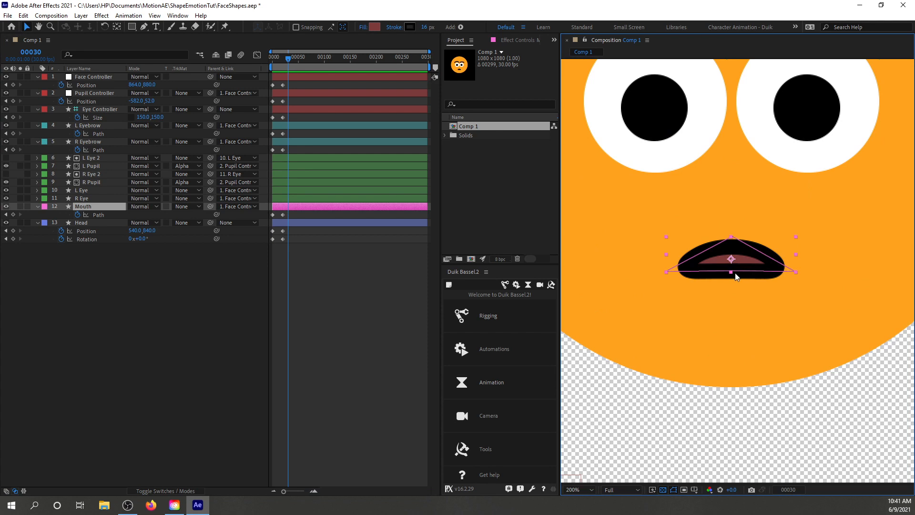
key(g)
key(F2)
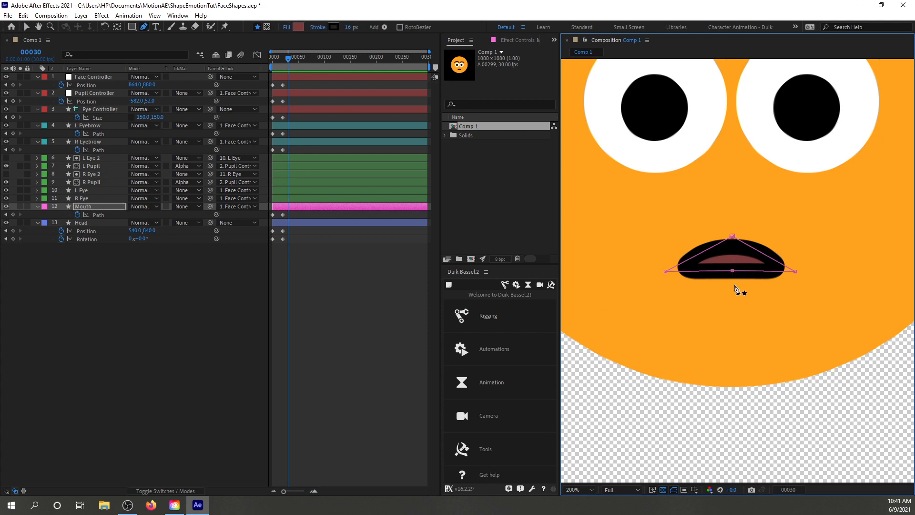
drag(732, 270, 734, 418)
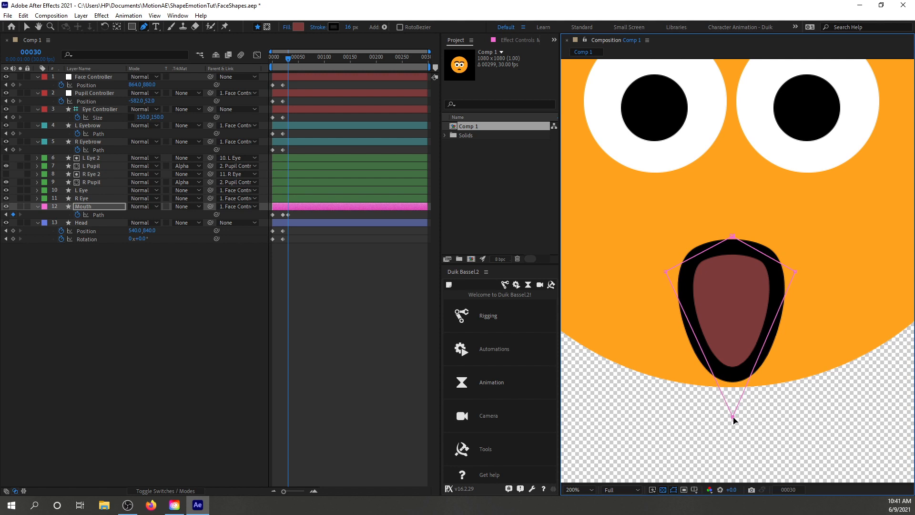
key(comma)
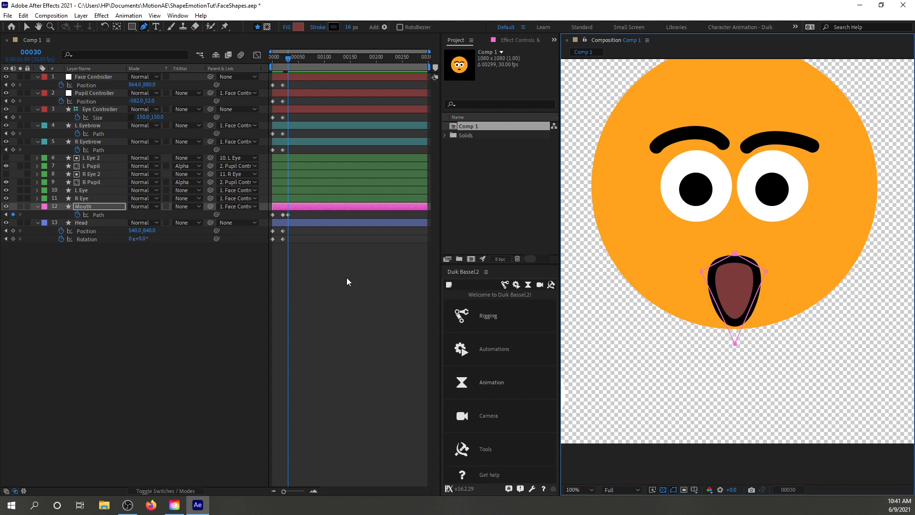
At frame 30, raise both ends of the R Eyebrow path and adjust its handles into a higher, rounder arch
click(314, 142)
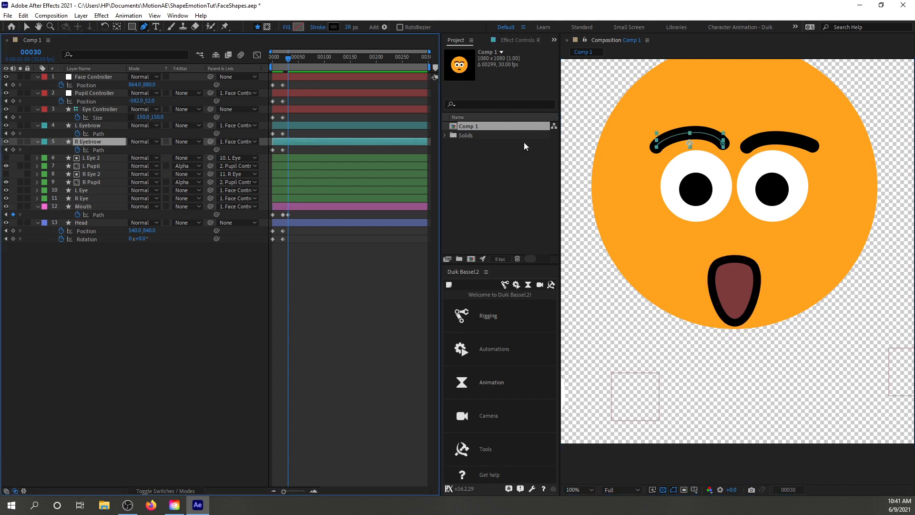
click(723, 144)
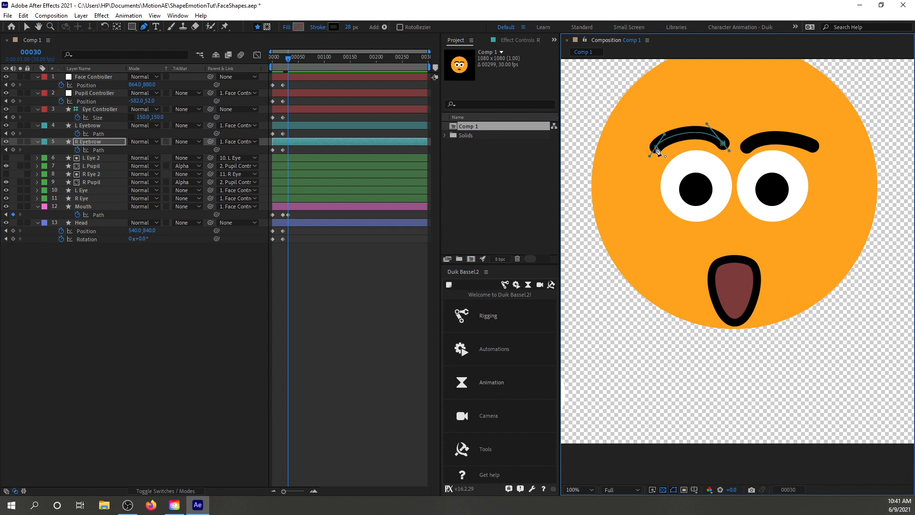
drag(723, 144, 726, 123)
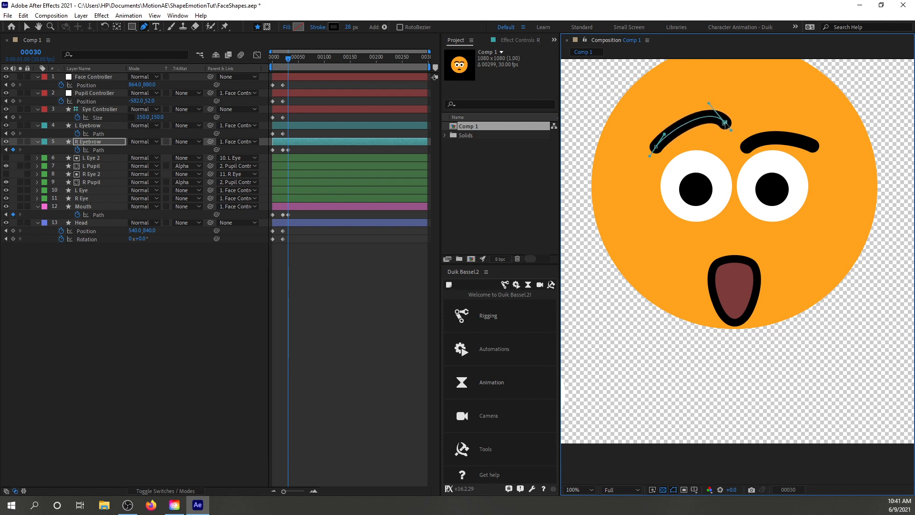
click(657, 148)
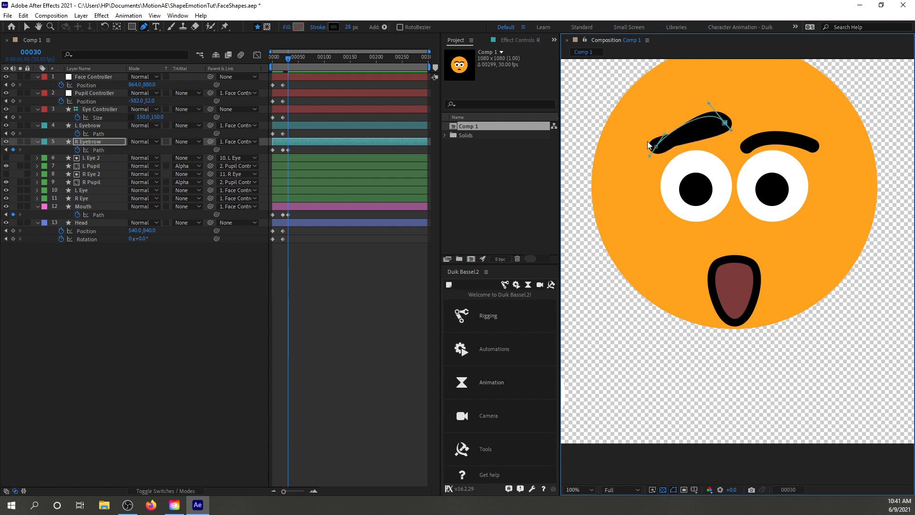
key(ctrl+z)
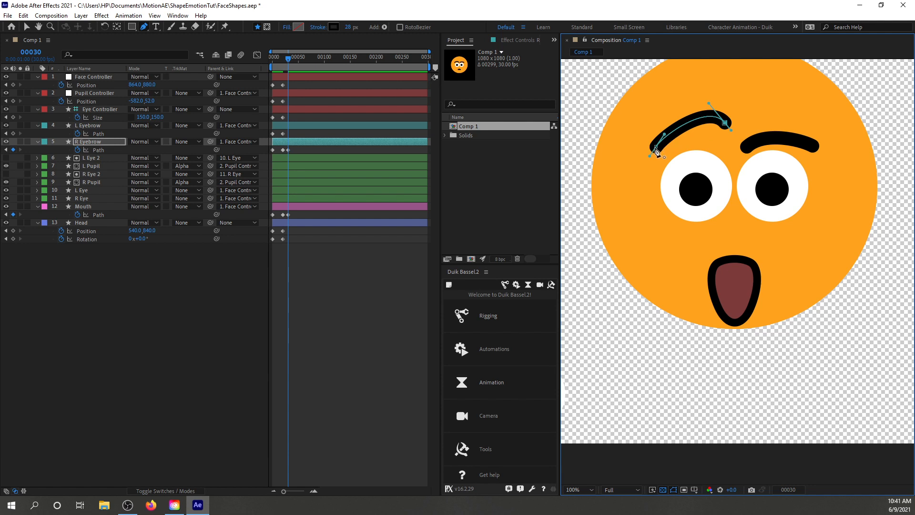
key(v)
drag(656, 149, 707, 94)
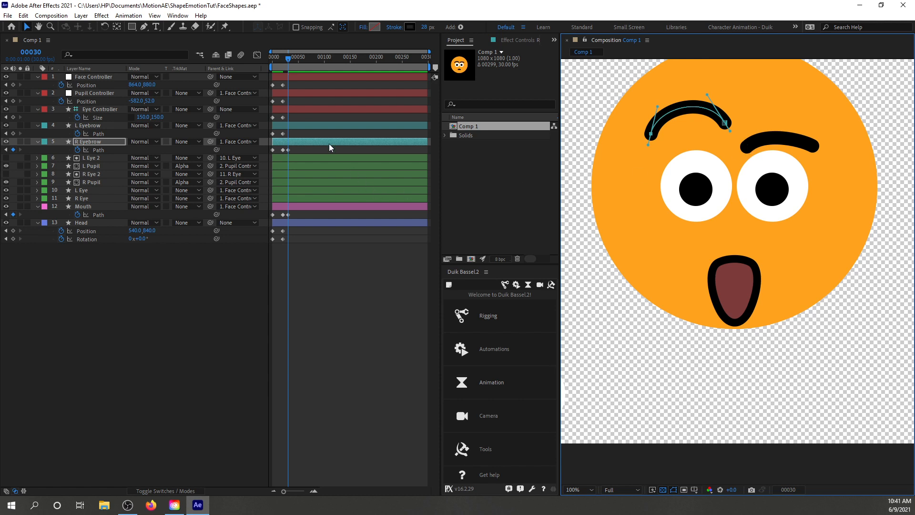
At frame 30, raise both ends of the L Eyebrow path and bend its handles into an arch matching the other eyebrow
click(319, 126)
click(749, 150)
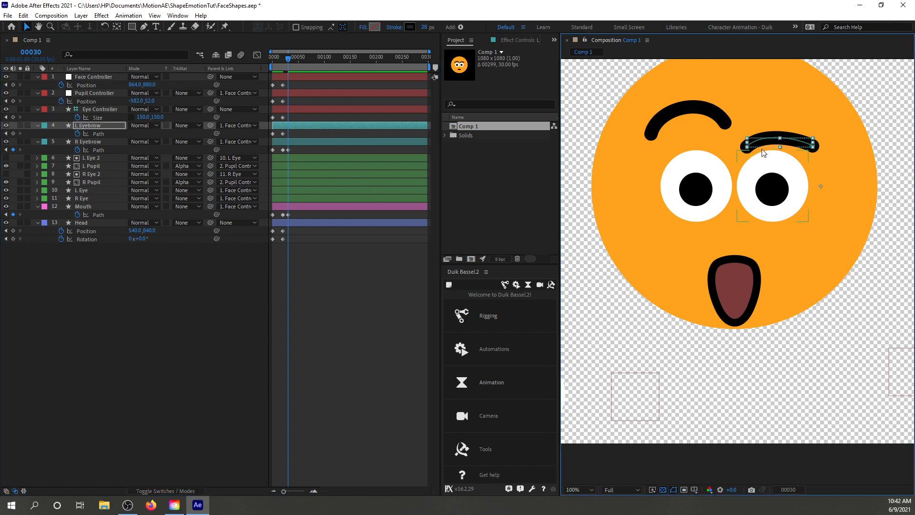
key(g)
click(747, 146)
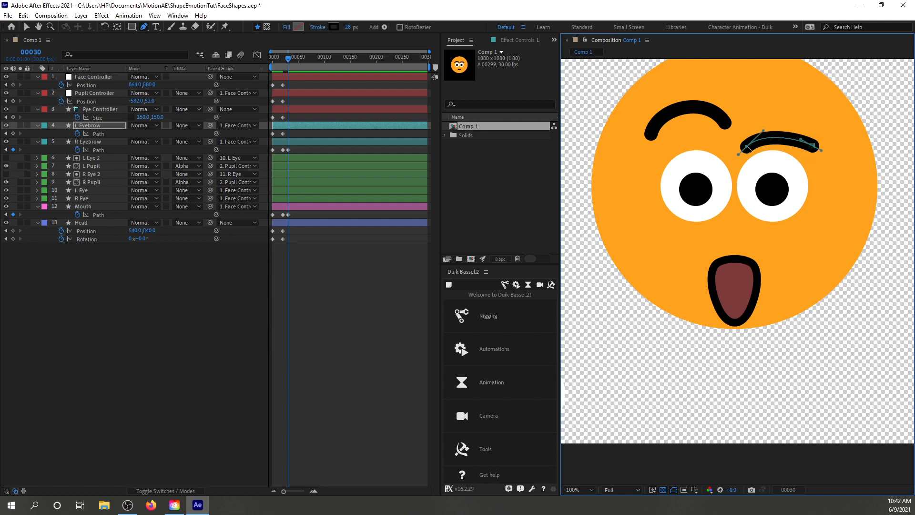
drag(747, 147, 747, 127)
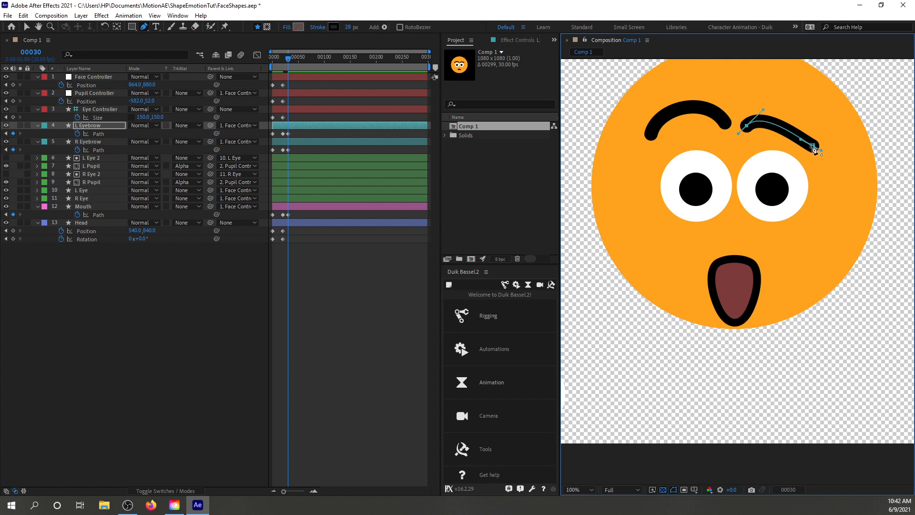
key(v)
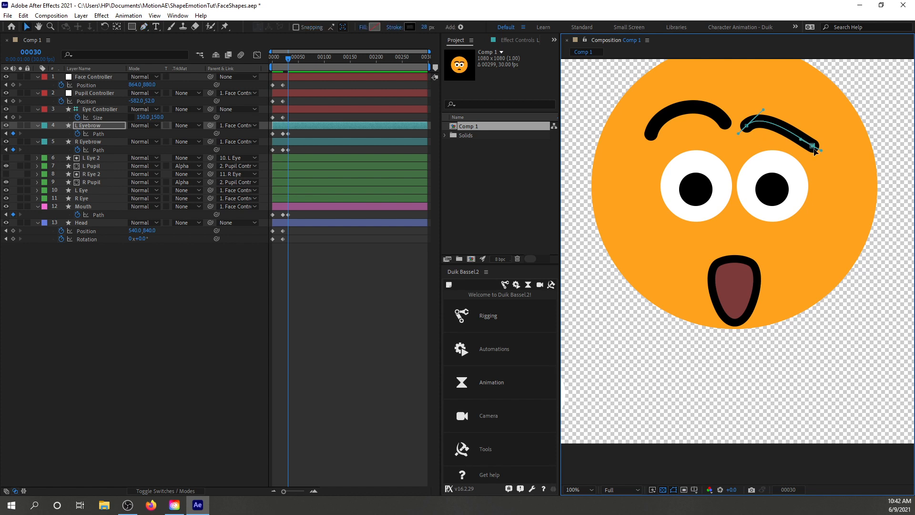
drag(814, 148, 794, 101)
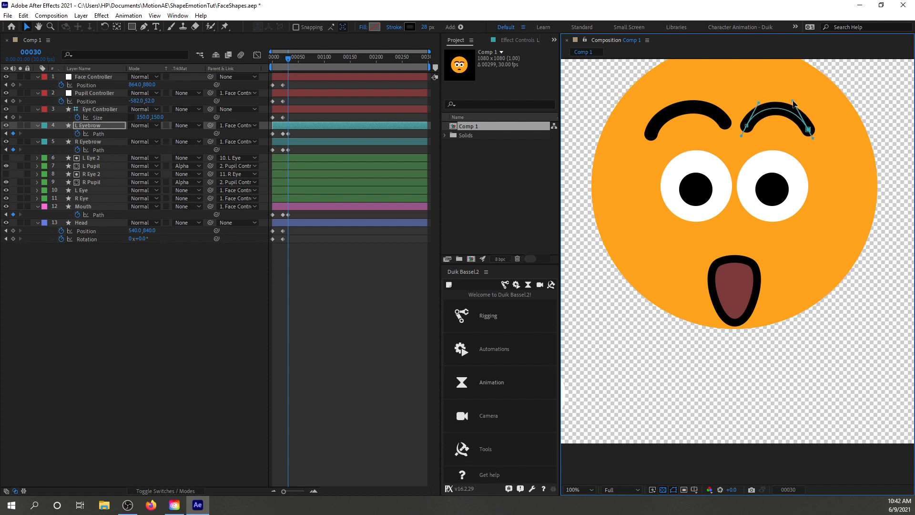
drag(809, 132, 814, 136)
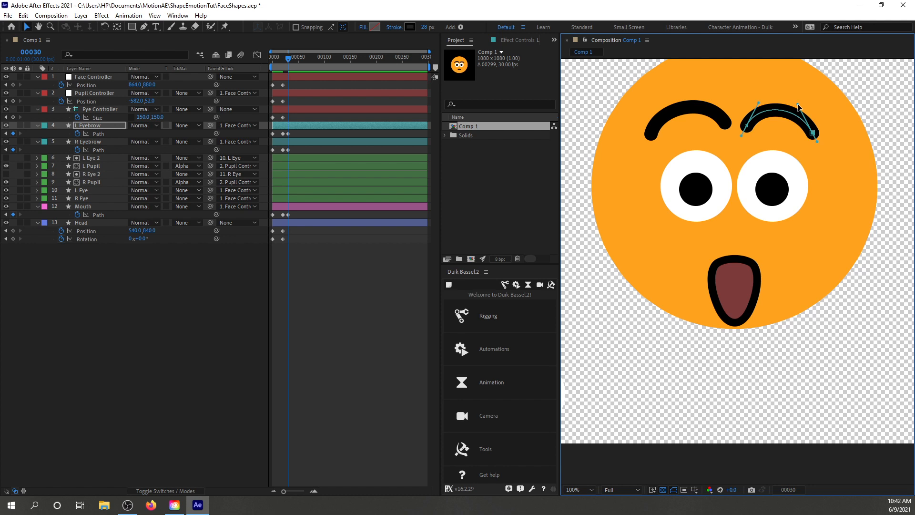
drag(797, 104, 760, 99)
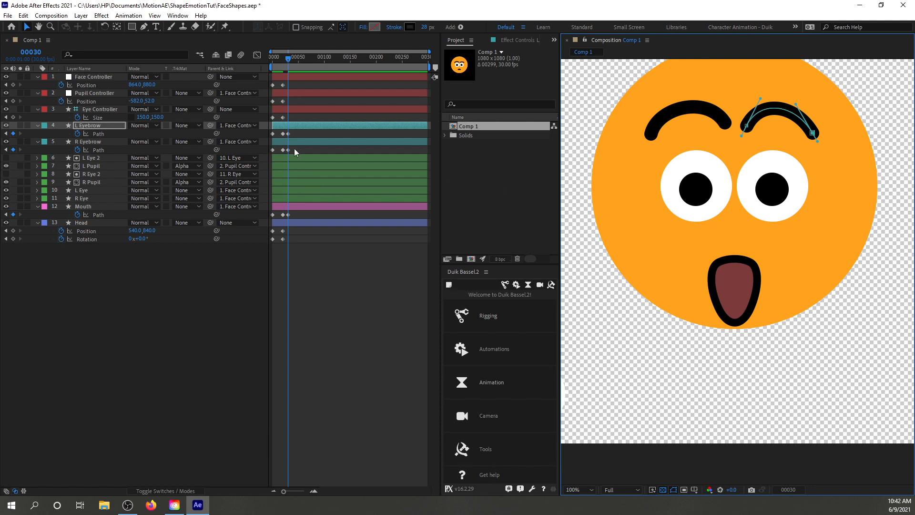
Stretch the eyes vertically at frame 30 by setting the Eye Controller's size to 150 by 200
click(304, 110)
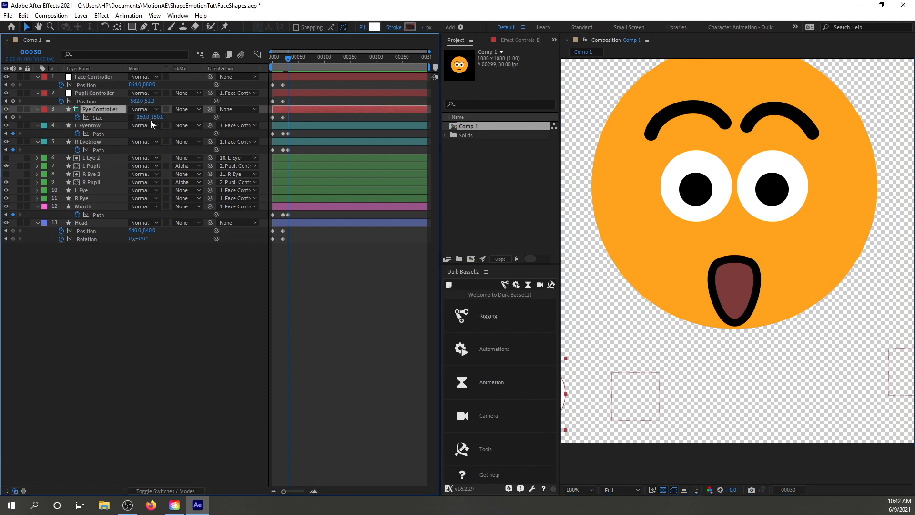
drag(156, 117, 176, 117)
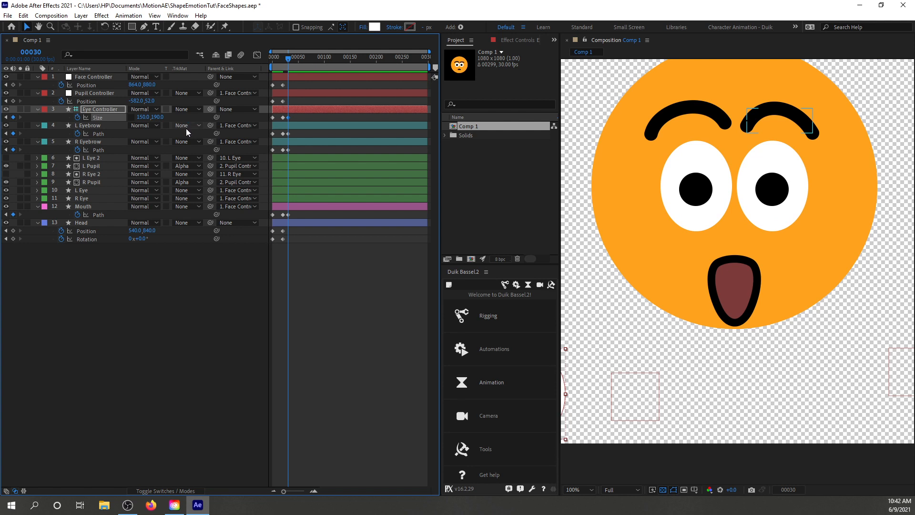
drag(158, 117, 160, 117)
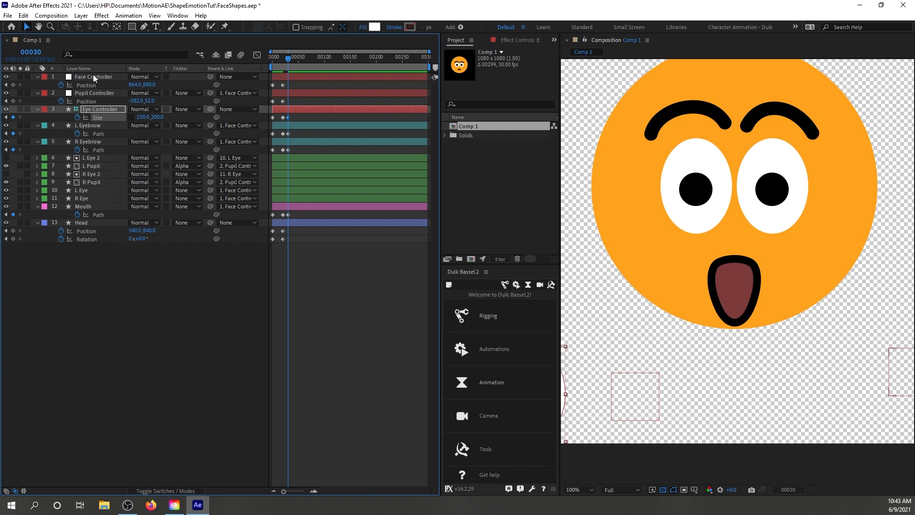
Keyframe the Face Controller, Pupil Controller and Head positions and the Head rotation at frame 30, and preview the animation from frame 0
click(86, 101)
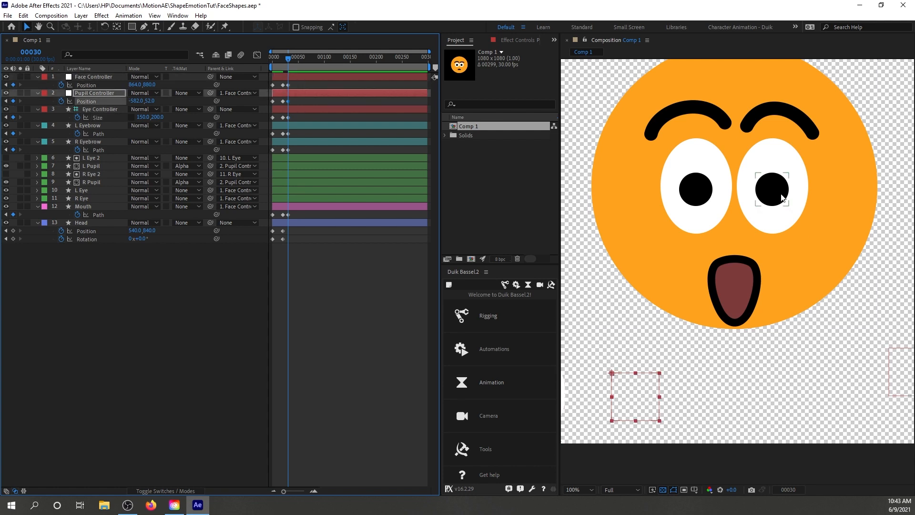
click(14, 231)
click(14, 239)
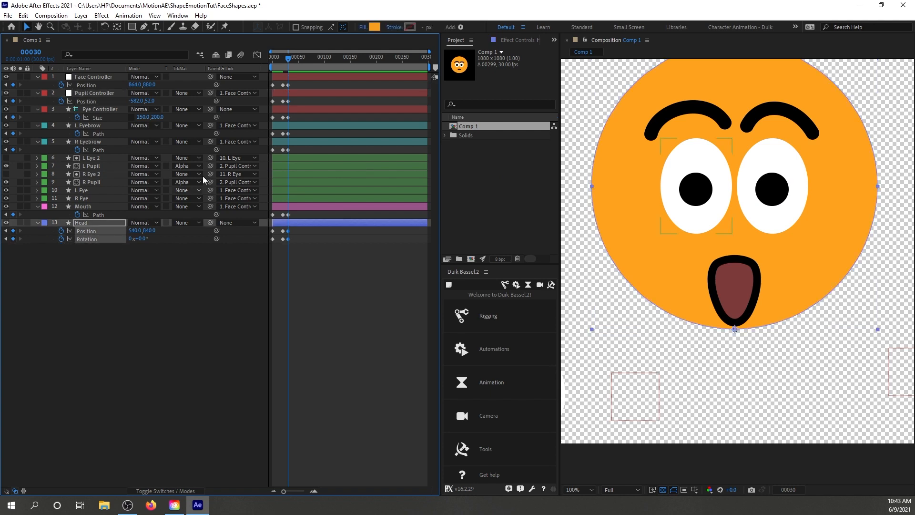
drag(272, 59, 267, 74)
key(space)
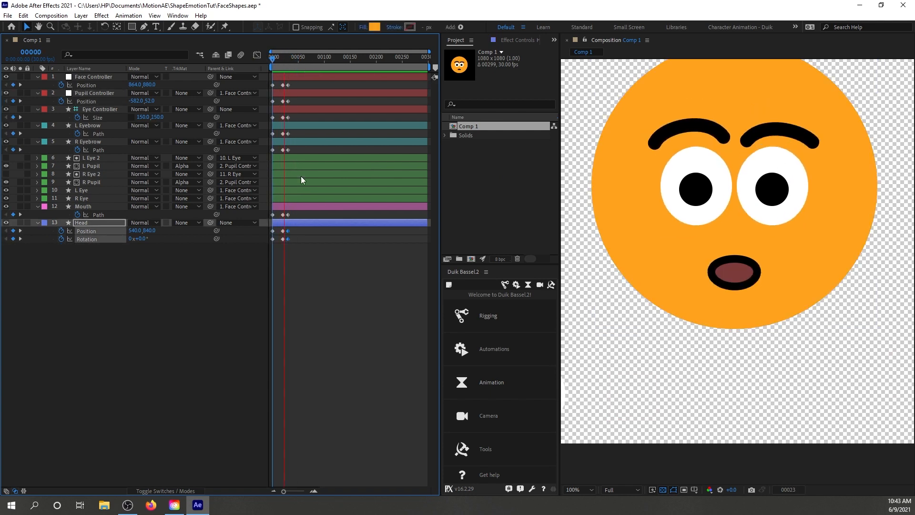
Examine the face's transition from frame 20 towards the surprised pose at frame 30, frame by frame
click(288, 57)
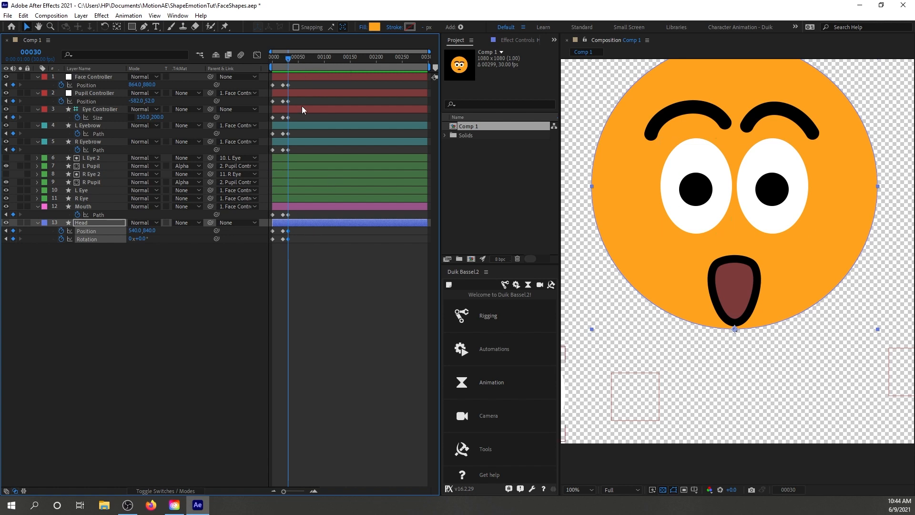
mouse_move(286, 57)
mouse_down()
mouse_move(275, 58)
mouse_move(283, 58)
mouse_up()
key(equal)
key(equal)
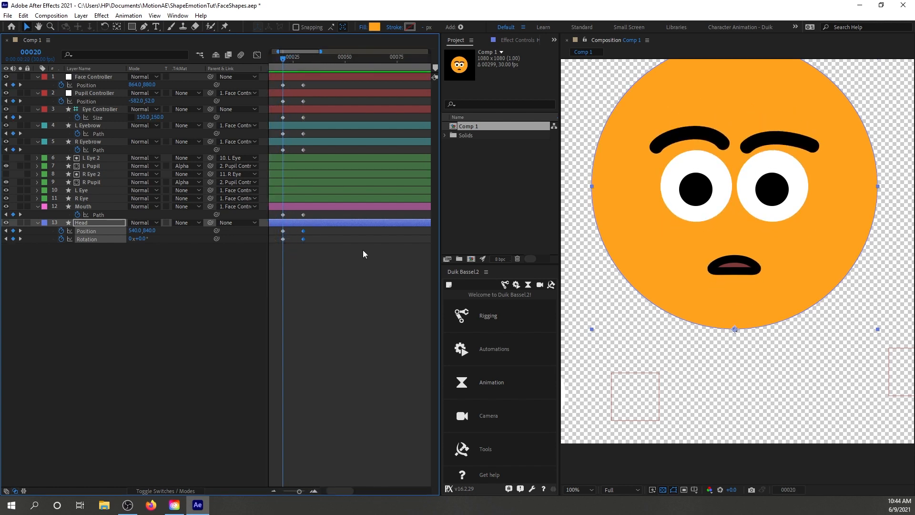
key(Page_Down)
key(Page_Down)
key(Page_Down)
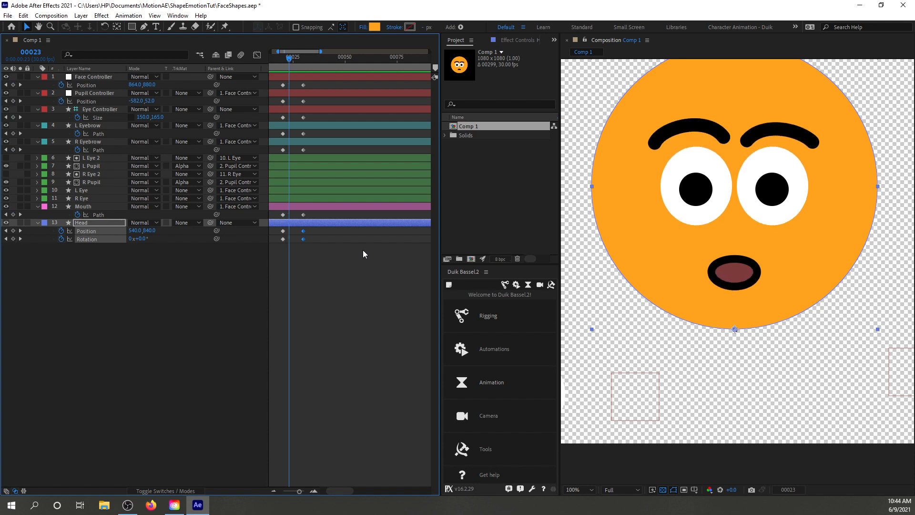
key(Page_Up)
key(Page_Up)
key(Page_Up)
key(Page_Up)
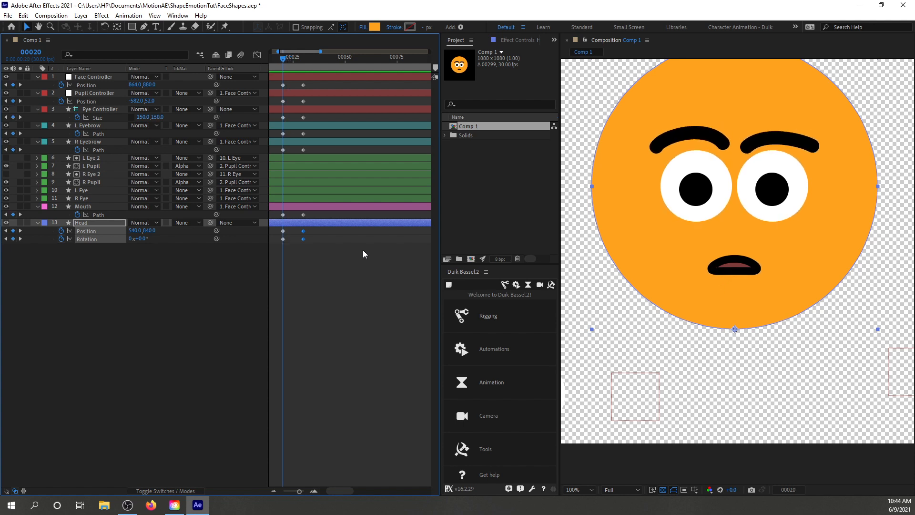
Add keyframes at frame 16 for Head rotation and position, Mouth and eyebrow paths, Eye Controller size, and Pupil and Face Controller positions
key(Page_Up)
key(Page_Up)
key(Page_Up)
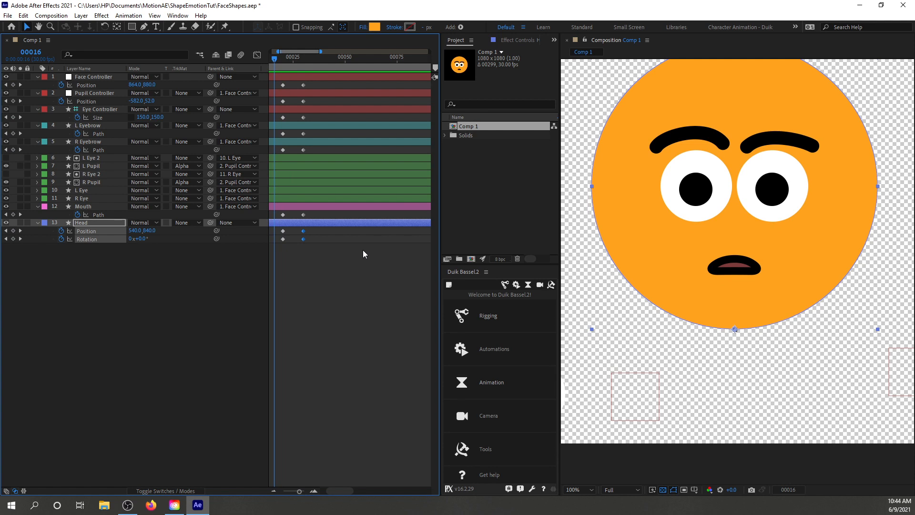
click(13, 238)
click(13, 231)
click(13, 214)
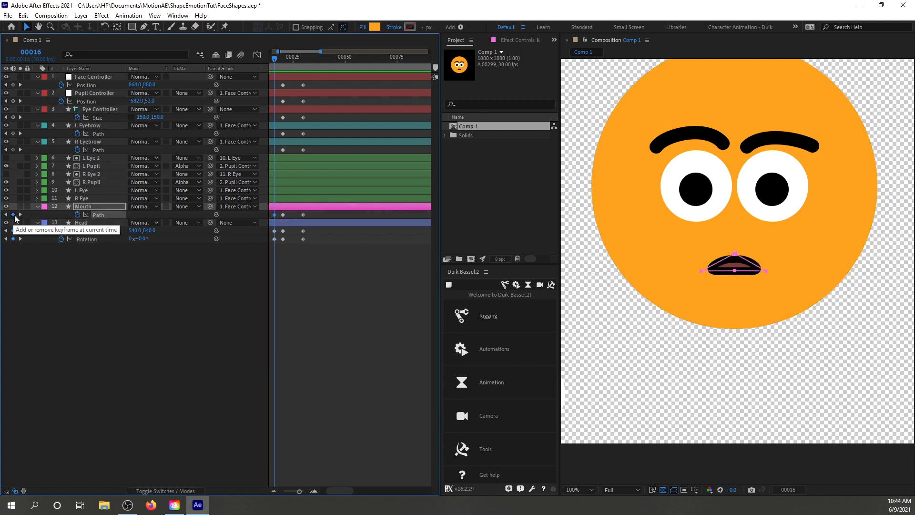
click(13, 149)
click(13, 134)
click(12, 117)
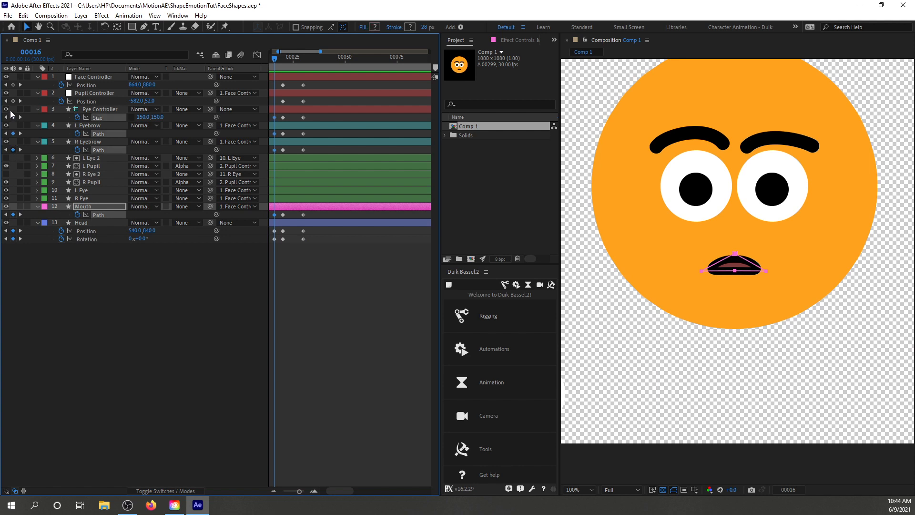
click(13, 101)
click(13, 85)
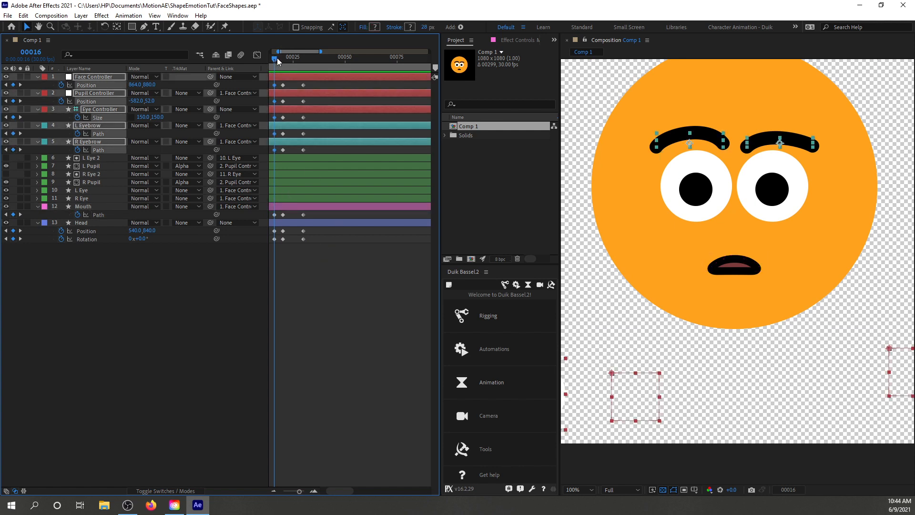
Squash the eyes at frame 20 by setting the Eye Controller's size to 150 by 110
drag(275, 59, 283, 59)
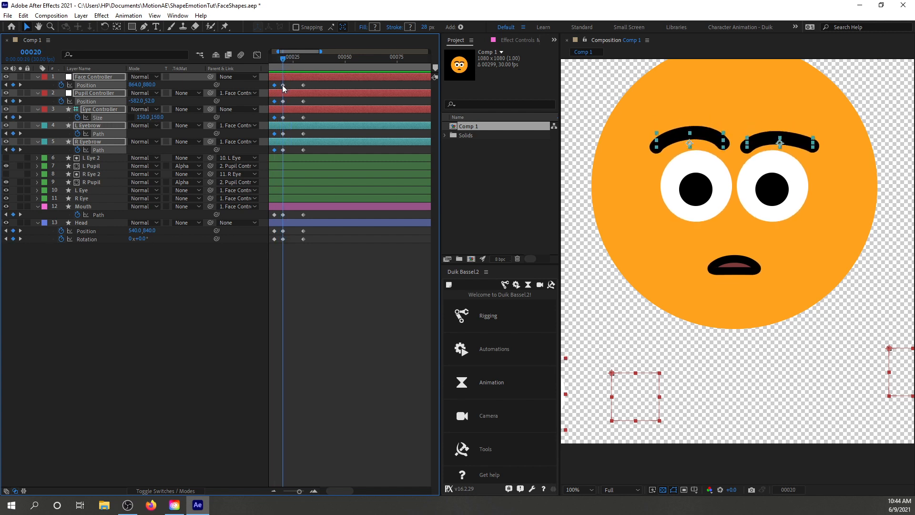
click(283, 86)
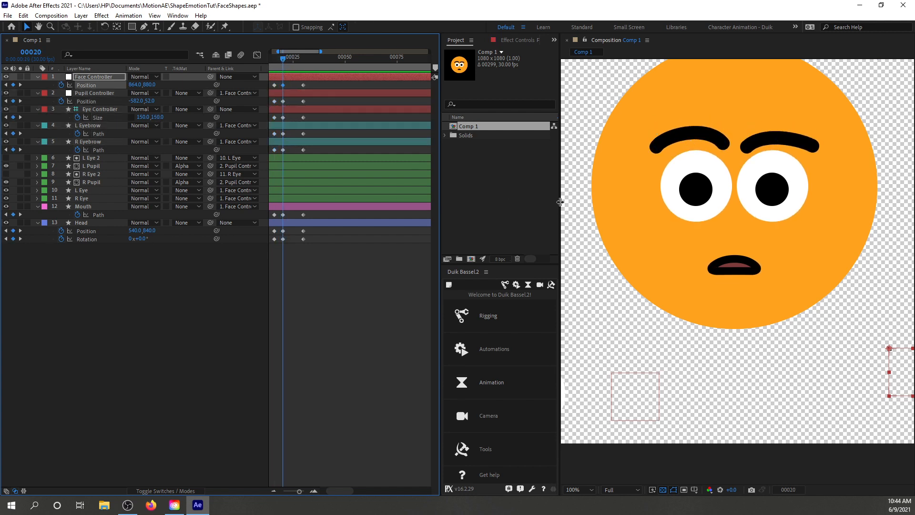
key(comma)
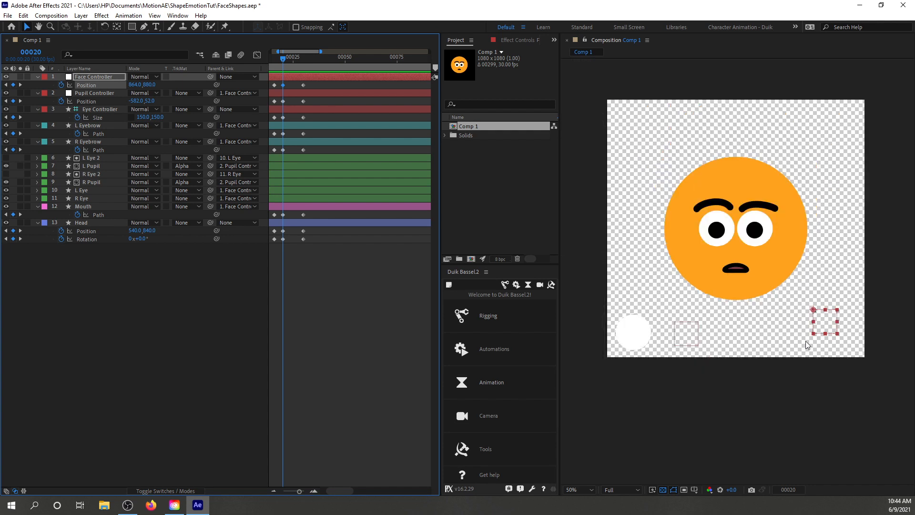
click(282, 115)
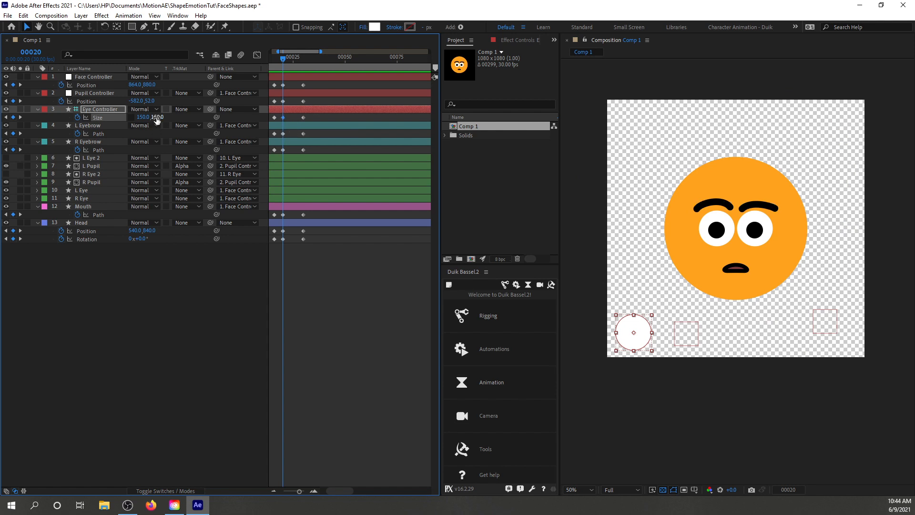
drag(156, 117, 138, 117)
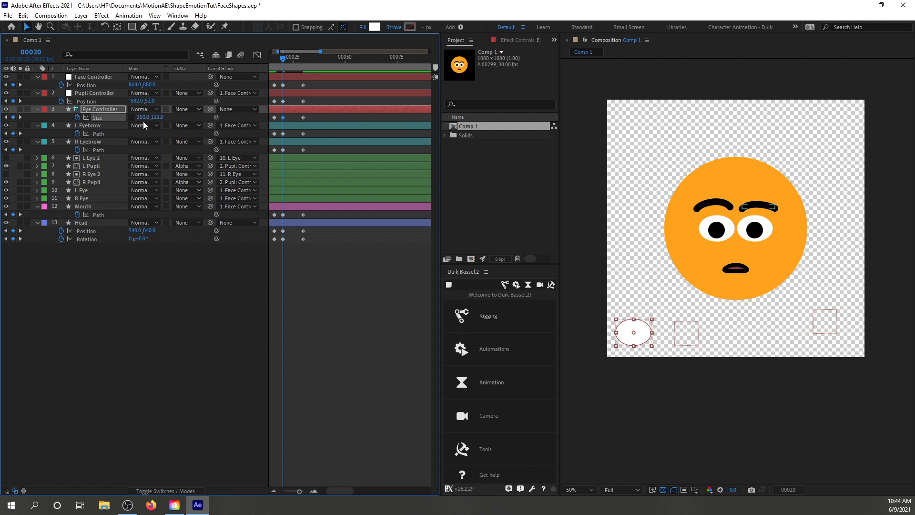
click(154, 117)
text(110)
key(Return)
click(143, 117)
click(252, 321)
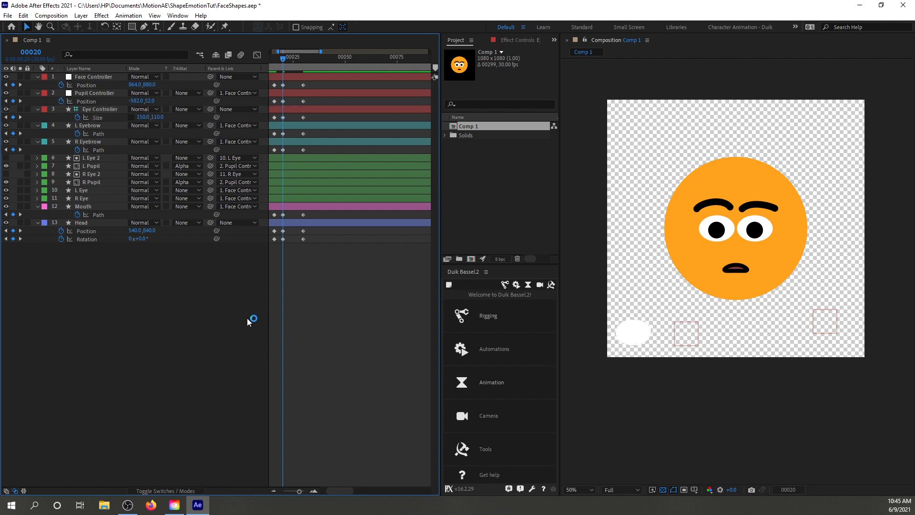
At frame 20, lower the L Eyebrow path's inner end, raise its outer end inward, and steepen the inner handle into a frowning slant
click(284, 134)
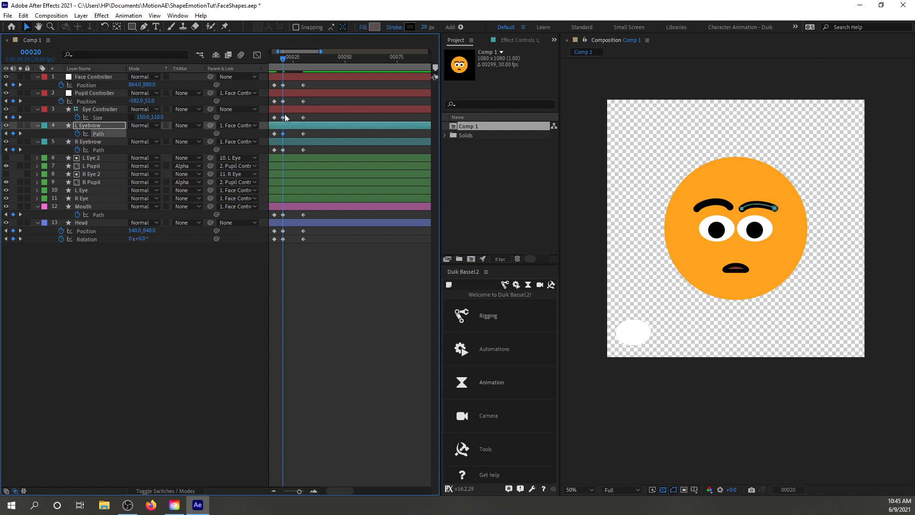
mouse_move(282, 58)
mouse_down()
mouse_move(299, 61)
mouse_move(281, 61)
mouse_up()
scroll(753, 241, up, 2)
key(h)
scroll(761, 218, up, 2)
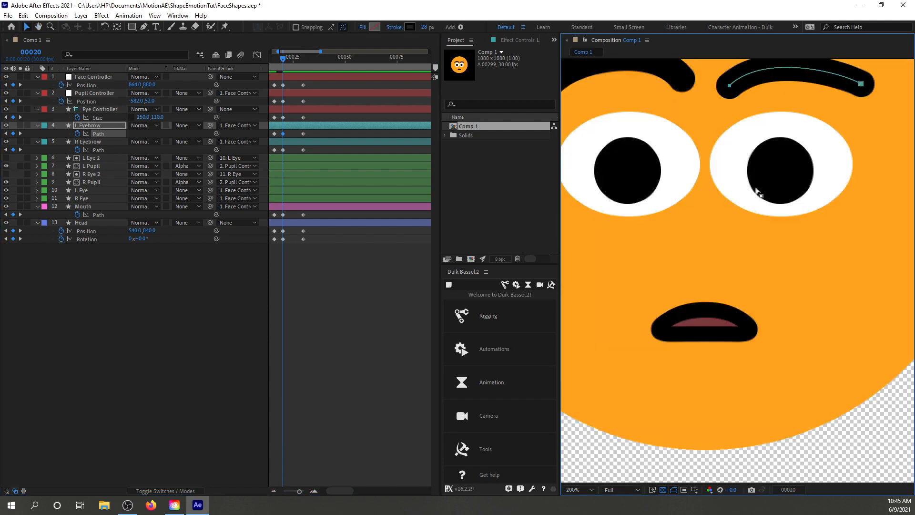
drag(772, 198, 725, 265)
key(v)
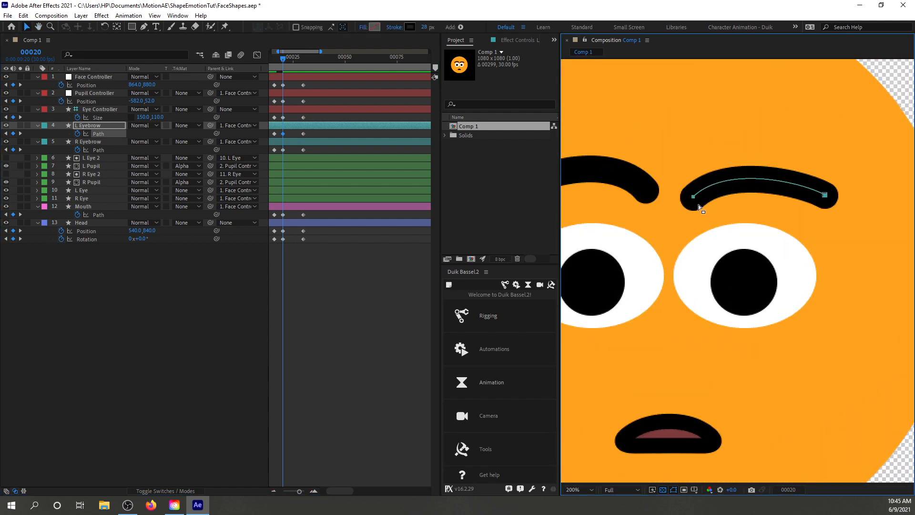
double_click(694, 200)
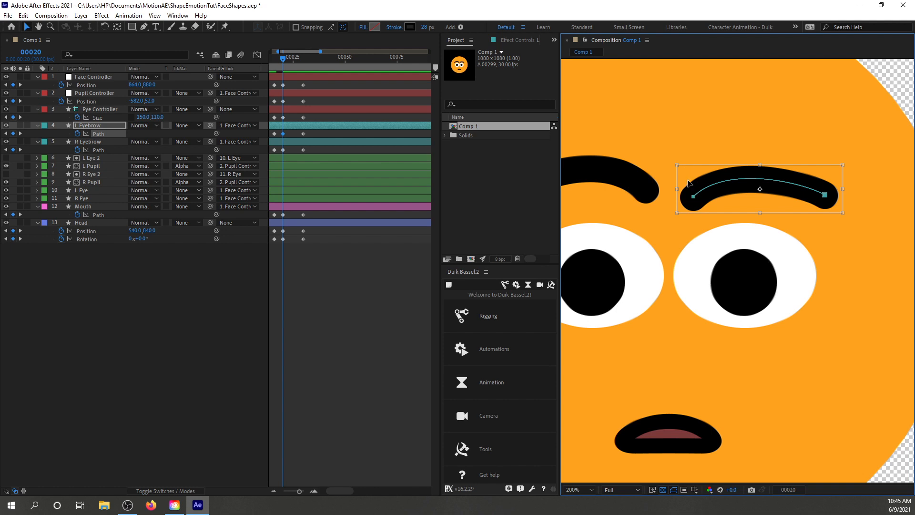
click(348, 142)
click(350, 128)
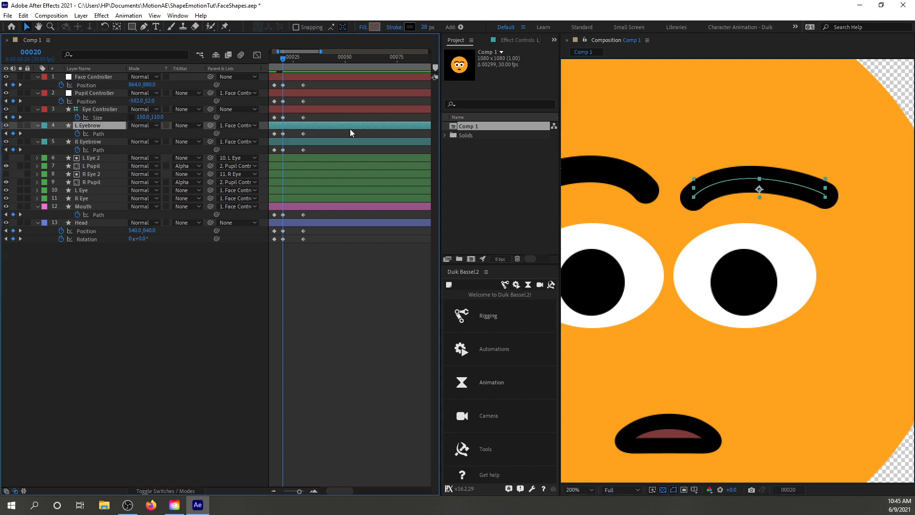
key(g)
click(694, 196)
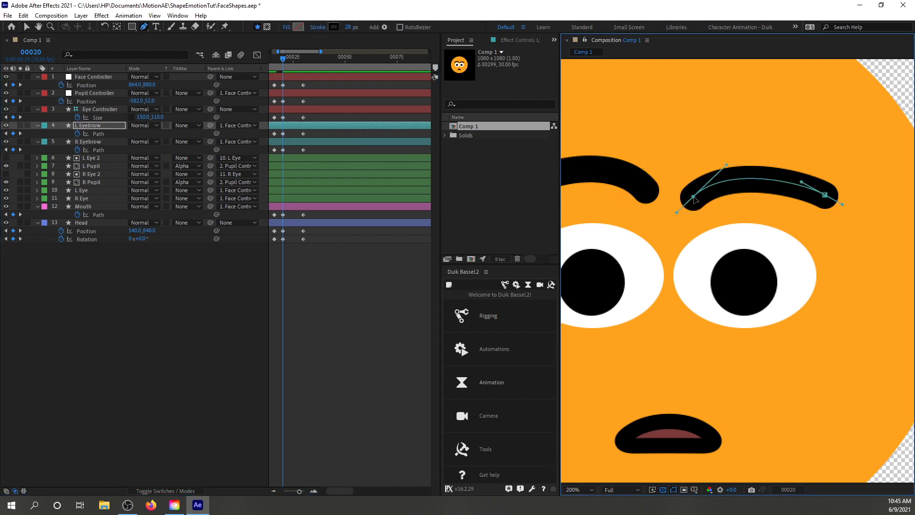
drag(694, 198, 687, 226)
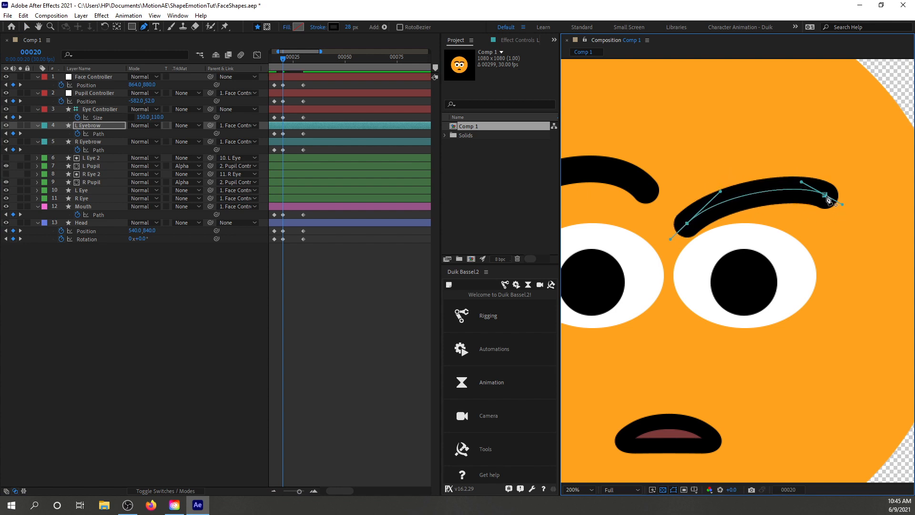
key(v)
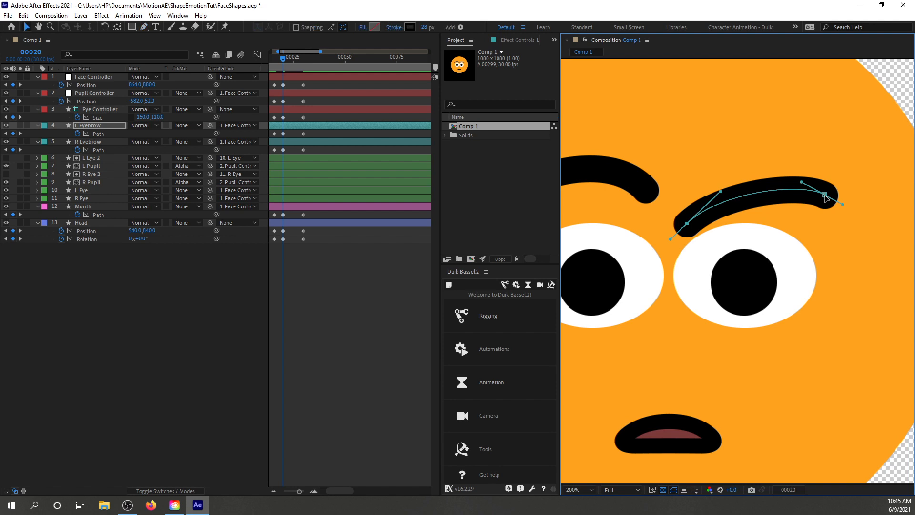
drag(826, 196, 811, 180)
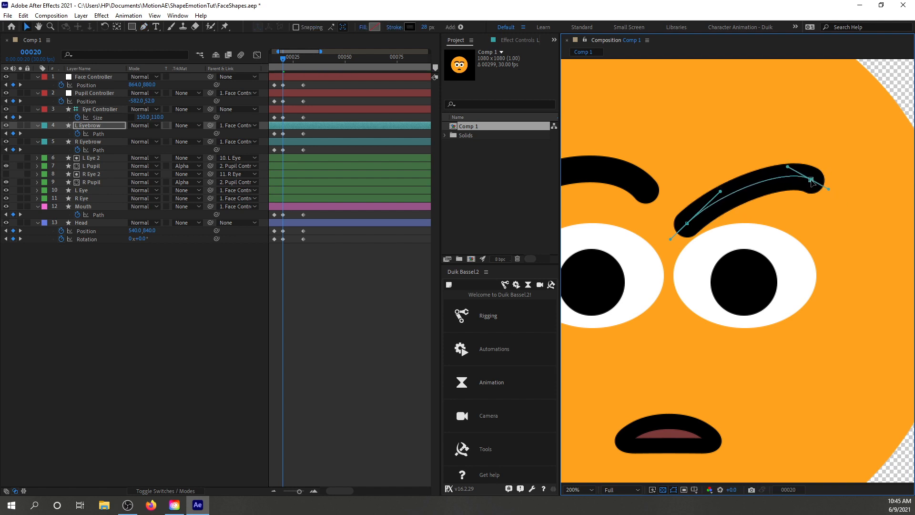
drag(721, 192, 697, 184)
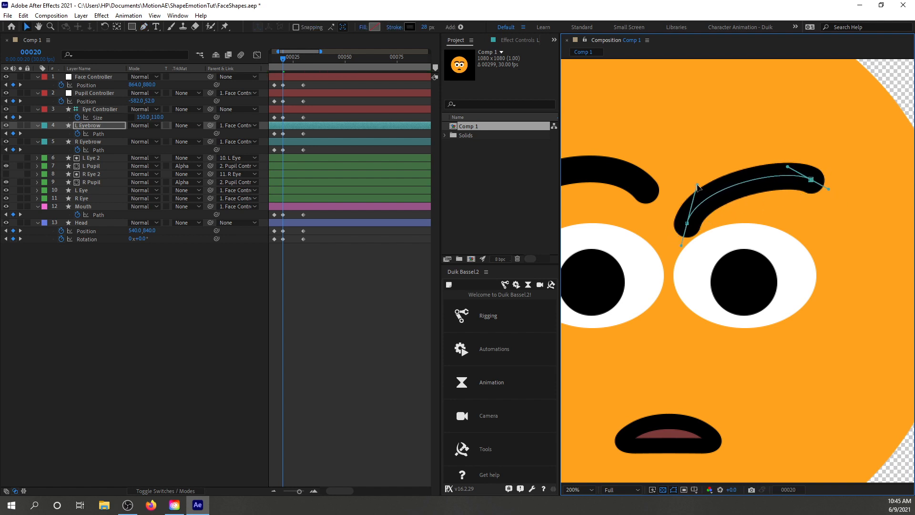
Select the R Eyebrow's path keyframe at frame 20 for editing
click(294, 142)
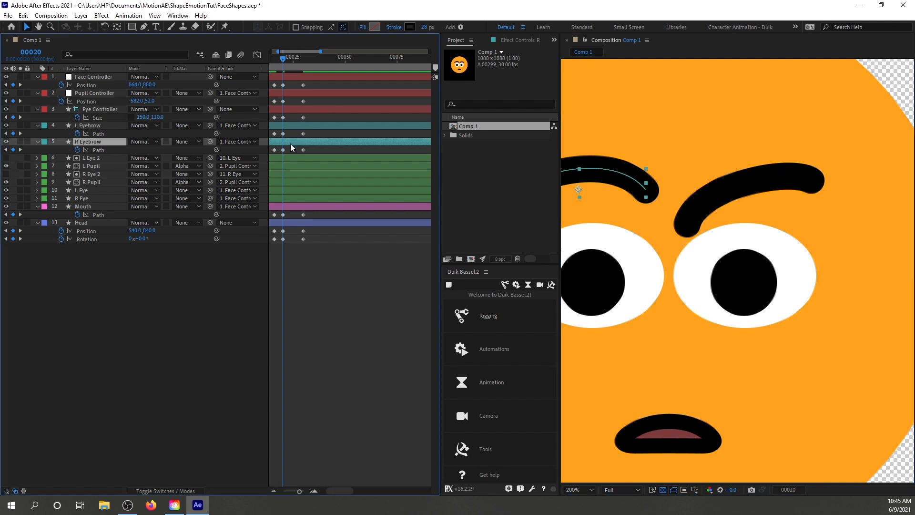
click(283, 150)
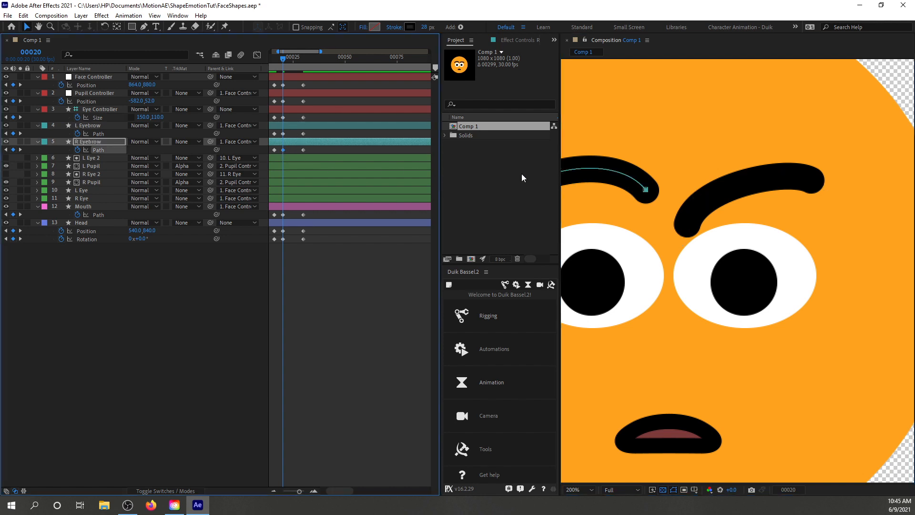
scroll(650, 225, down, 2)
scroll(654, 227, up, 2)
drag(662, 238, 681, 252)
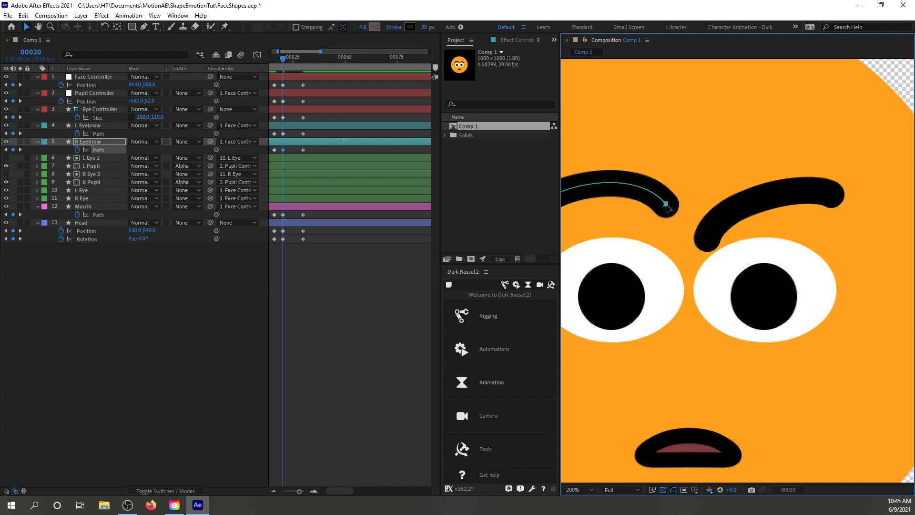
drag(666, 206, 675, 227)
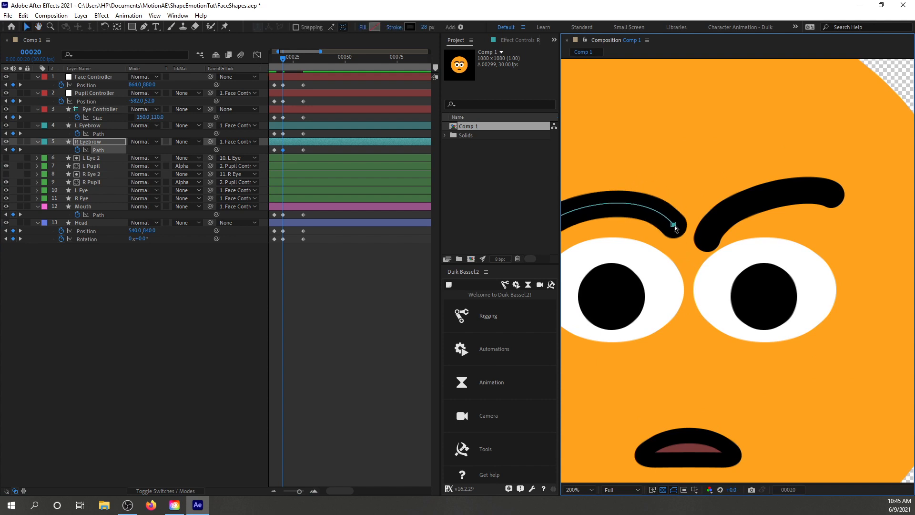
key(ctrl+z)
key(g)
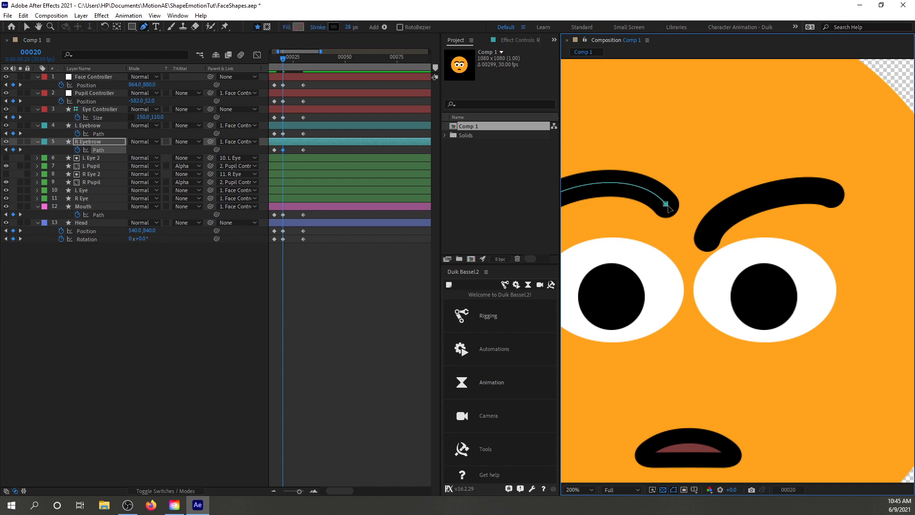
drag(666, 206, 668, 213)
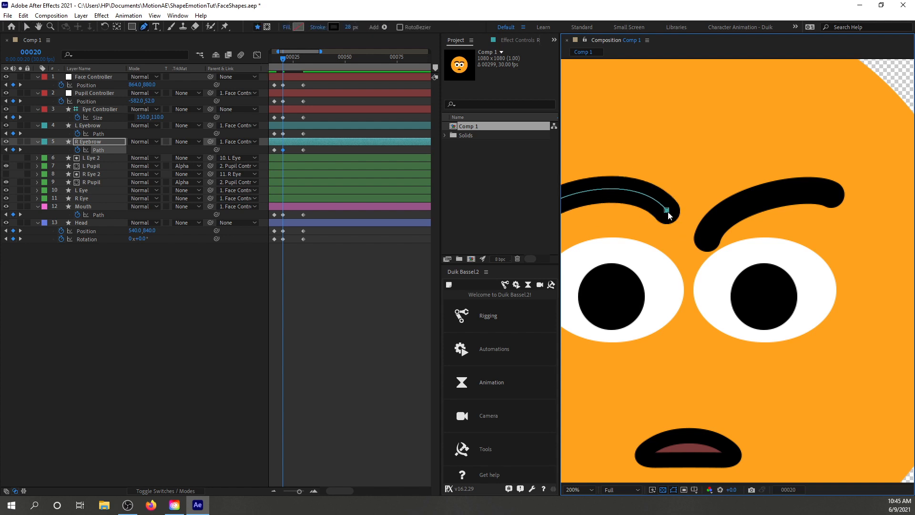
key(ctrl+z)
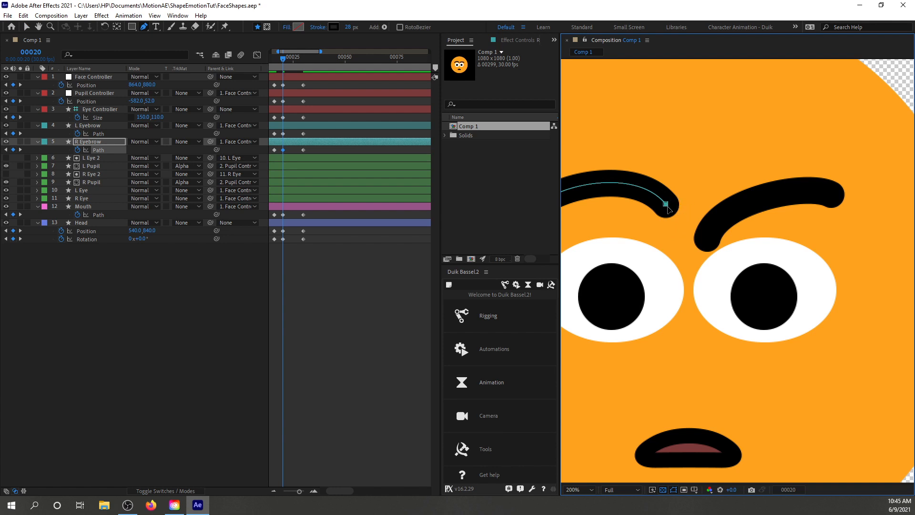
At frame 20, lower the R Eyebrow path's inner end, steepen that end's handle, and raise the outer end into a frowning slant
drag(649, 220, 748, 256)
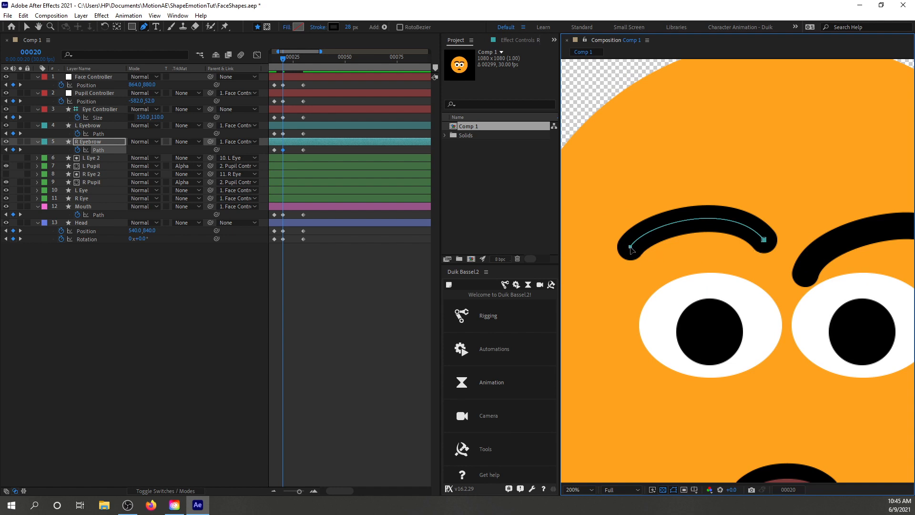
key(v)
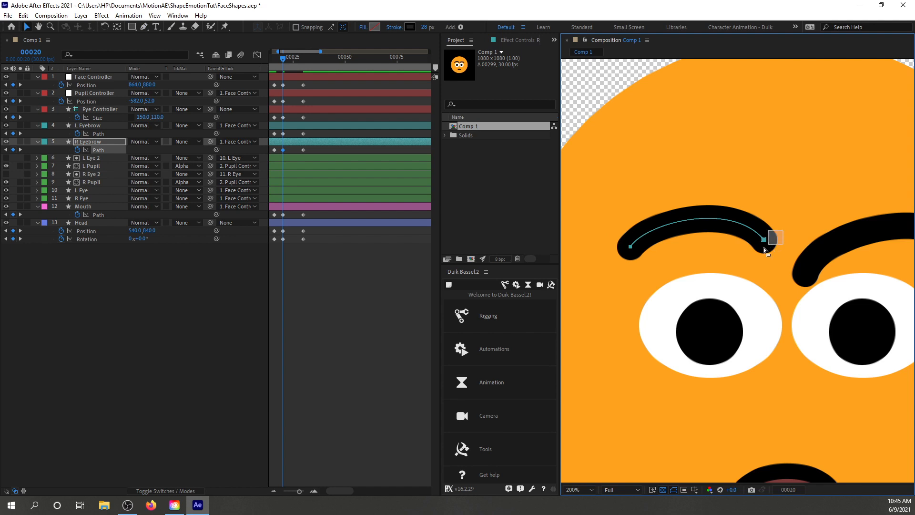
drag(764, 248, 769, 275)
drag(733, 232, 742, 228)
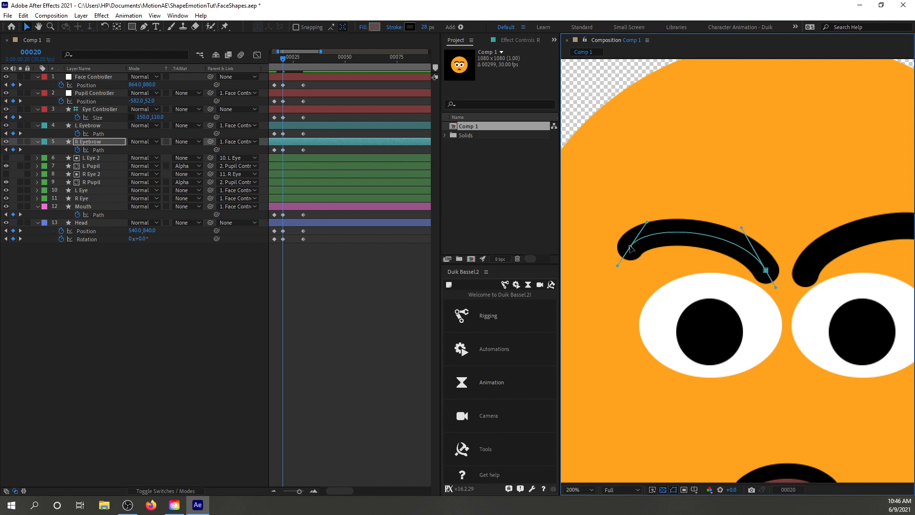
drag(630, 247, 636, 231)
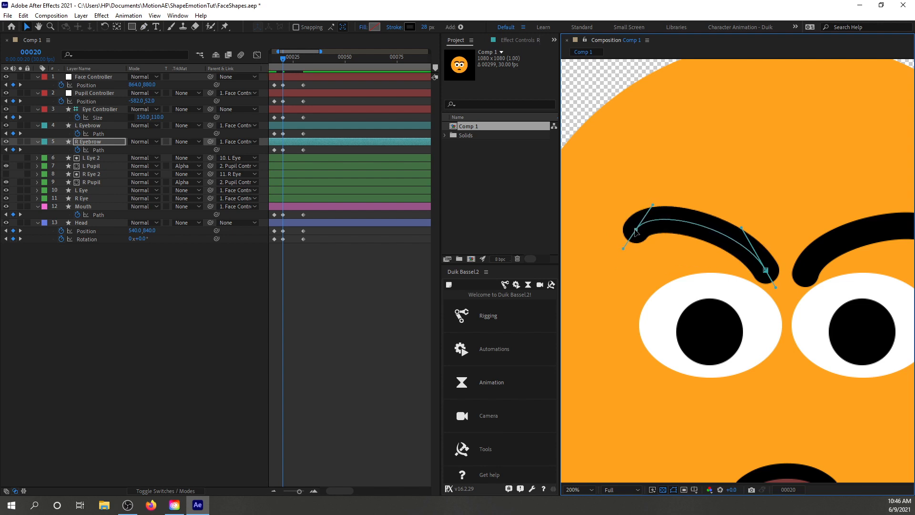
At frame 20, flatten the Mouth path into a closed straight line by raising its corners and bottom point level with the top point
key(comma)
key(comma)
key(comma)
key(comma)
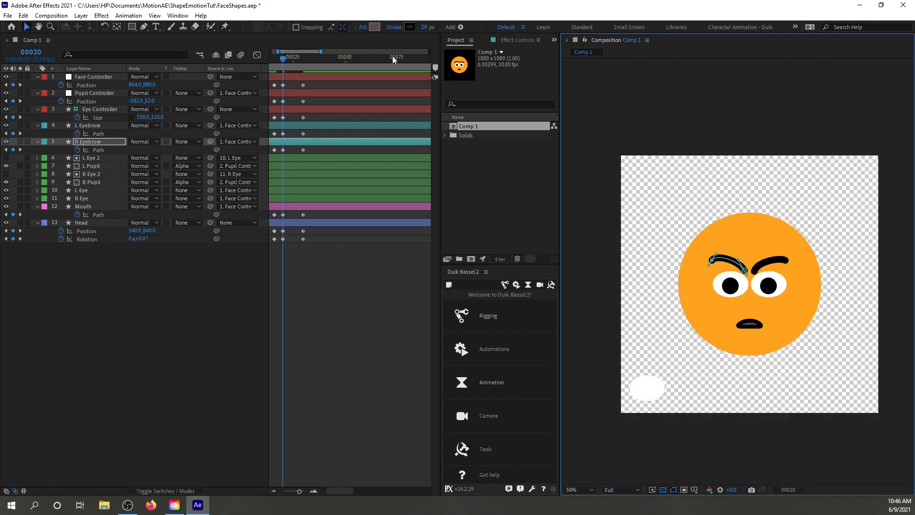
click(286, 208)
key(period)
key(period)
key(period)
key(period)
scroll(768, 393, down, 5)
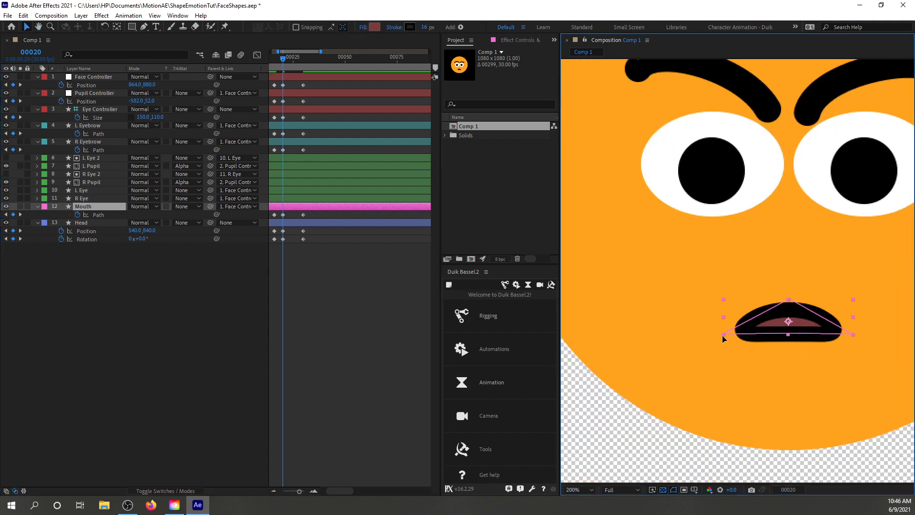
key(g)
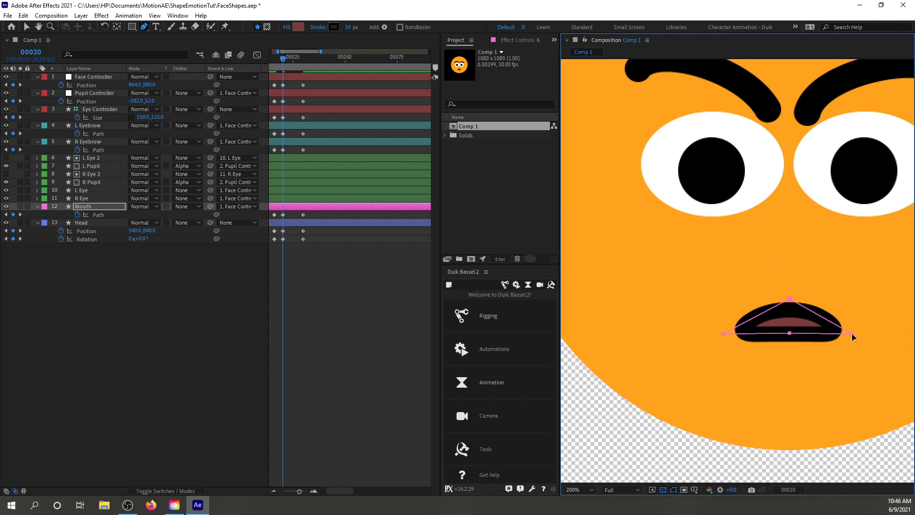
key(v)
drag(872, 345, 703, 325)
drag(790, 334, 791, 301)
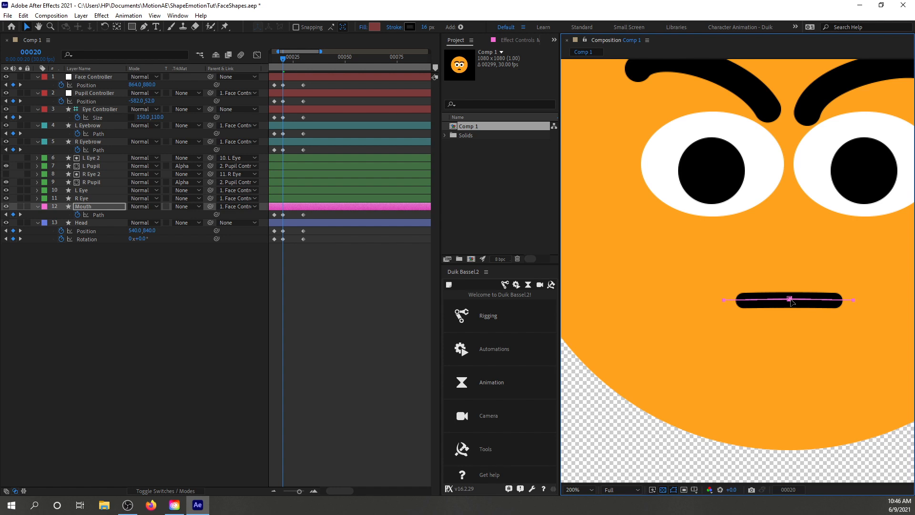
click(337, 279)
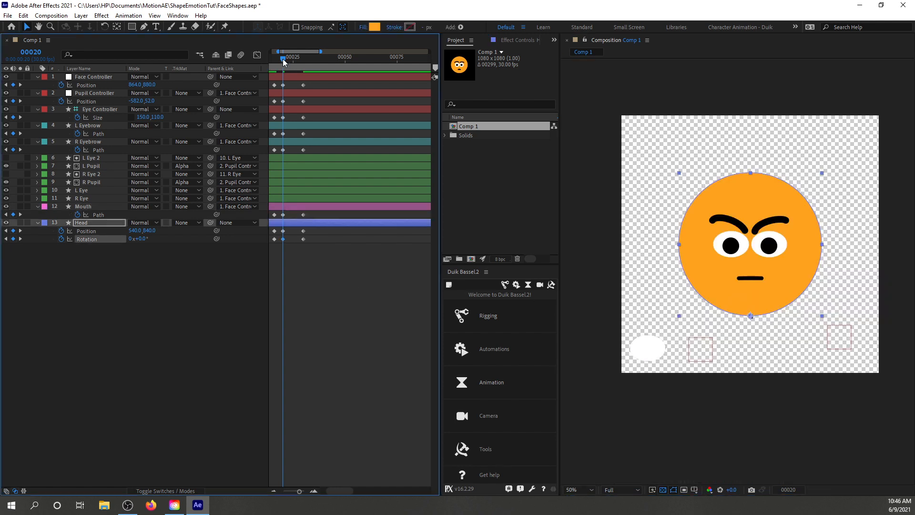
Play the animation repeatedly from the start to review the worried-to-surprised transition with the frowning anticipation pose
mouse_move(282, 59)
mouse_down()
mouse_move(266, 60)
mouse_move(333, 69)
mouse_move(274, 63)
mouse_up()
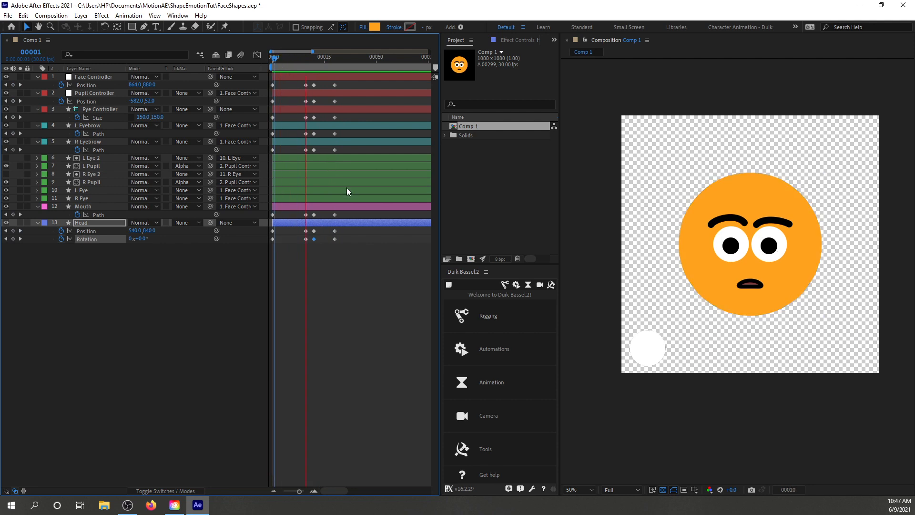
key(space)
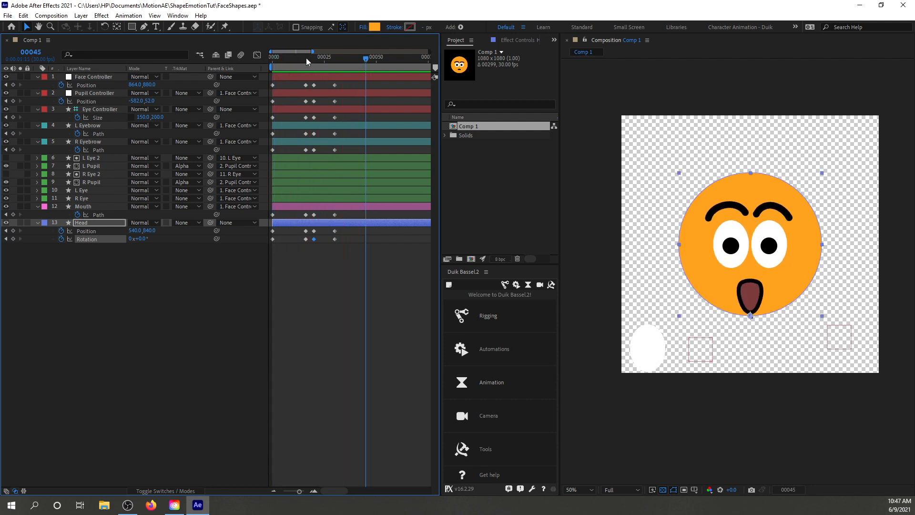
drag(307, 59, 272, 60)
key(space)
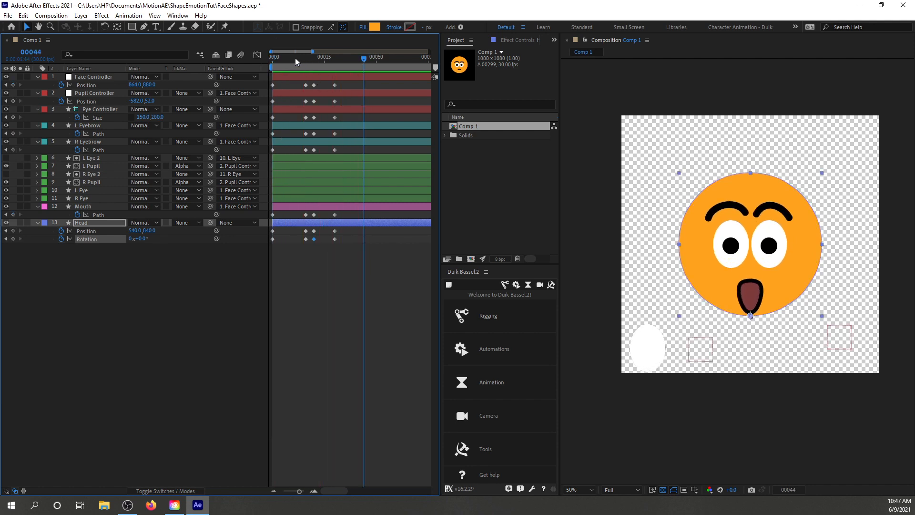
drag(295, 59, 264, 57)
key(space)
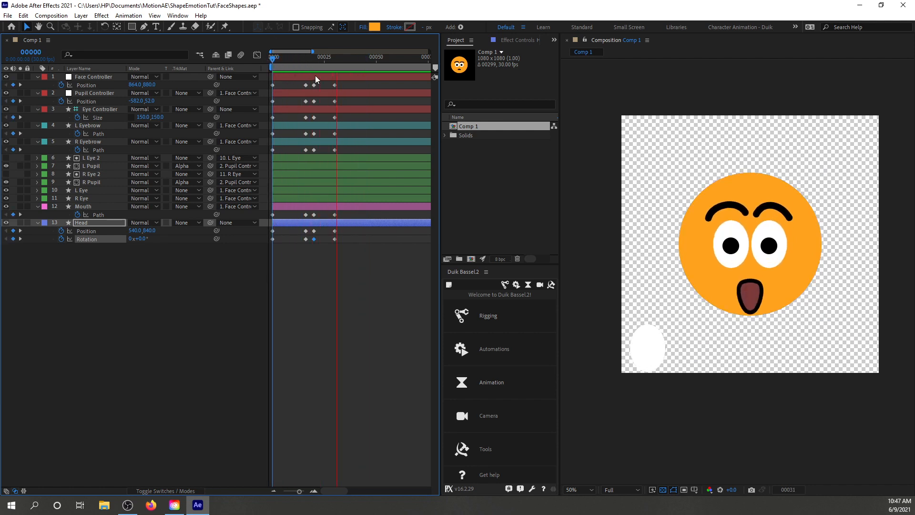
key(space)
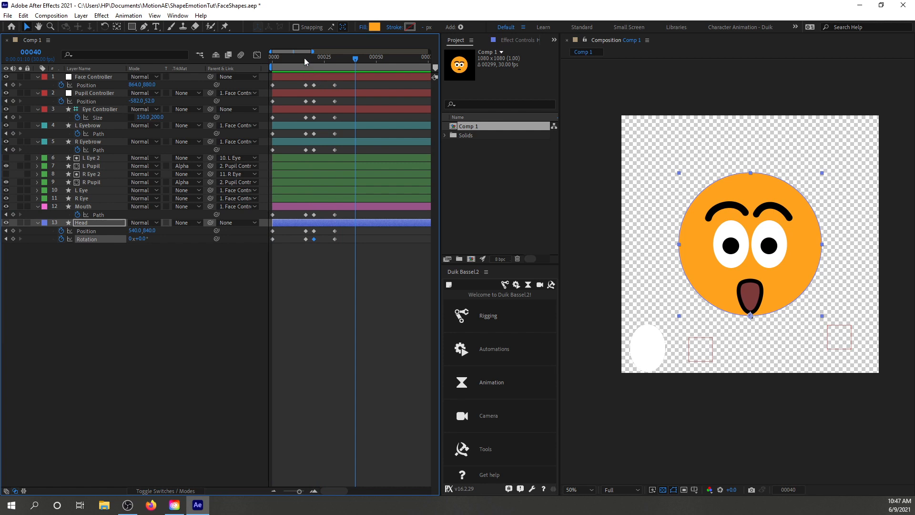
drag(304, 59, 259, 56)
key(space)
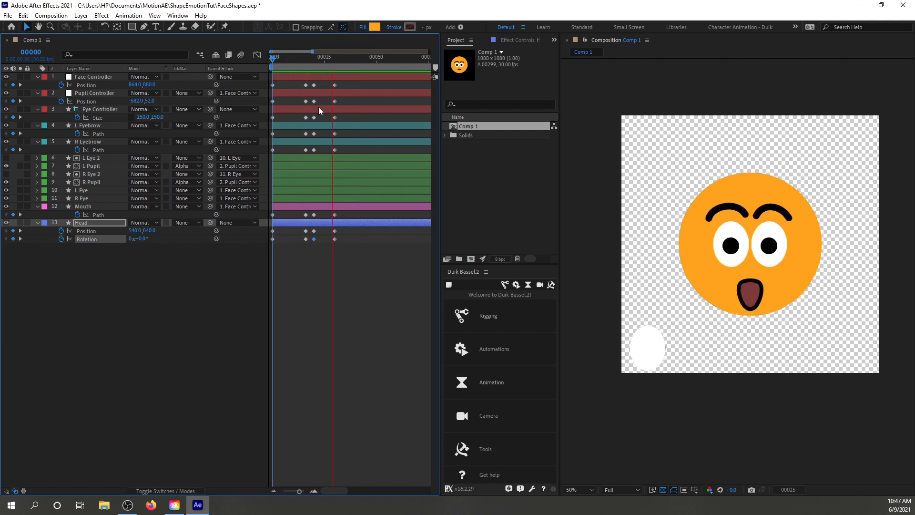
key(space)
Add hold keyframes at frame 34 for every animated property of the controllers, eyebrows, Mouth and Head
mouse_move(341, 60)
mouse_down()
mouse_move(300, 57)
mouse_move(334, 59)
mouse_up()
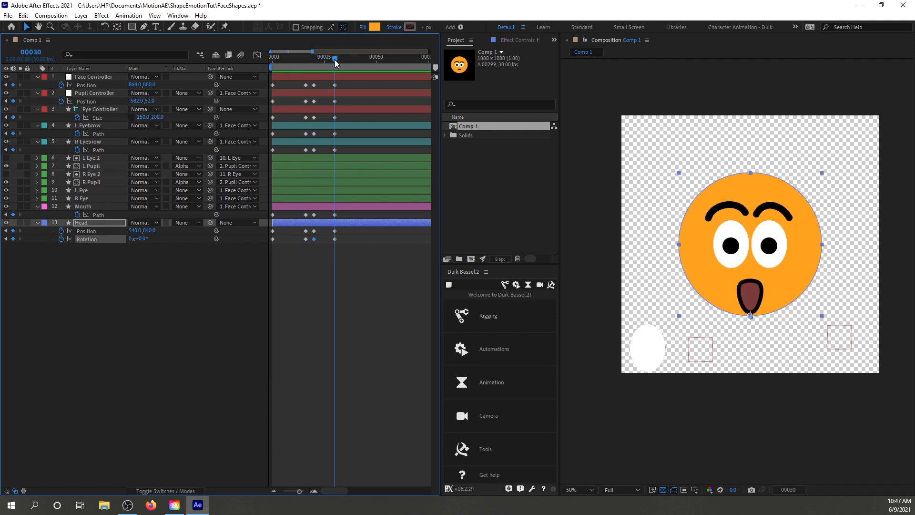
key(Page_Down)
key(Page_Down)
key(Page_Down)
key(Page_Down)
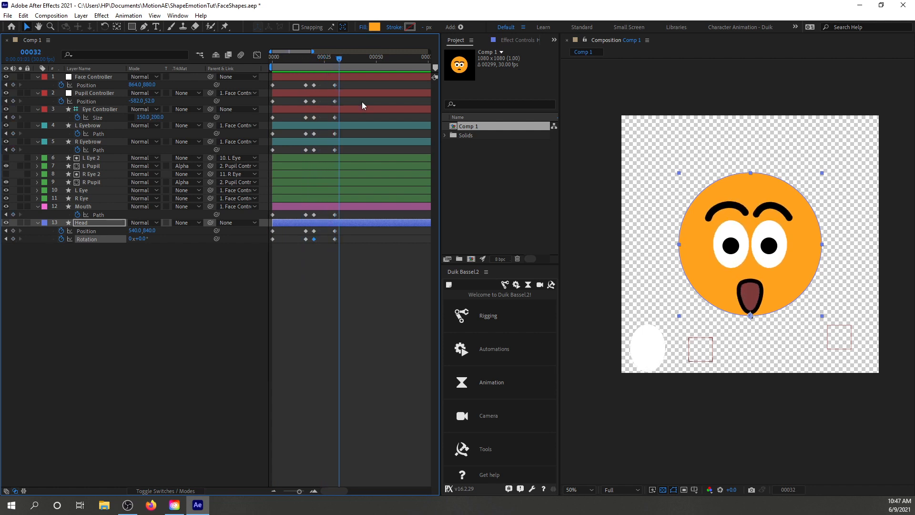
click(12, 85)
click(13, 101)
click(13, 117)
click(13, 133)
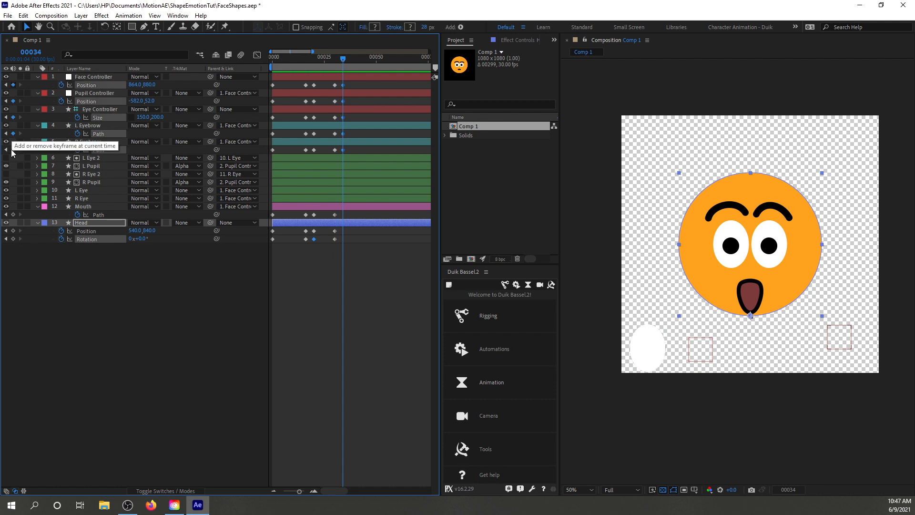
click(13, 149)
click(13, 214)
click(13, 231)
click(13, 239)
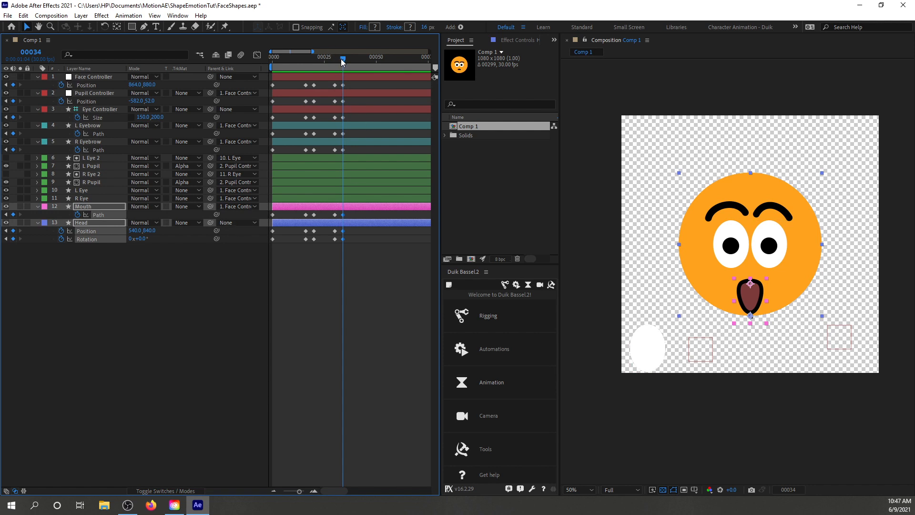
Enlarge the eyes at frame 30 by setting the Eye Controller's size to 172 by 250
drag(342, 59, 334, 59)
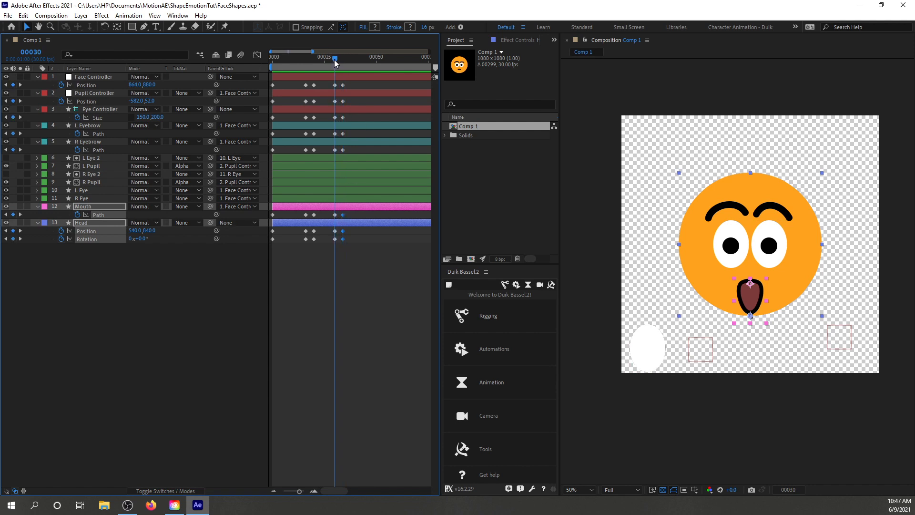
click(336, 118)
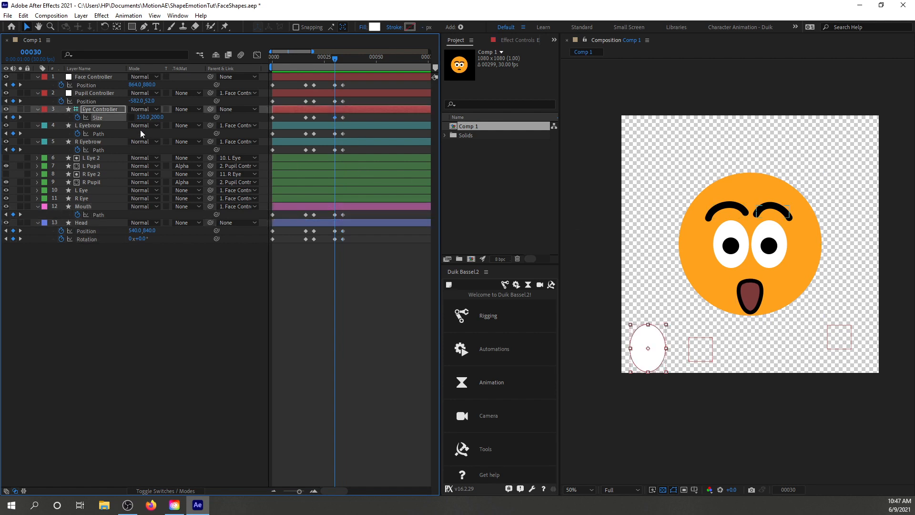
mouse_move(154, 118)
mouse_down()
mouse_move(181, 117)
mouse_move(156, 118)
mouse_up()
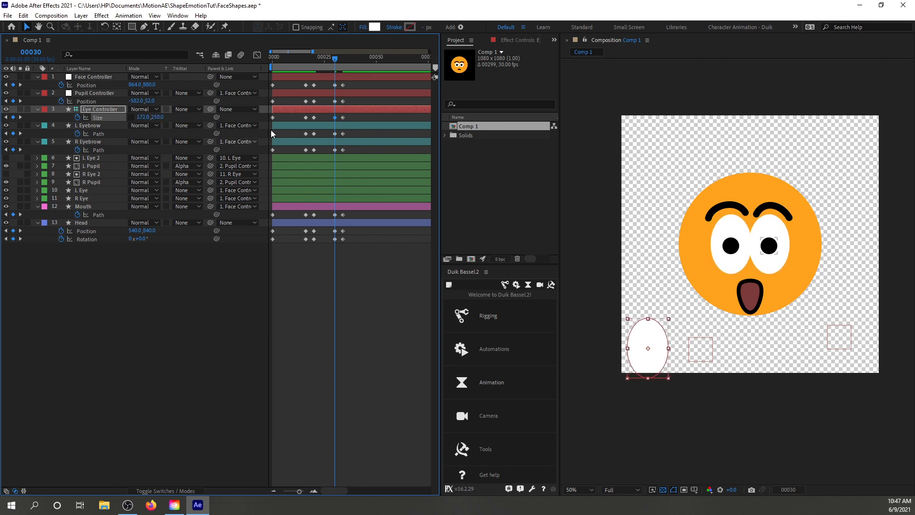
mouse_move(336, 58)
mouse_down()
mouse_move(302, 54)
mouse_move(348, 58)
mouse_move(336, 58)
mouse_up()
Raise the L Eyebrow's whole path higher above the eye at frame 30
click(334, 133)
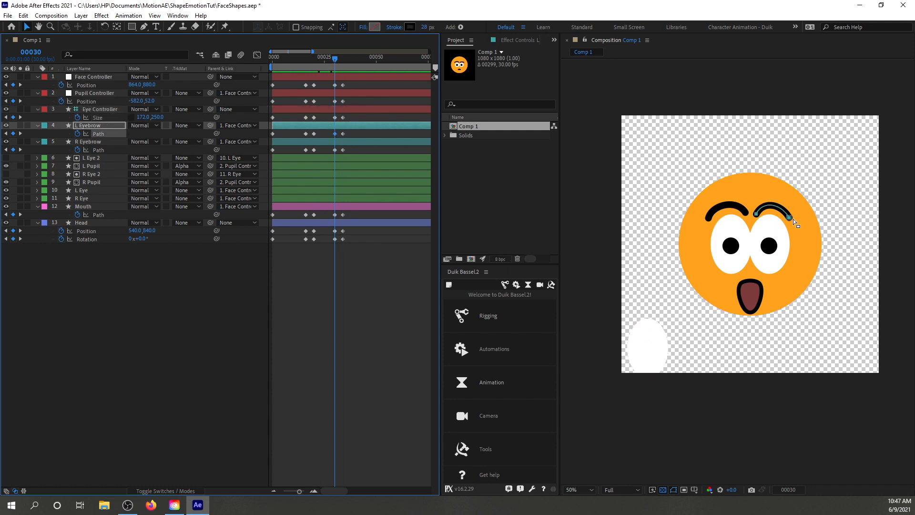
key(shift+Up)
key(shift+Up)
key(shift+Up)
key(shift+Up)
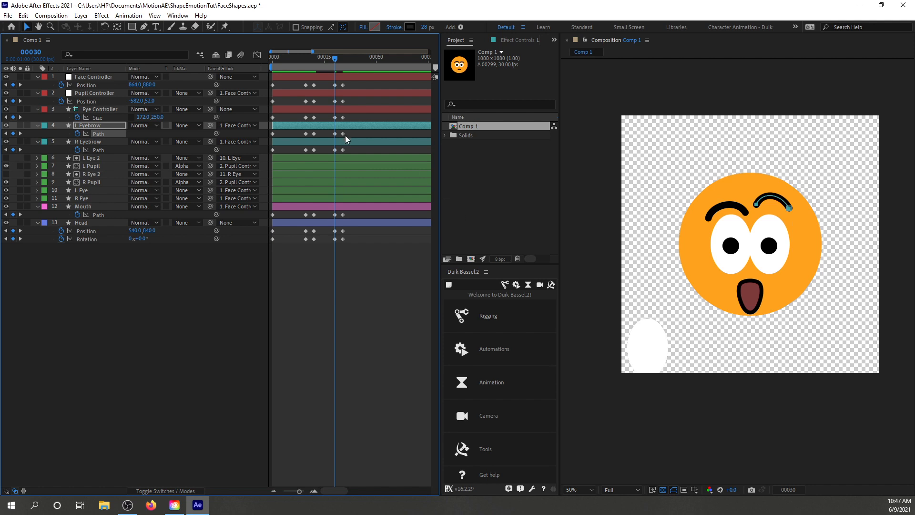
Raise the R Eyebrow's path at frame 30 to match the height of the other eyebrow
click(335, 149)
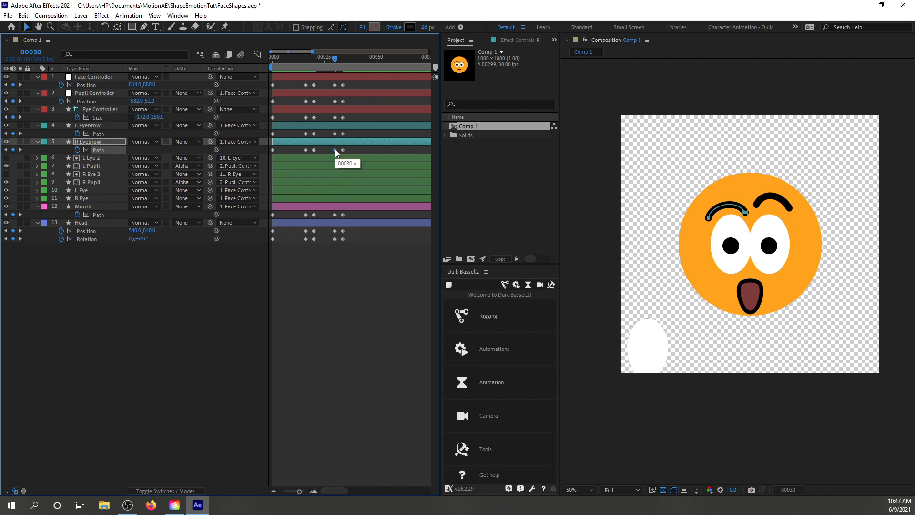
key(shift+Up)
key(shift+Up)
key(shift+Up)
key(shift+Up)
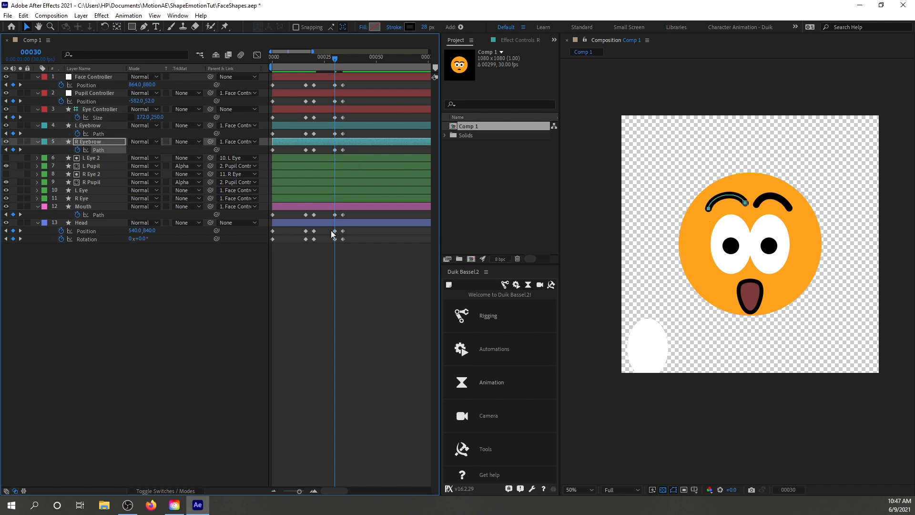
At frame 30, stretch the Mouth open further by pulling the path's bottom point down past the chin
click(335, 215)
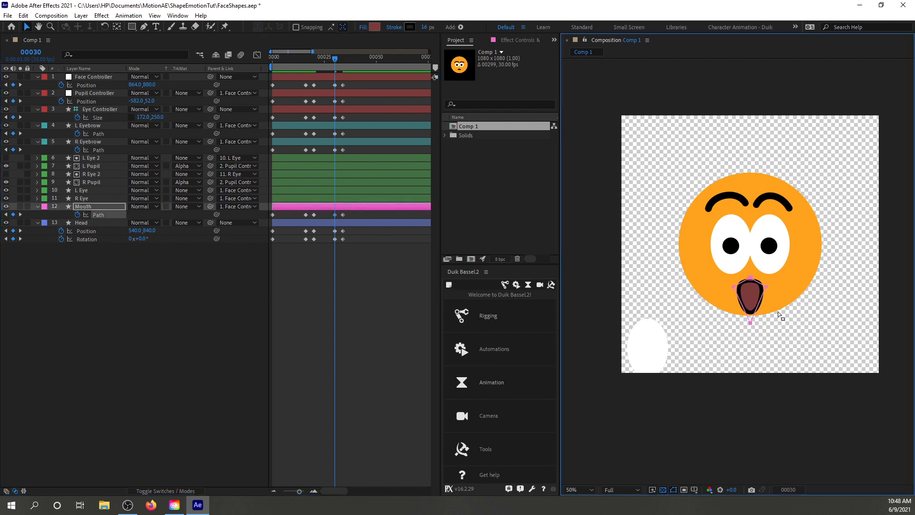
scroll(778, 311, up, 2)
drag(792, 377, 780, 327)
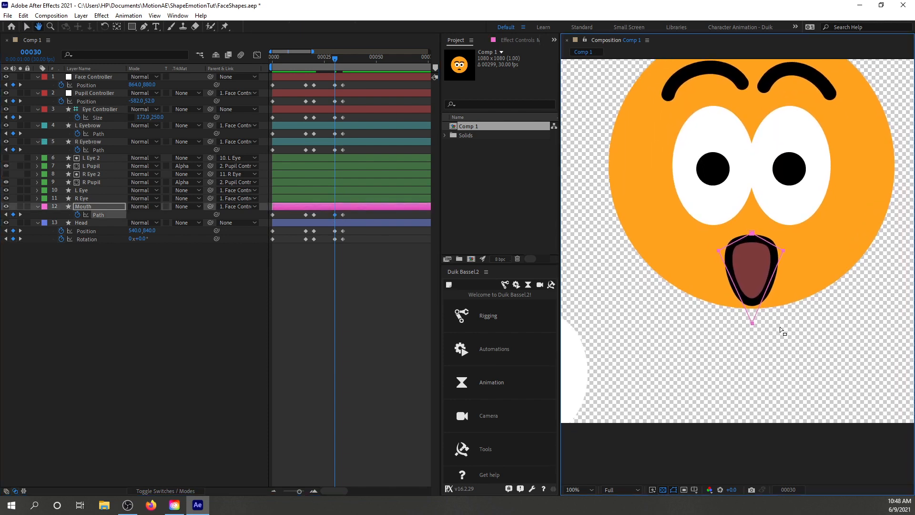
click(752, 323)
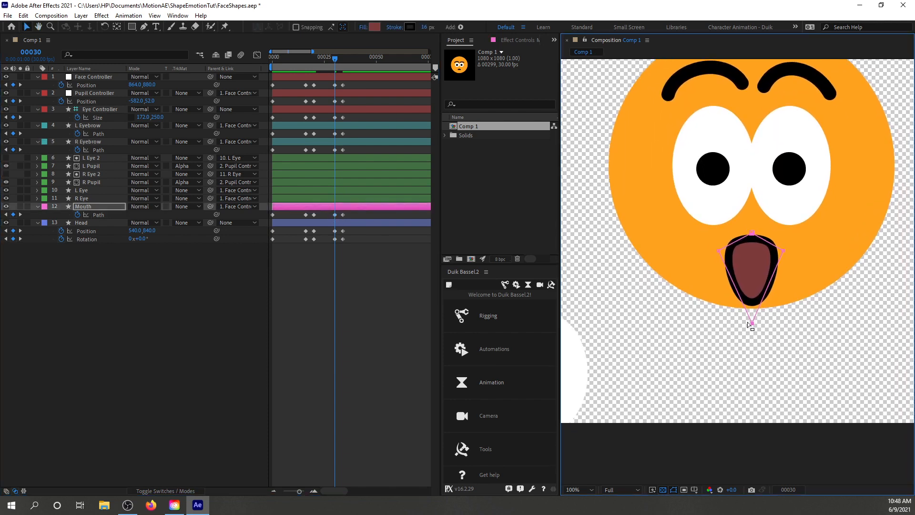
drag(753, 326, 753, 356)
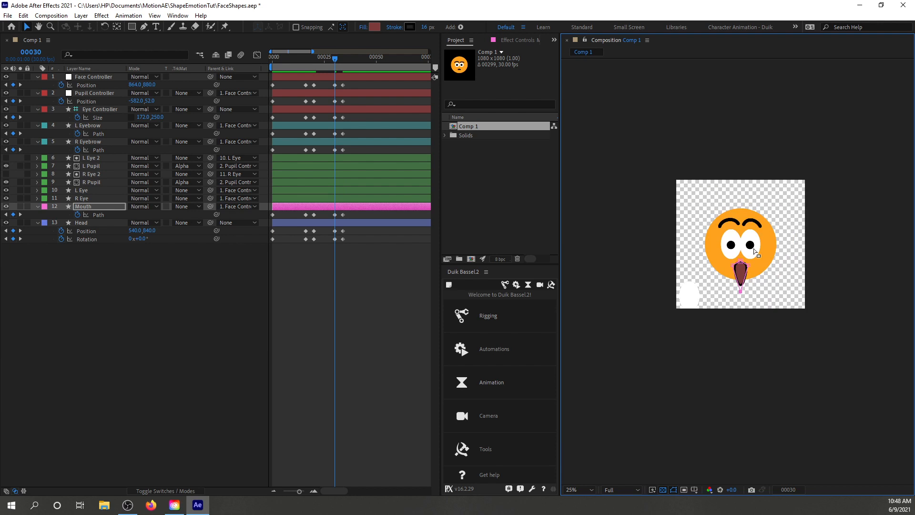
drag(754, 249, 752, 261)
scroll(752, 261, up, 1)
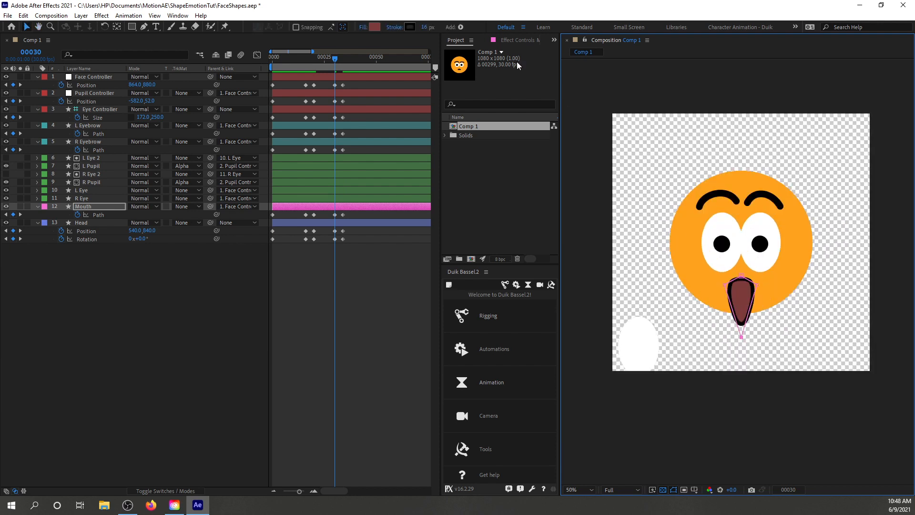
Scrub and play the animation to review the exaggerated overshoot pose at frame 30
mouse_move(325, 60)
mouse_down()
mouse_move(278, 61)
mouse_move(347, 62)
mouse_move(278, 52)
mouse_move(337, 54)
mouse_up()
click(382, 278)
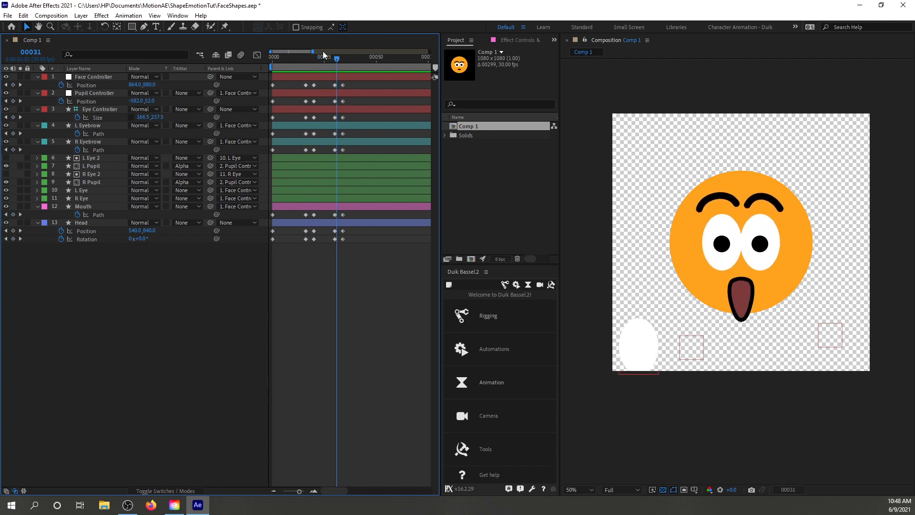
key(space)
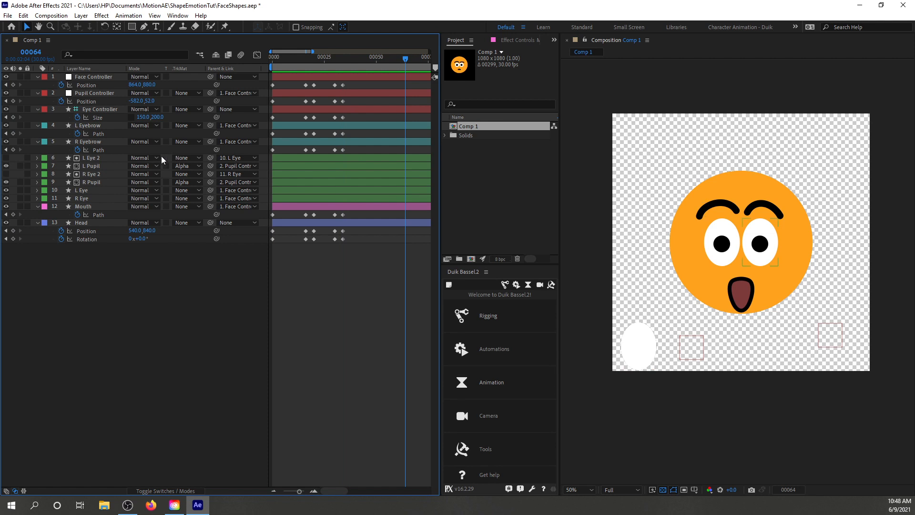
Add keyframes at frame 64 for every animated property of the controllers, eyebrows, Mouth and Head to hold the surprised pose
click(13, 84)
click(13, 100)
click(13, 117)
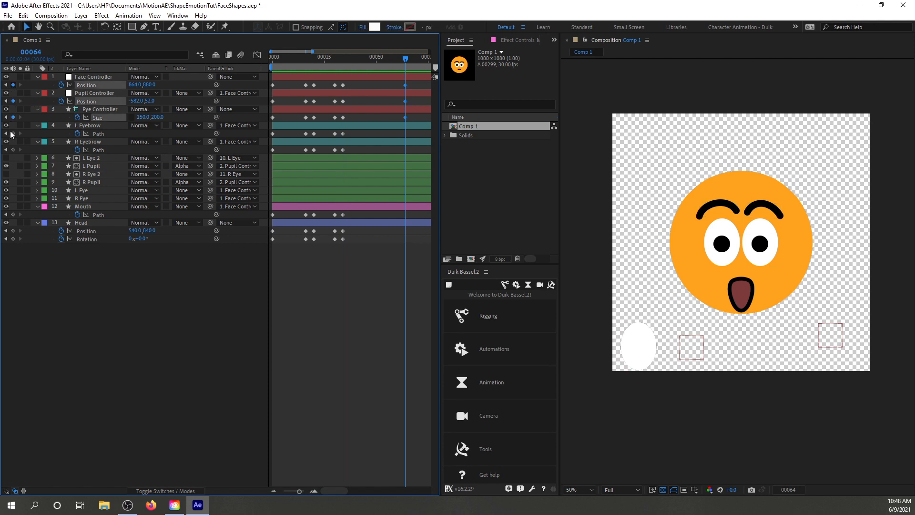
click(13, 133)
click(13, 150)
click(13, 214)
click(13, 231)
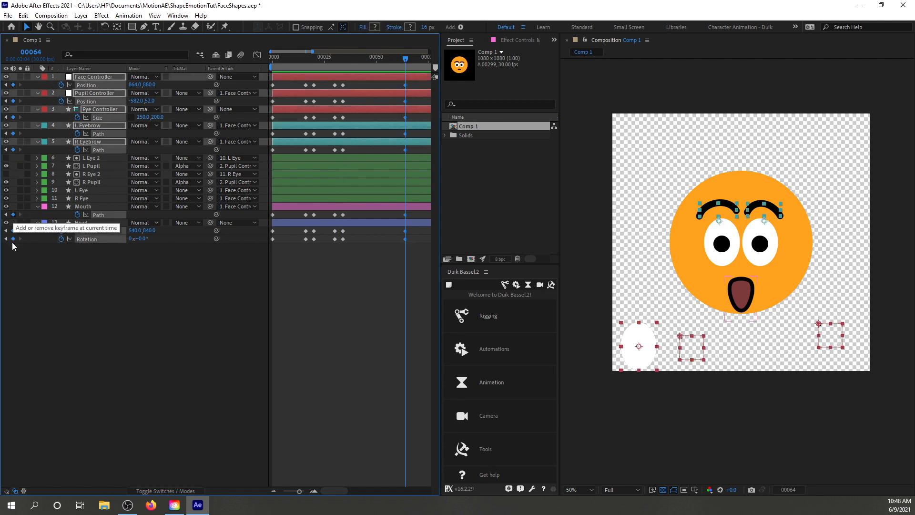
click(13, 239)
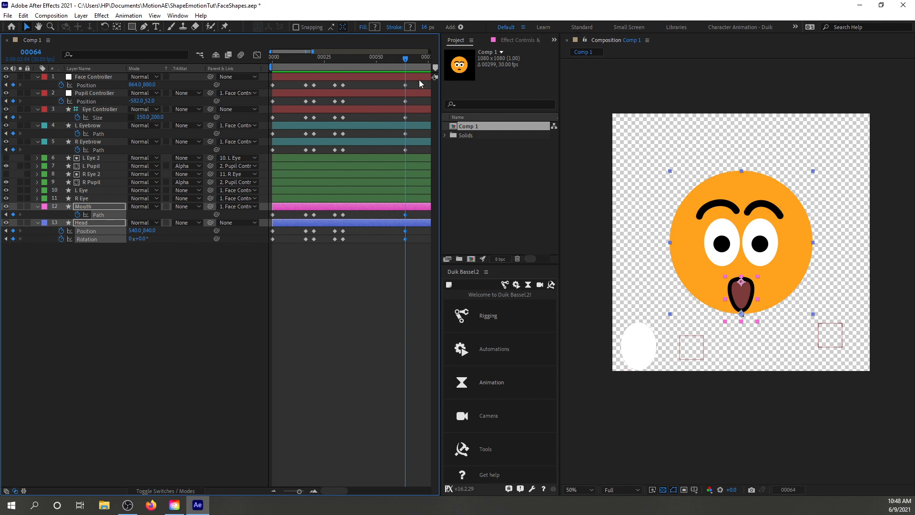
Copy the frame 0 keyframes of the Face Controller, Pupil Controller and Eye Controller to frame 84
key(shift+Page_Down)
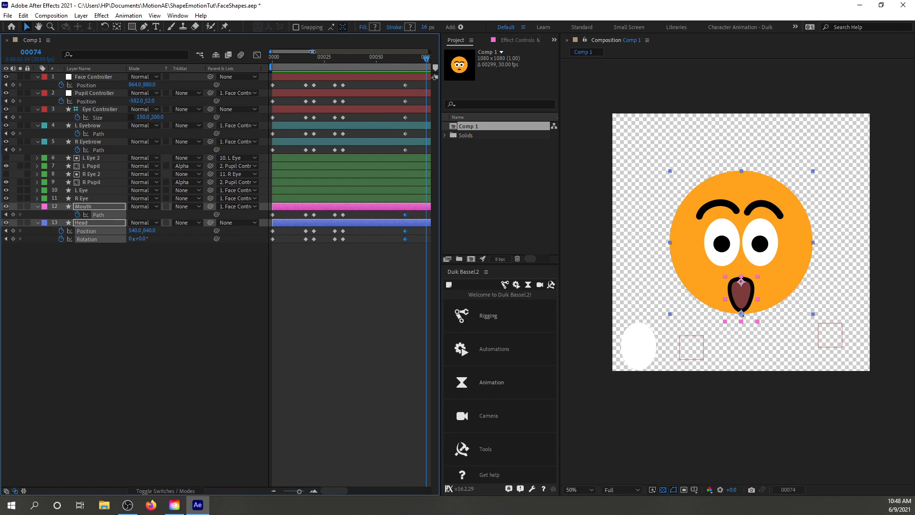
mouse_move(312, 51)
mouse_down()
mouse_move(384, 51)
mouse_move(325, 51)
mouse_up()
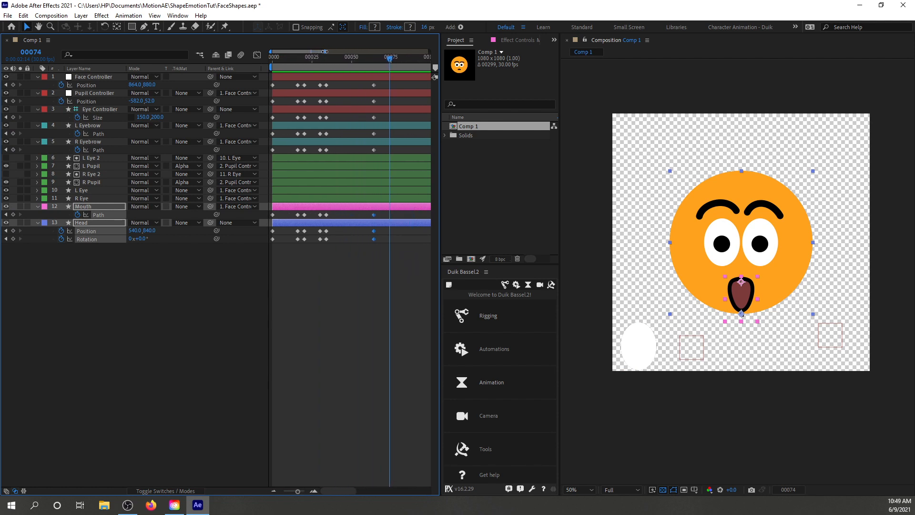
key(shift+Page_Down)
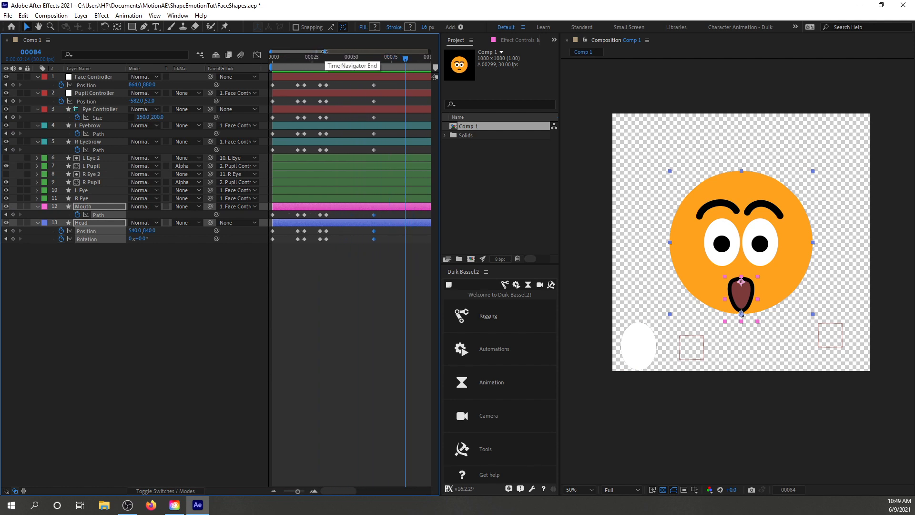
click(272, 85)
key(ctrl+c)
key(ctrl+v)
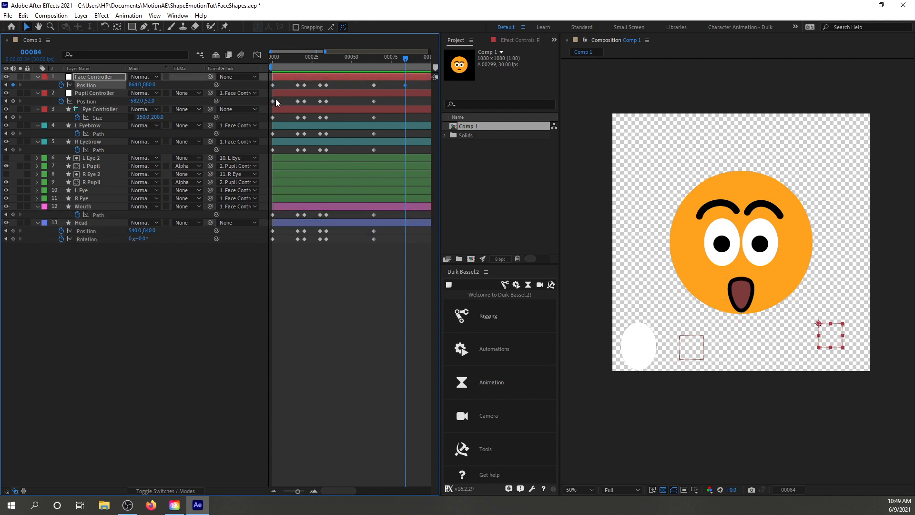
click(273, 101)
key(ctrl+c)
key(ctrl+v)
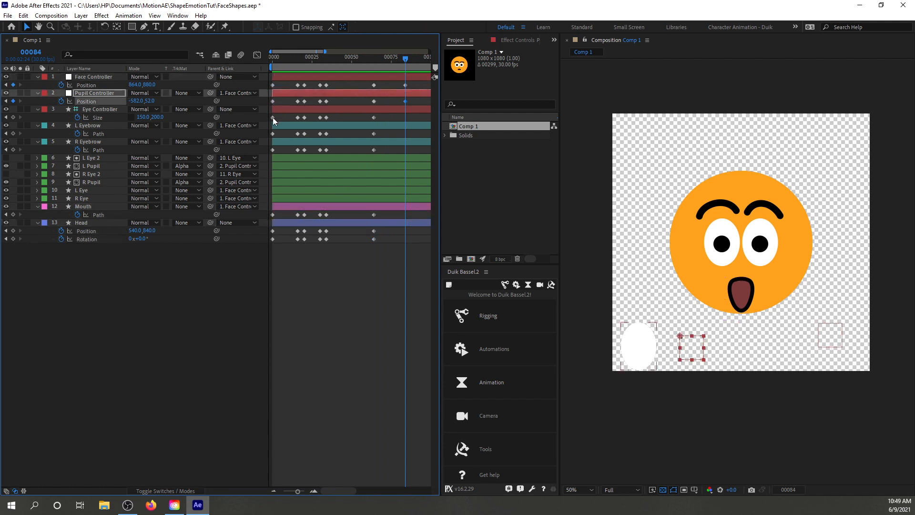
click(273, 118)
key(ctrl+c)
key(ctrl+v)
Copy the frame 0 Path keyframes of the L Eyebrow and R Eyebrow to frame 84
click(273, 134)
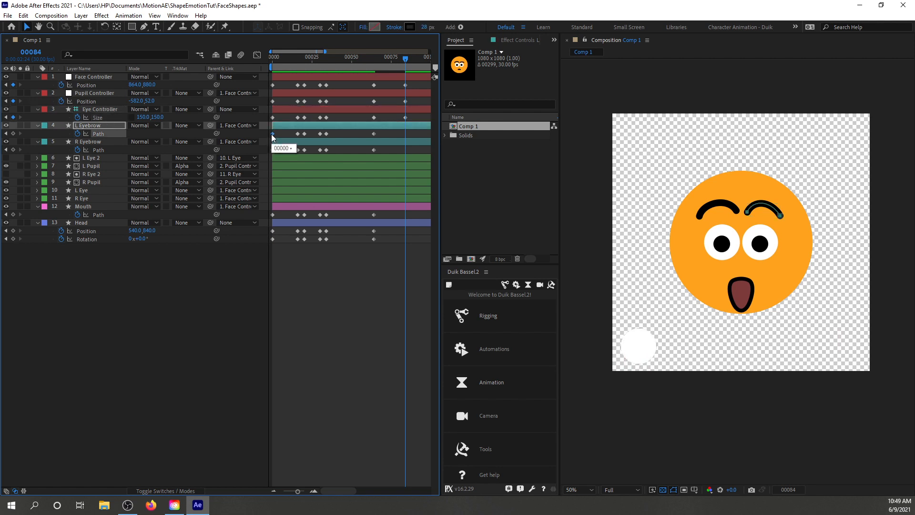
key(ctrl+c)
key(ctrl+v)
click(272, 150)
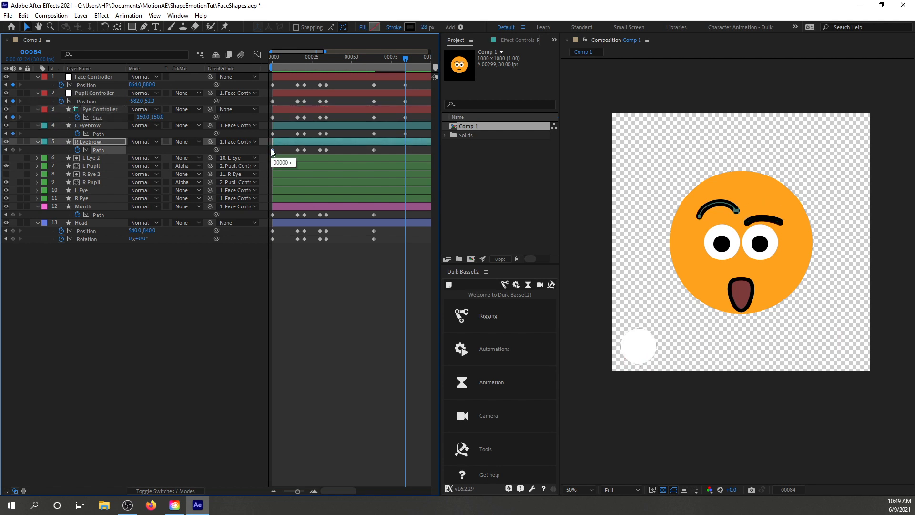
key(ctrl+c)
key(ctrl+v)
Copy the frame 0 keyframes of the Mouth's Path and the Head's Position and Rotation to frame 84
click(272, 215)
key(ctrl+c)
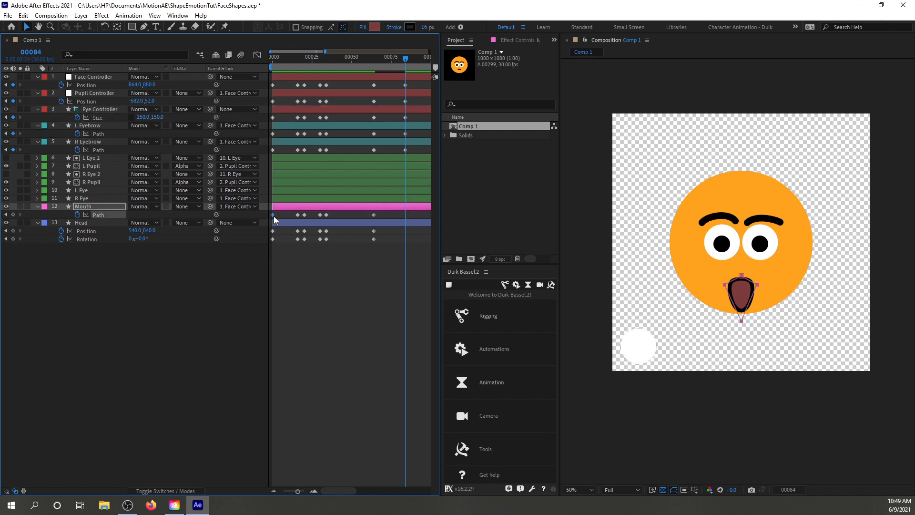
key(ctrl+v)
click(273, 230)
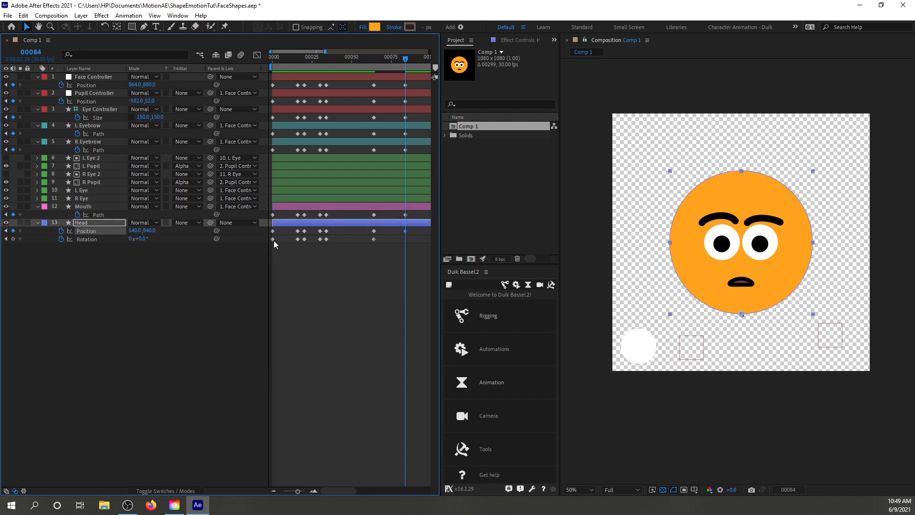
click(272, 239)
key(ctrl+c)
key(ctrl+v)
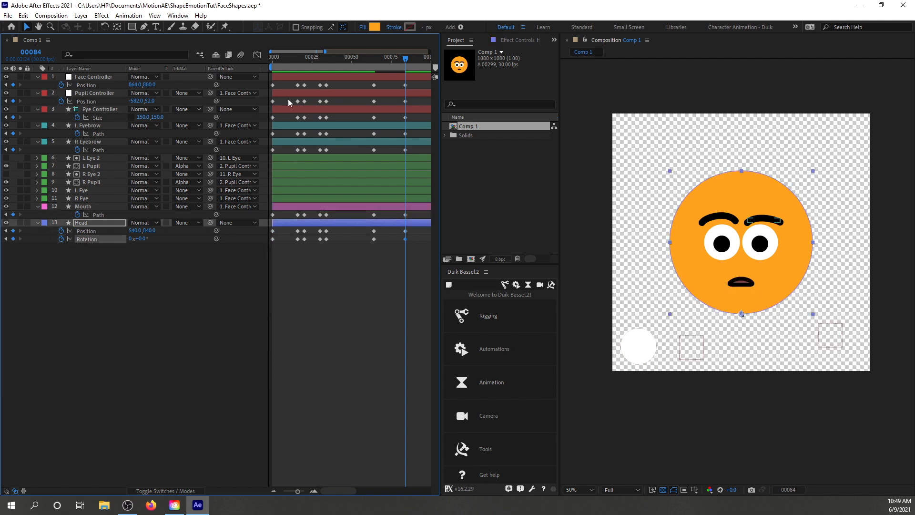
Play the animation from frame 0 to review the return to the worried expression
drag(280, 58, 267, 57)
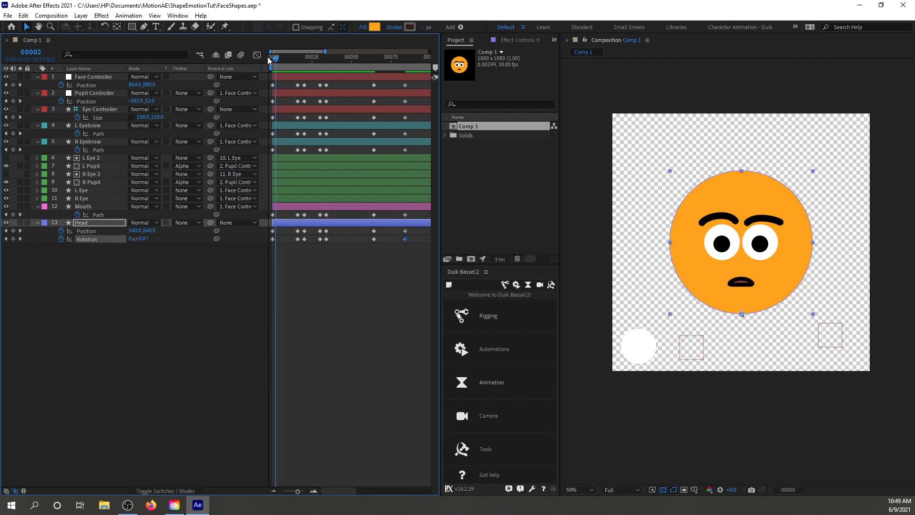
click(362, 288)
drag(295, 58, 259, 52)
key(space)
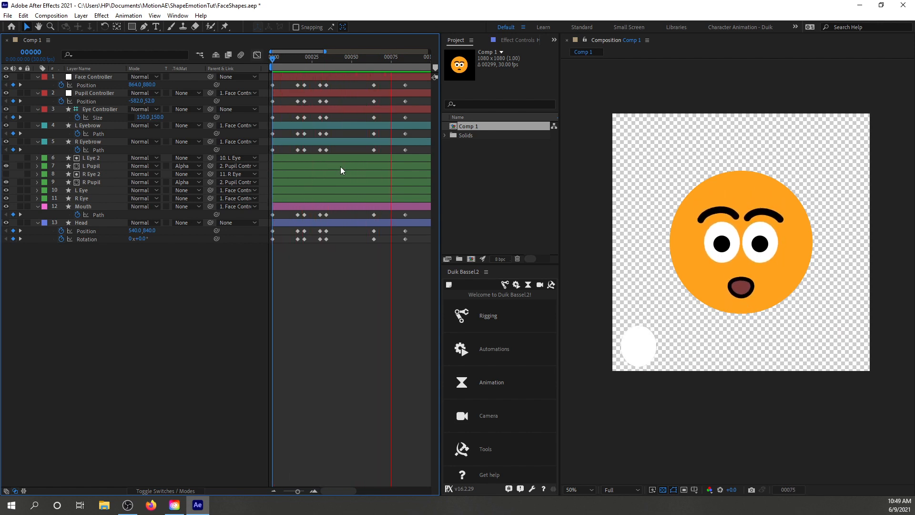
key(space)
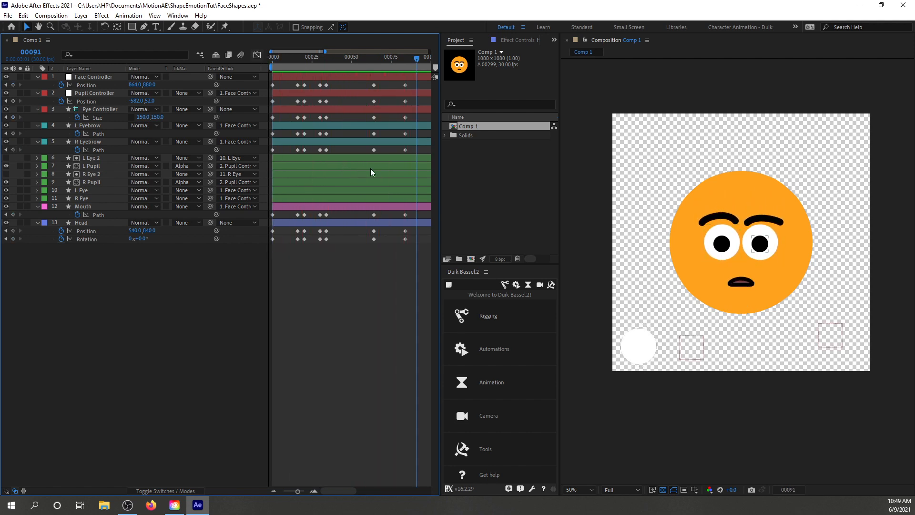
Shift the last two keyframes of the three controllers and the L Eyebrow so that the final ones land on frame 150
drag(325, 51, 361, 51)
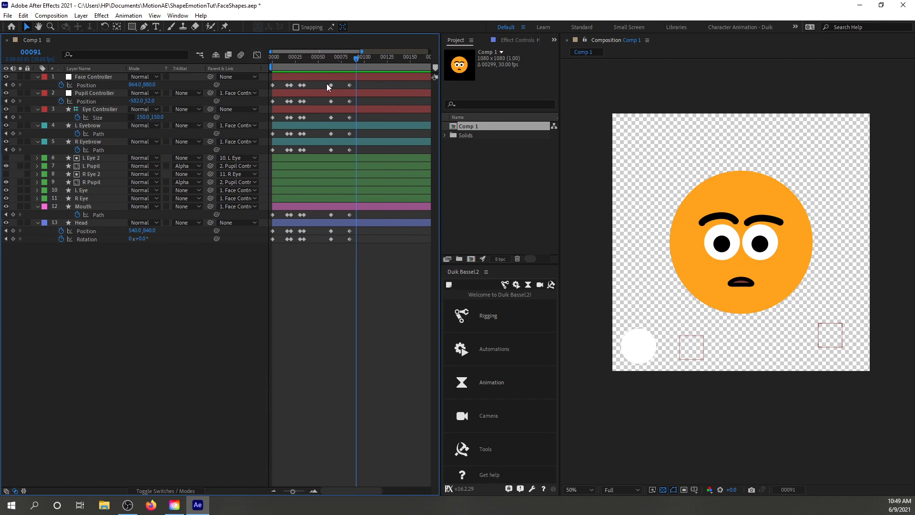
drag(355, 57, 408, 61)
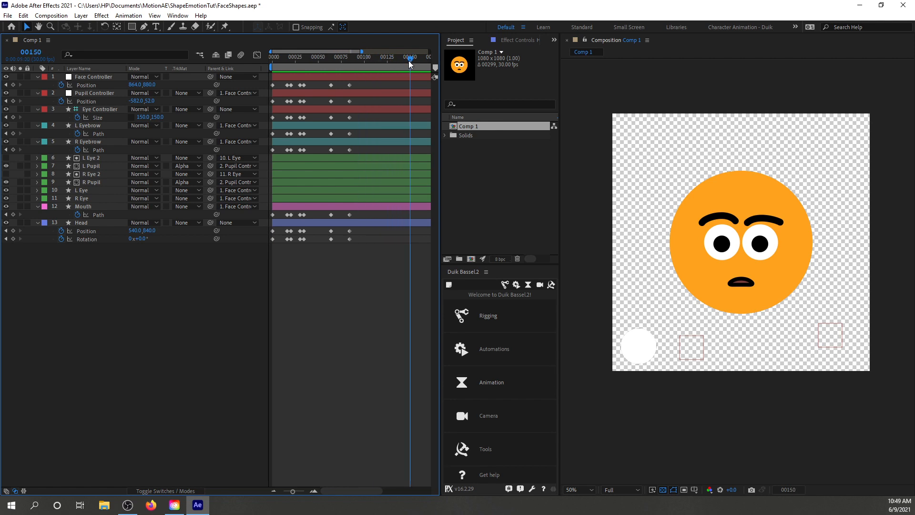
drag(328, 82, 410, 87)
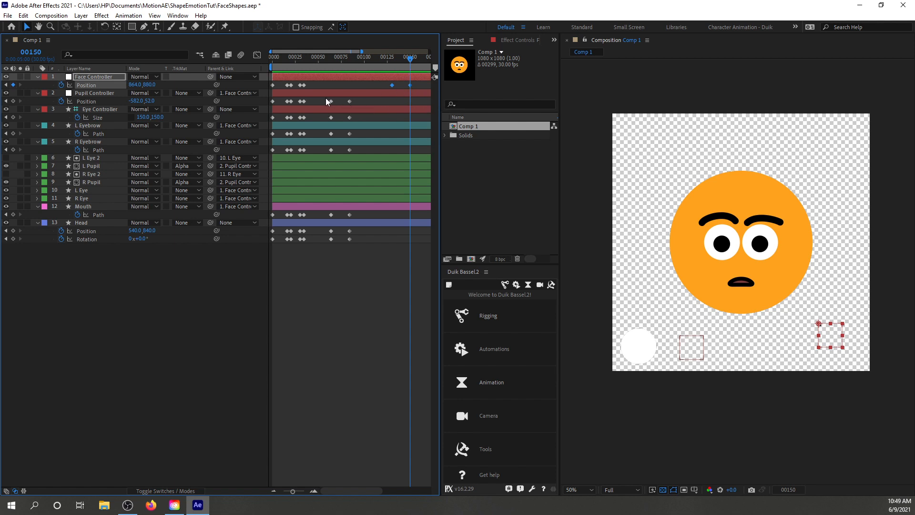
drag(325, 98, 410, 104)
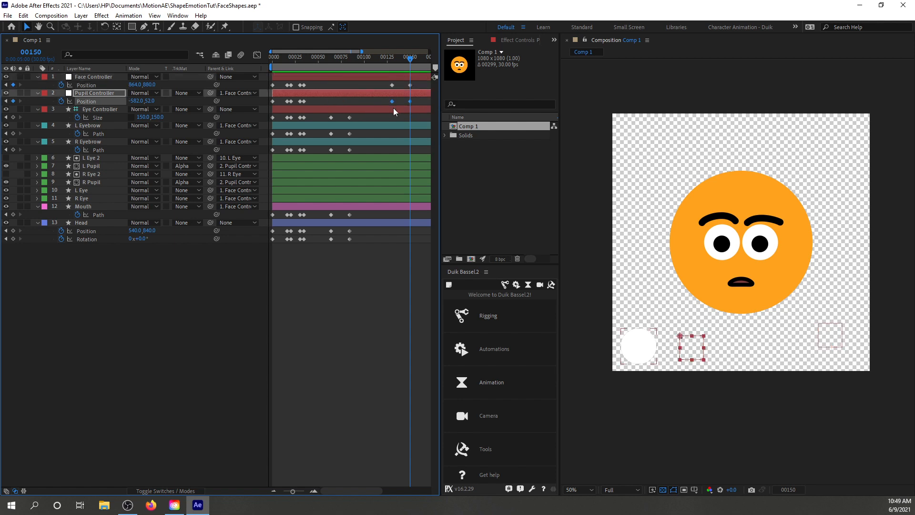
click(330, 117)
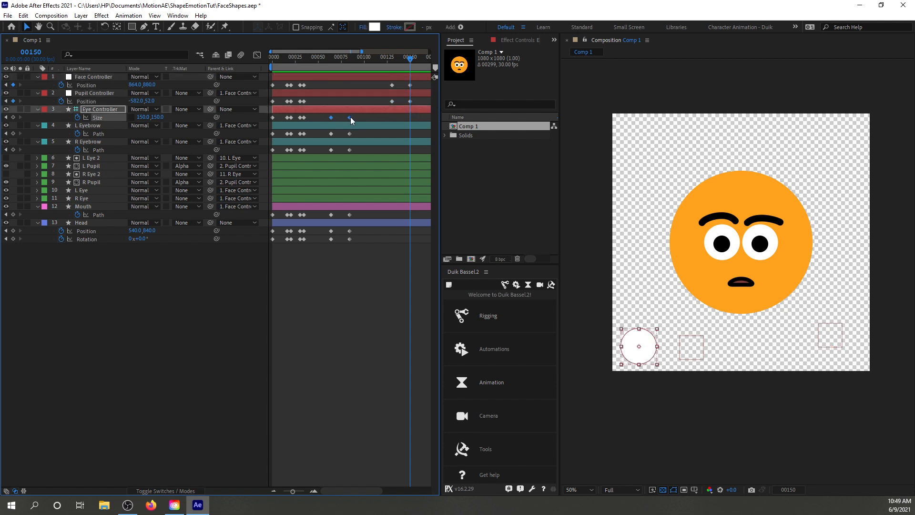
drag(352, 117, 409, 136)
Shift the last two keyframes of the R Eyebrow, Mouth and Head so that the final ones land on frame 150
drag(354, 151, 409, 150)
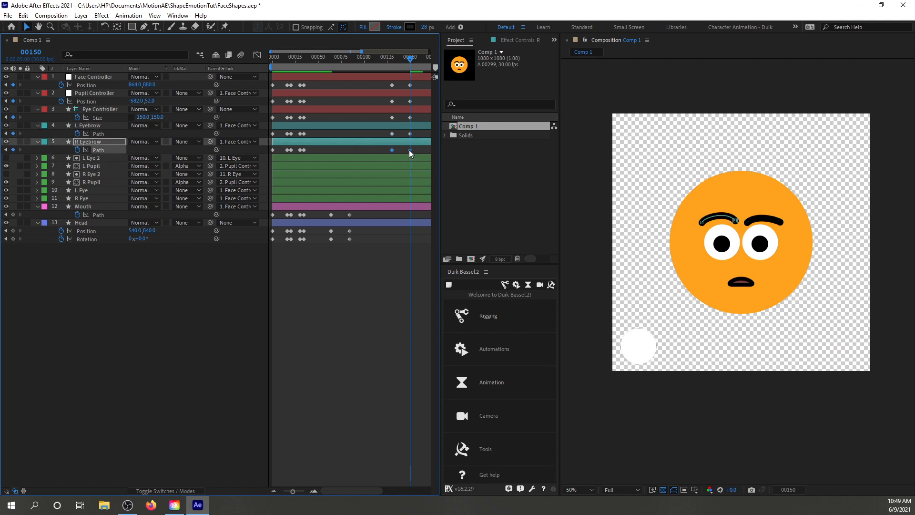
drag(354, 216, 410, 215)
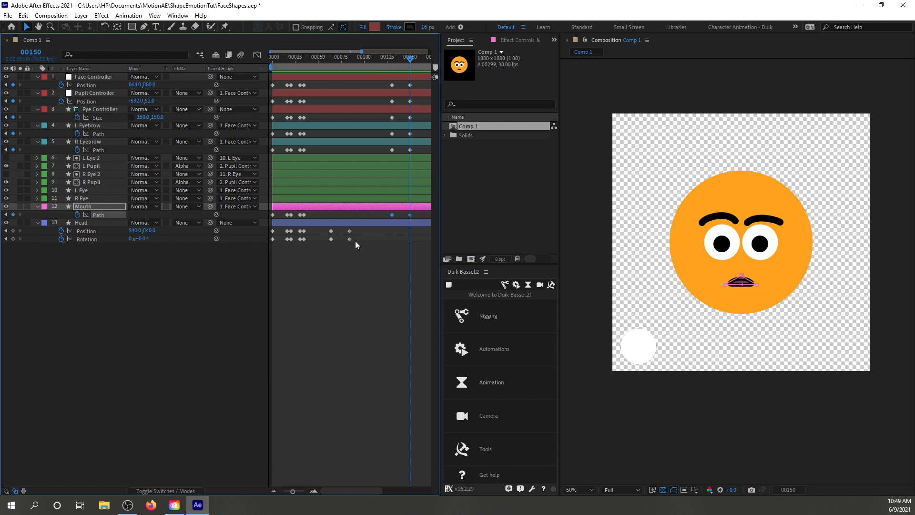
drag(355, 241, 408, 241)
click(385, 266)
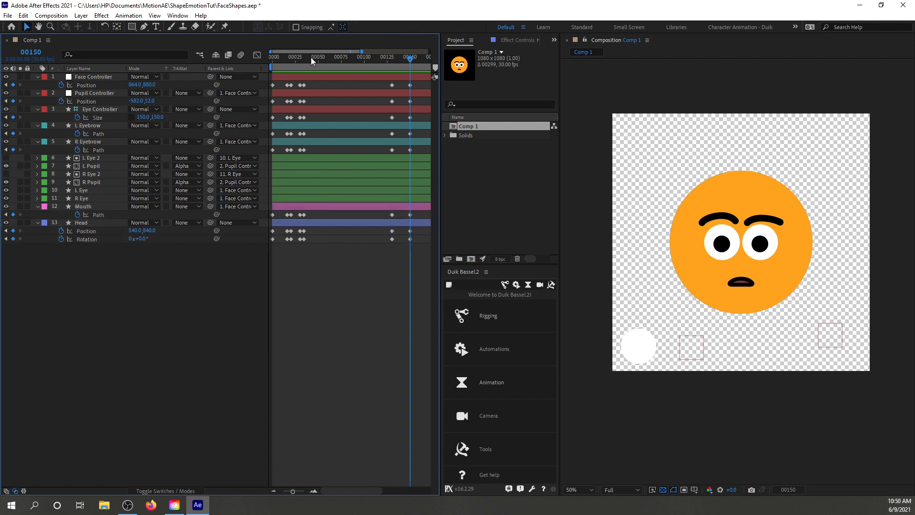
End the work area at about frame 165 and play the animation with the longer hold
drag(311, 57, 354, 64)
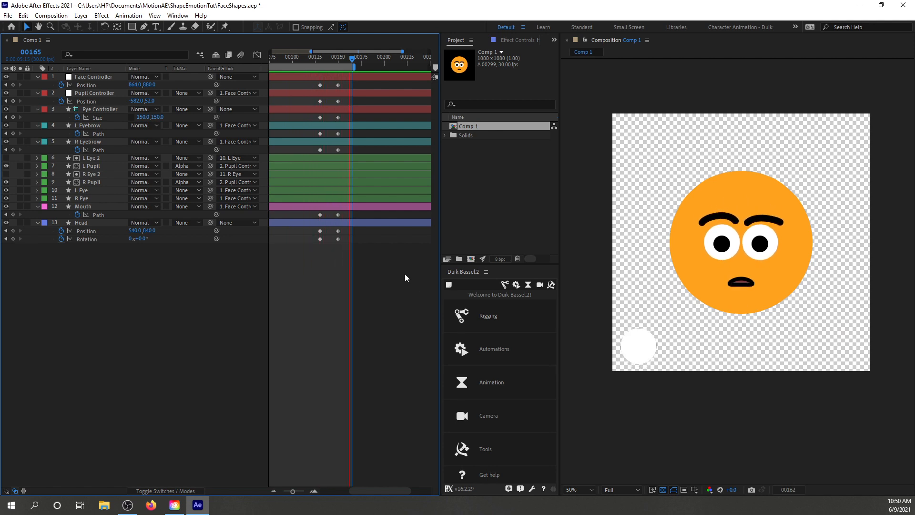
key(space)
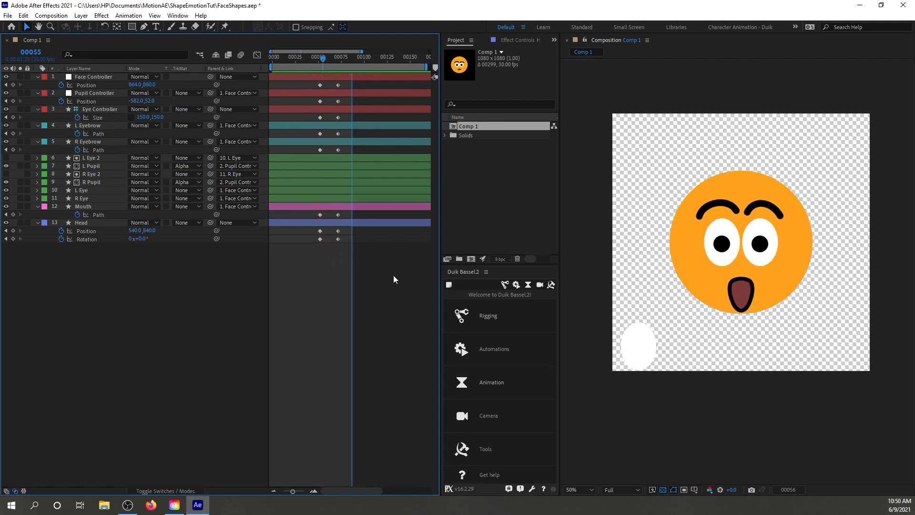
Apply Easy Ease to all keyframes of the controllers, eyebrows, Mouth and Head
drag(360, 50, 387, 50)
drag(385, 242, 269, 82)
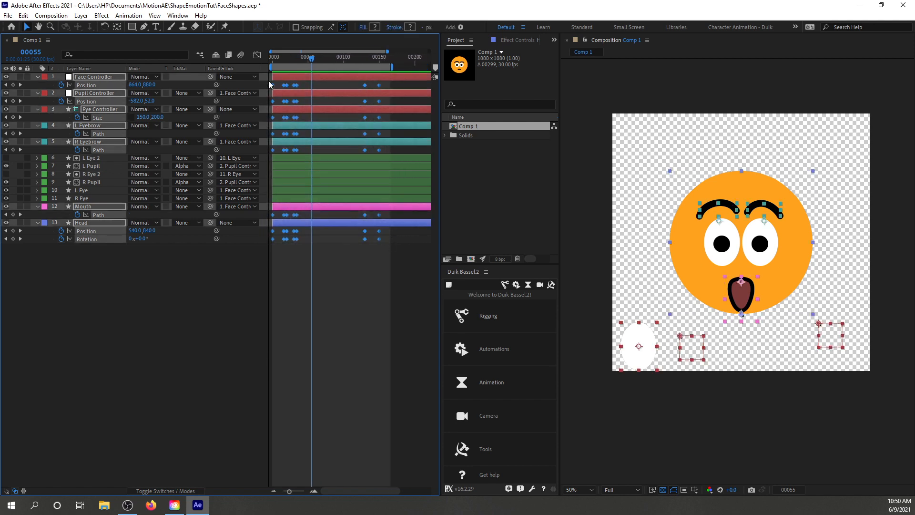
key(F9)
Play the eased animation from frame 0
drag(284, 55, 262, 99)
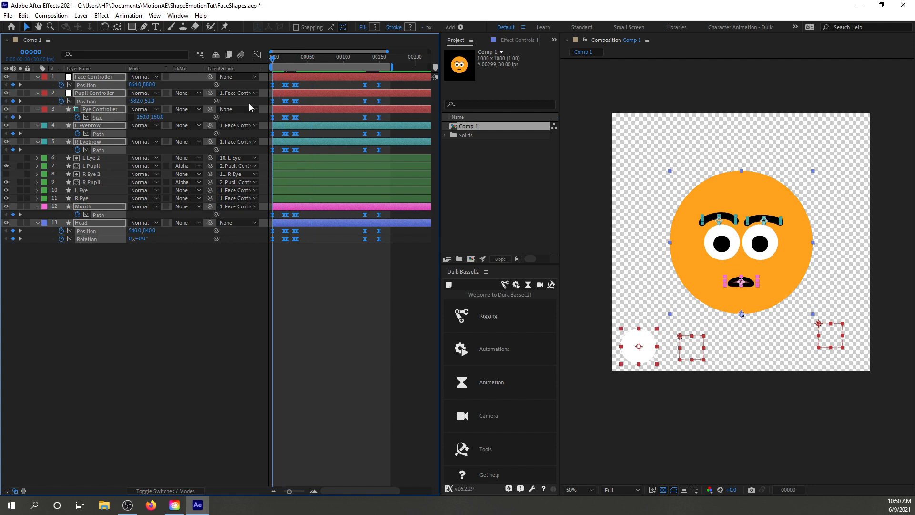
click(325, 310)
key(space)
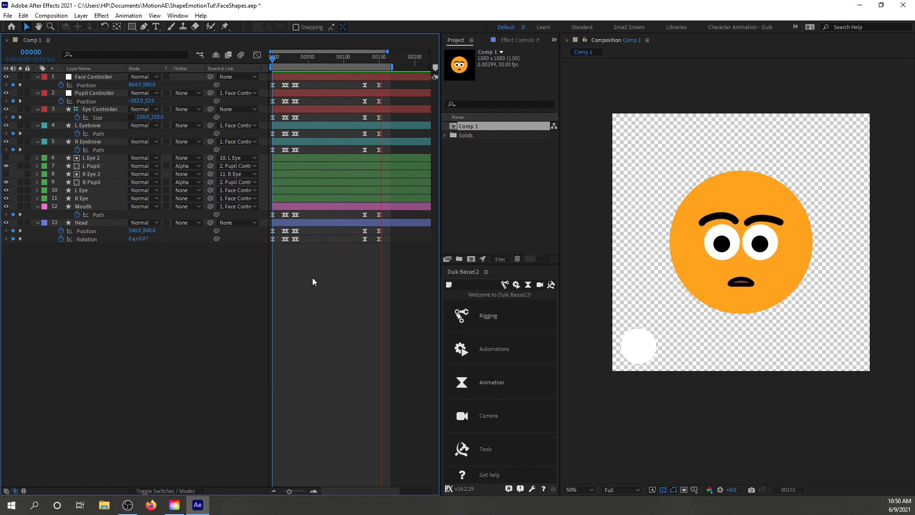
Open the Graph Editor for the Mouth's Path and examine its speed curve, graph type and display options
click(258, 54)
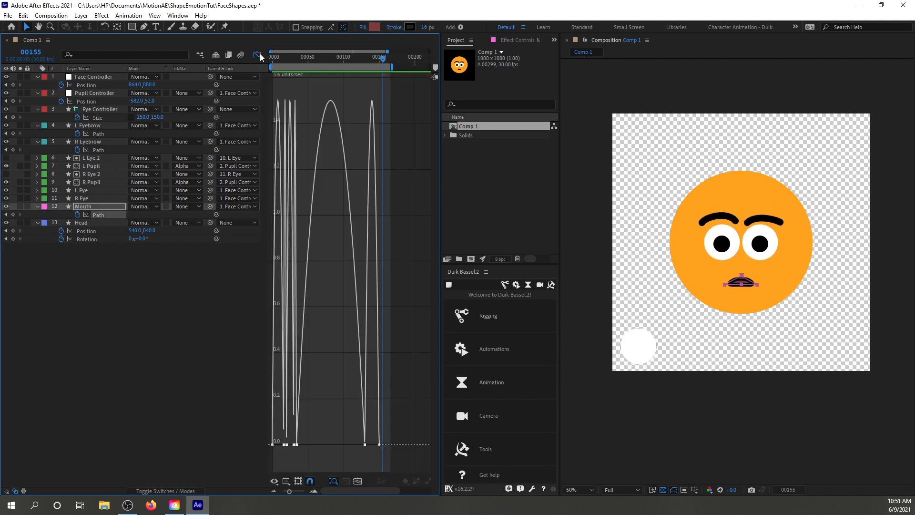
click(357, 481)
click(286, 480)
click(286, 480)
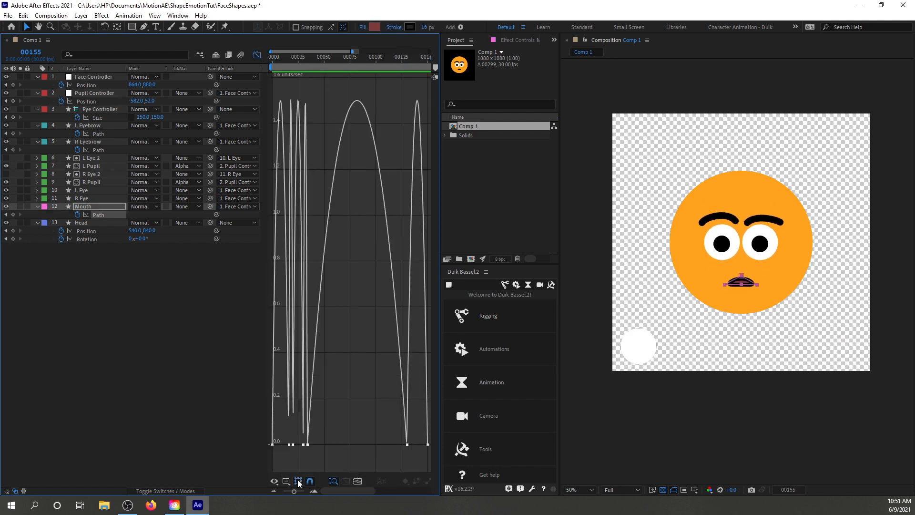
click(286, 480)
click(321, 400)
click(286, 480)
click(310, 390)
click(286, 480)
click(310, 378)
click(286, 480)
click(274, 482)
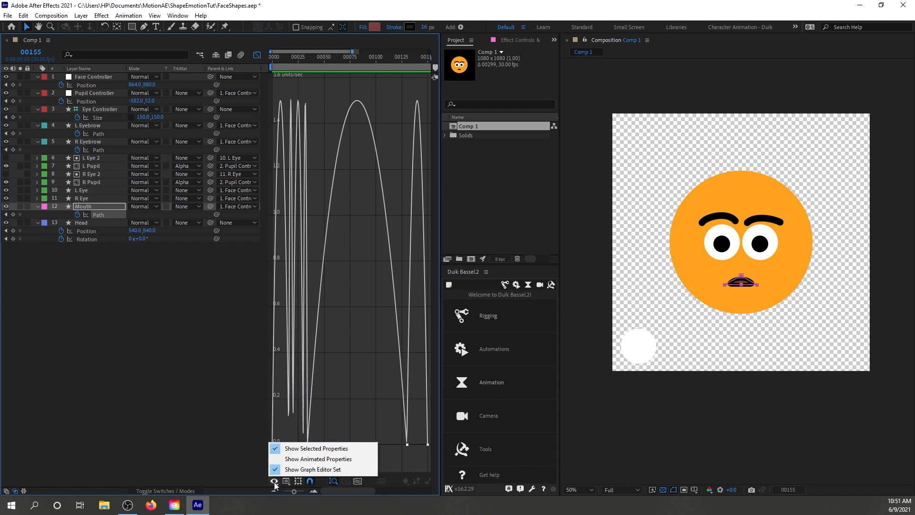
click(206, 417)
click(95, 205)
click(98, 214)
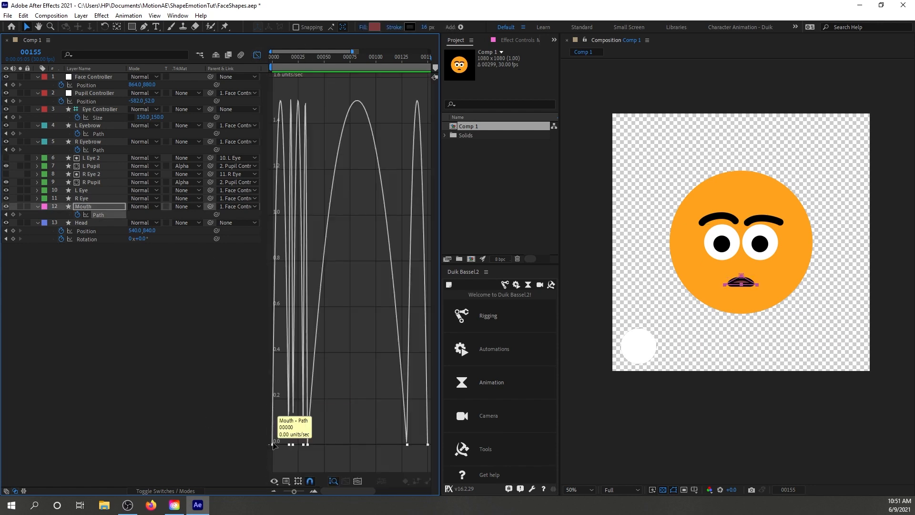
Lengthen the ease handles of the Mouth's speed curve leading into the frame 130 keyframe, and play the result
drag(390, 444, 365, 447)
key(shift+F3)
key(space)
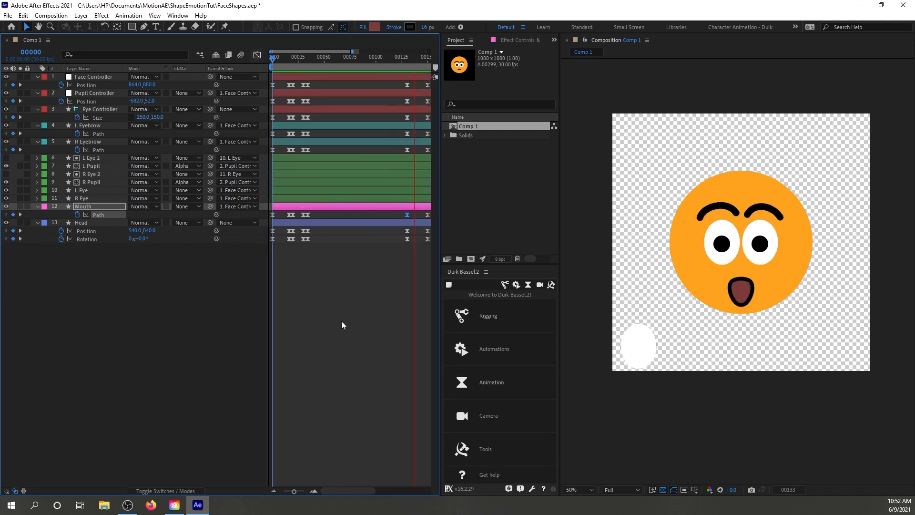
key(space)
Lengthen the ease handles of the Mouth's speed curve between frames 20 and 30 for a sharper speed peak
key(shift+F3)
drag(375, 61, 296, 65)
click(293, 444)
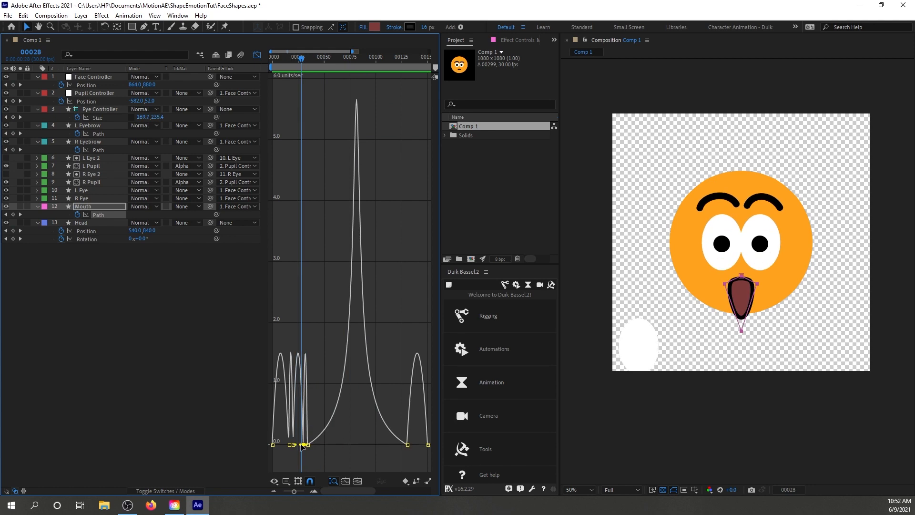
scroll(292, 444, up, 5)
drag(326, 444, 352, 444)
drag(354, 445, 327, 444)
click(257, 55)
At frame 20, lower the Face Controller to position 864, 964 to strengthen the anticipation pose
key(Home)
drag(292, 52, 358, 51)
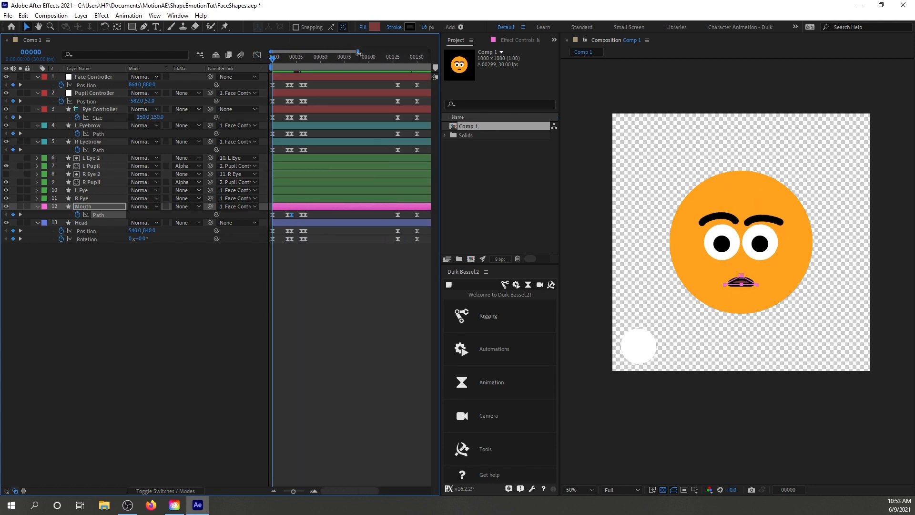
click(290, 61)
click(313, 491)
click(290, 85)
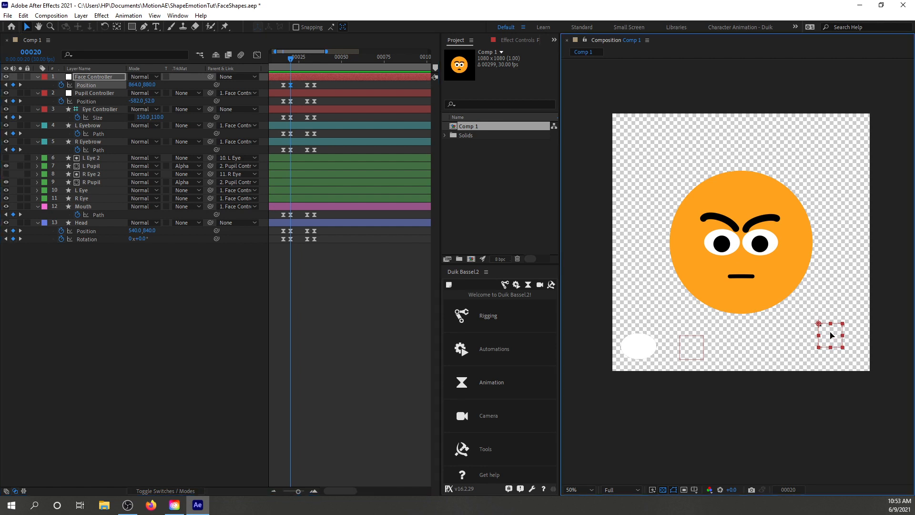
drag(831, 336, 834, 356)
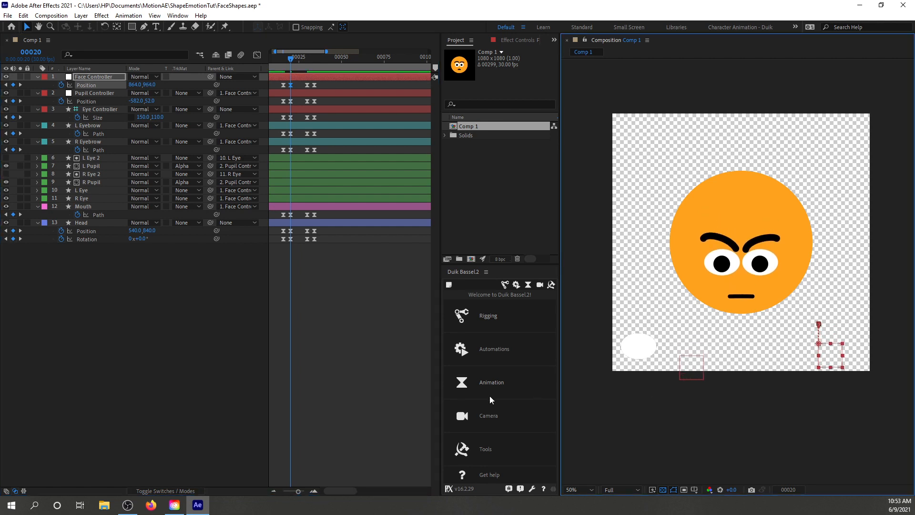
Step frame by frame between frames 18 and 34 to examine the anticipation and surprised poses
key(k)
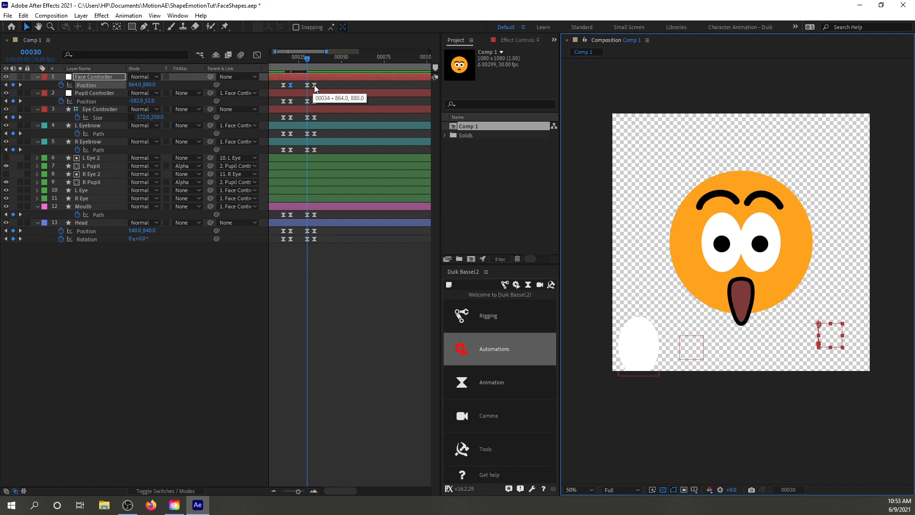
key(Page_Up)
key(Page_Up)
key(Page_Up)
key(Page_Up)
key(Page_Up)
key(Page_Up)
key(Page_Up)
key(Page_Up)
key(Page_Up)
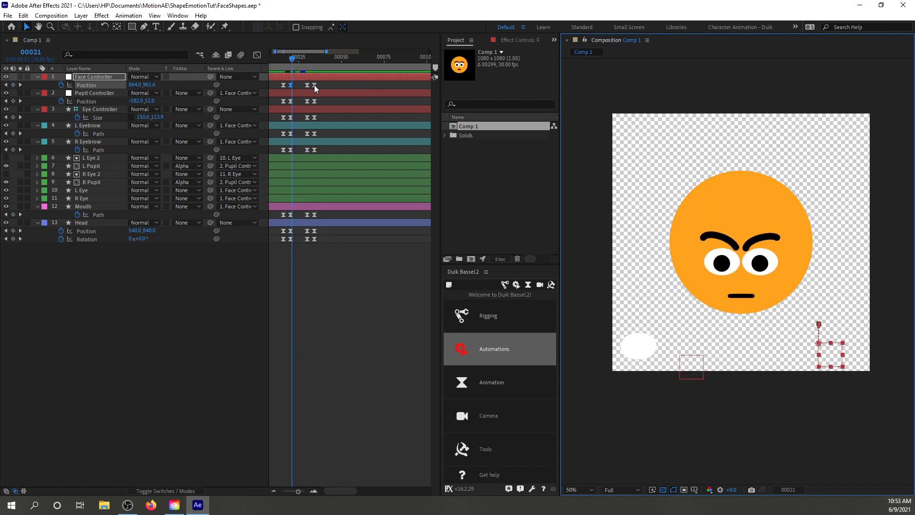
key(Page_Up)
key(Page_Up)
key(Page_Up)
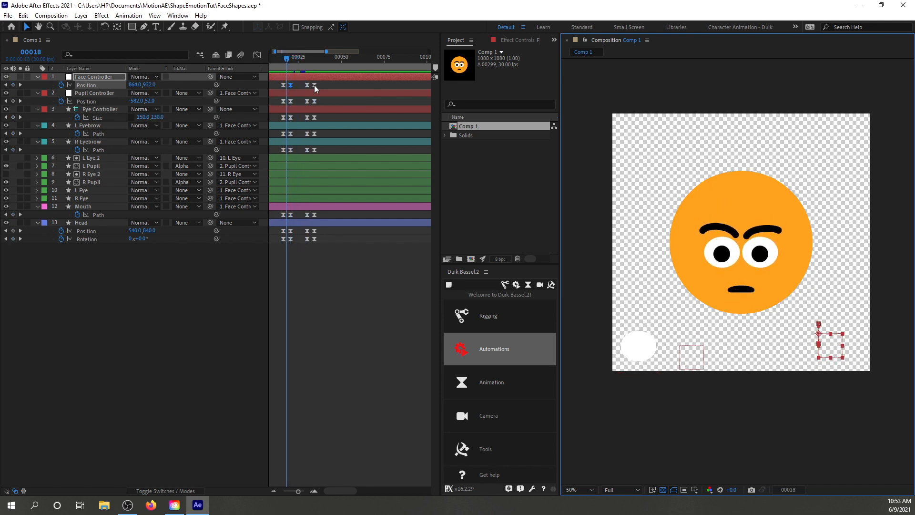
key(Page_Down)
key(Page_Down)
key(Page_Down)
key(Page_Down)
key(Page_Down)
key(Page_Down)
key(Page_Down)
key(Page_Down)
key(Page_Down)
key(Page_Down)
key(Page_Down)
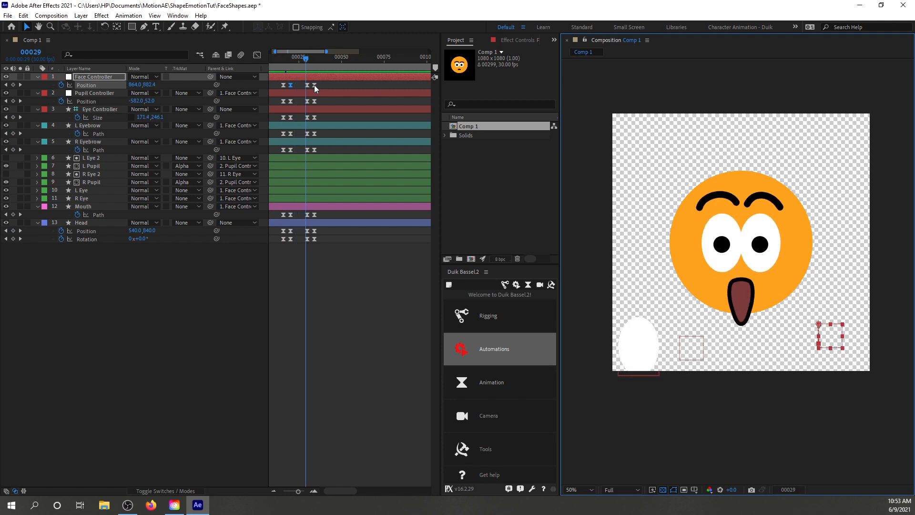
key(Page_Down)
key(Page_Down)
key(Page_Down)
key(Page_Down)
key(Page_Down)
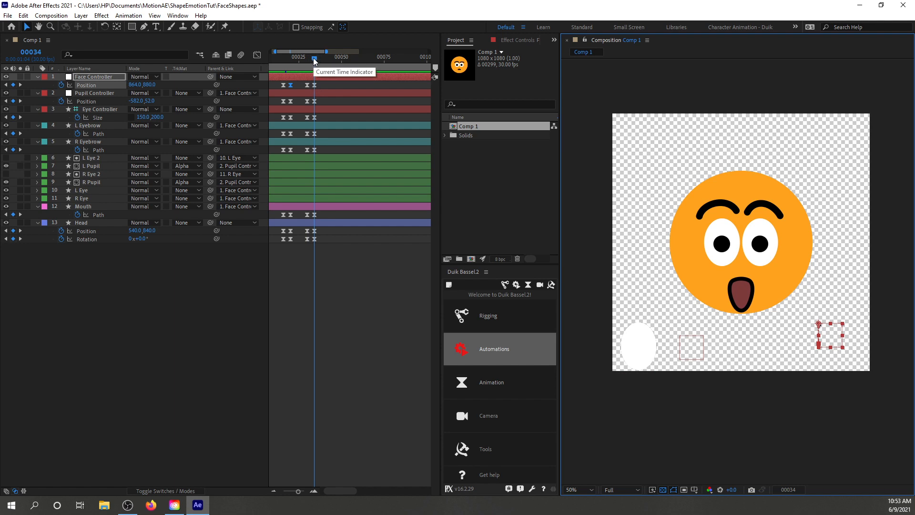
At frame 30, raise the Face Controller to position 864, 762 to exaggerate the overshoot, and play the result
drag(313, 58, 307, 58)
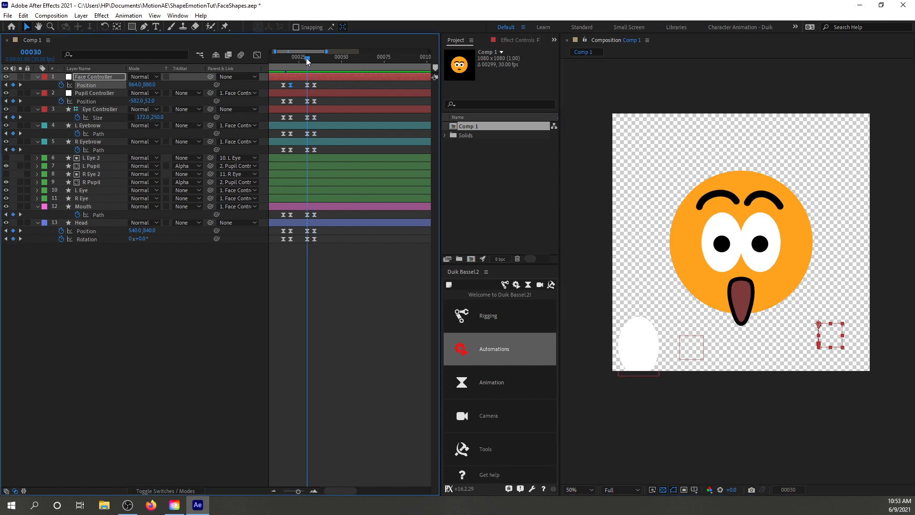
drag(833, 343, 835, 315)
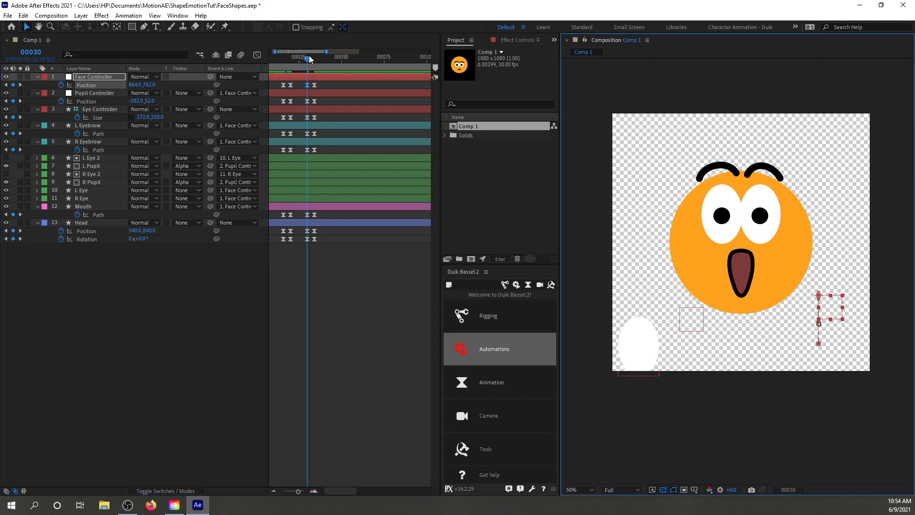
drag(309, 59, 279, 59)
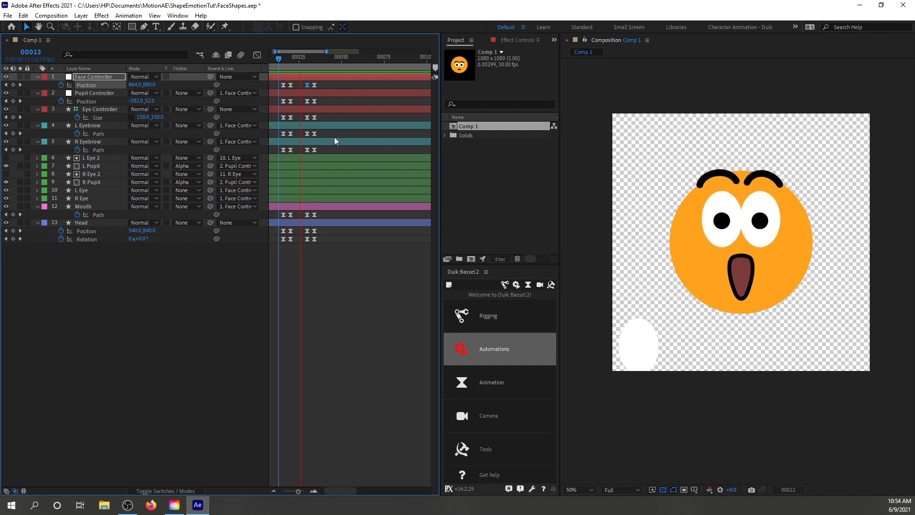
key(space)
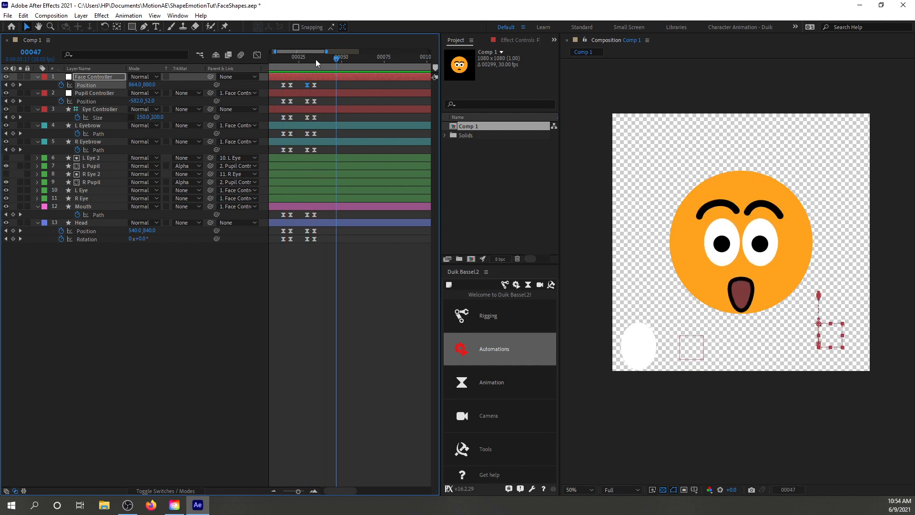
click(315, 59)
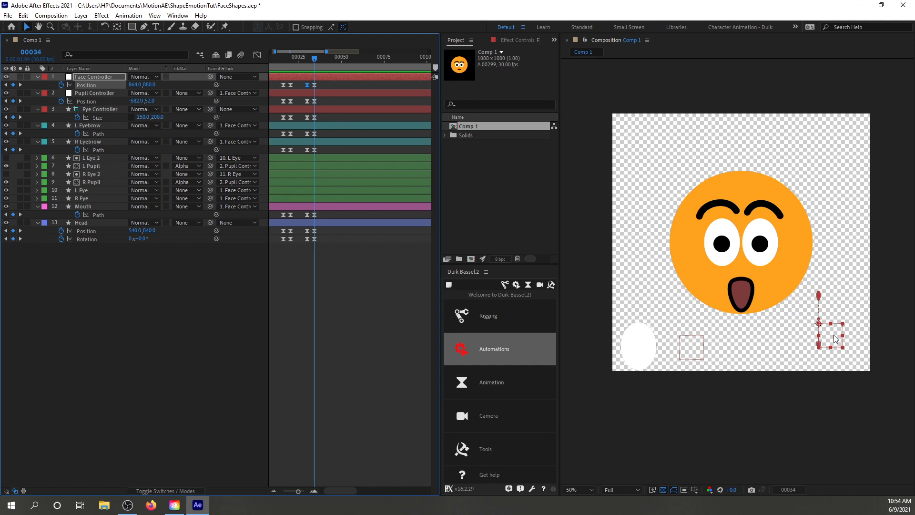
drag(313, 57, 278, 59)
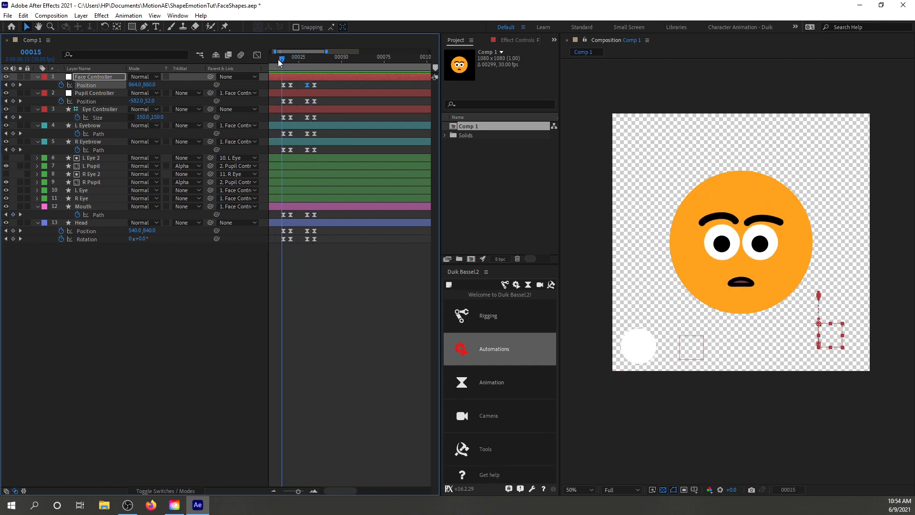
key(space)
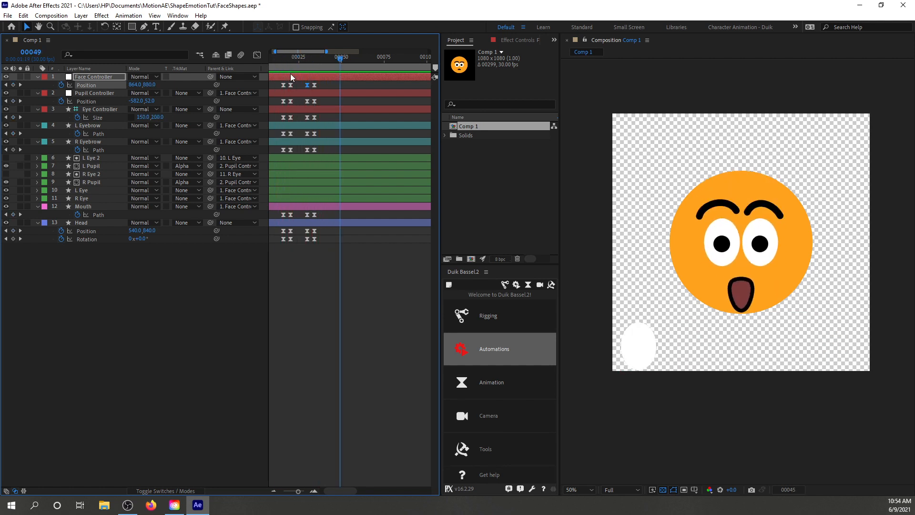
key(space)
Try to shift the Face Controller's frame 20 motion path point to 831, 973.5, and undo the move
drag(309, 59, 292, 59)
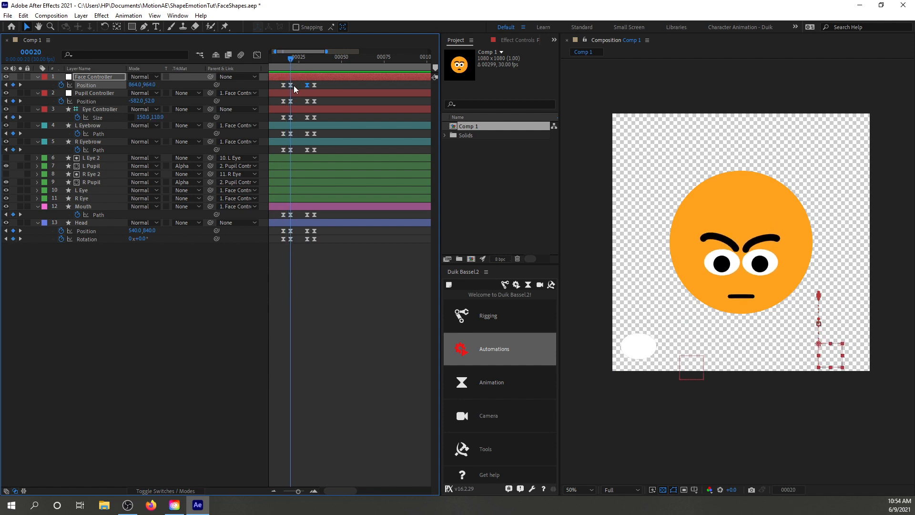
drag(293, 85, 282, 83)
scroll(839, 338, up, 2)
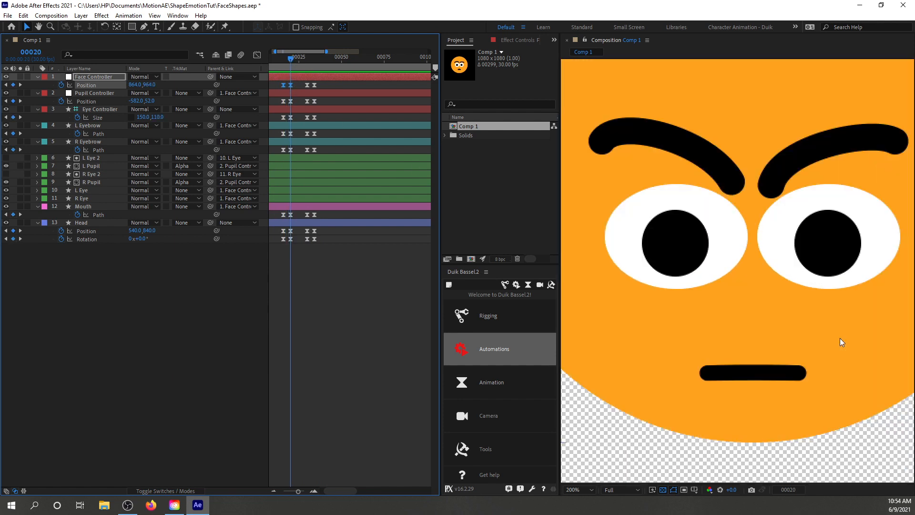
drag(872, 401, 664, 179)
drag(754, 299, 634, 258)
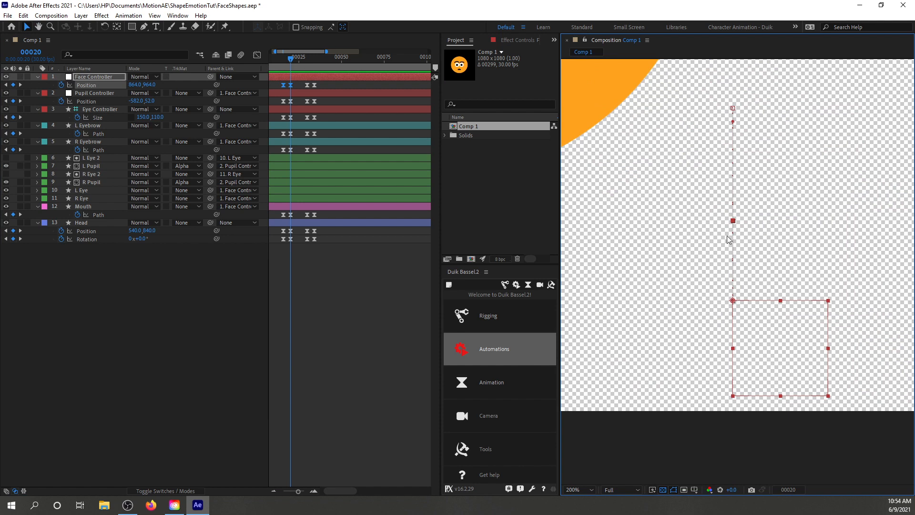
drag(734, 301, 702, 312)
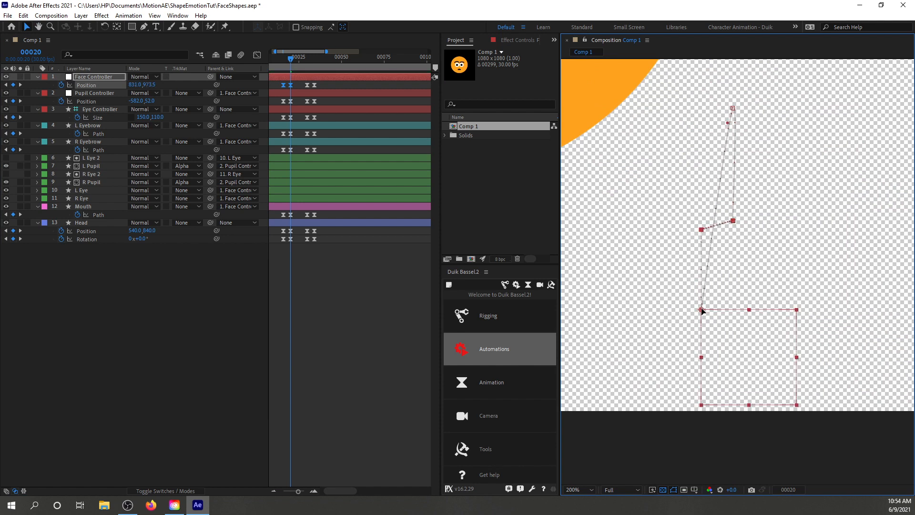
key(ctrl+z)
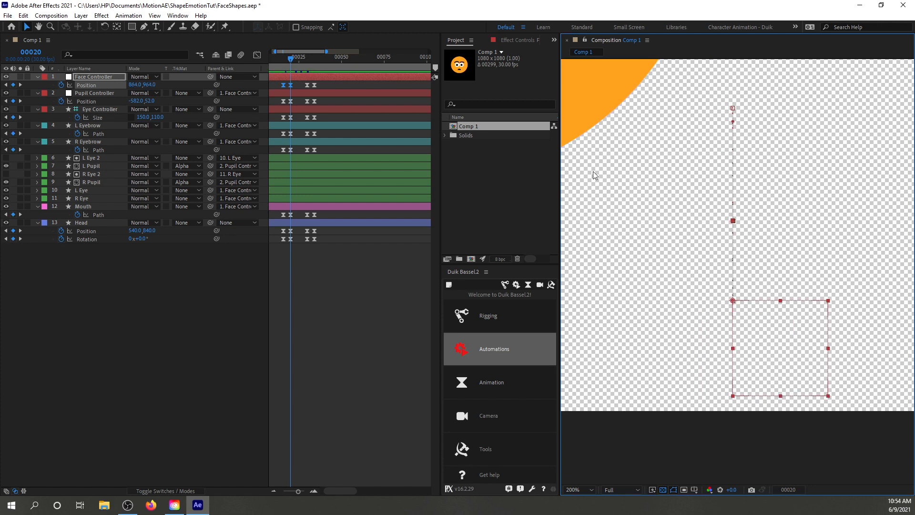
Try to bend the Face Controller's motion path between frames 20 and 30 into an arc with the frame 30 point's handle
click(642, 190)
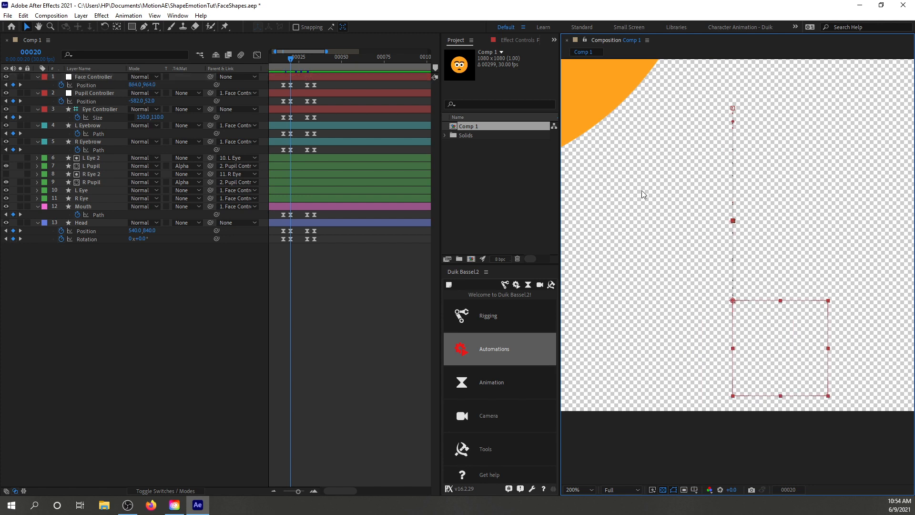
click(290, 85)
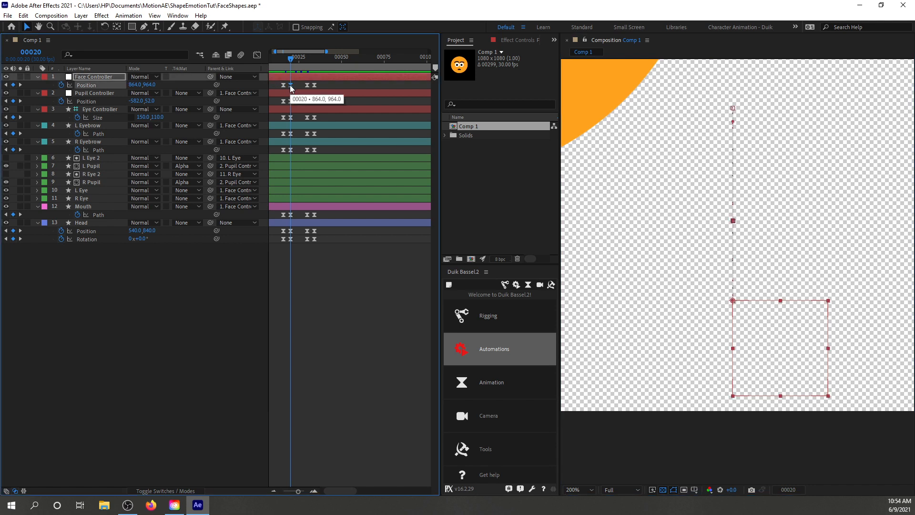
click(283, 85)
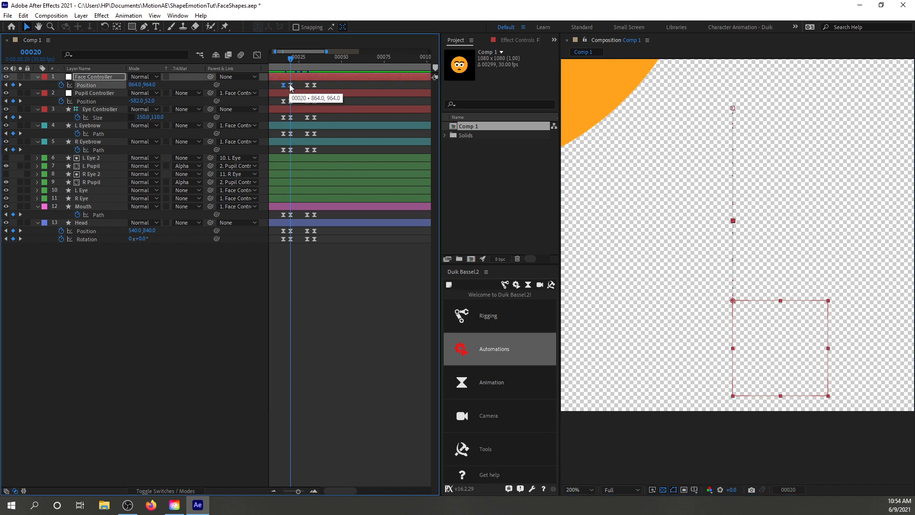
click(290, 86)
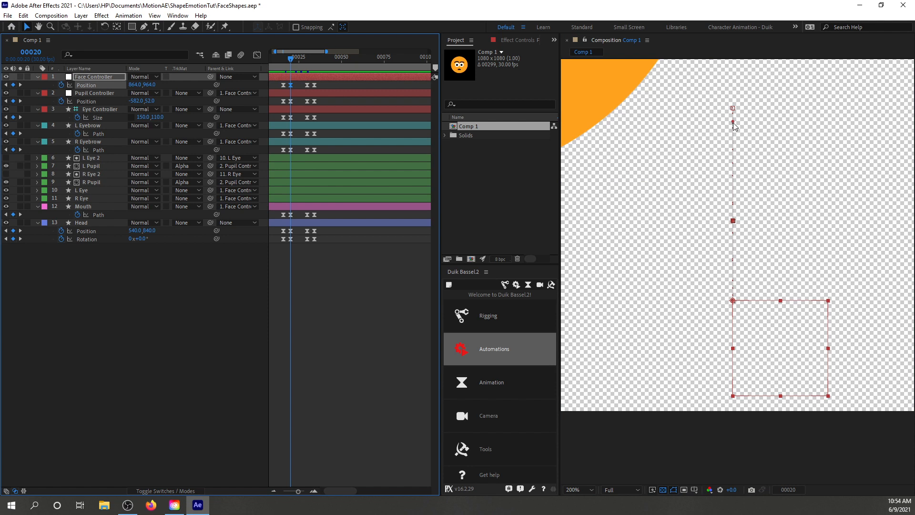
drag(733, 123, 583, 242)
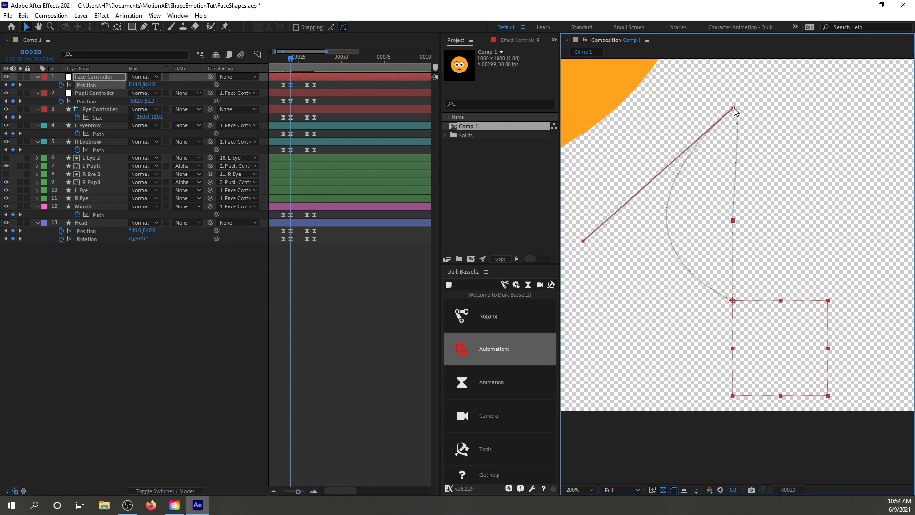
scroll(693, 165, down, 4)
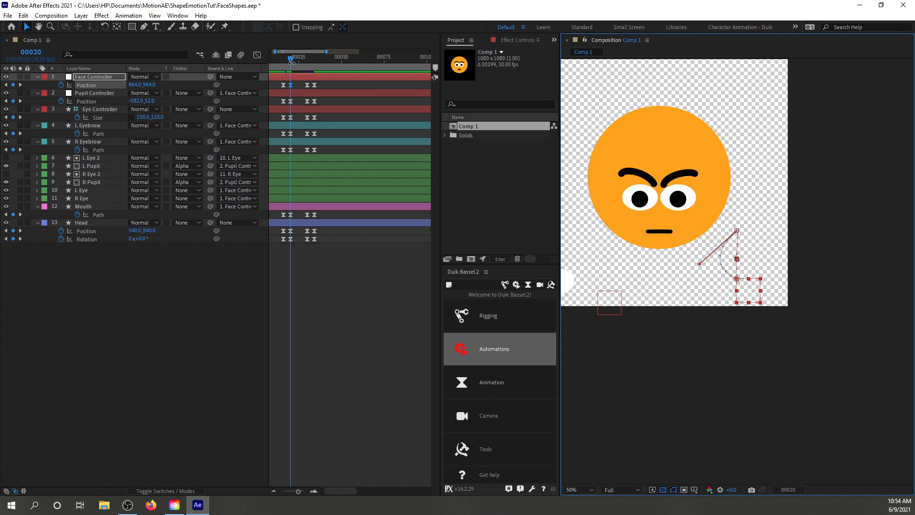
mouse_move(291, 62)
mouse_down()
mouse_move(279, 59)
mouse_move(315, 62)
mouse_move(282, 54)
mouse_up()
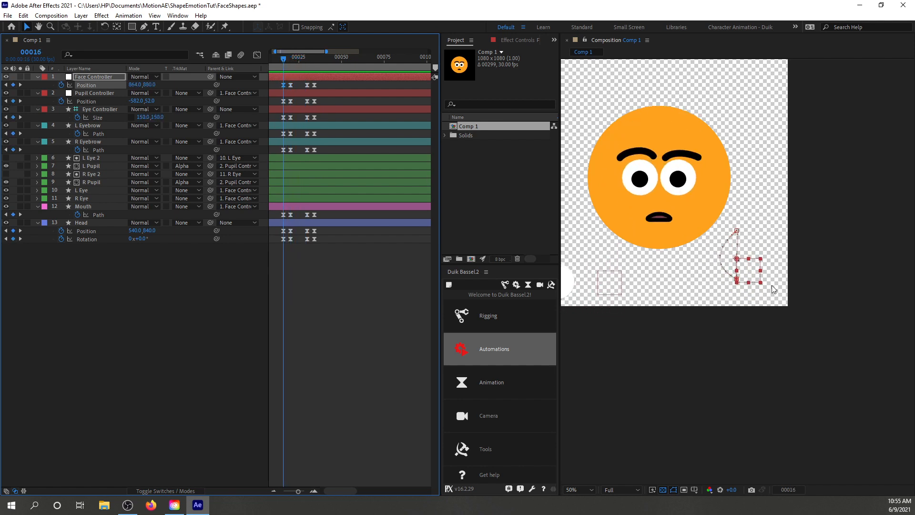
key(k)
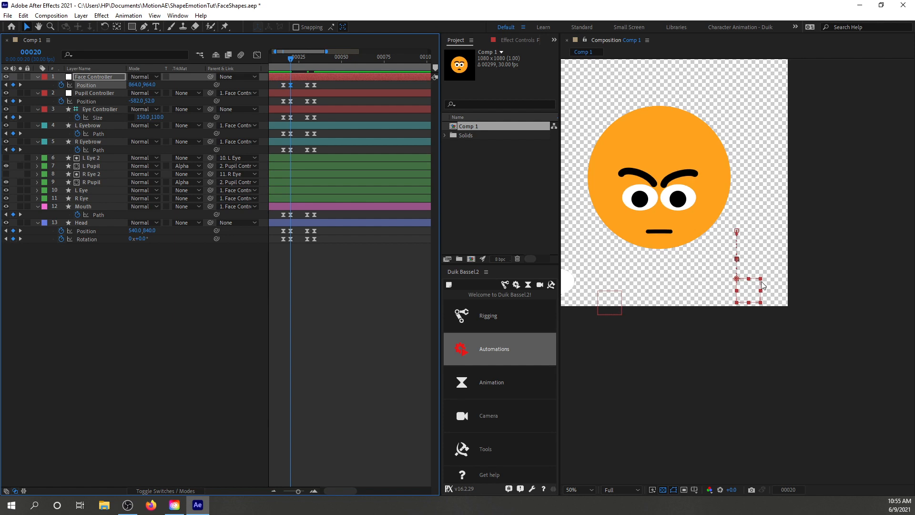
Convert the Face Controller's frame 16 motion path point to a smooth point with long diagonal Bezier handles, using the Convert Vertex tool
scroll(754, 279, up, 4)
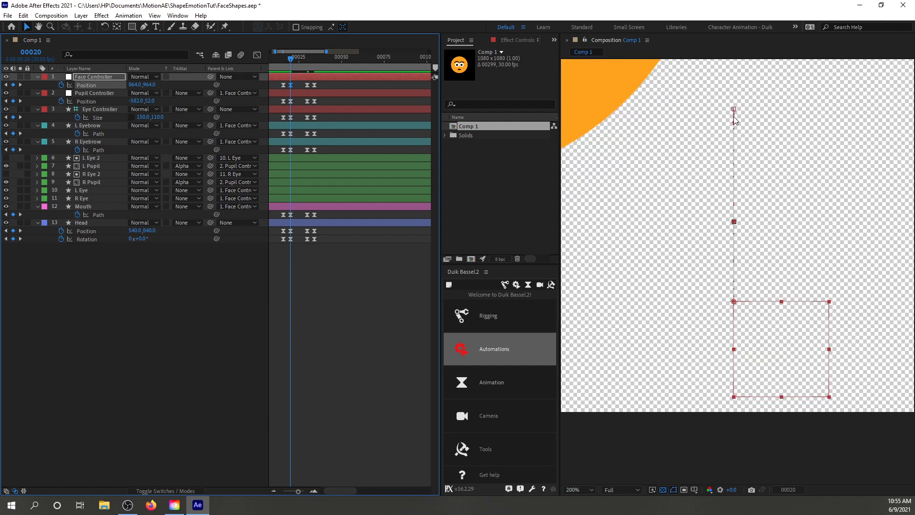
drag(291, 60, 285, 60)
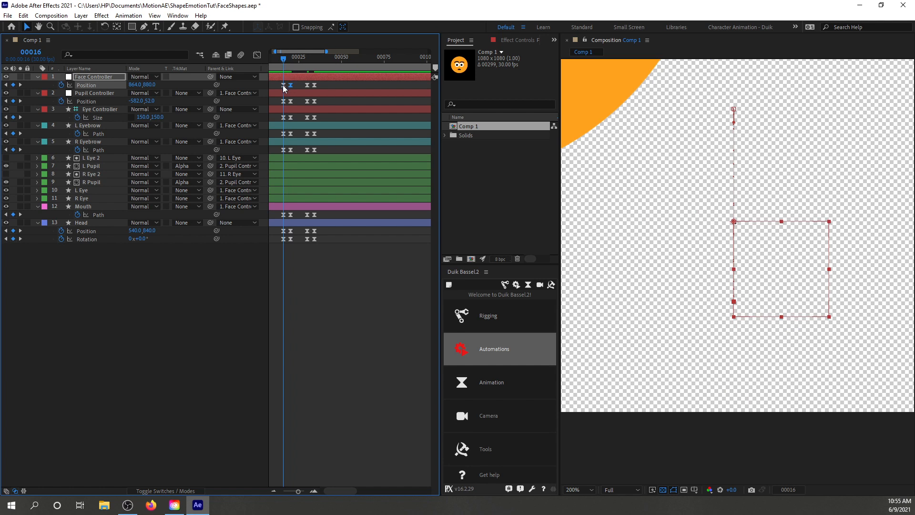
scroll(733, 246, up, 3)
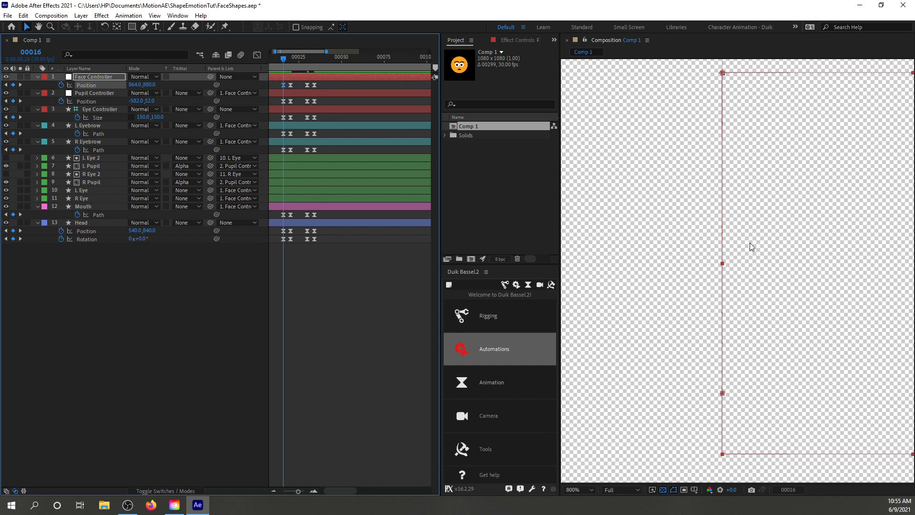
scroll(750, 242, down, 1)
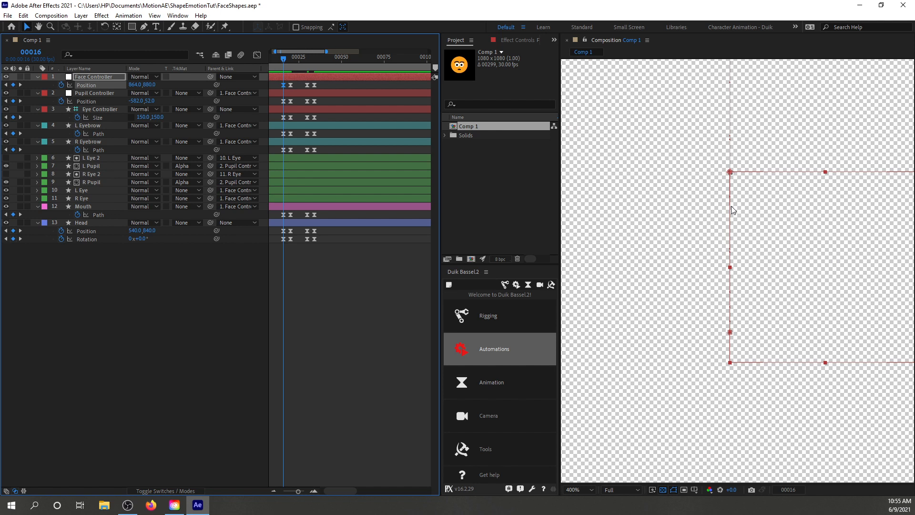
drag(144, 29, 179, 58)
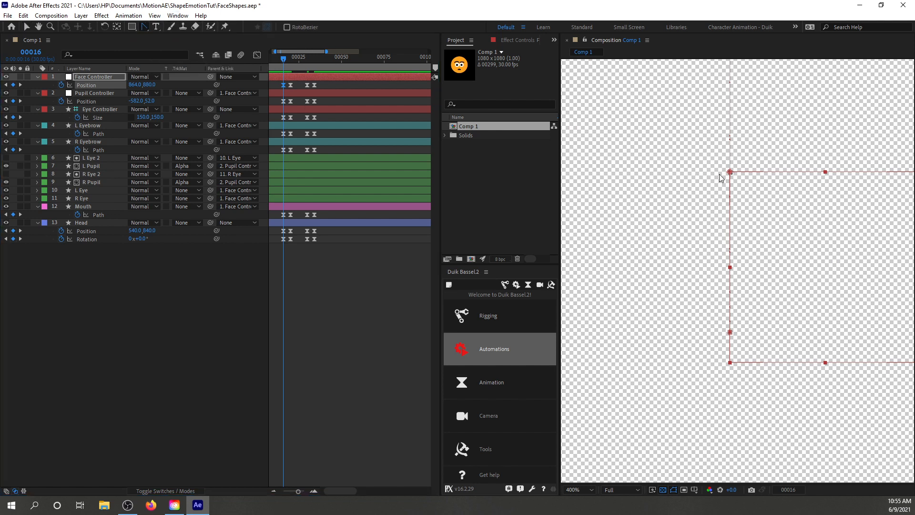
drag(730, 172, 862, 261)
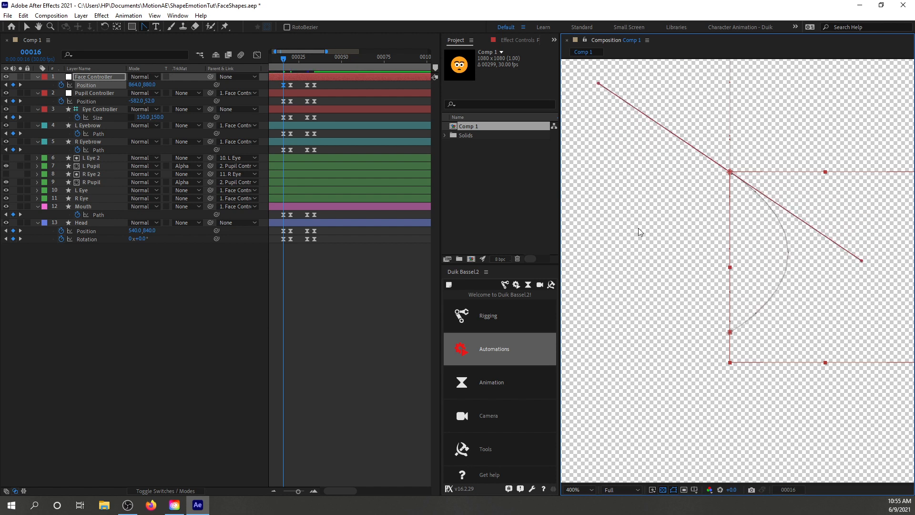
Give the Face Controller's frame 20 motion path point long horizontal Bezier handles, and shorten and flatten the frame 16 point's outgoing handle
click(291, 85)
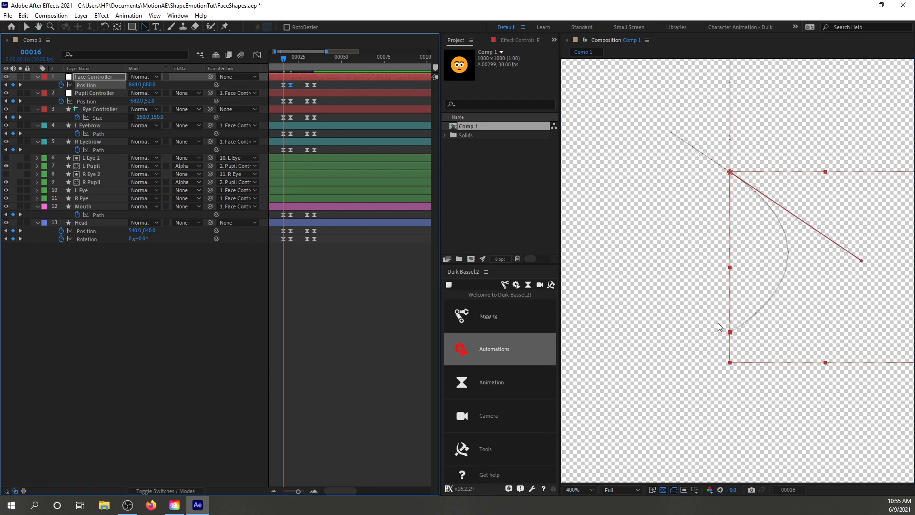
drag(729, 332, 583, 333)
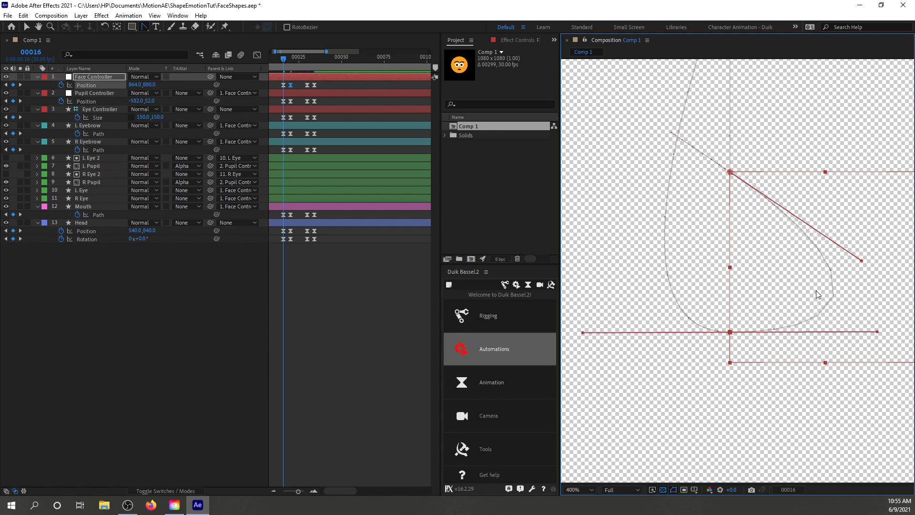
key(v)
drag(863, 261, 820, 213)
key(slash)
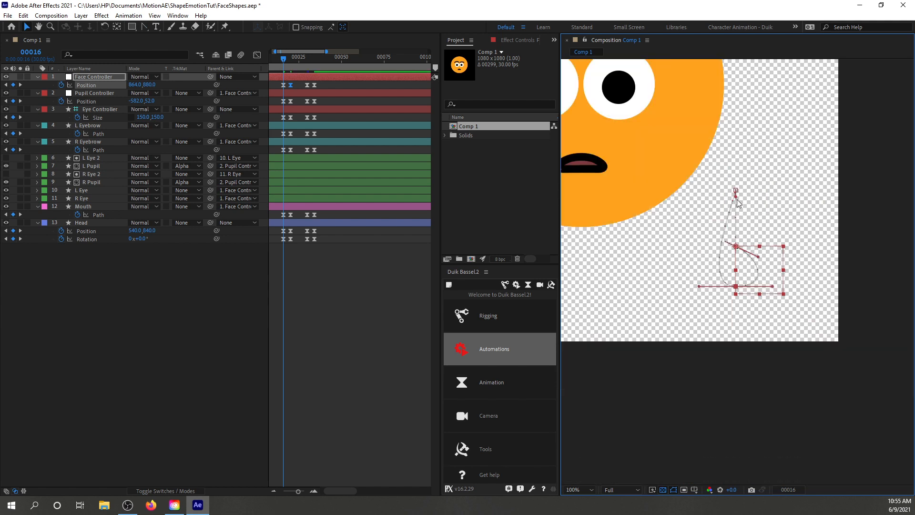
key(period)
key(period)
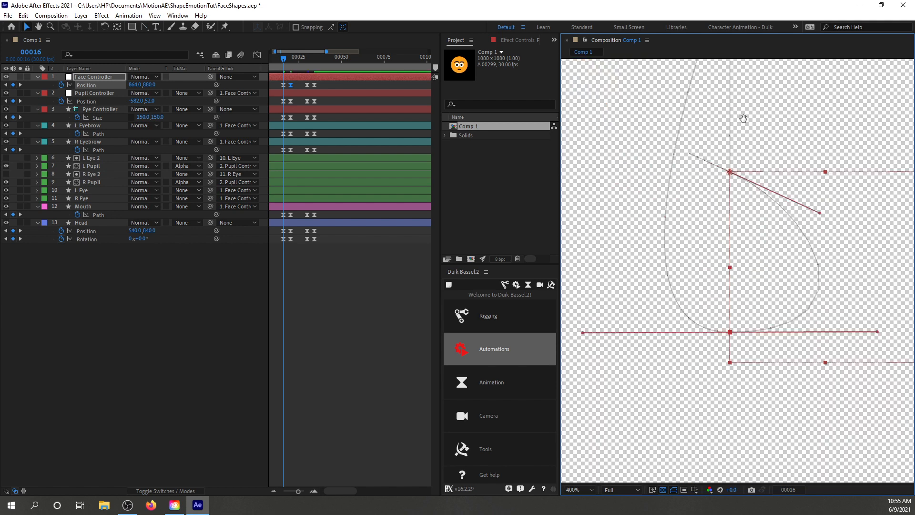
Give the Face Controller's frame 30 motion path point long horizontal Bezier handles on both sides, using the Convert Vertex tool
drag(744, 119, 735, 290)
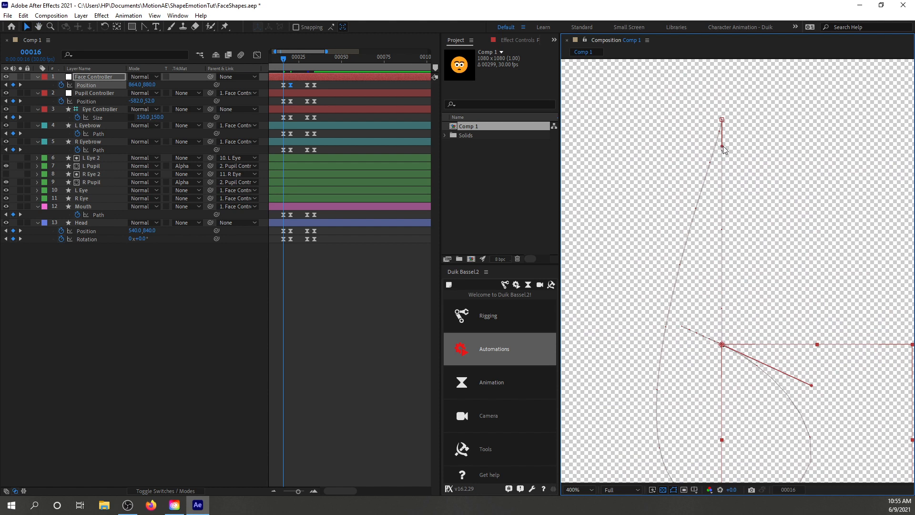
drag(724, 149, 640, 120)
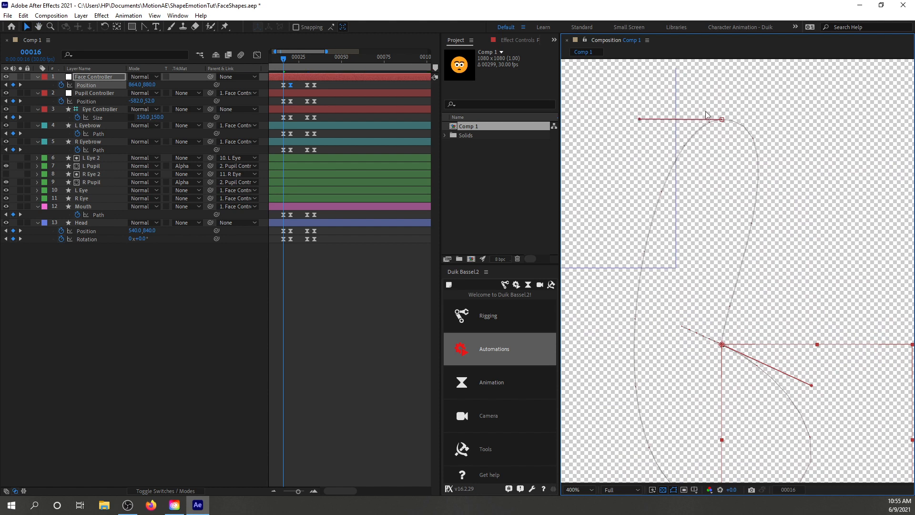
key(g)
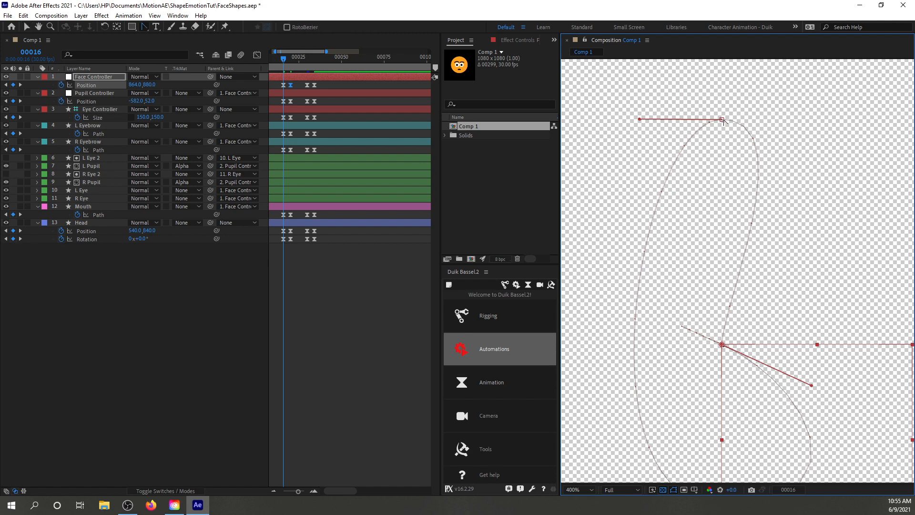
drag(723, 121, 902, 121)
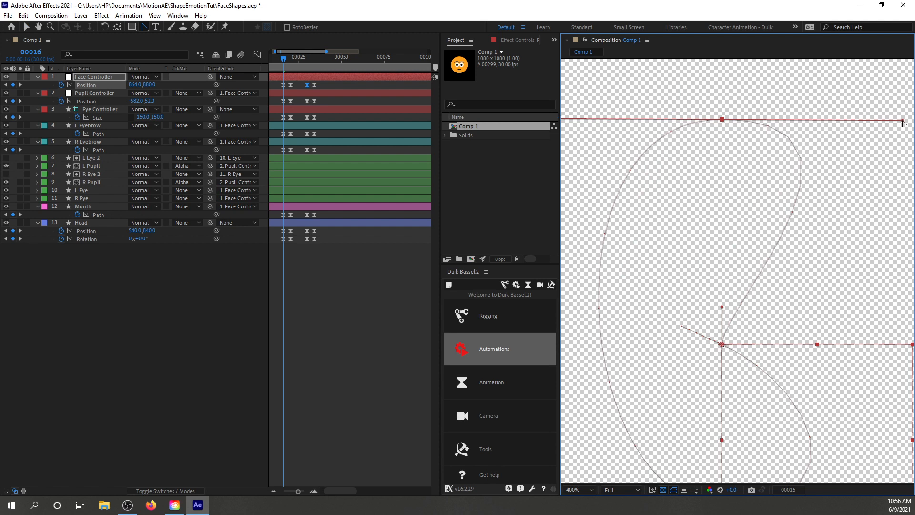
Preview the whole face animation from frame 0 to check the curved motion path
key(comma)
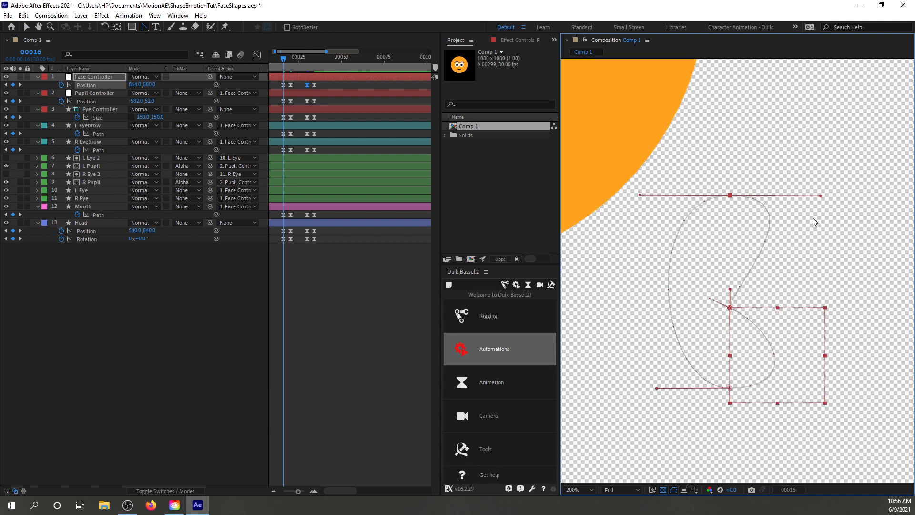
key(comma)
key(comma)
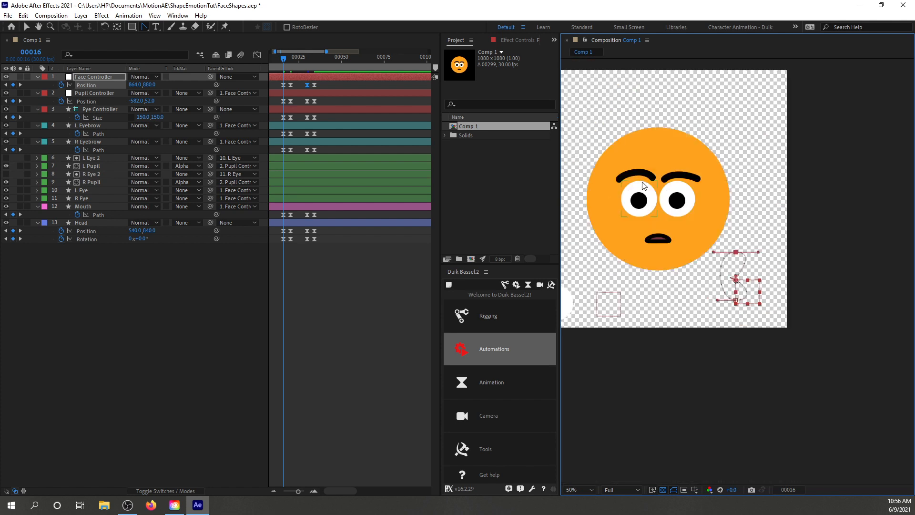
drag(672, 203, 737, 241)
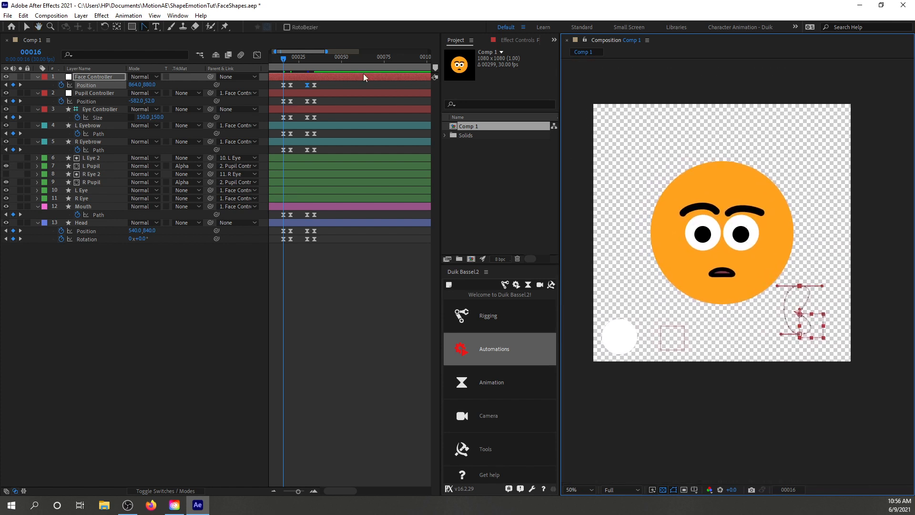
click(250, 61)
key(Home)
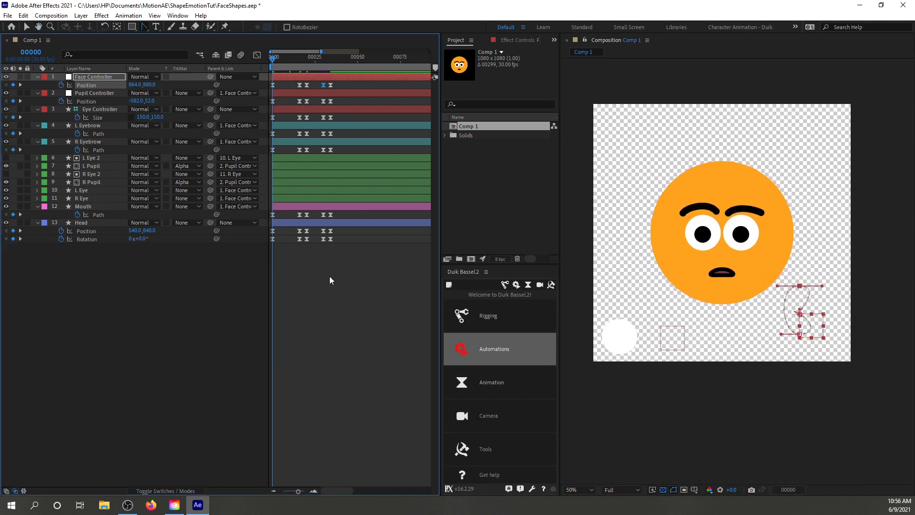
key(space)
key(space)
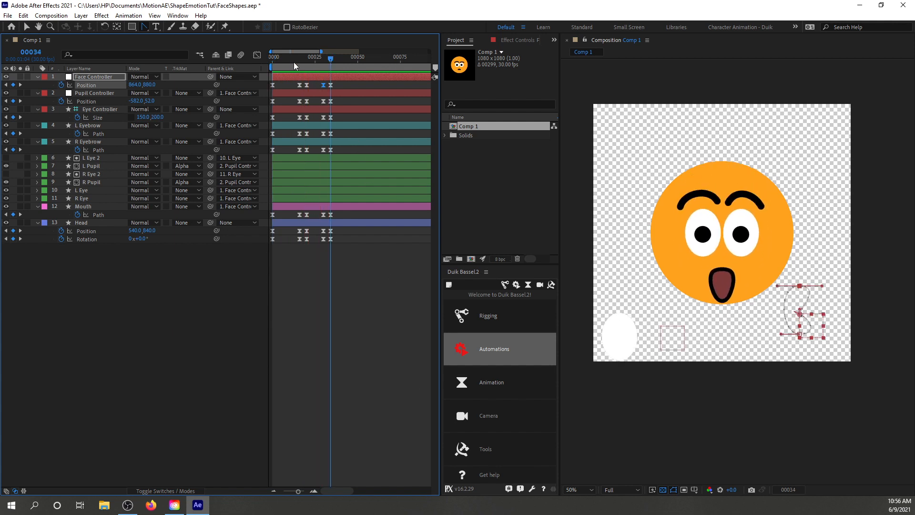
Try to make the Face Controller's frame 16 Position keyframe a hold keyframe, and undo the change
mouse_move(294, 62)
mouse_down()
mouse_move(262, 67)
mouse_move(299, 57)
mouse_up()
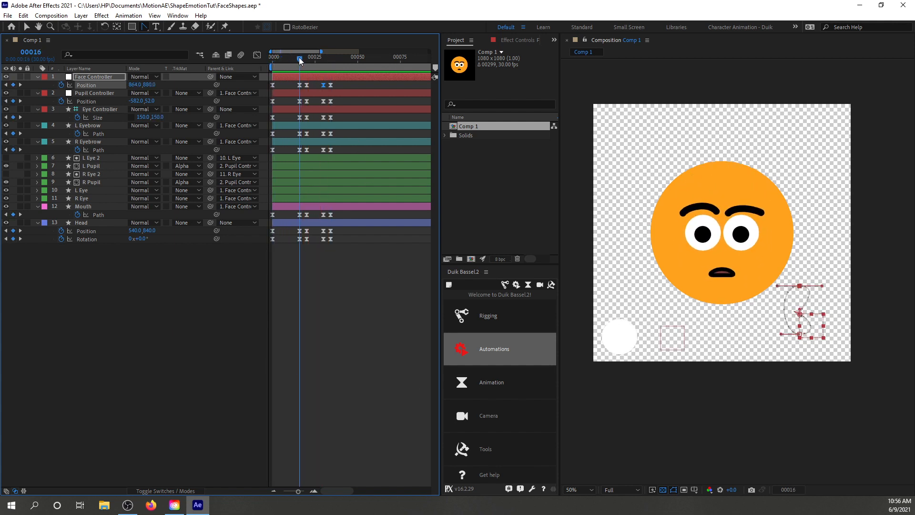
click(299, 85)
scroll(862, 373, up, 2)
drag(878, 403, 739, 282)
scroll(737, 275, up, 2)
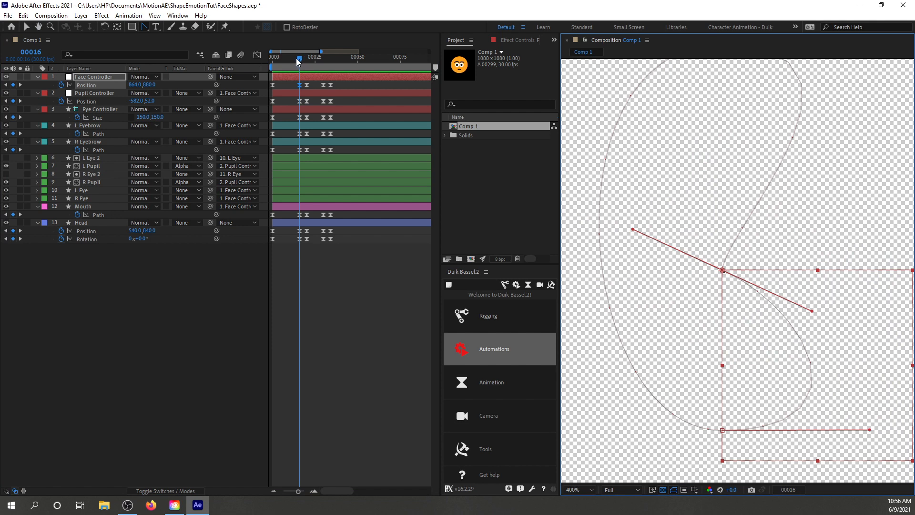
mouse_move(297, 61)
mouse_down()
mouse_move(273, 56)
mouse_move(300, 55)
mouse_up()
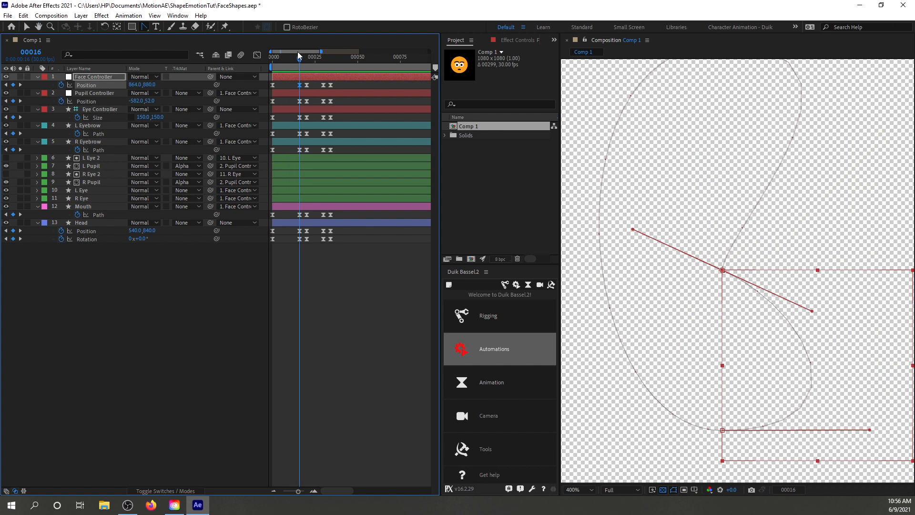
right_click(300, 86)
click(335, 161)
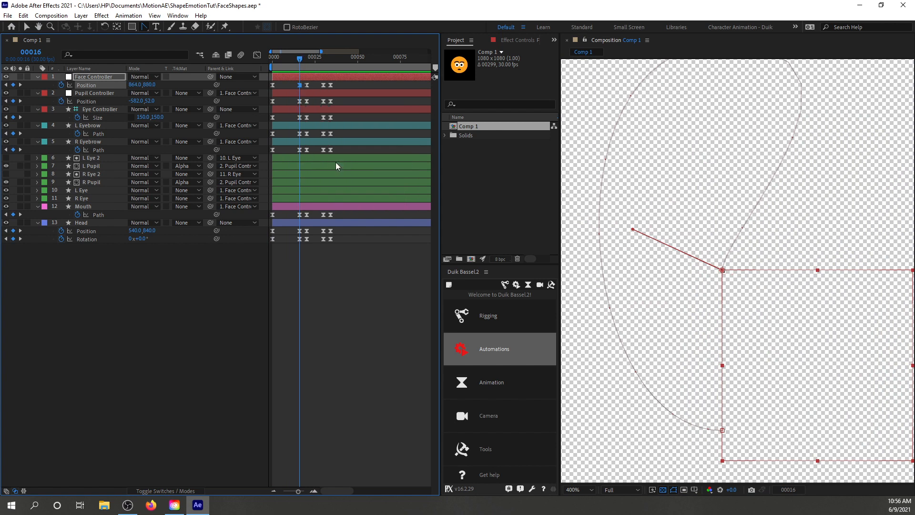
drag(300, 57, 269, 62)
key(ctrl+z)
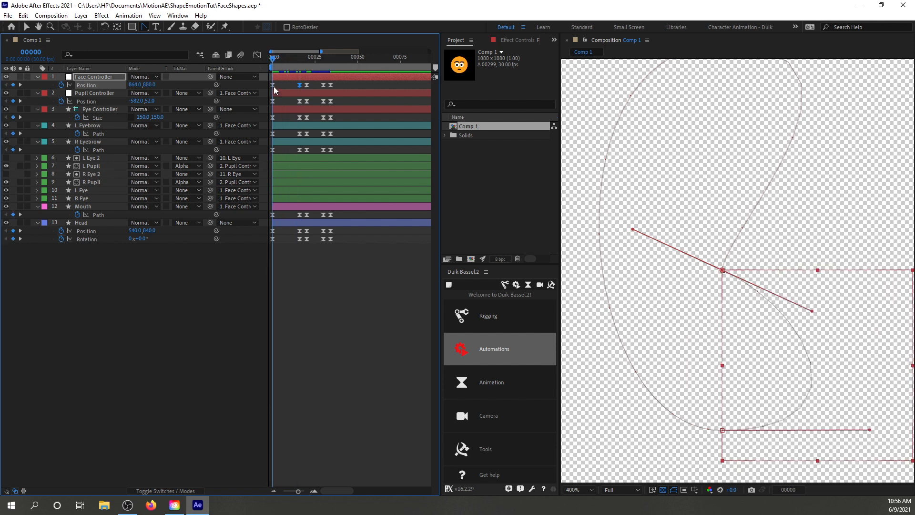
Toggle the Face Controller's first Position keyframe at frame 0 to a hold keyframe and preview the animation
click(273, 85)
right_click(272, 85)
click(324, 161)
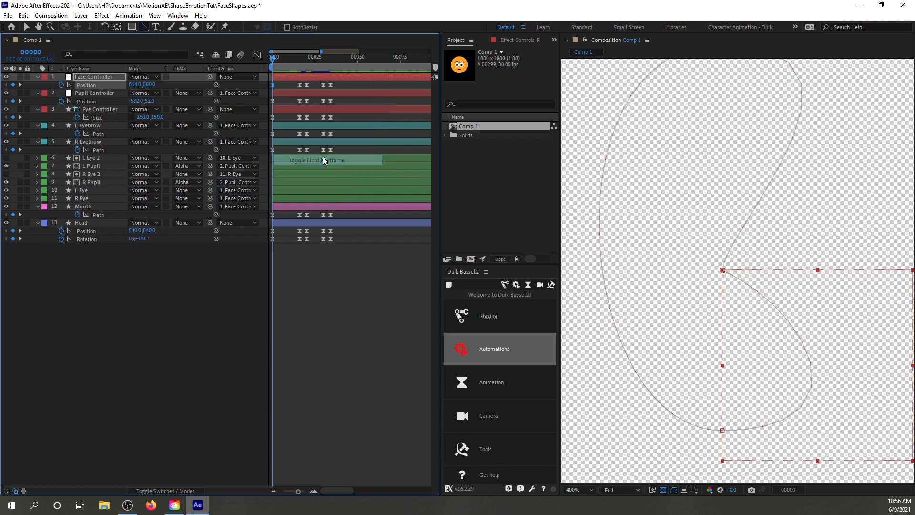
drag(273, 58, 338, 62)
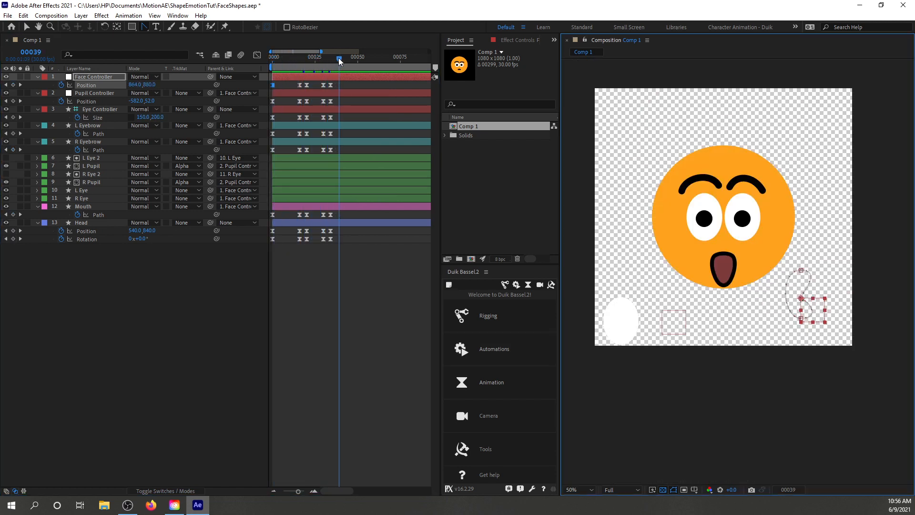
drag(338, 58, 262, 67)
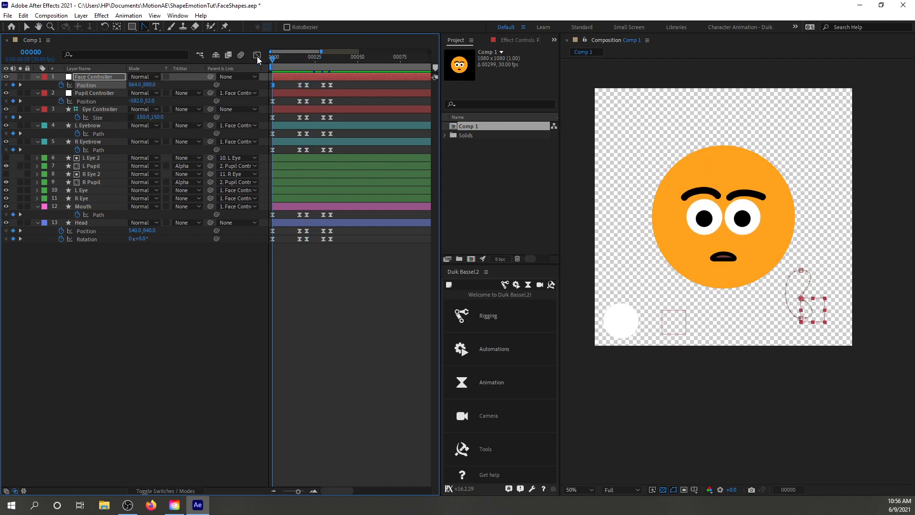
click(327, 347)
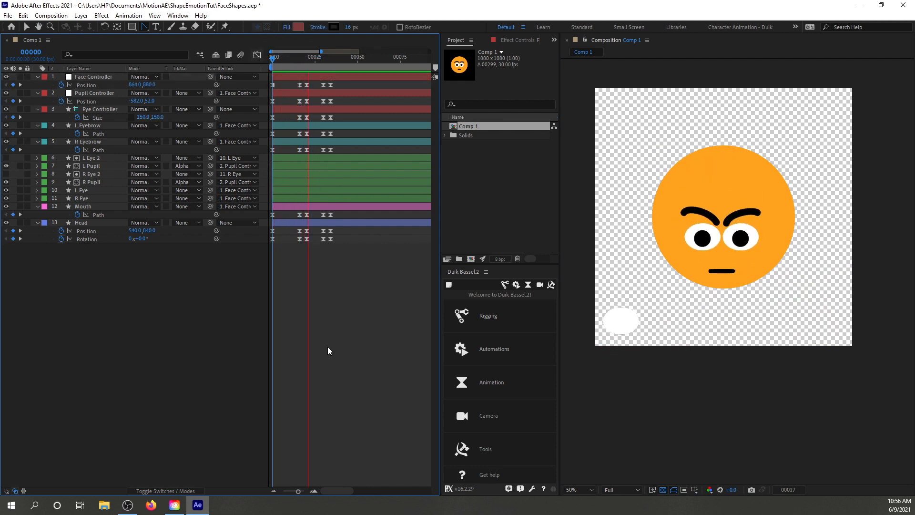
key(space)
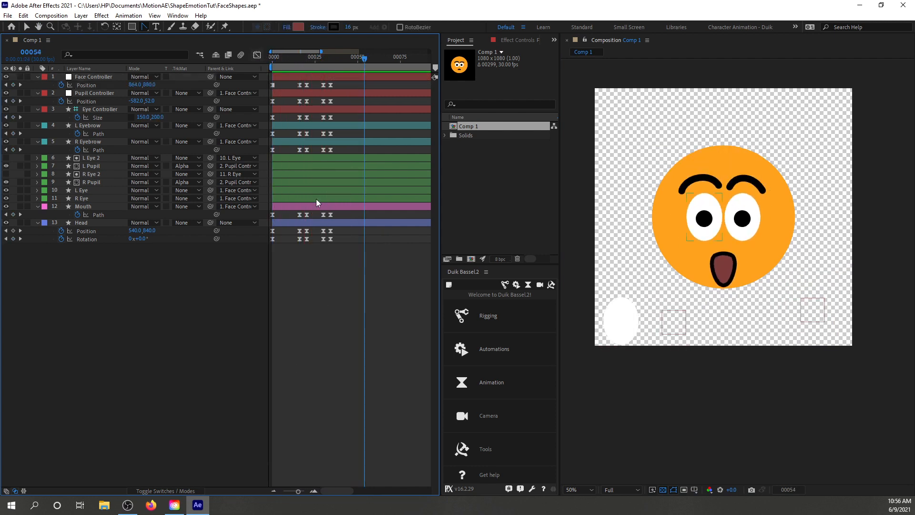
Undo the last two changes and replay the animation
drag(299, 58, 272, 59)
key(ctrl+z)
key(ctrl+z)
click(330, 84)
key(space)
key(space)
Retime the Face Controller's last Position keyframe to frame 36 and place its motion path point at 864, 920
click(340, 59)
drag(339, 84, 338, 58)
scroll(831, 323, up, 1)
scroll(737, 285, up, 2)
drag(860, 351, 891, 306)
scroll(679, 285, down, 3)
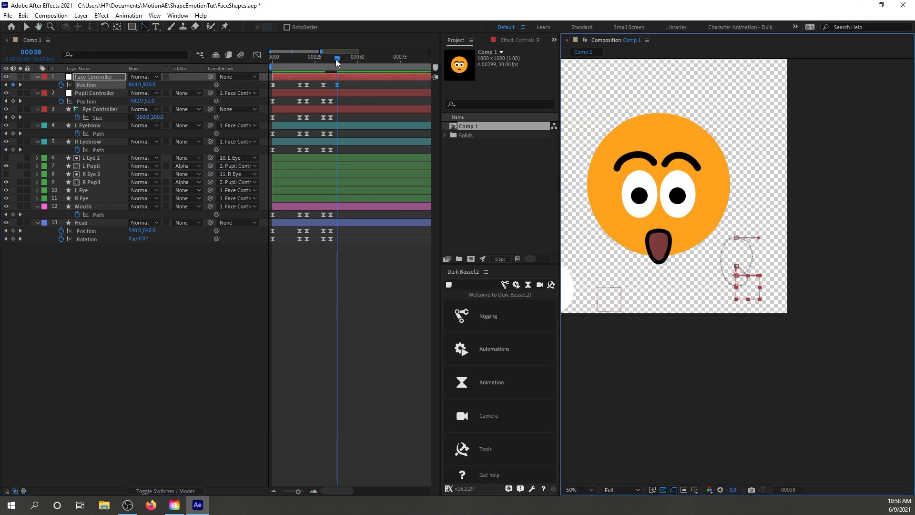
drag(336, 59, 333, 85)
Preview the retimed face movement and show a longer stretch of the timeline
click(362, 336)
key(space)
key(space)
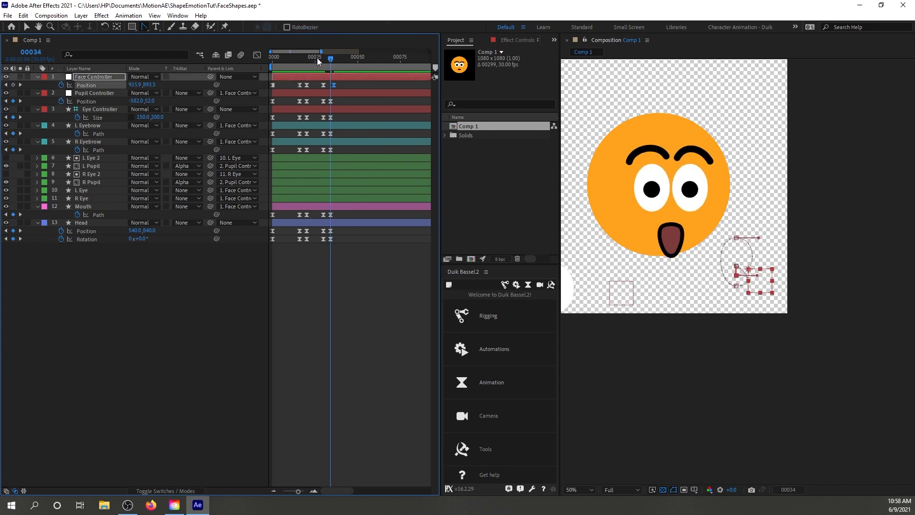
key(space)
key(minus)
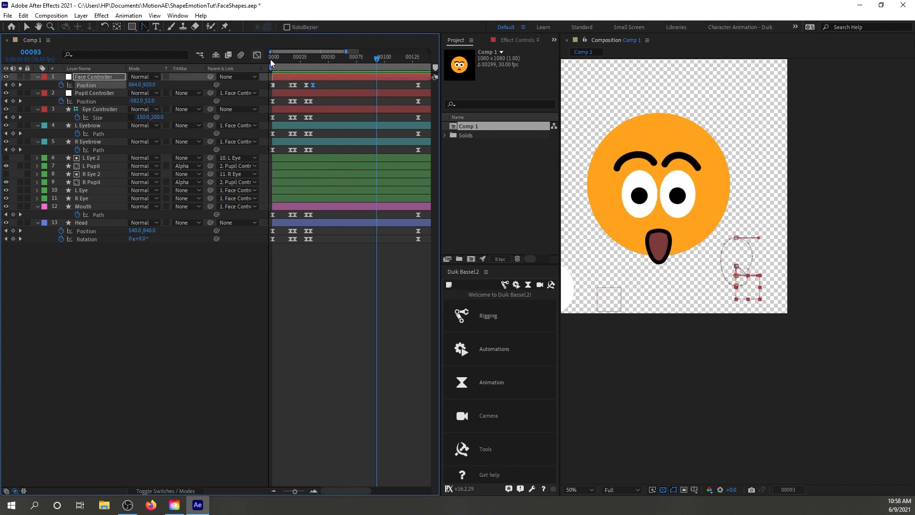
drag(271, 61, 311, 60)
key(space)
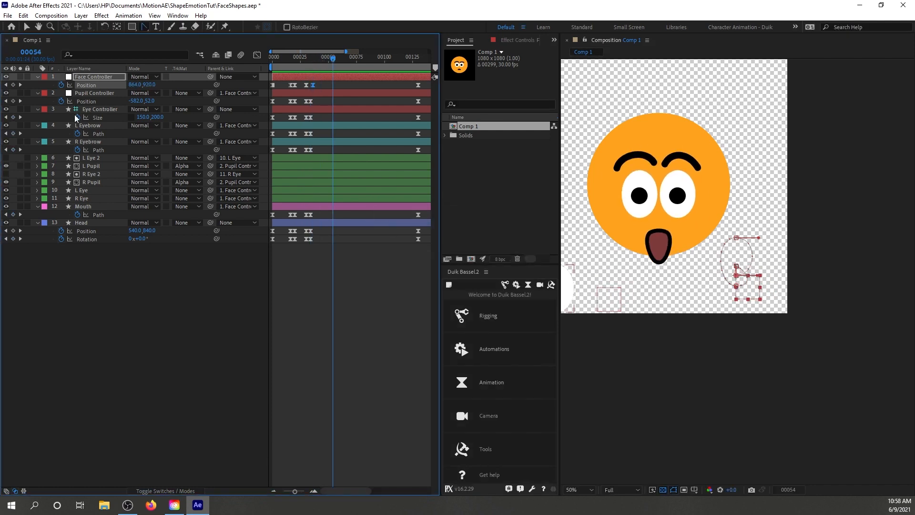
click(13, 101)
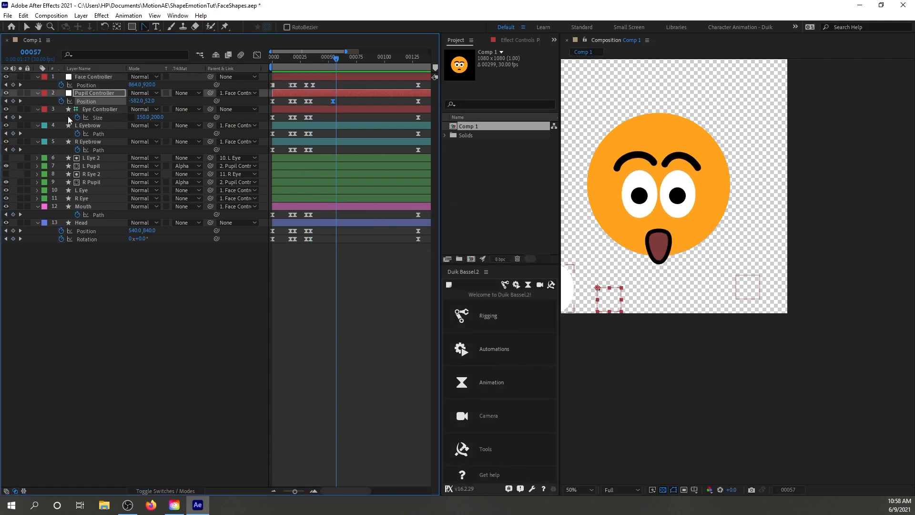
key(j)
key(Delete)
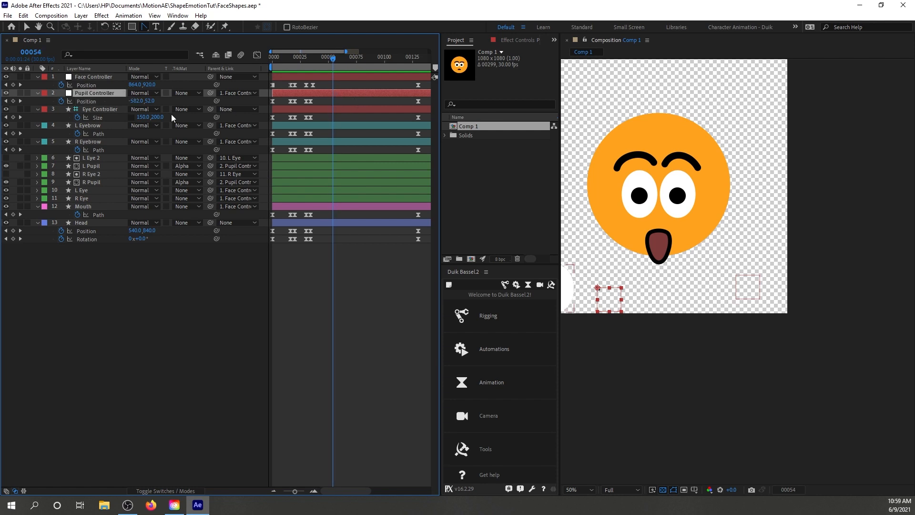
click(14, 118)
key(Delete)
key(ctrl+z)
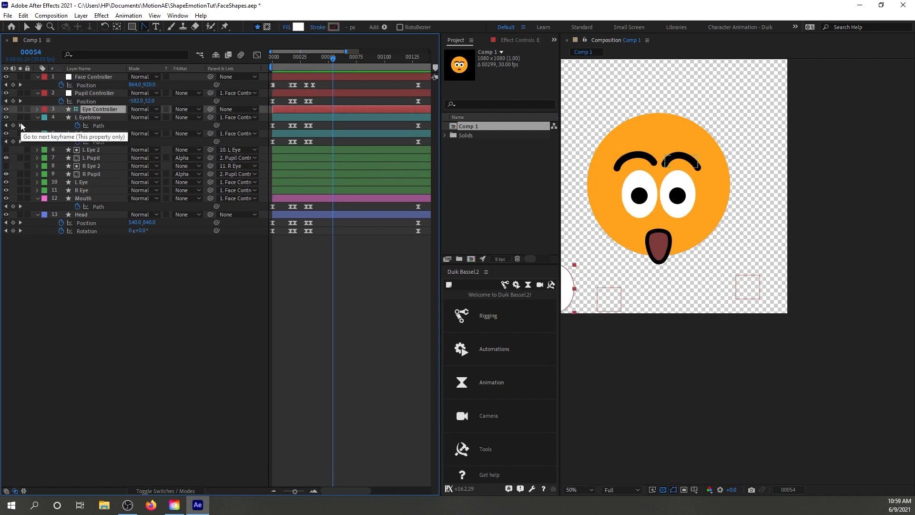
click(98, 108)
key(u)
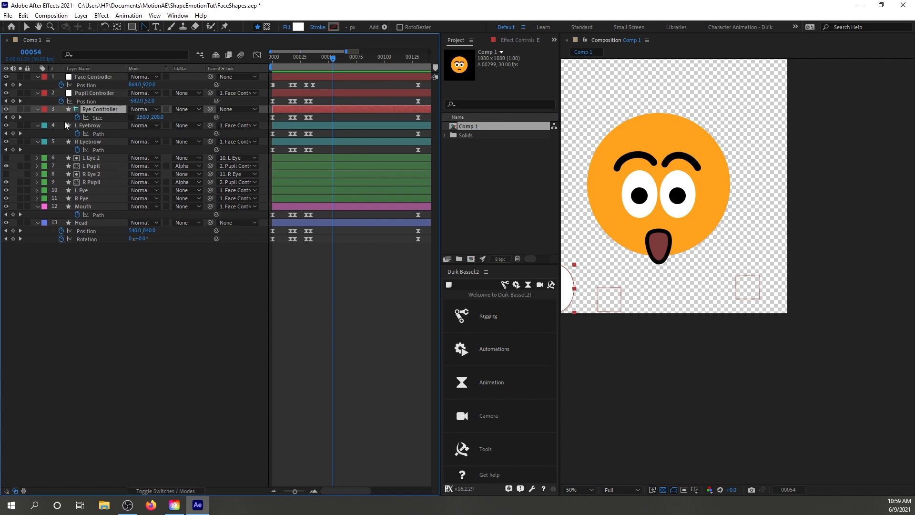
Keyframe the Eye Controller's Size at frame 54 and close the eyes at frame 57 with a height of 10
click(13, 118)
key(Page_Down)
key(Page_Down)
key(Page_Down)
click(156, 117)
text(0)
key(Return)
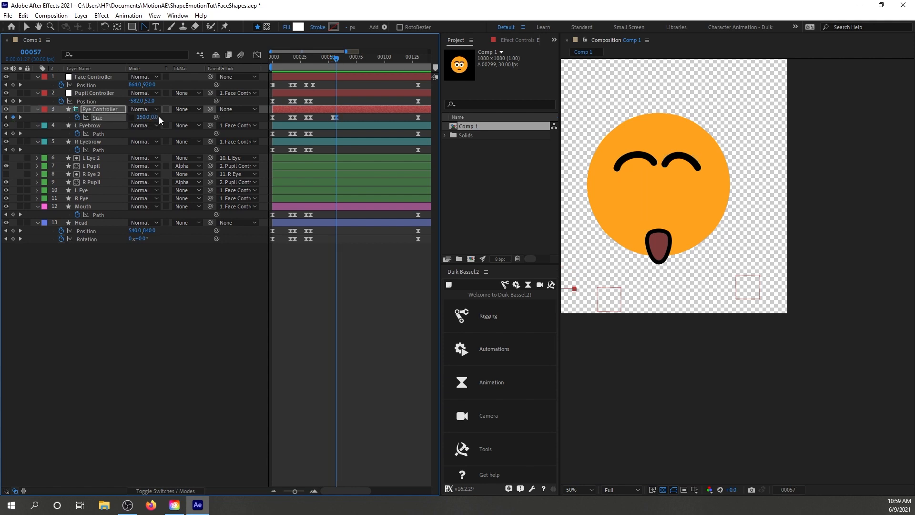
text(10)
key(Return)
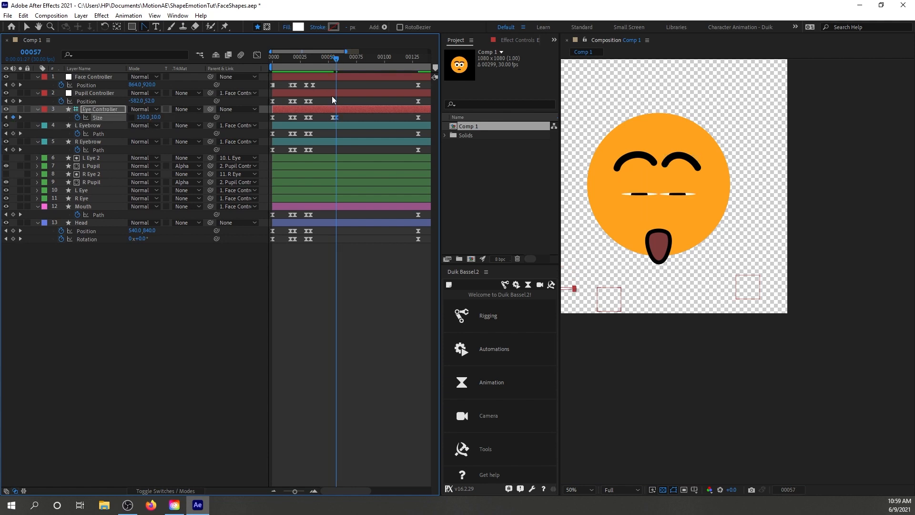
Reopen the eyes at frame 60 by copying the Eye Controller's frame 54 Size keyframe there
key(Page_Down)
key(Page_Down)
key(Page_Down)
click(332, 117)
key(ctrl+c)
key(ctrl+v)
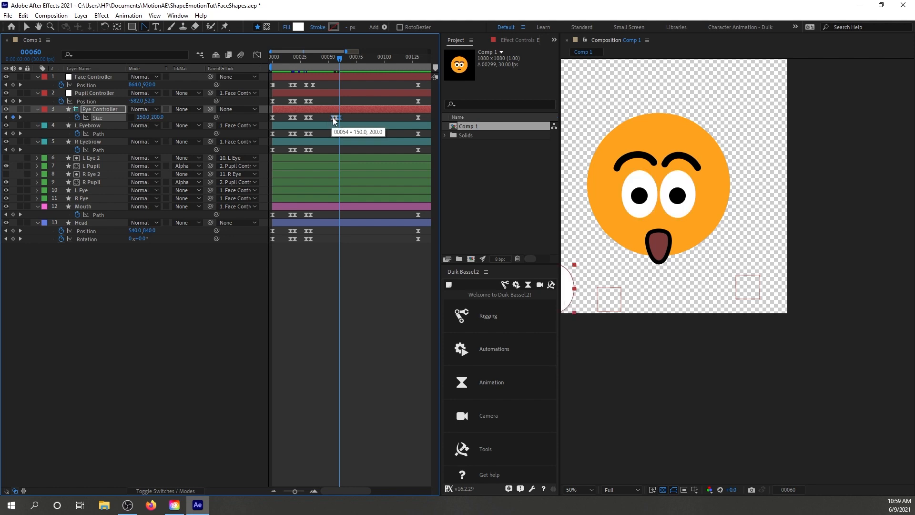
Close the eyes again at frame 63 by setting the Eye Controller's Size height to 10
key(Page_Down)
key(Page_Down)
key(Page_Down)
click(157, 117)
text(10)
key(Return)
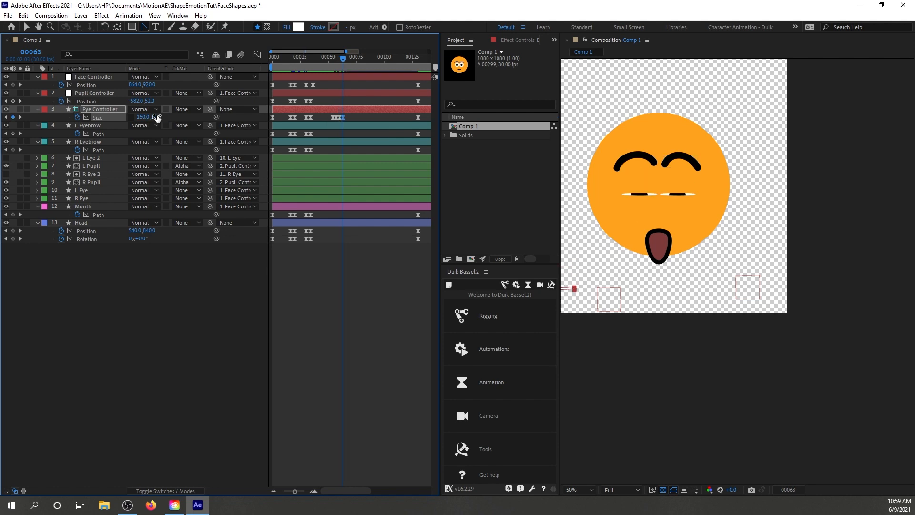
Open the eyes at frame 66 by setting the Eye Controller's Size height to 200
key(Page_Down)
key(Page_Down)
key(Page_Down)
click(157, 117)
text(200)
key(Return)
Examine the double blink's Size keyframes up close and replay the animation from the start
key(space)
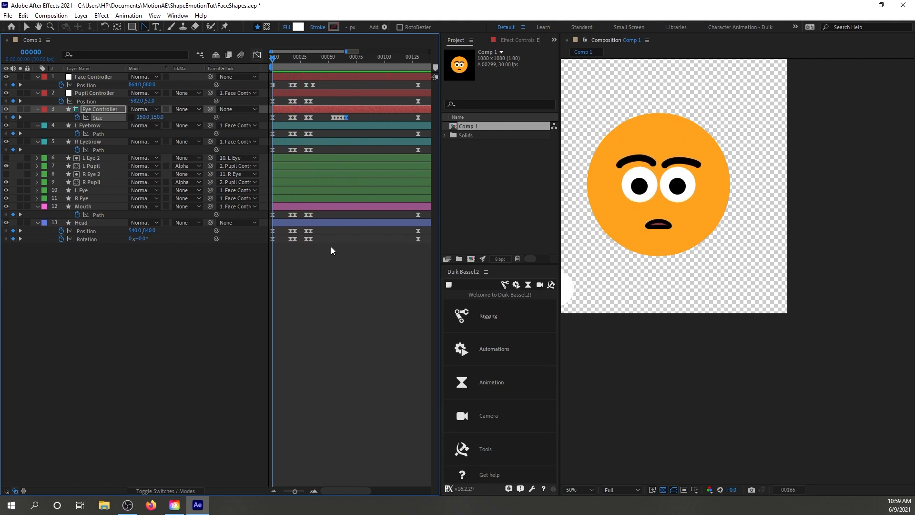
click(346, 58)
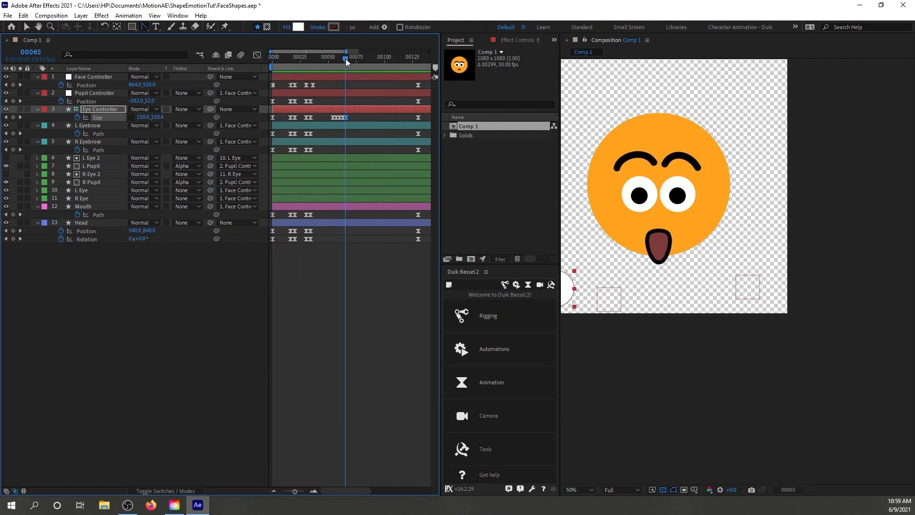
click(347, 63)
click(313, 491)
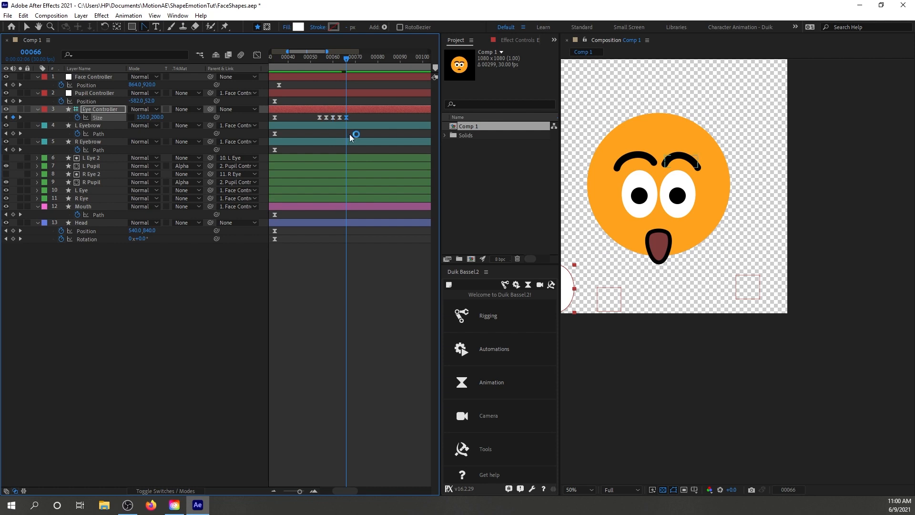
drag(353, 57, 240, 58)
key(space)
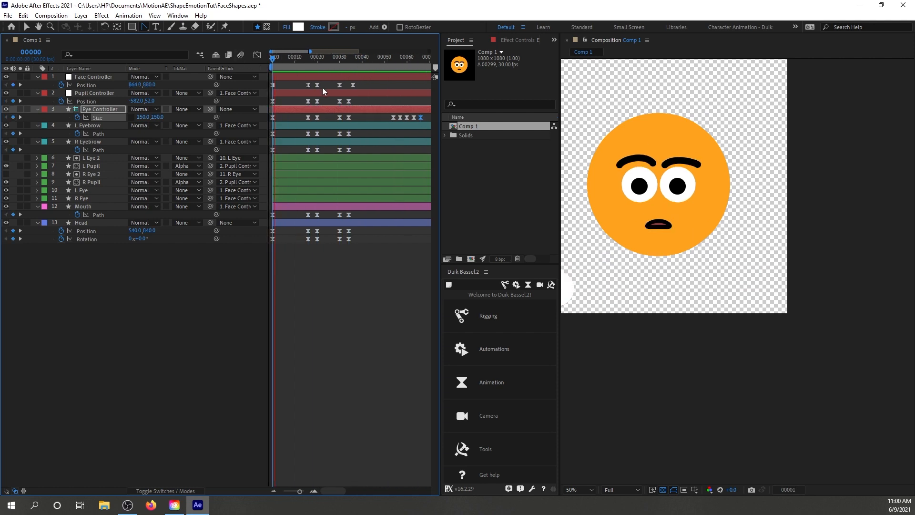
Start a blink by keyframing the Eye Controller's Size at frame 114 and setting its height to 10 at frame 117
key(space)
drag(350, 61, 374, 61)
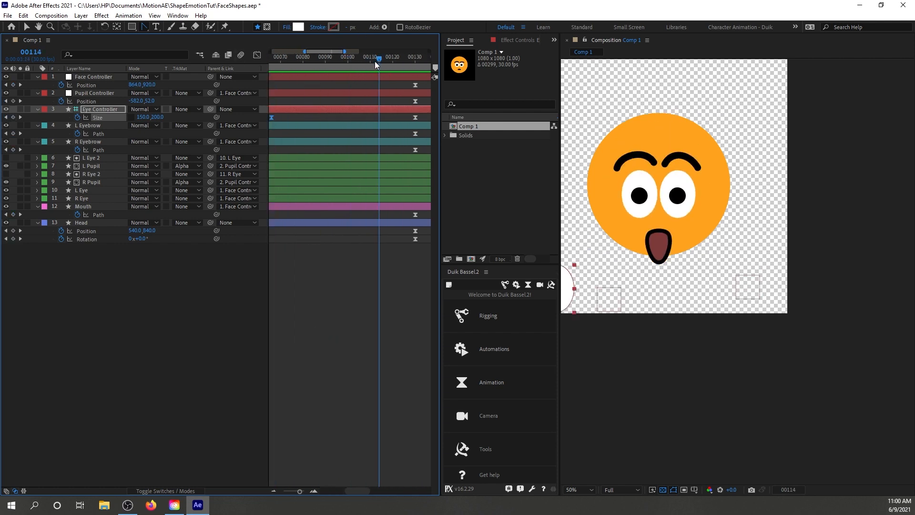
key(Page_Down)
key(Page_Down)
key(Page_Down)
click(155, 117)
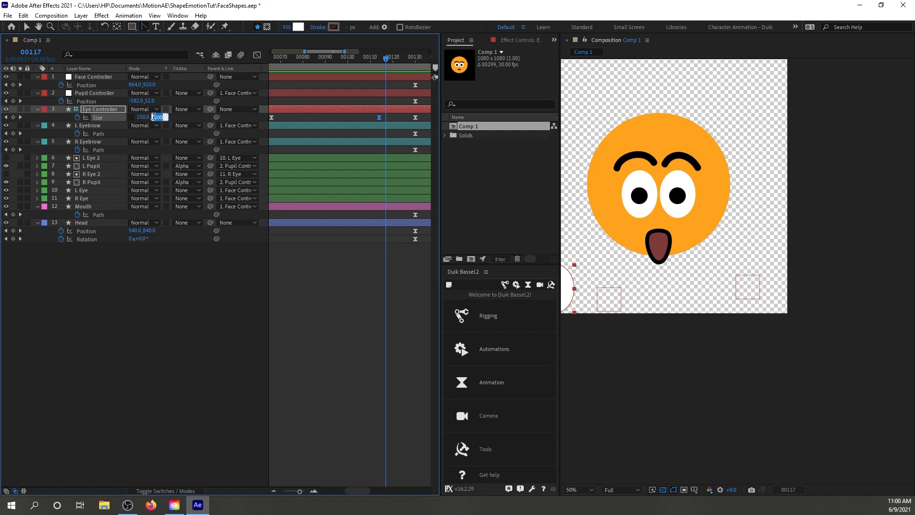
text(10)
key(Return)
Reopen the eyes at frame 119 by setting the Eye Controller's Size height to 200
key(Page_Down)
key(Page_Down)
click(156, 118)
text(200)
key(Return)
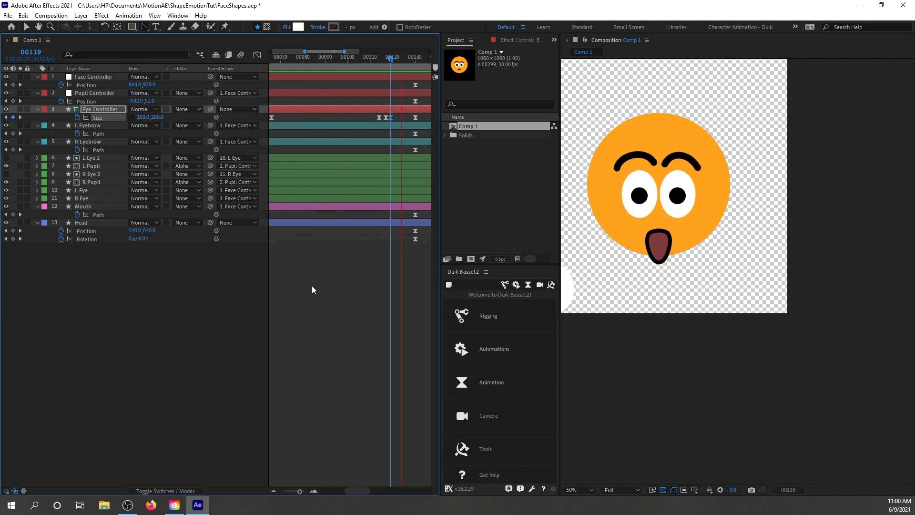
Replay the animation from the start and inspect the pose and Face Controller keyframes around frames 16 to 20
key(space)
drag(288, 51, 317, 59)
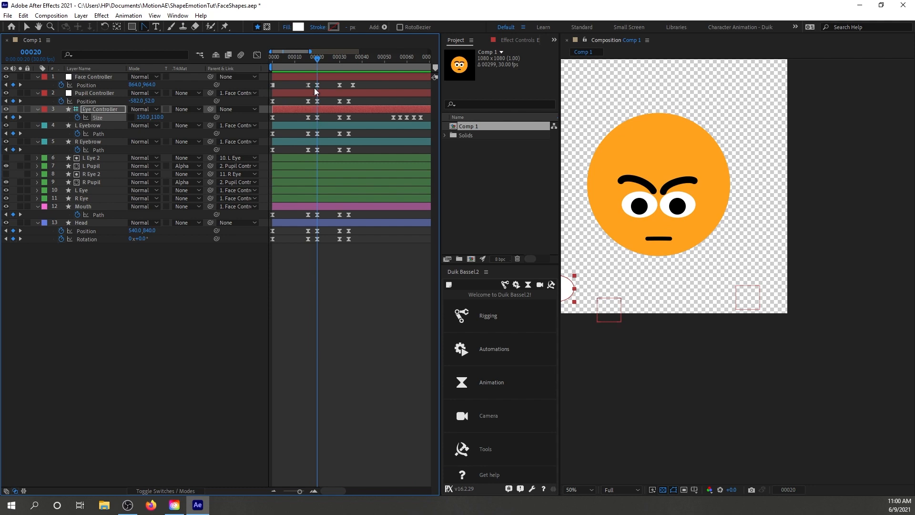
click(317, 85)
key(Home)
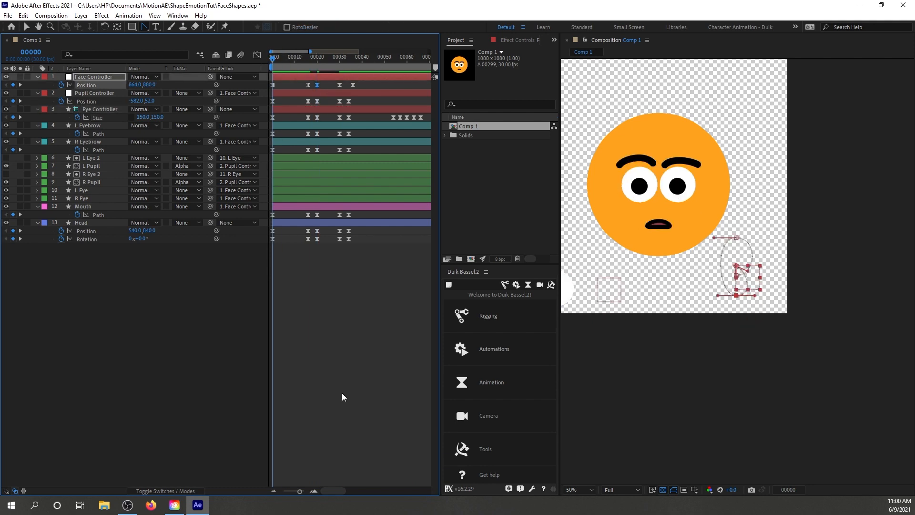
key(space)
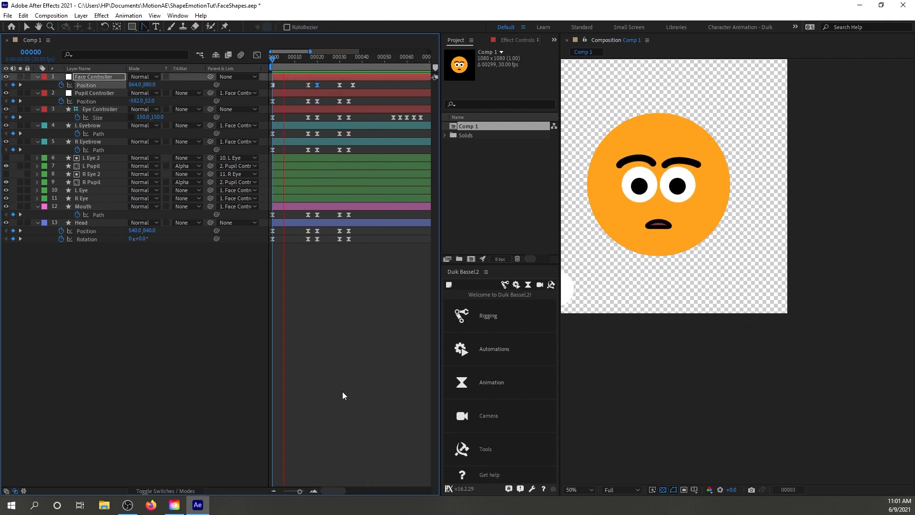
click(313, 63)
mouse_move(312, 64)
mouse_down()
mouse_move(338, 68)
mouse_move(308, 66)
mouse_up()
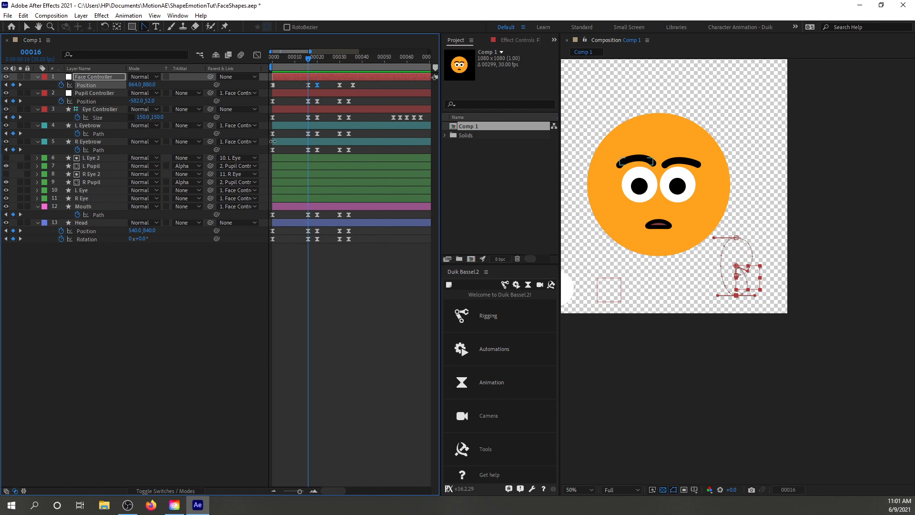
Shift all of the L Eyebrow's Path keyframes three frames later
click(275, 491)
click(275, 491)
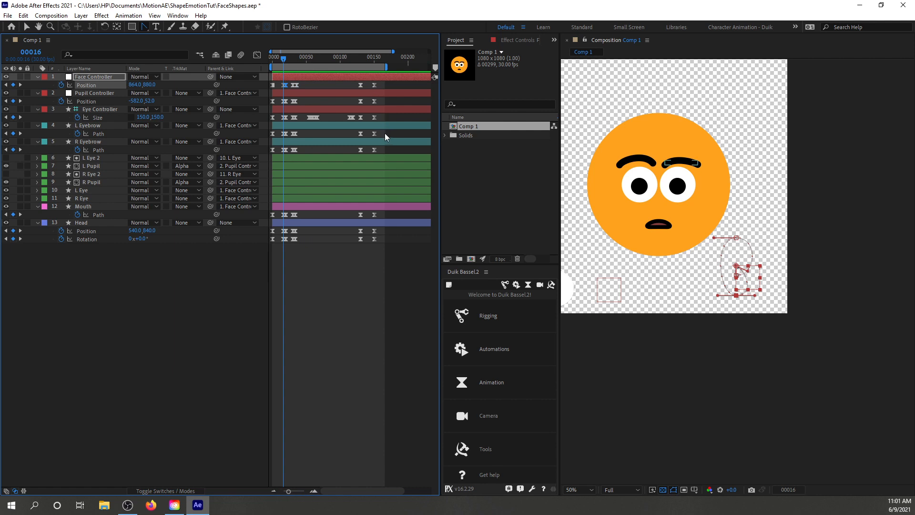
drag(384, 133, 268, 132)
key(alt+Right)
key(alt+Right)
key(alt+Right)
Shift all of the R Eyebrow's Path keyframes four frames later
drag(381, 148, 269, 149)
key(alt+Right)
key(alt+Right)
key(alt+Right)
key(alt+Right)
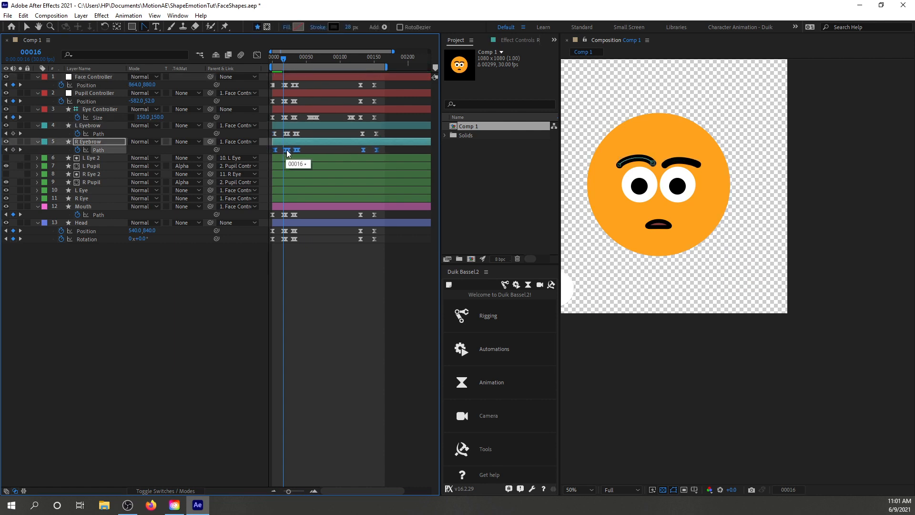
Shift all of the Mouth's Path keyframes one frame later and replay the animation from the start
drag(381, 217, 269, 216)
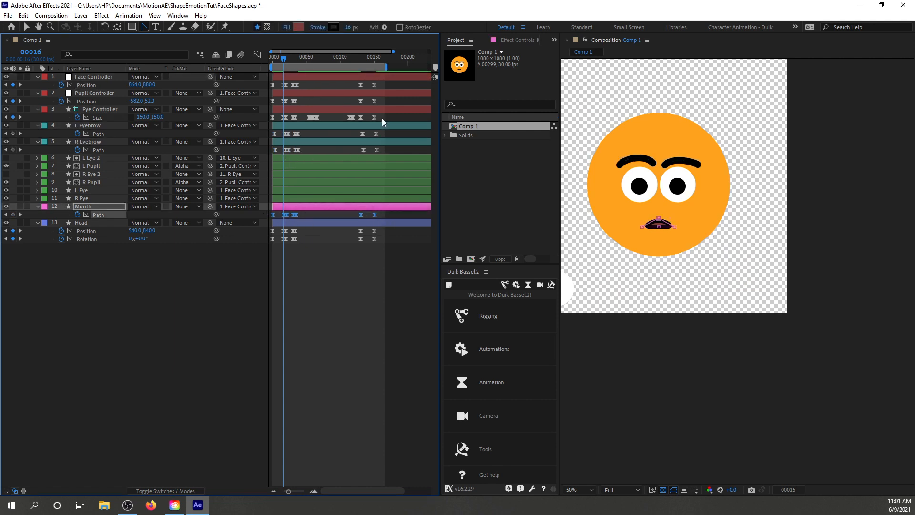
drag(381, 119, 269, 115)
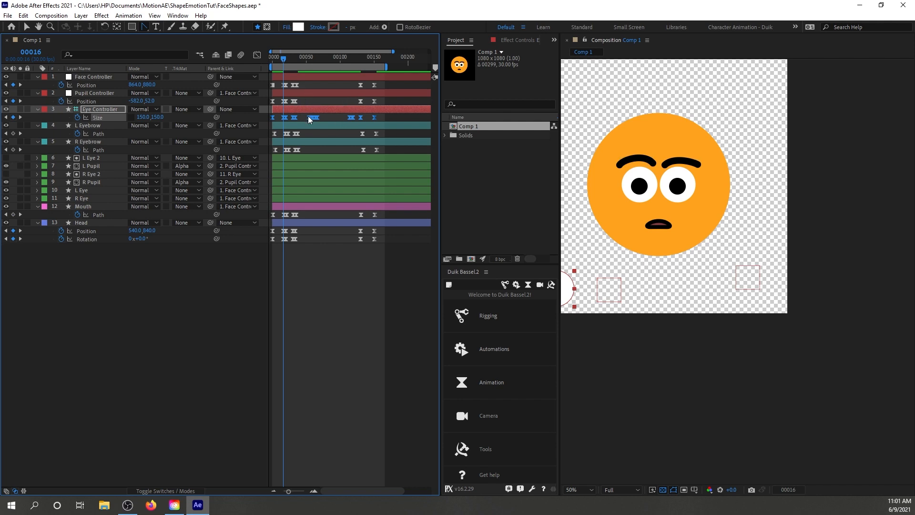
key(Home)
click(322, 330)
key(space)
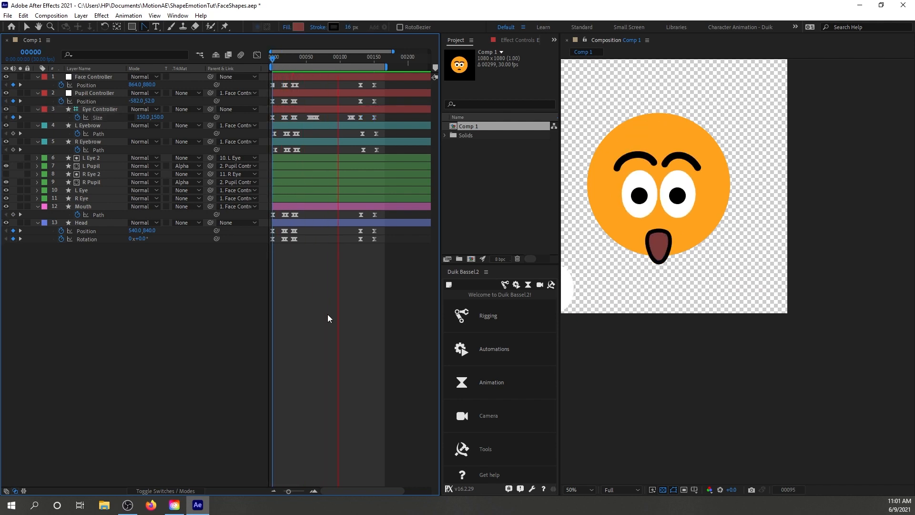
Delay all of the L Eyebrow's Path keyframes further so they trail the R Eyebrow's by two frames
click(383, 142)
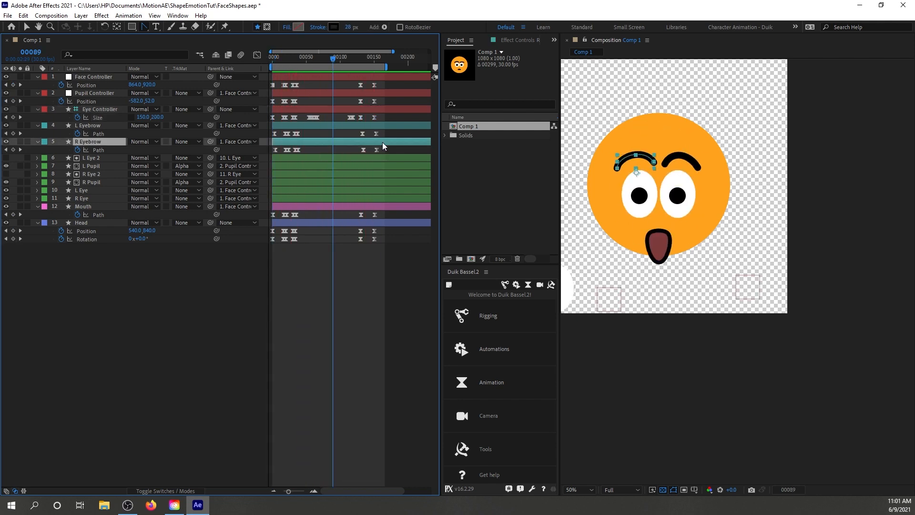
click(385, 126)
drag(382, 137, 271, 133)
drag(287, 134, 290, 134)
Replay the animation from the start with the whole composition centred in the preview
drag(297, 62, 271, 64)
click(326, 299)
key(space)
scroll(692, 264, down, 2)
drag(693, 264, 728, 284)
scroll(699, 279, up, 1)
key(period)
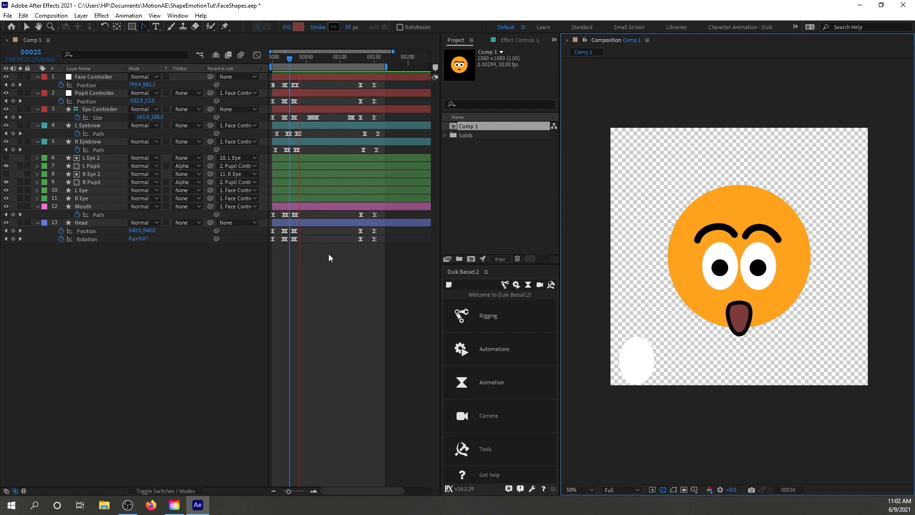
Move the Face Controller's Position keyframe that follows frame 30 to frame 39 and replay the animation
click(336, 59)
drag(336, 59, 269, 58)
click(297, 85)
click(357, 288)
key(space)
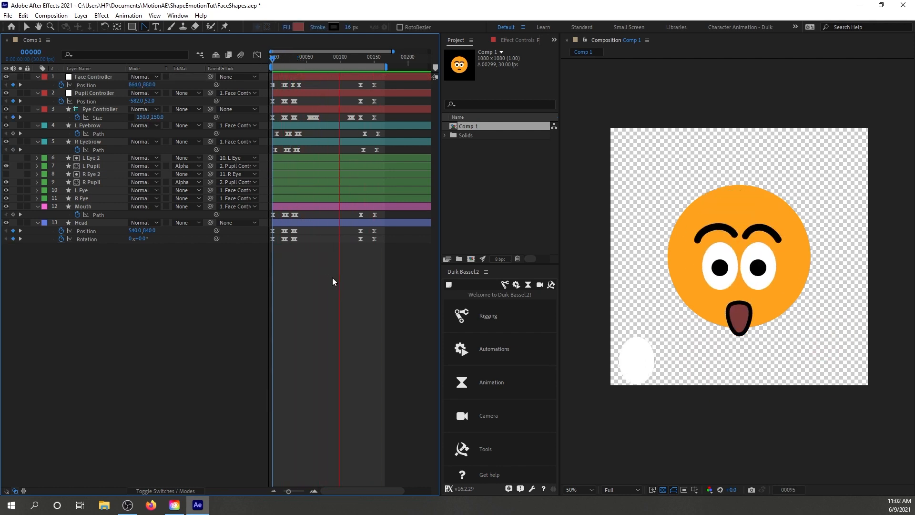
Raise the R Eyebrow's path well above the eye at its frame 34 keyframe
click(314, 491)
drag(292, 56, 297, 59)
click(298, 150)
key(shift+Up)
key(shift+Up)
key(shift+Up)
key(shift+Up)
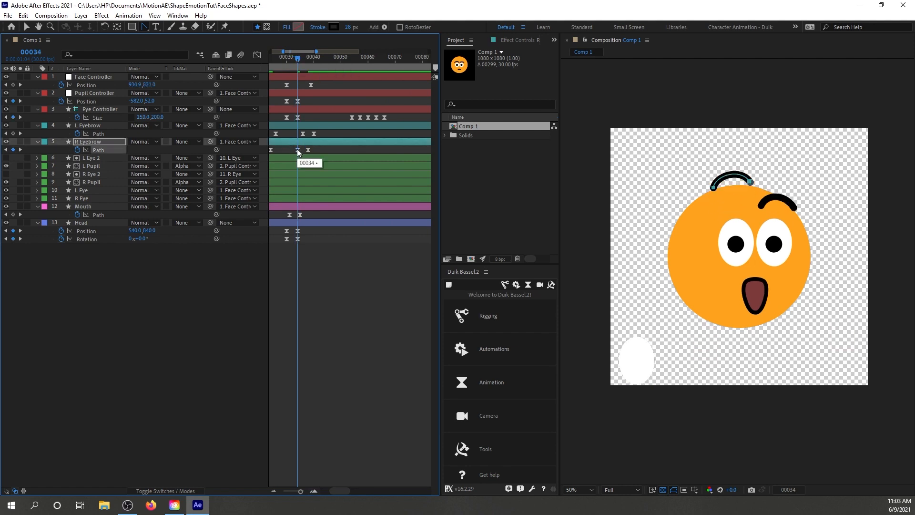
Raise the L Eyebrow's path by the same amount at its frame 36 keyframe
key(Page_Down)
key(Page_Down)
click(303, 134)
key(shift+Up)
key(shift+Up)
key(shift+Up)
key(shift+Up)
click(303, 286)
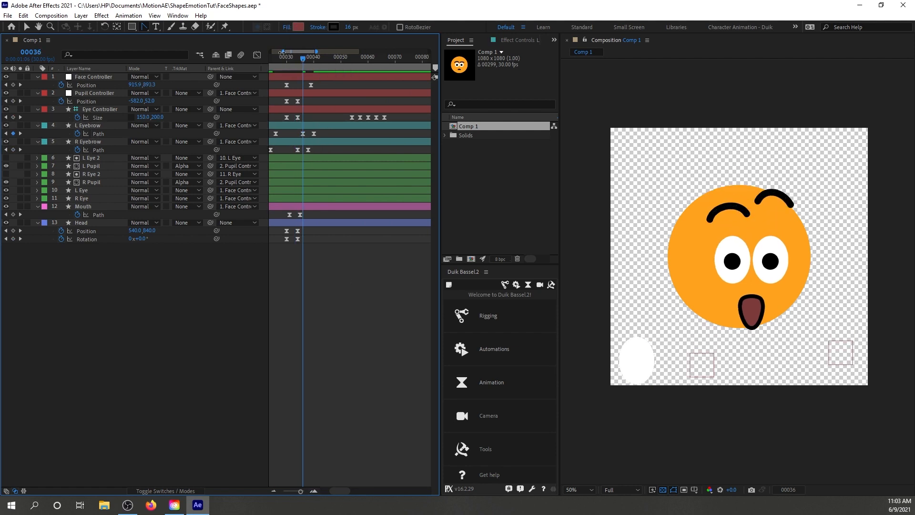
Replay the whole animation from the start to review the raised eyebrows
drag(300, 490, 291, 491)
key(Home)
key(space)
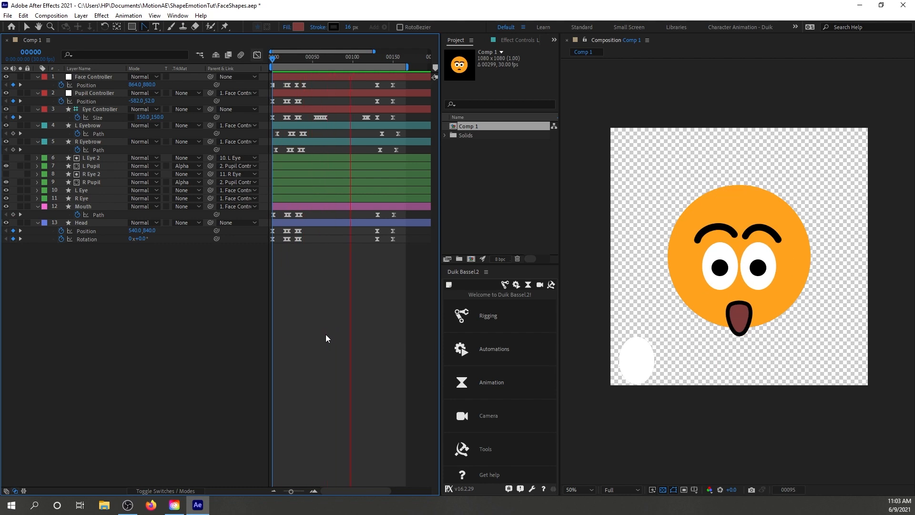
click(315, 62)
drag(315, 62, 265, 62)
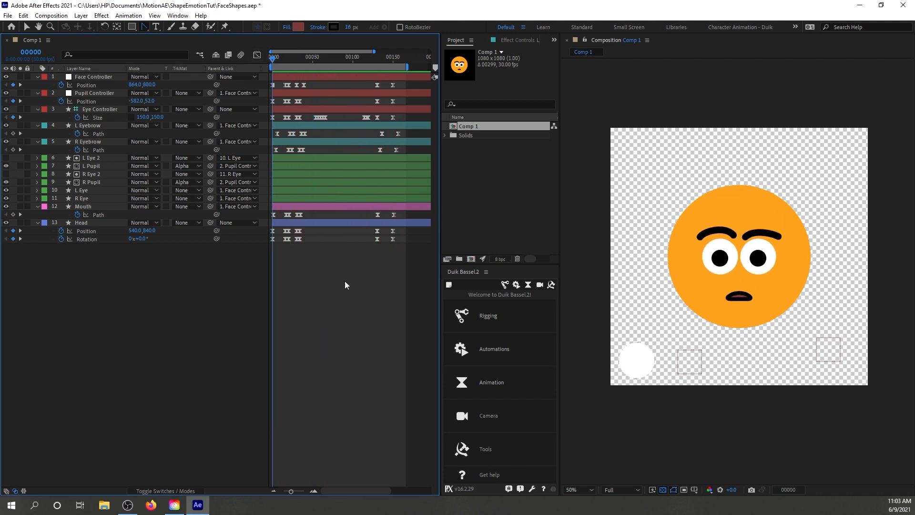
key(space)
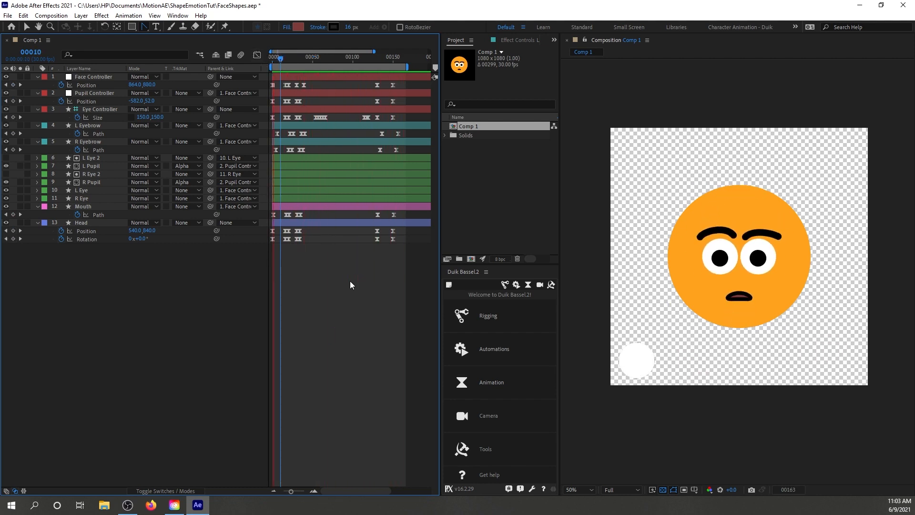
Add a Mouth Path keyframe at frame 50 that holds the surprised mouth shape
drag(307, 58, 298, 57)
click(314, 491)
click(313, 491)
key(space)
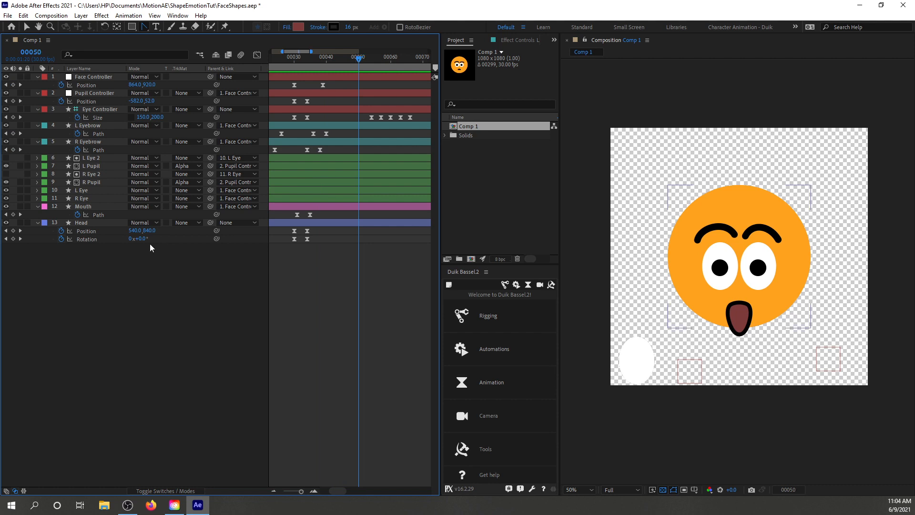
click(10, 214)
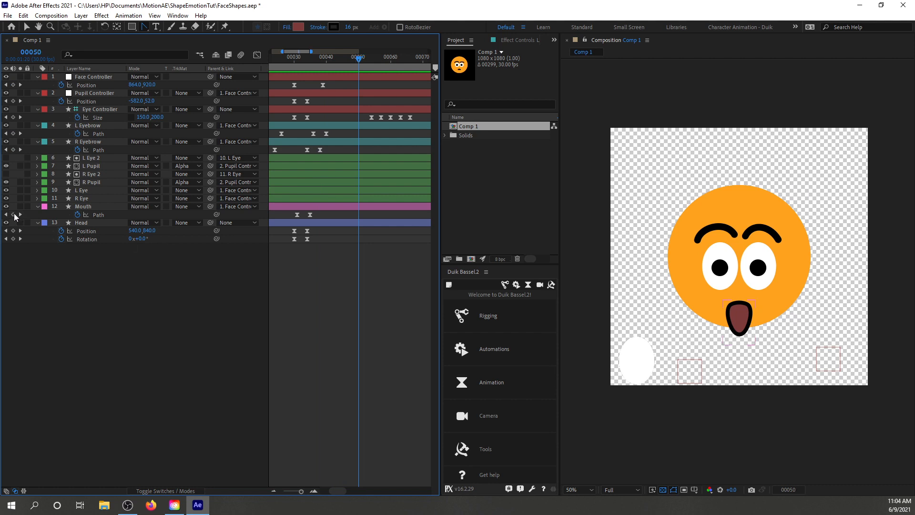
click(13, 214)
Reshape the Mouth path into a wide open smile at frame 80 by widening its upper corners and raising its lowest point
drag(333, 490, 340, 490)
key(shift+Page_Down)
key(shift+Page_Down)
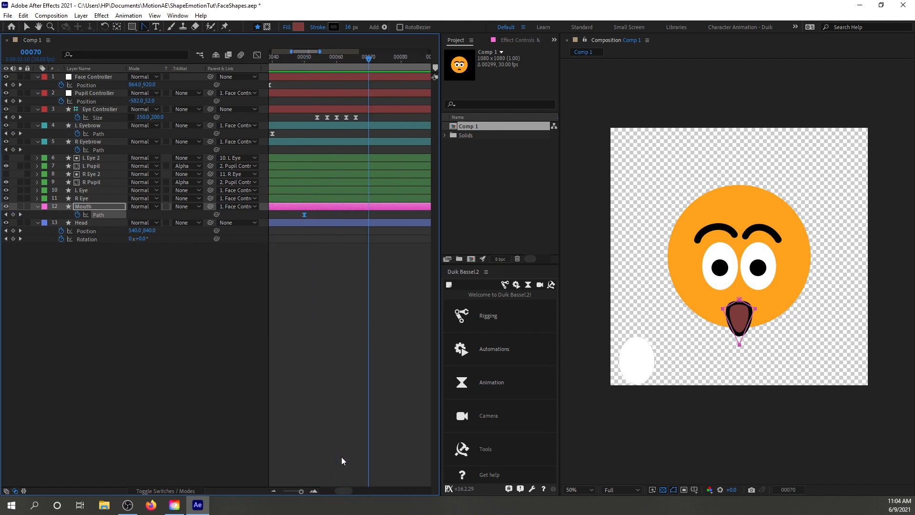
key(shift+Page_Down)
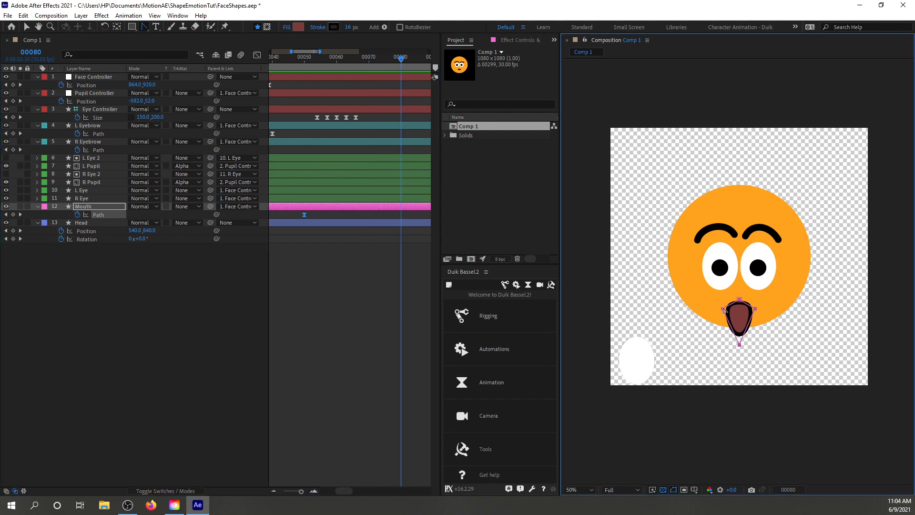
key(v)
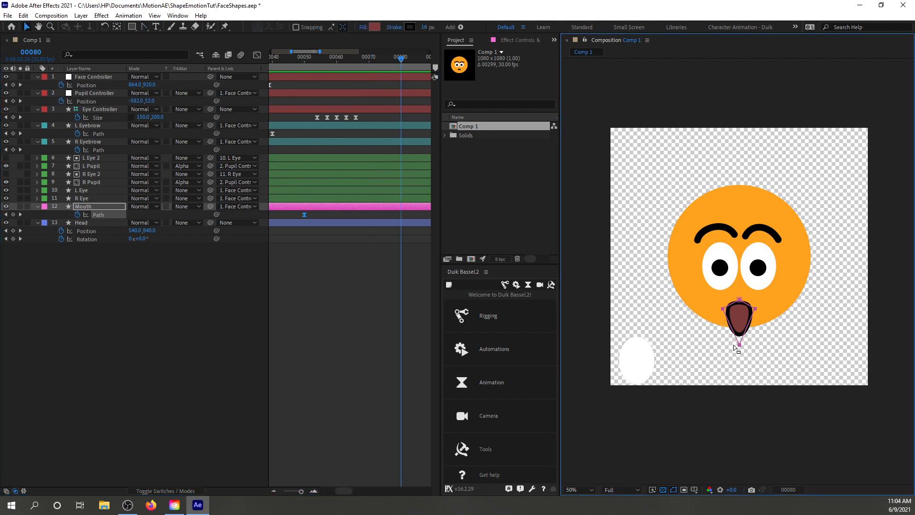
click(723, 310)
drag(720, 309, 696, 295)
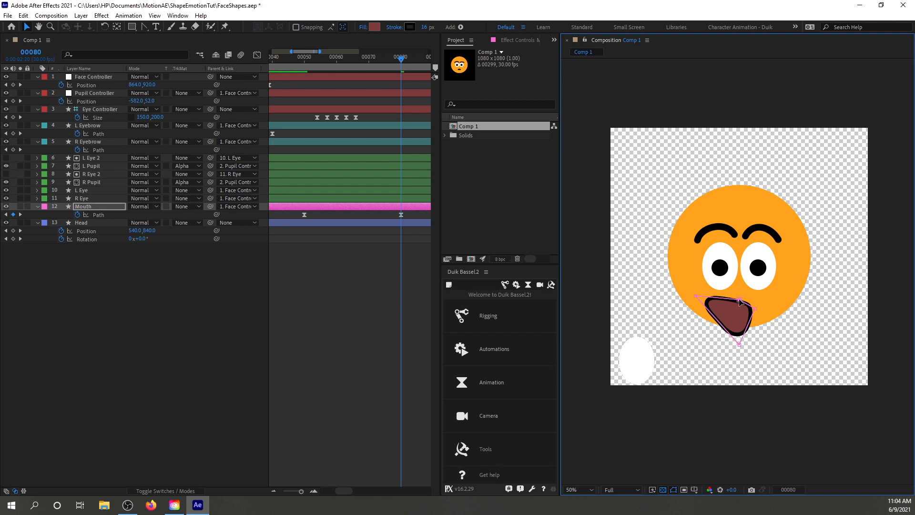
drag(739, 301, 783, 294)
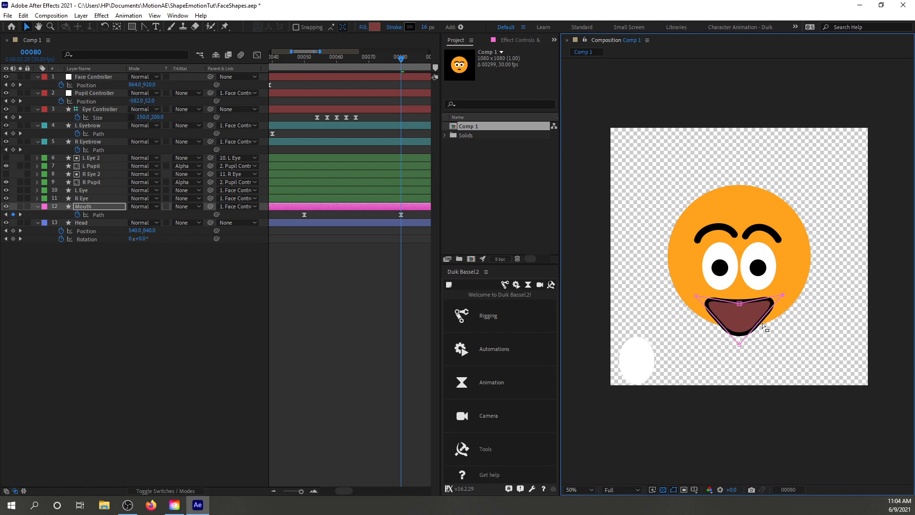
drag(739, 344, 740, 331)
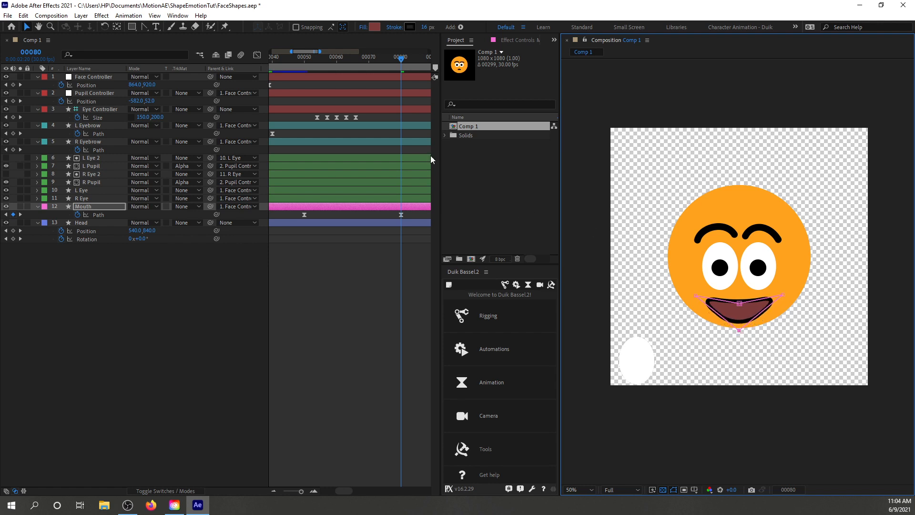
Copy the Mouth's frame 80 smile keyframe onto its Path keyframe at frame 131
click(401, 215)
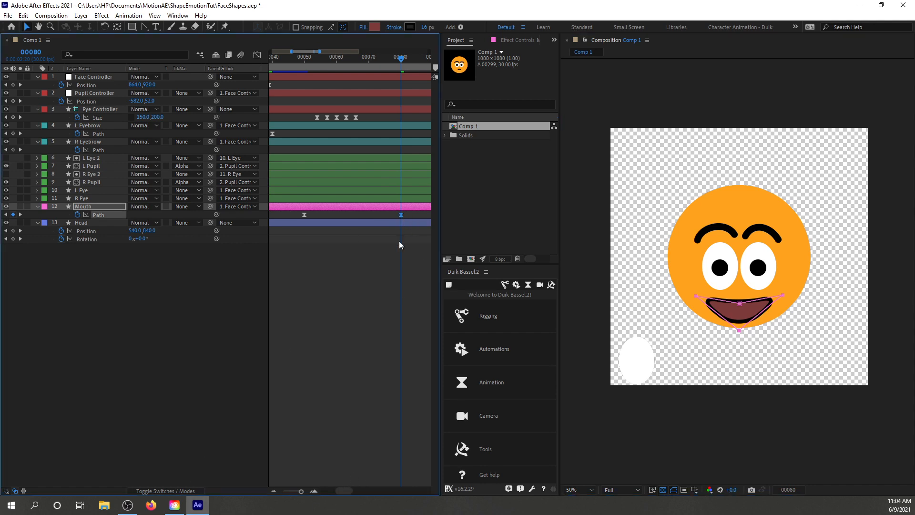
drag(342, 489, 363, 488)
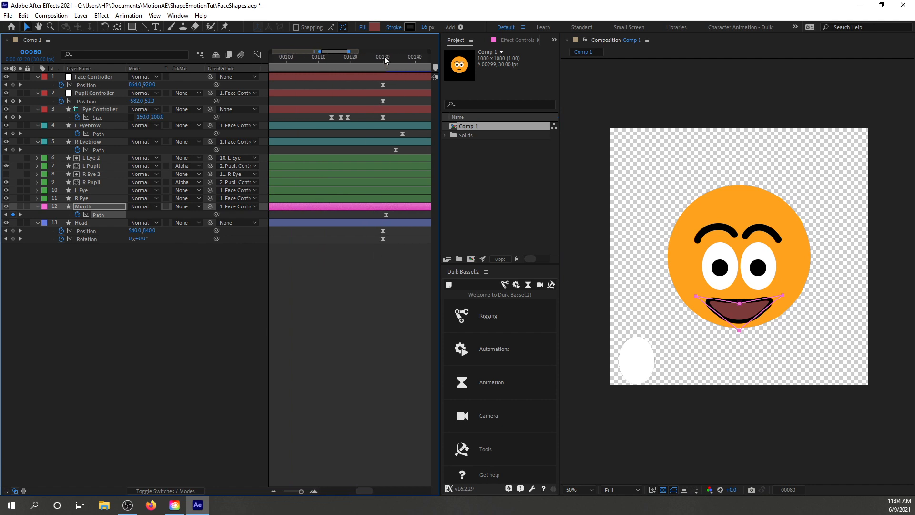
click(384, 56)
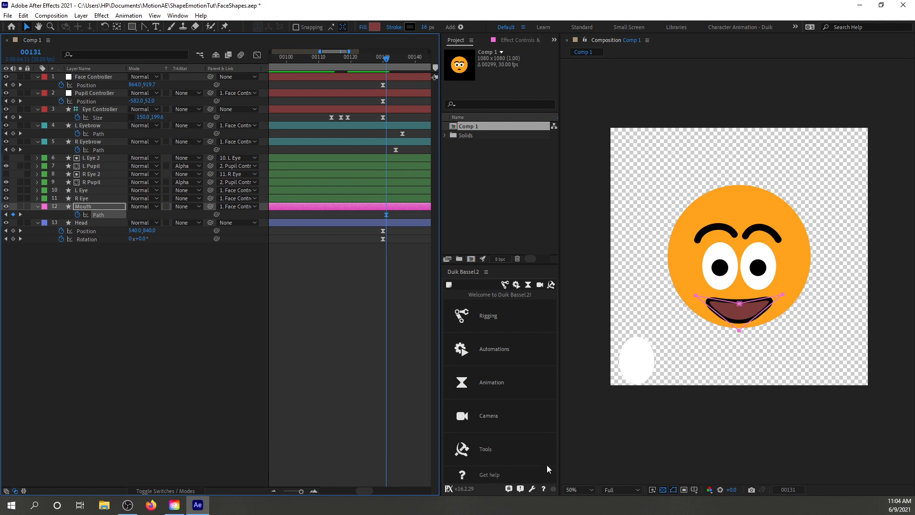
click(596, 448)
click(596, 448)
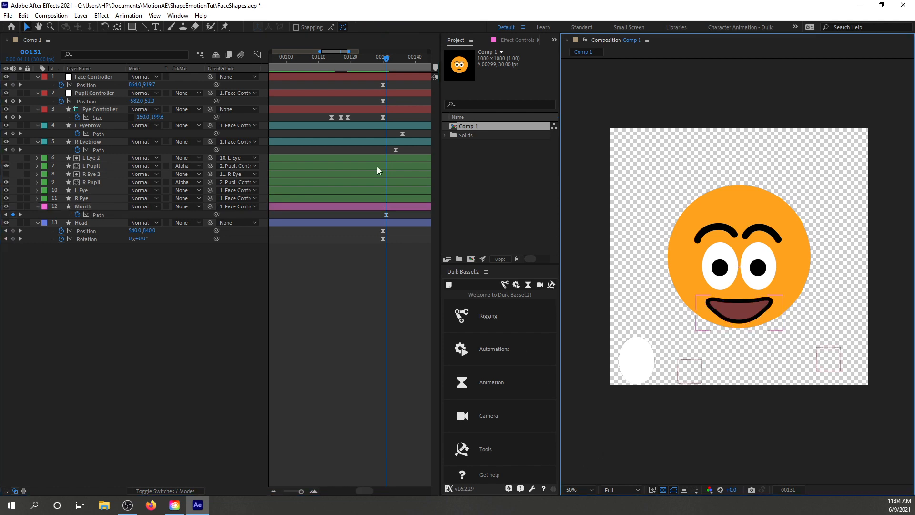
Show the full animated range in the timeline and return to the first frame
drag(320, 51, 270, 51)
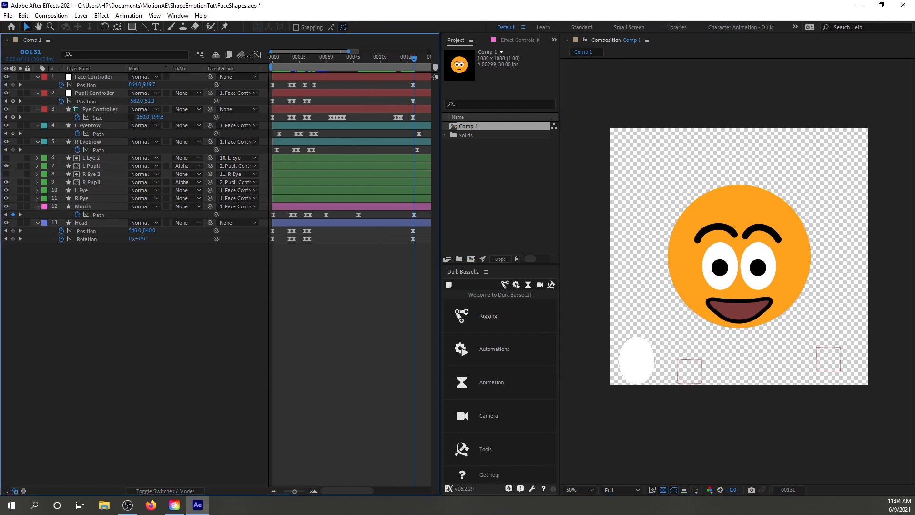
drag(349, 51, 374, 51)
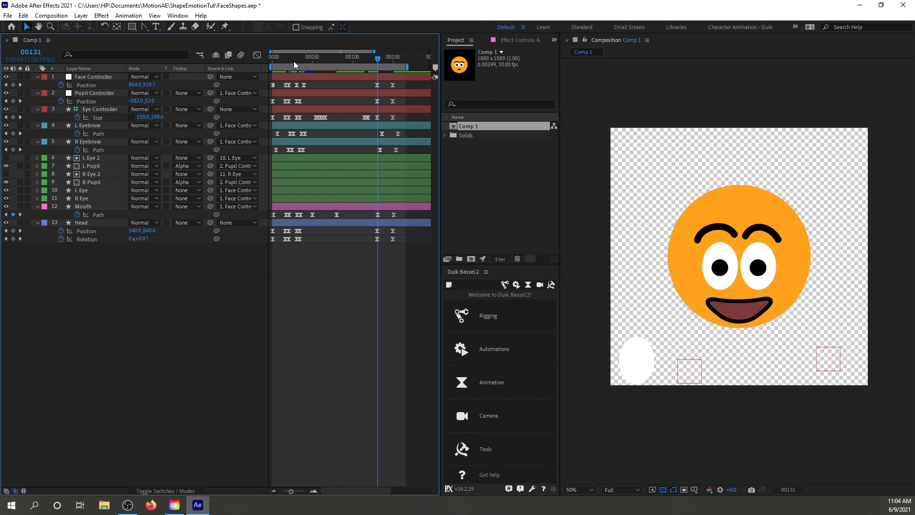
drag(294, 60, 267, 59)
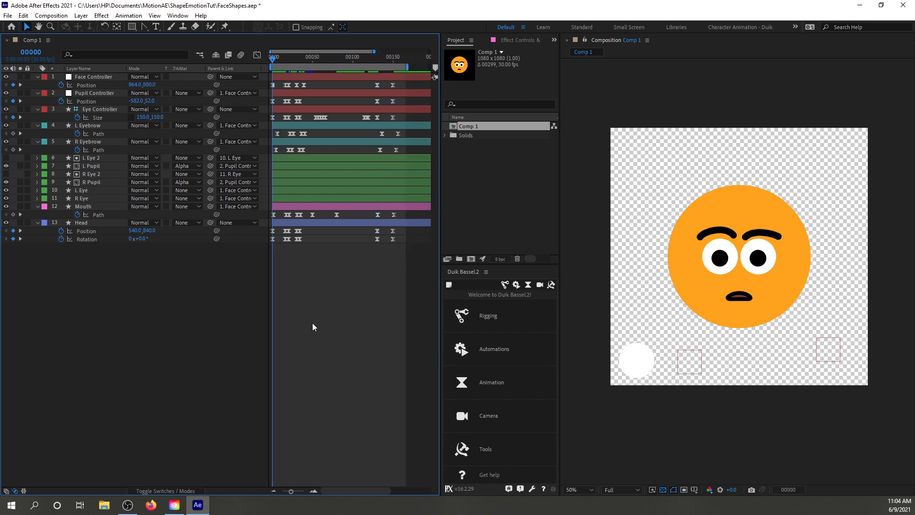
Preview the animation and delay the Mouth's Path keyframes at frames 50 and 80 to about frames 88 and 118
key(space)
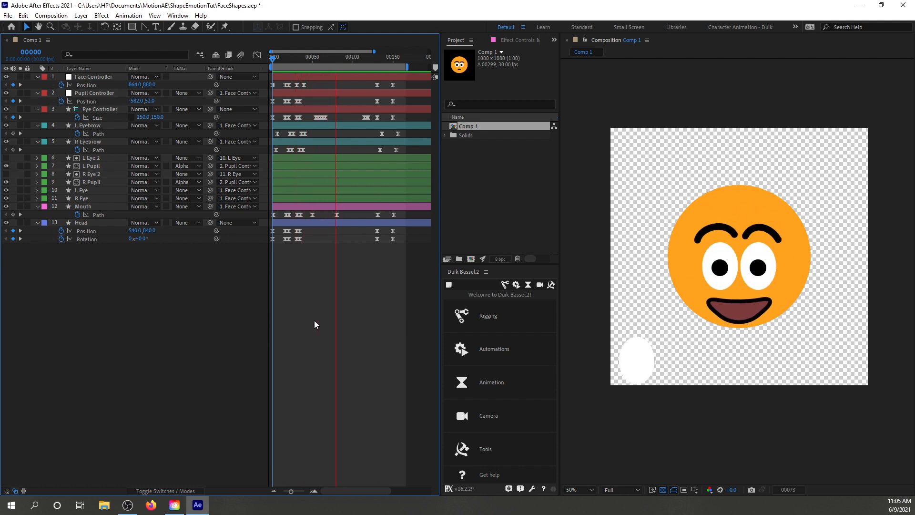
click(343, 214)
mouse_move(343, 214)
mouse_down()
mouse_move(314, 212)
mouse_move(343, 217)
mouse_up()
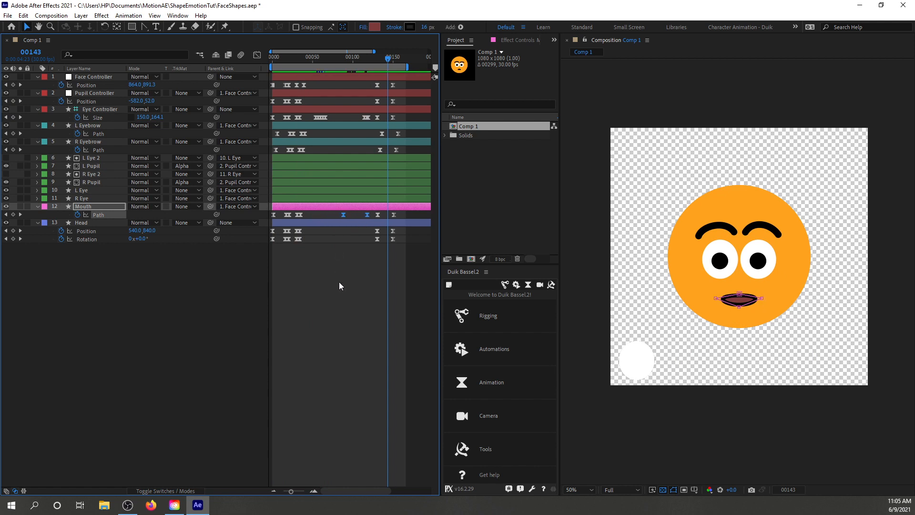
click(339, 284)
Play back the animation to check the delayed mouth timing, and save the project
key(space)
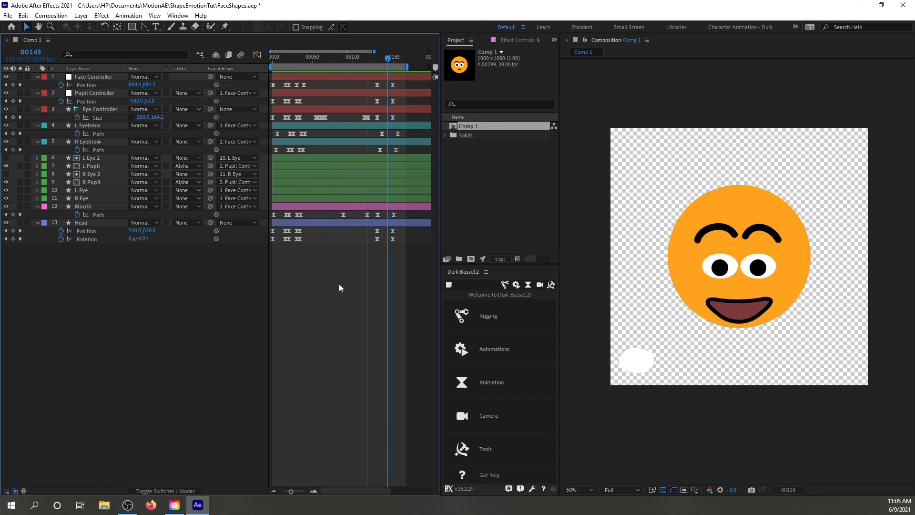
key(space)
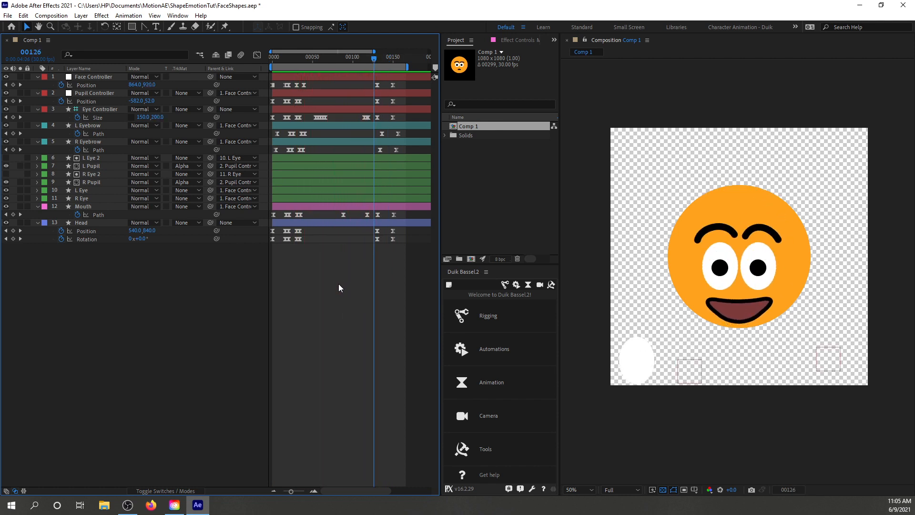
key(ctrl+s)
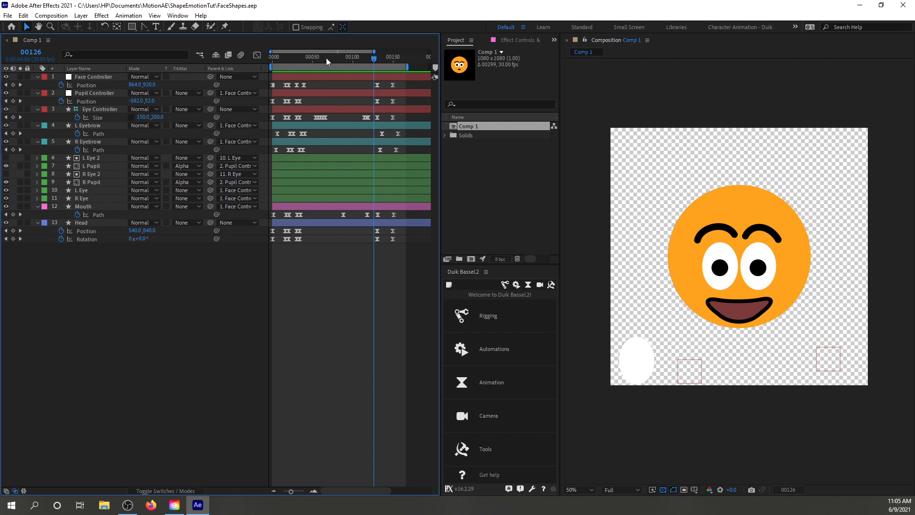
Return the current time to the first frame of the composition
click(308, 58)
drag(286, 59, 265, 57)
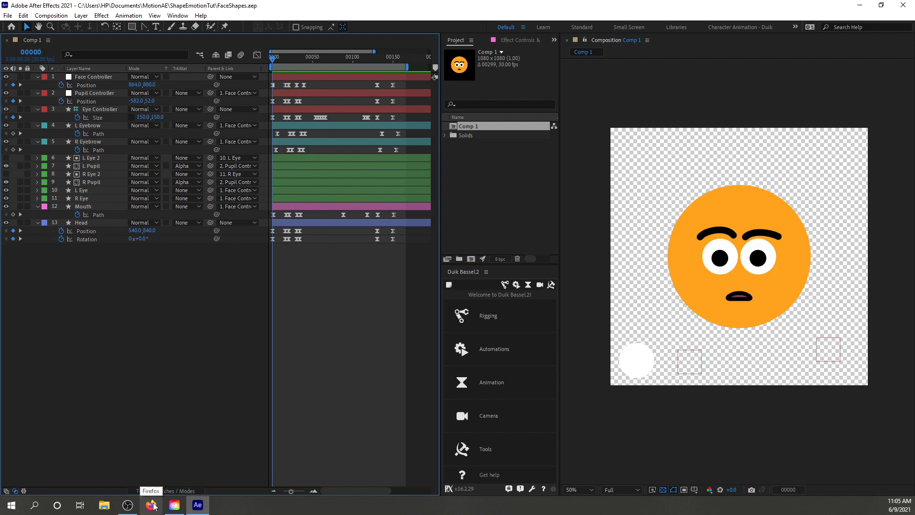
mouse_move(273, 59)
mouse_down()
mouse_move(405, 59)
mouse_move(259, 56)
mouse_up()
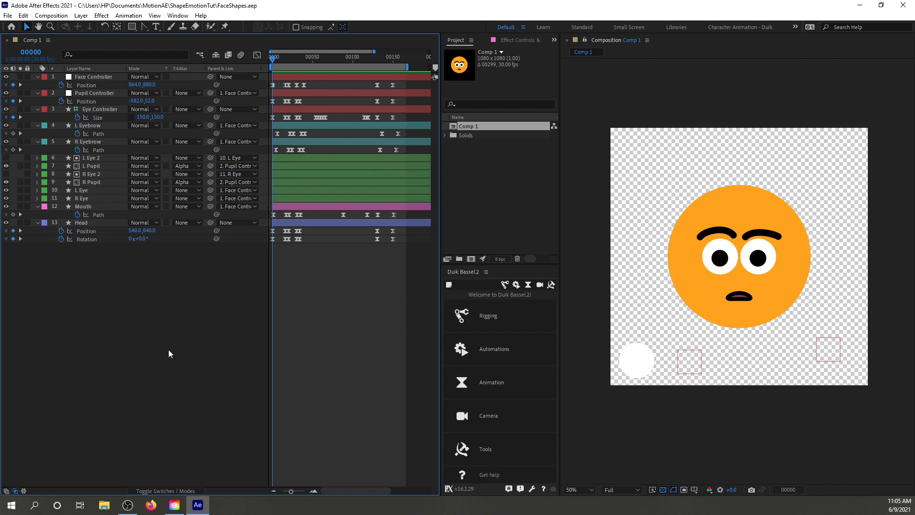